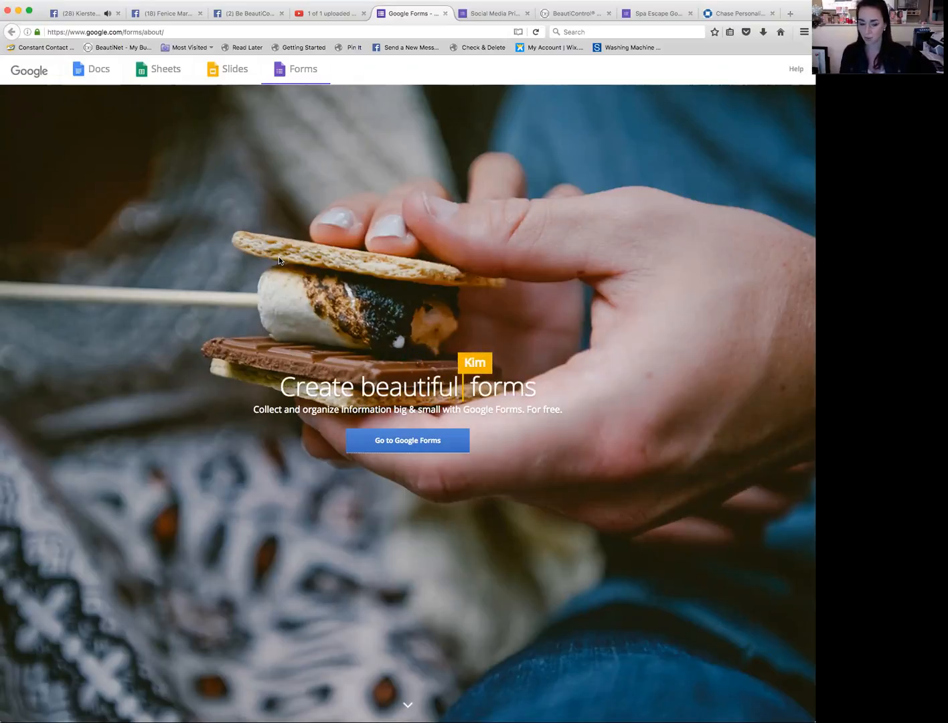
Step: Open Google Forms and start a new form from the Contact Information template
left_click(384, 448)
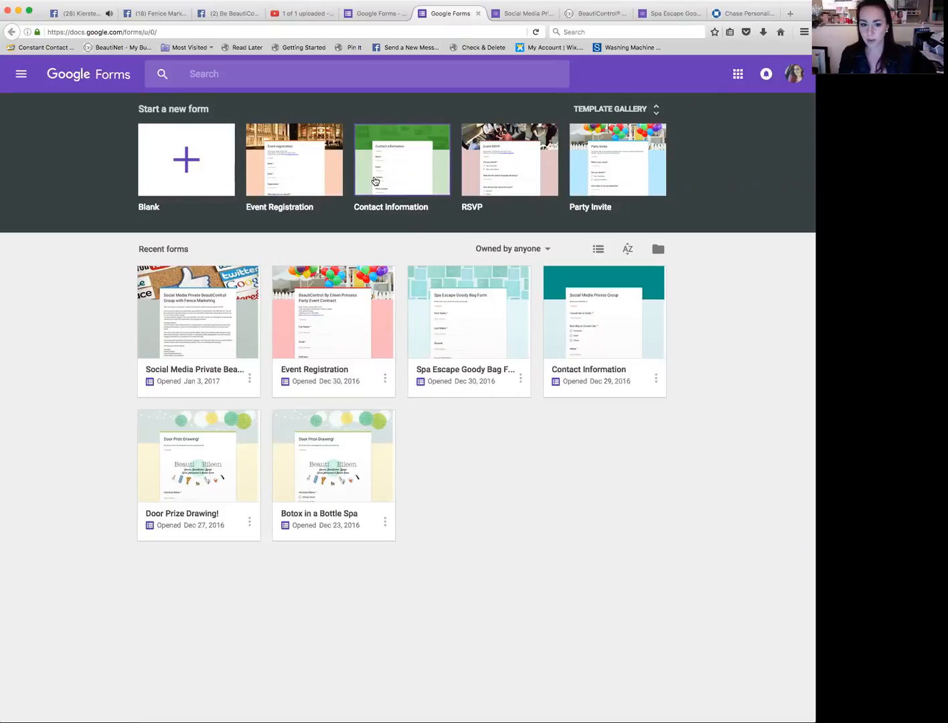
left_click(375, 180)
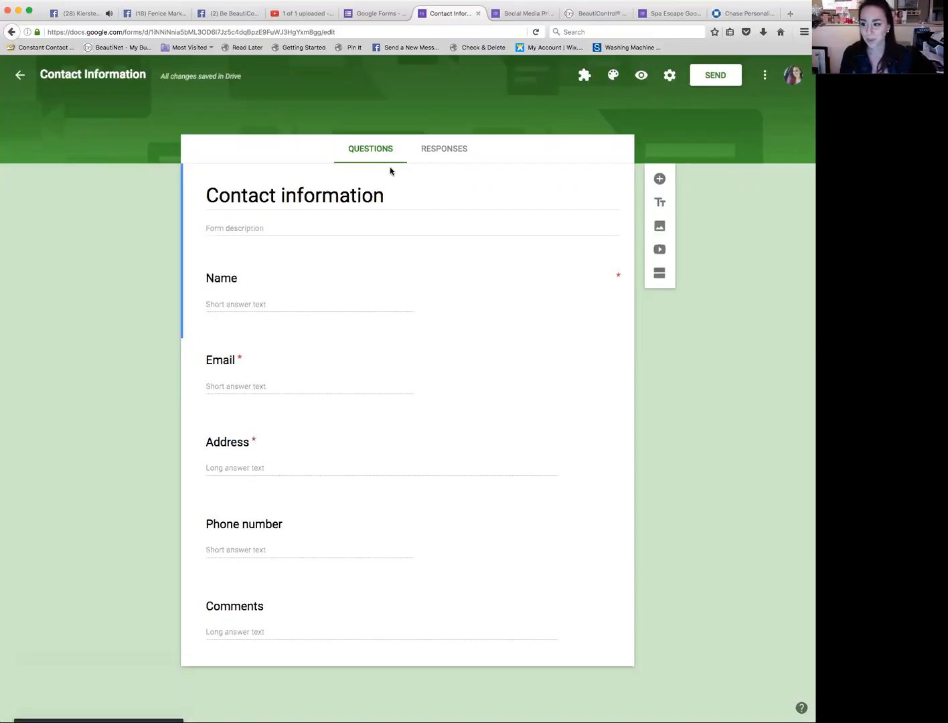
Step: Replace the form title with "Eileen's Team Prize Giveaway!"
left_click(398, 194)
left_click_drag(398, 195, 169, 192)
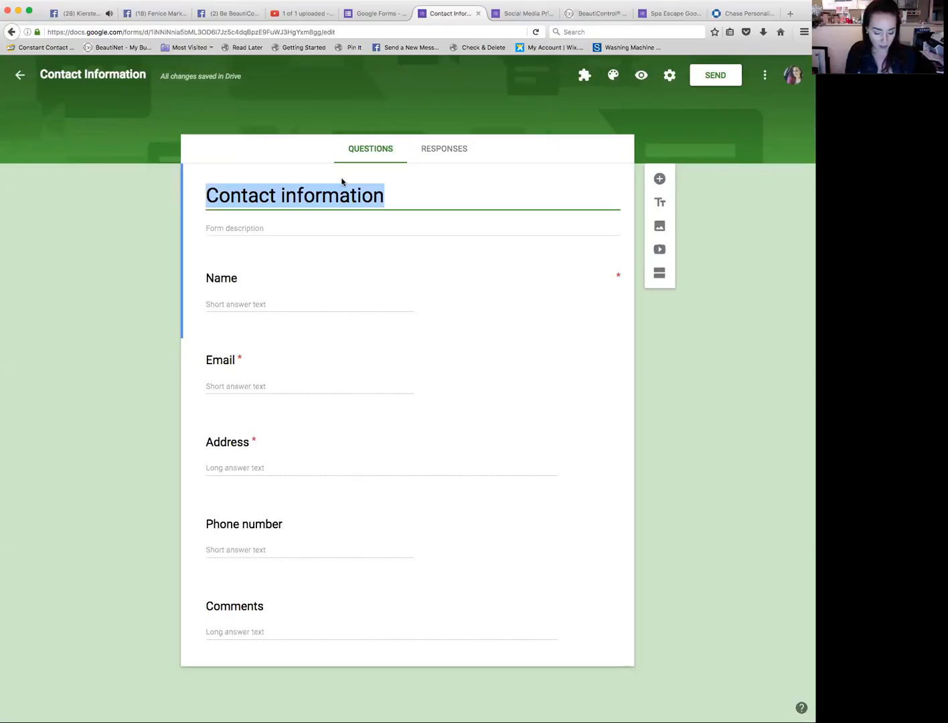
type("Eileen's")
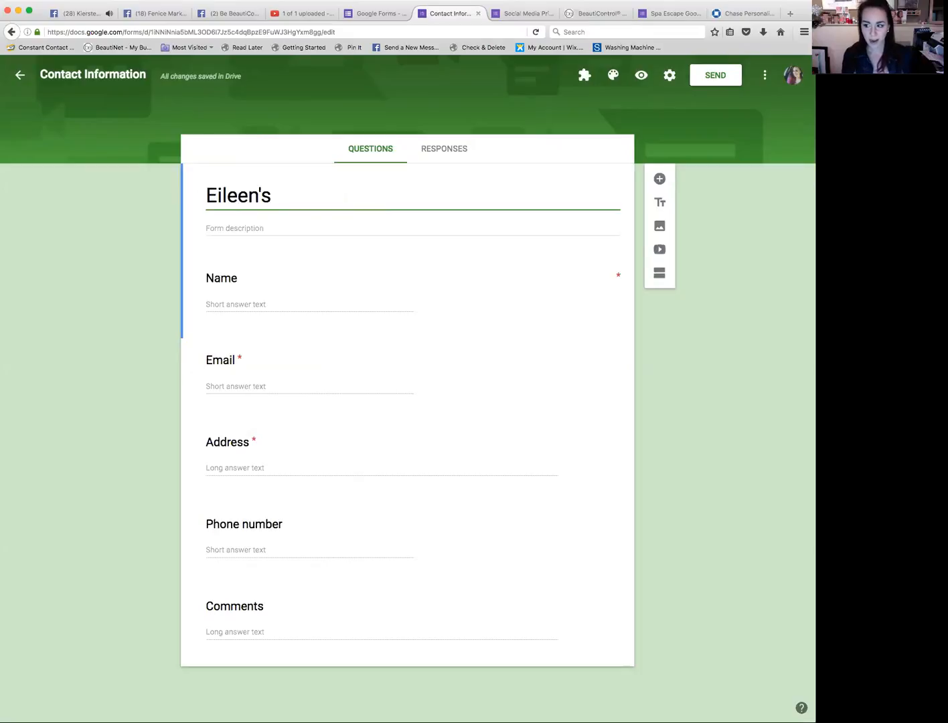
type("Team Pria")
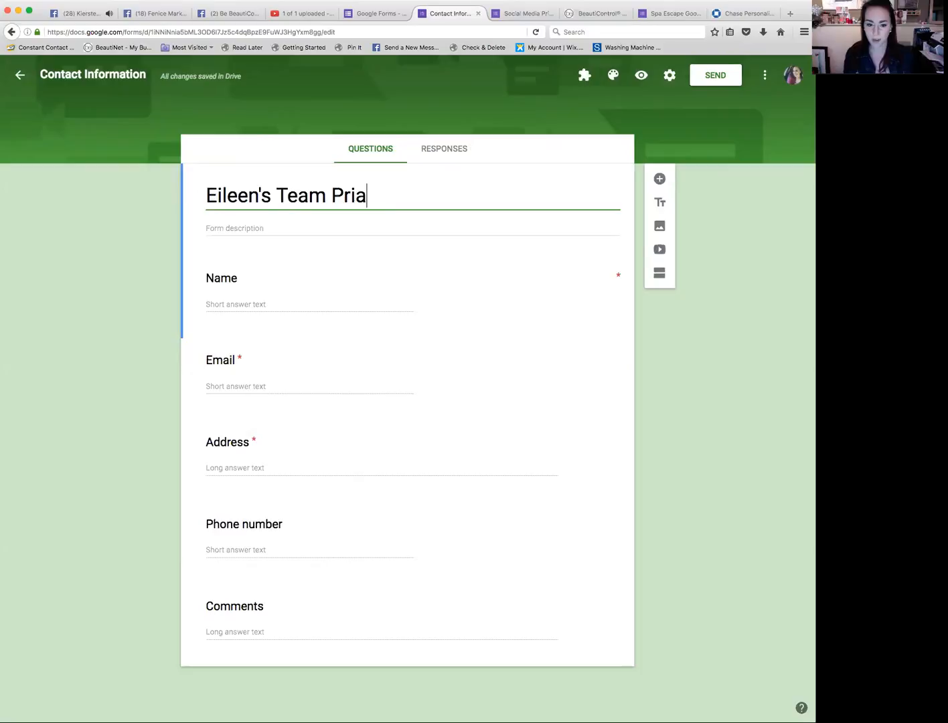
key("BackSpace")
type("ze ")
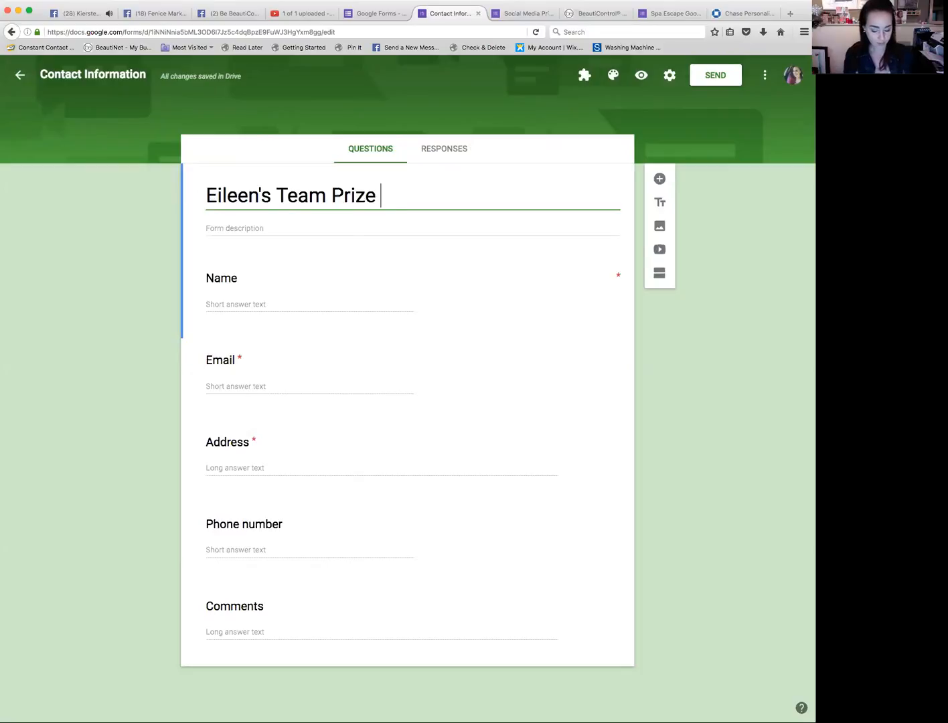
type("Giveaway!")
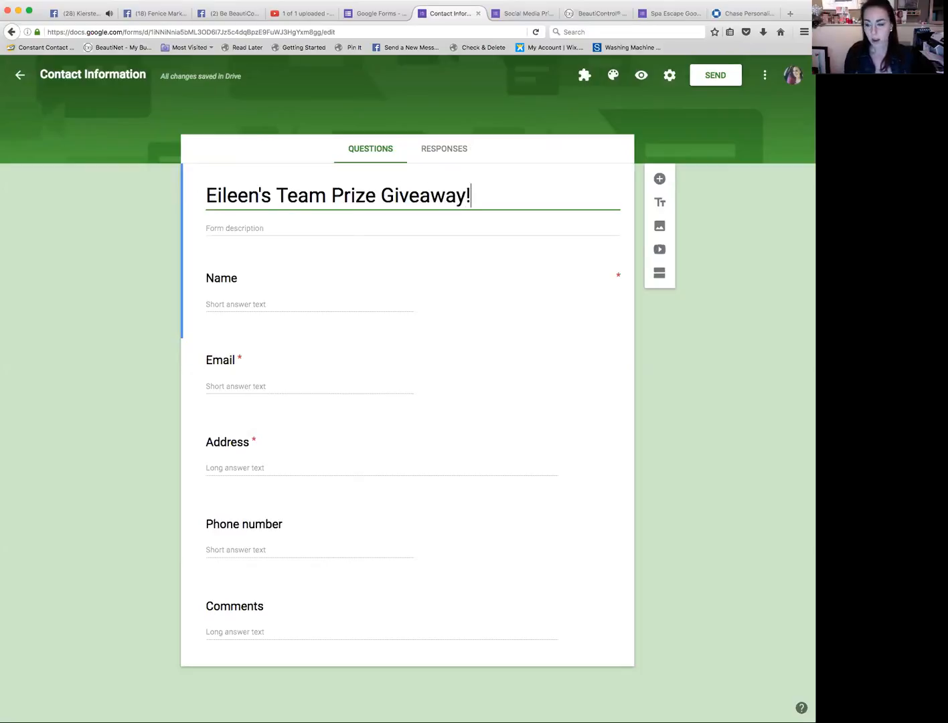
Step: Write the form description: "I am looking to organize my team and clients this year! Make sure to fill out this survey to be entered into my spa giveaway!"
left_click(231, 228)
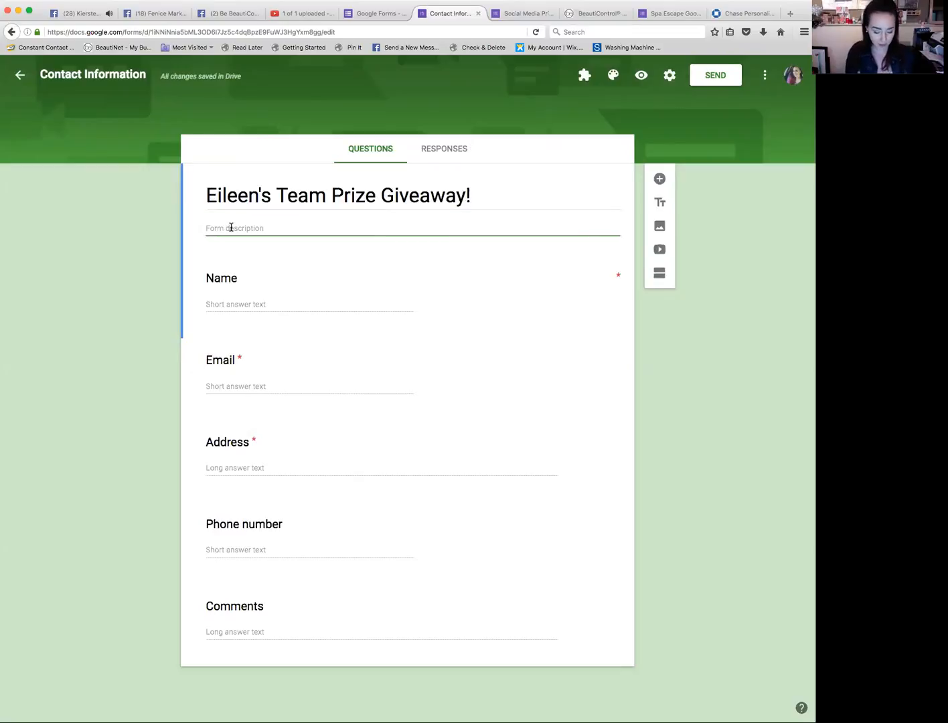
type("I a")
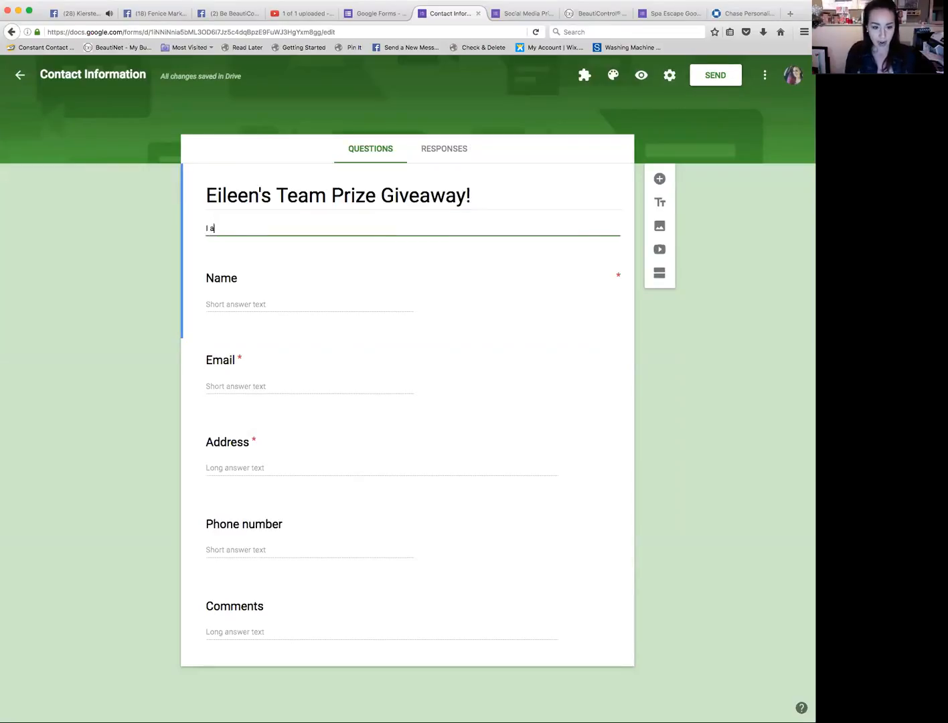
type("m looking to organize y")
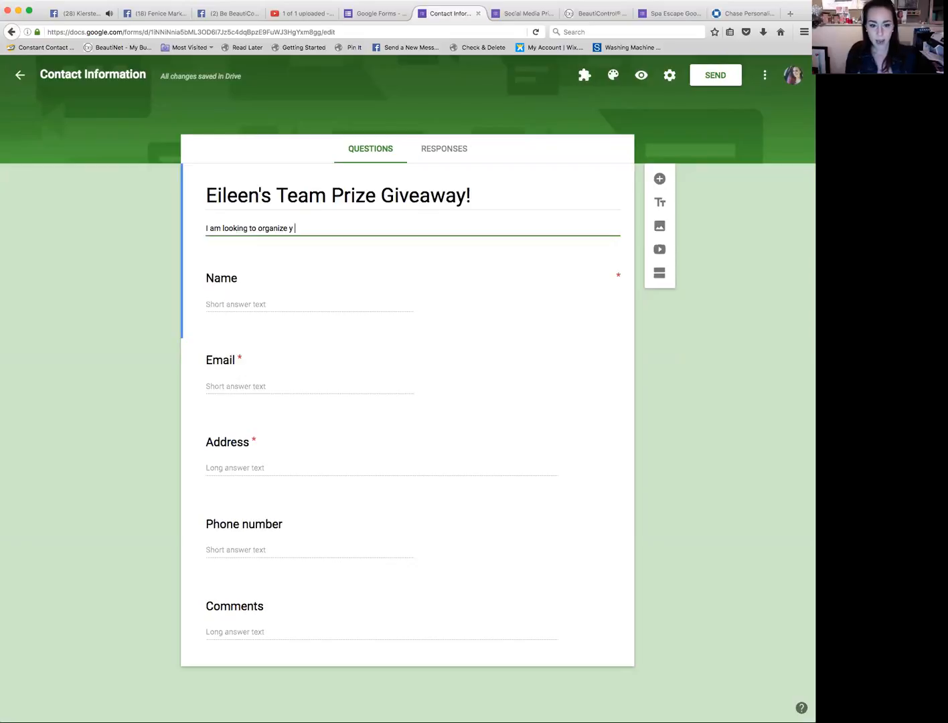
key("BackSpace")
type("my team and c")
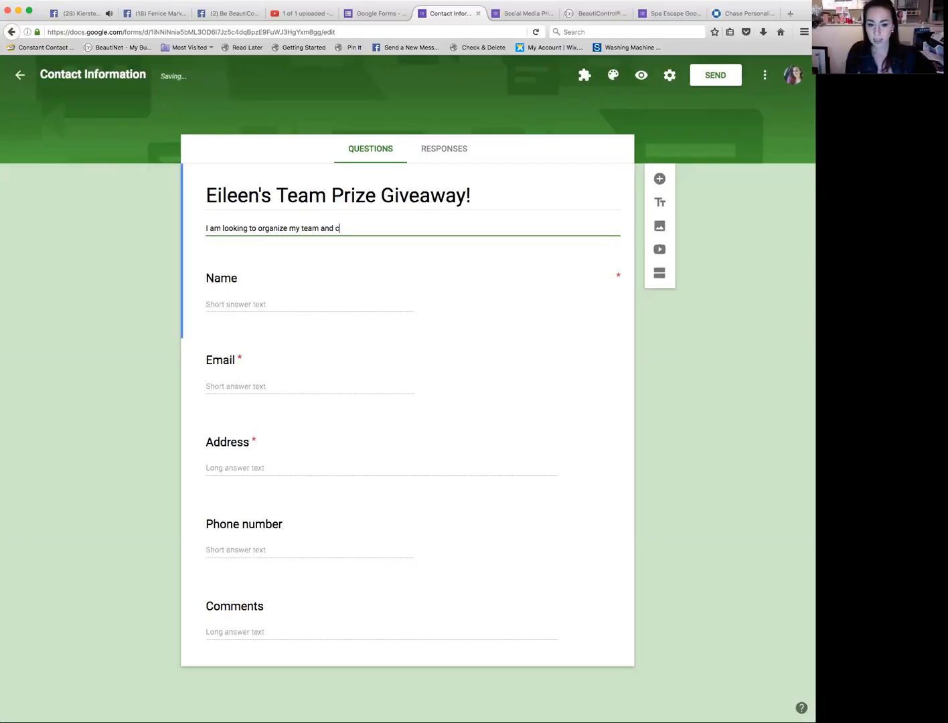
type("lients this year! ")
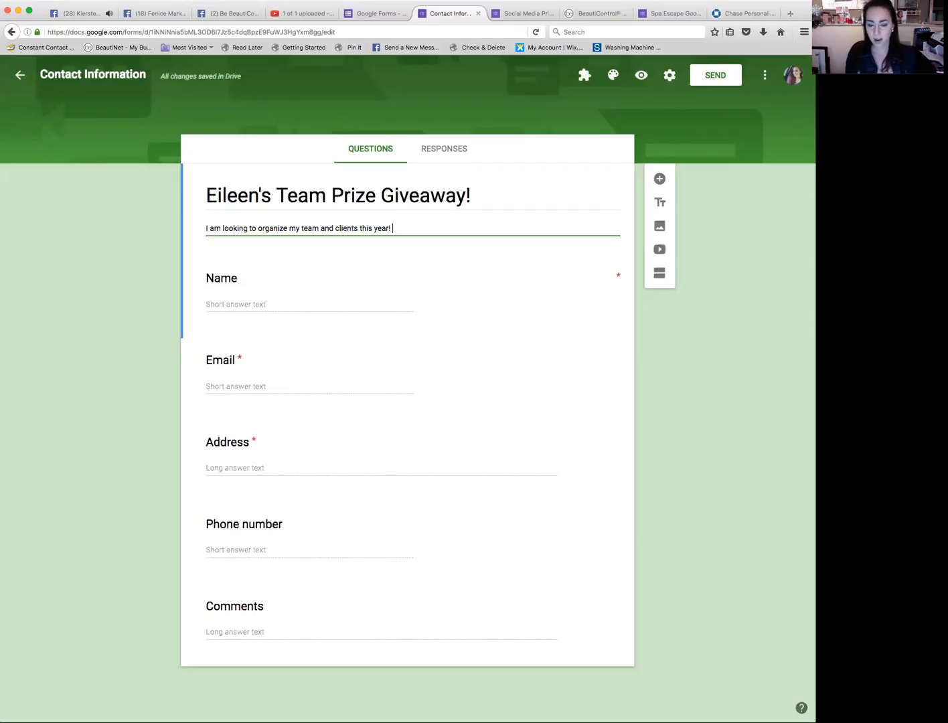
type("Make sure to fill out ")
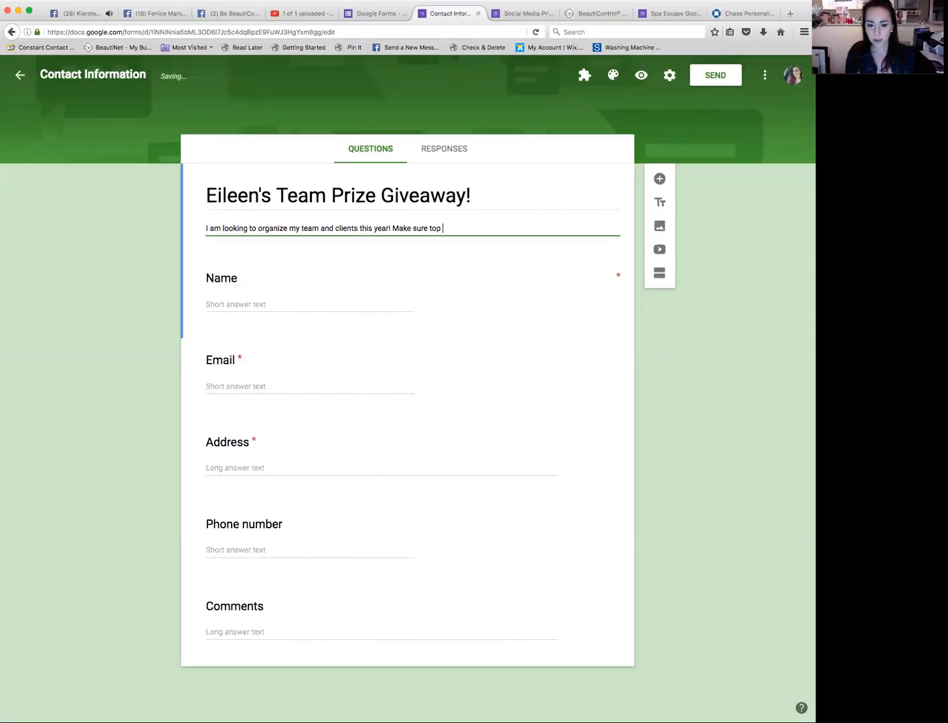
type("this servedy")
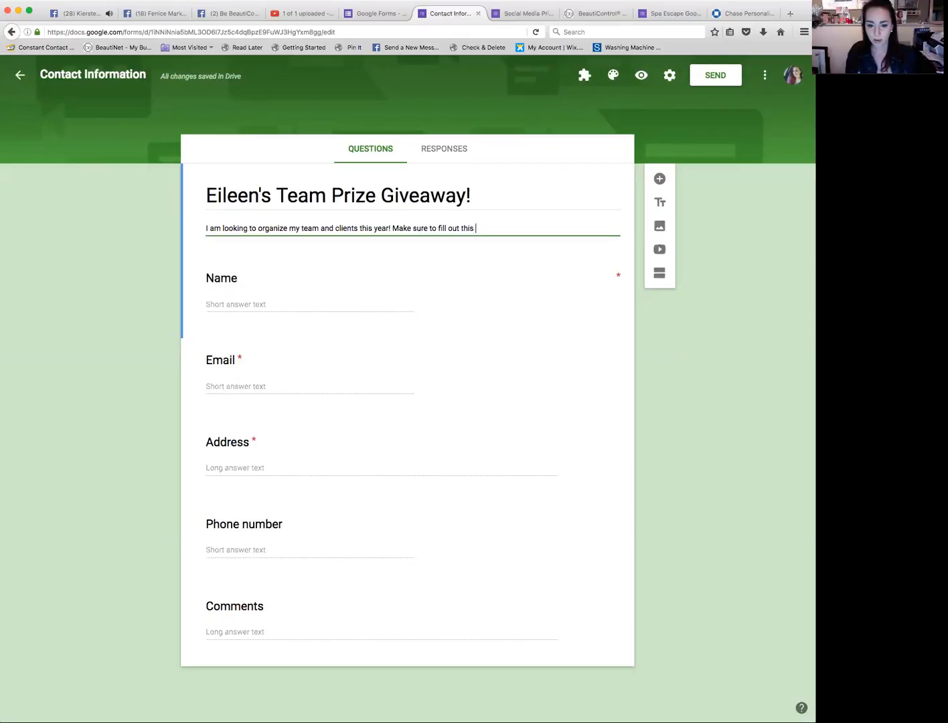
key("BackSpace")
key("BackSpace")
type("y")
key("BackSpace")
key("BackSpace")
key("BackSpace")
key("BackSpace")
key("BackSpace")
type("urvey to ")
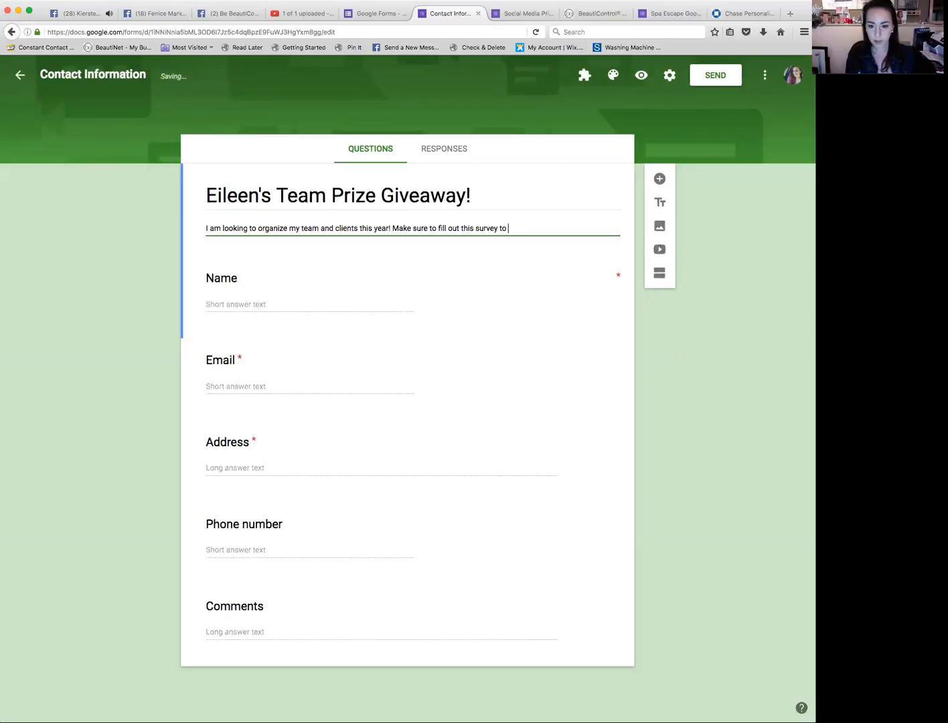
type("be entered into ")
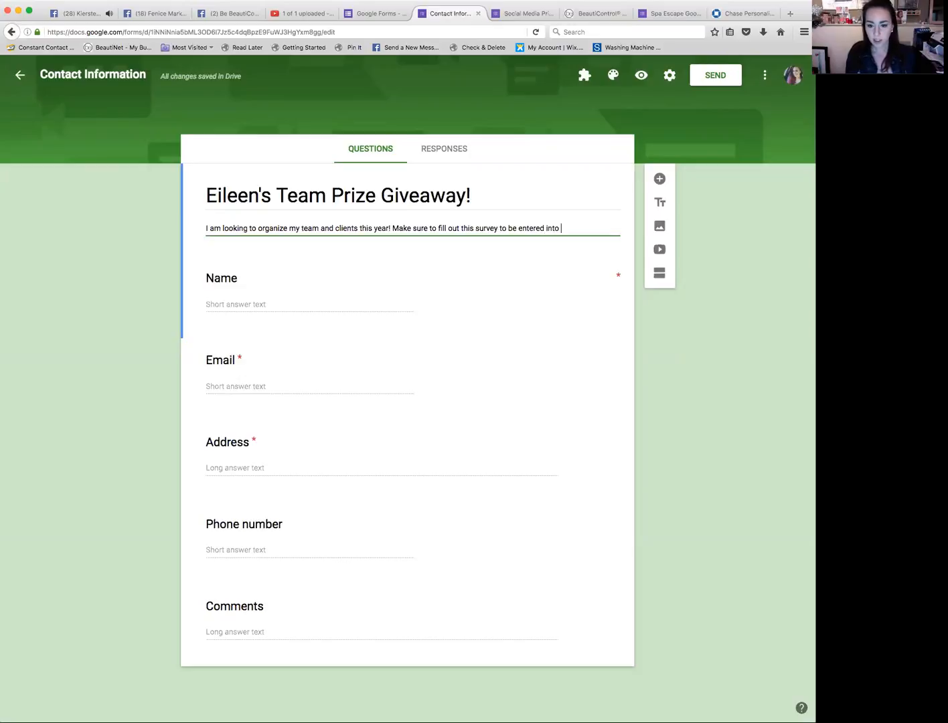
type("my spa giveawy")
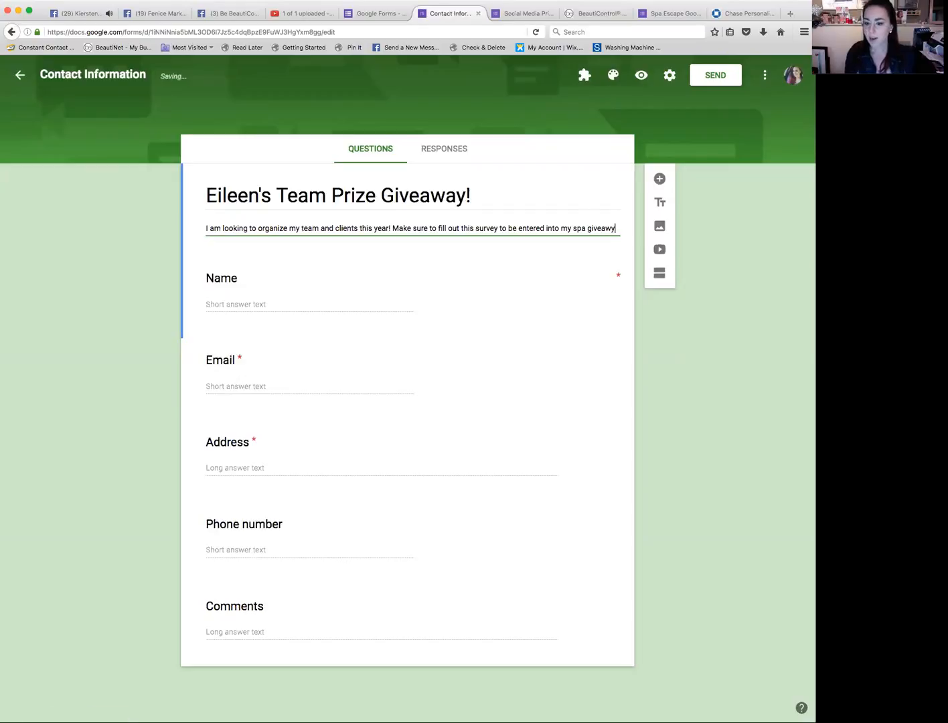
key("BackSpace")
type("ay!")
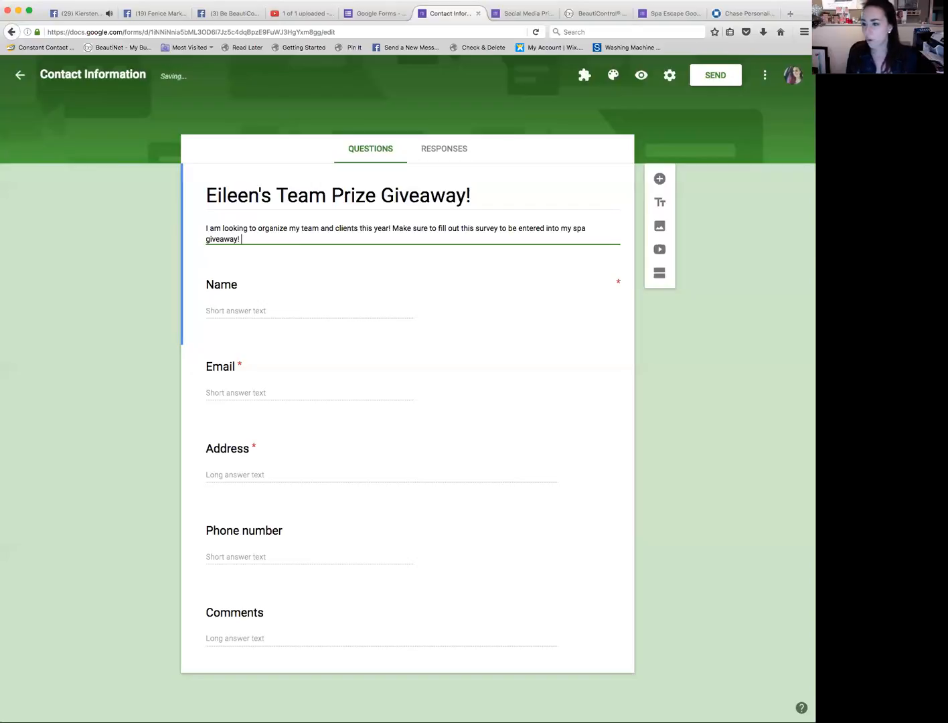
Step: Continue the description with "I am so excited as we head into 2017 and I can better serve you as my client!"
type("I am so ")
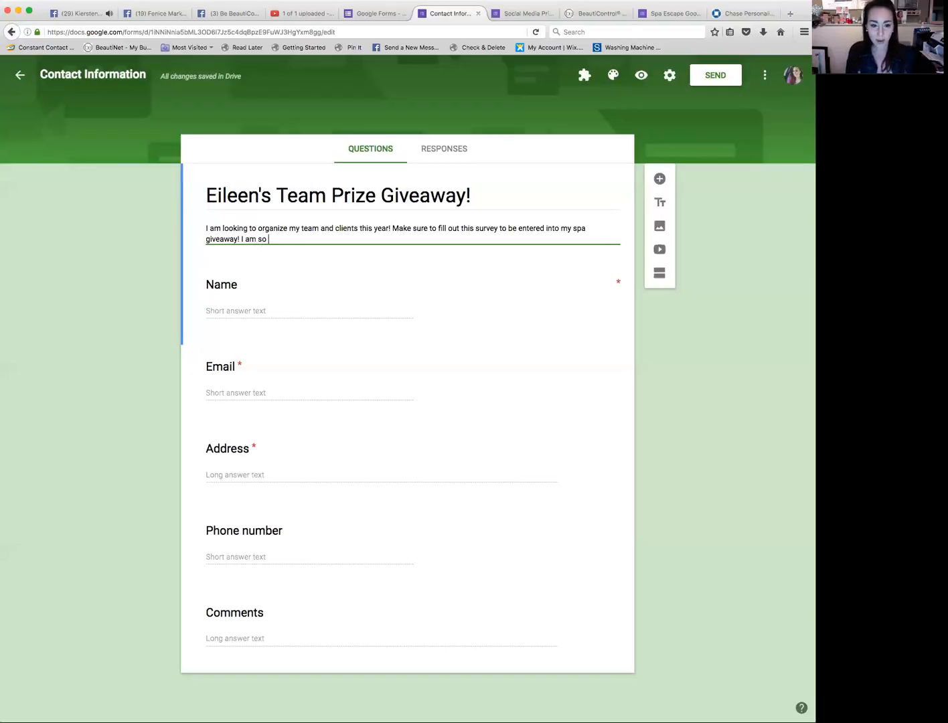
type("excited as we head into 2017 and I can better serve you as my client!")
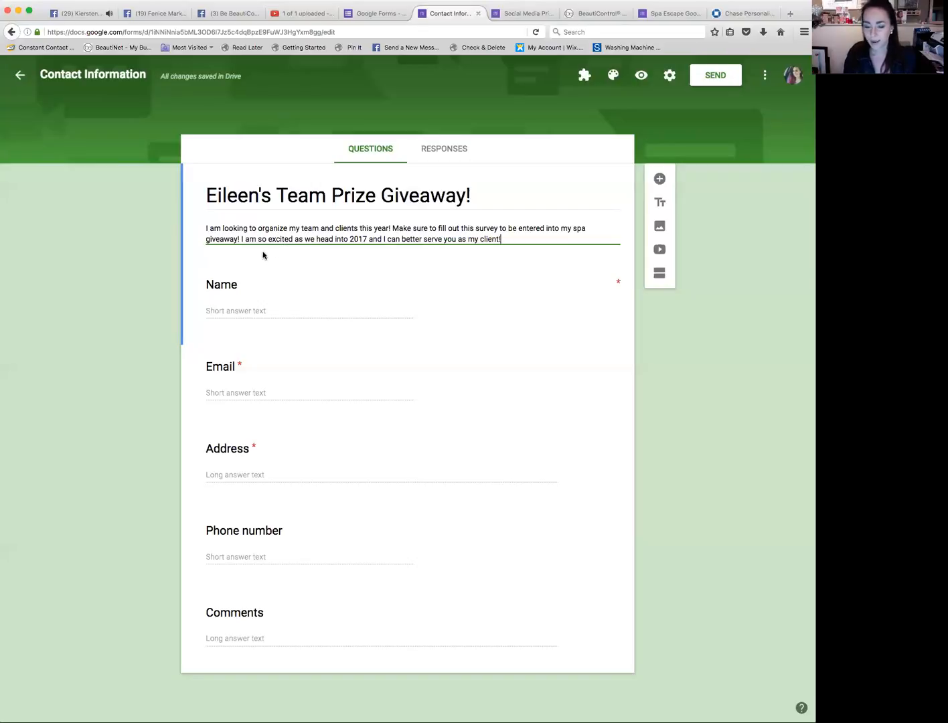
Step: Rename the Name question to "First Name"
left_click(242, 286)
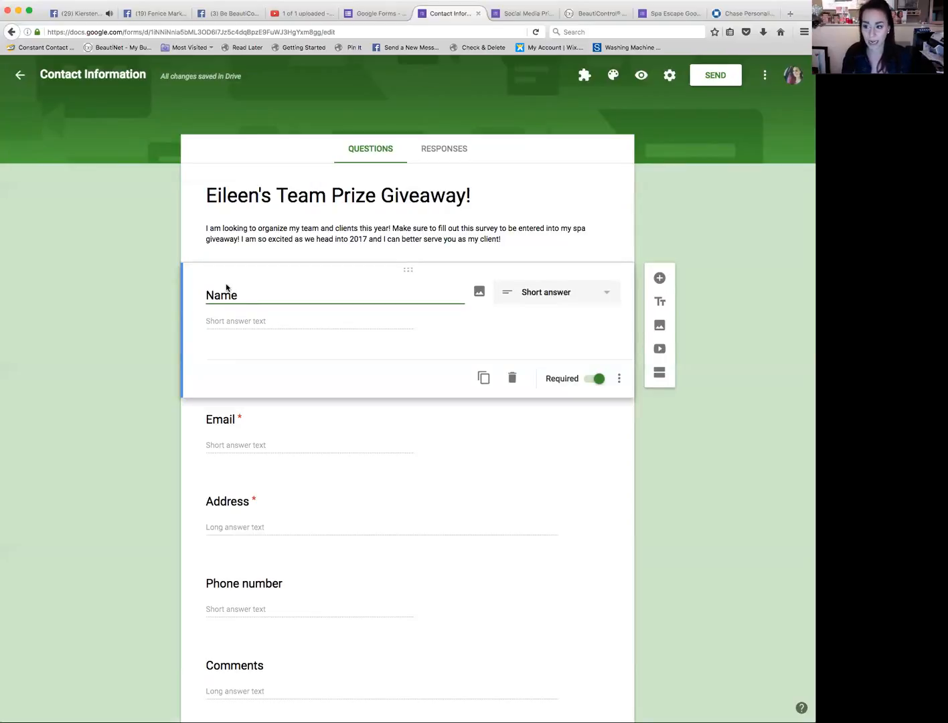
left_click(206, 295)
type("First")
left_click(267, 295)
type(":")
key("BackSpace")
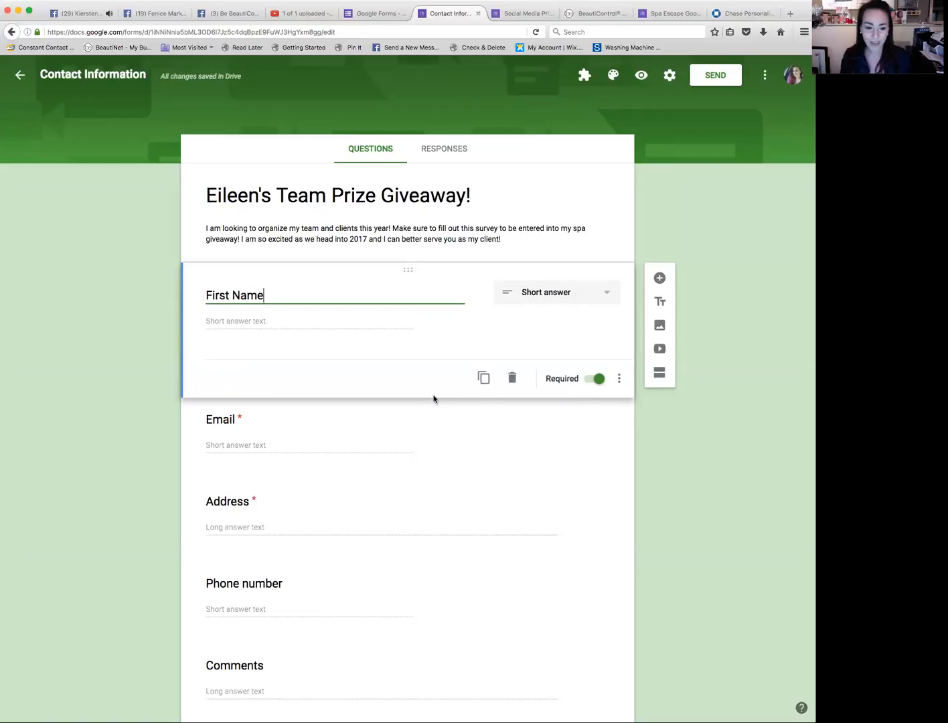
Step: Add a new question titled "Last Name" below First Name and make it required
left_click(659, 279)
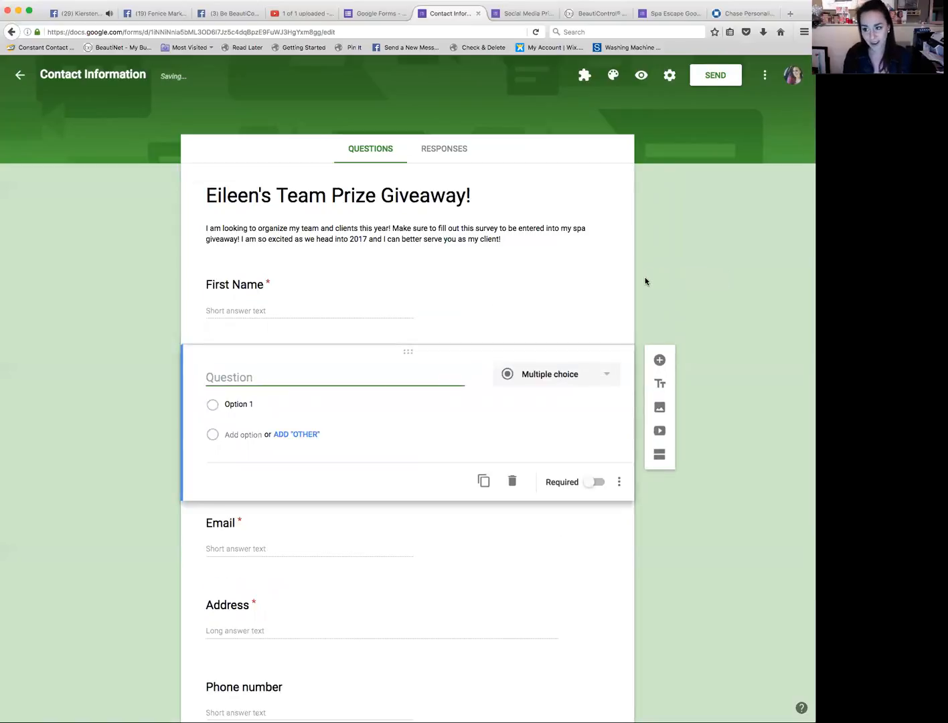
type("Lst")
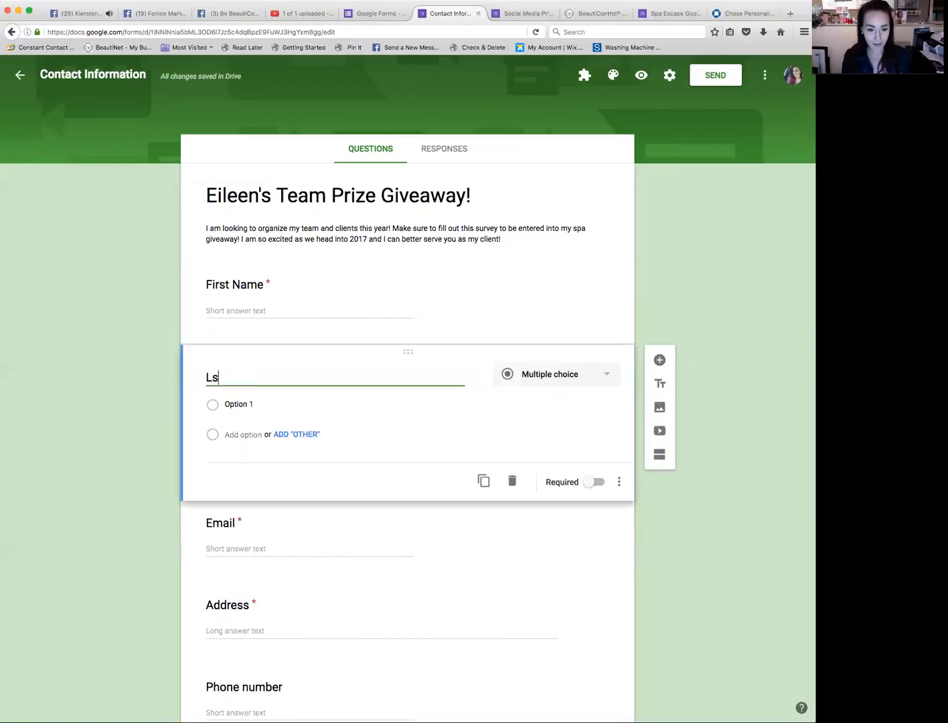
key("BackSpace")
key("BackSpace")
type("ast Name")
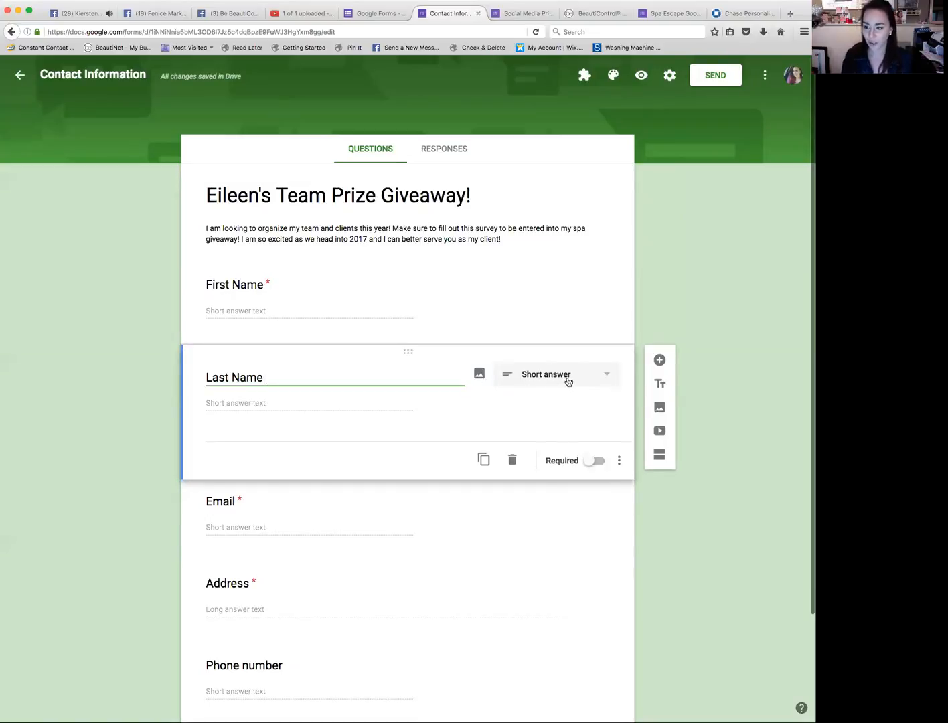
left_click(589, 463)
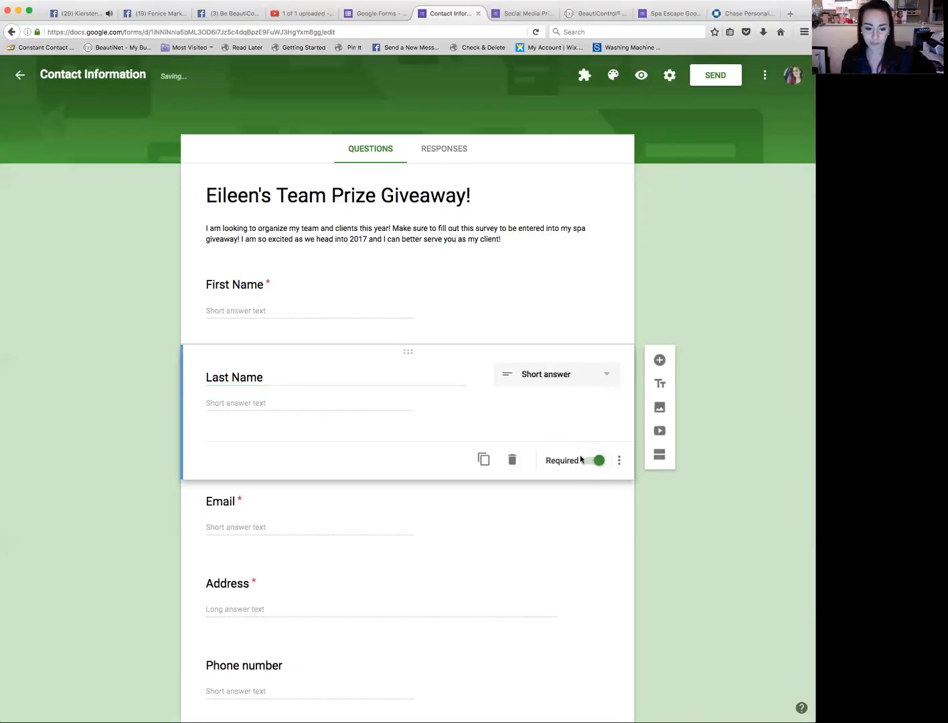
Step: Add a new question titled "City" below the Address question
left_click(435, 512)
scroll(434, 512, "down", 1)
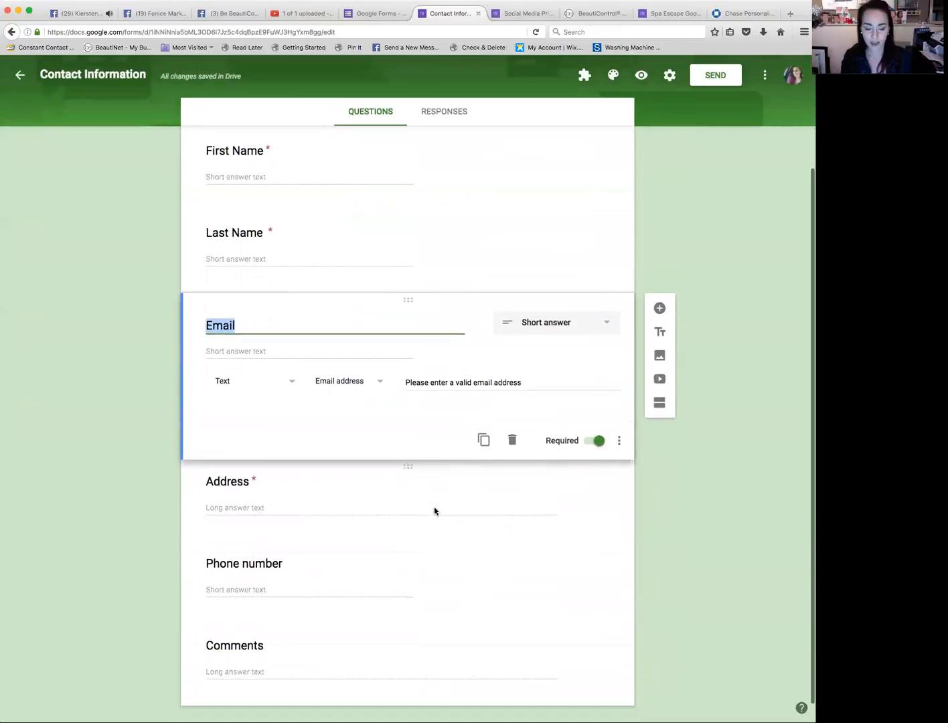
left_click(241, 482)
left_click(661, 402)
type("City")
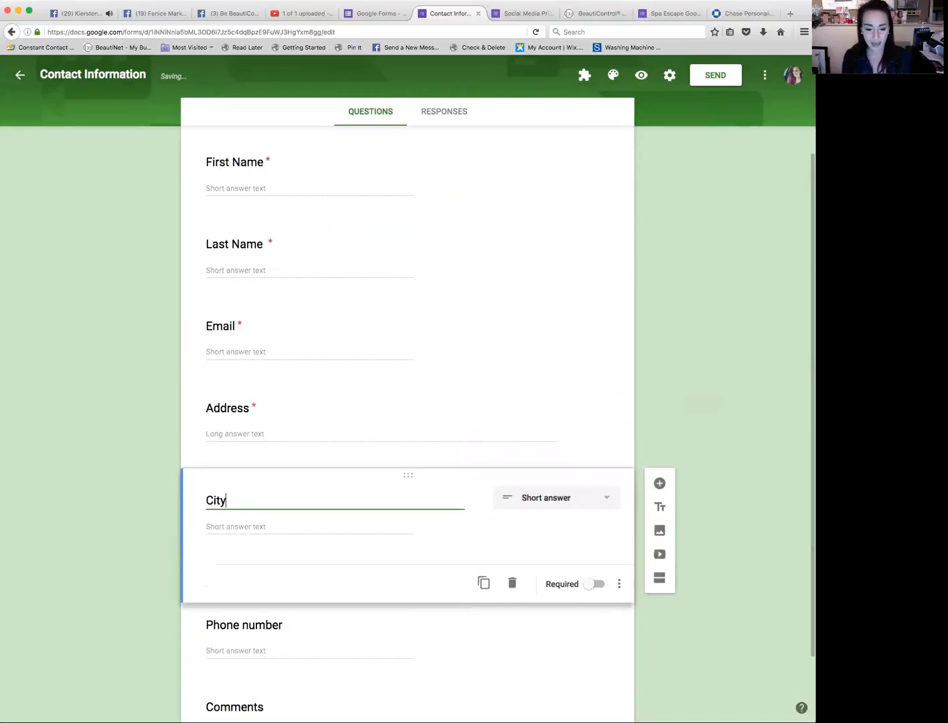
Step: Add two more questions below City titled "State" and "Zip Code"
left_click(660, 484)
type("State")
left_click(660, 566)
type("Zip Code")
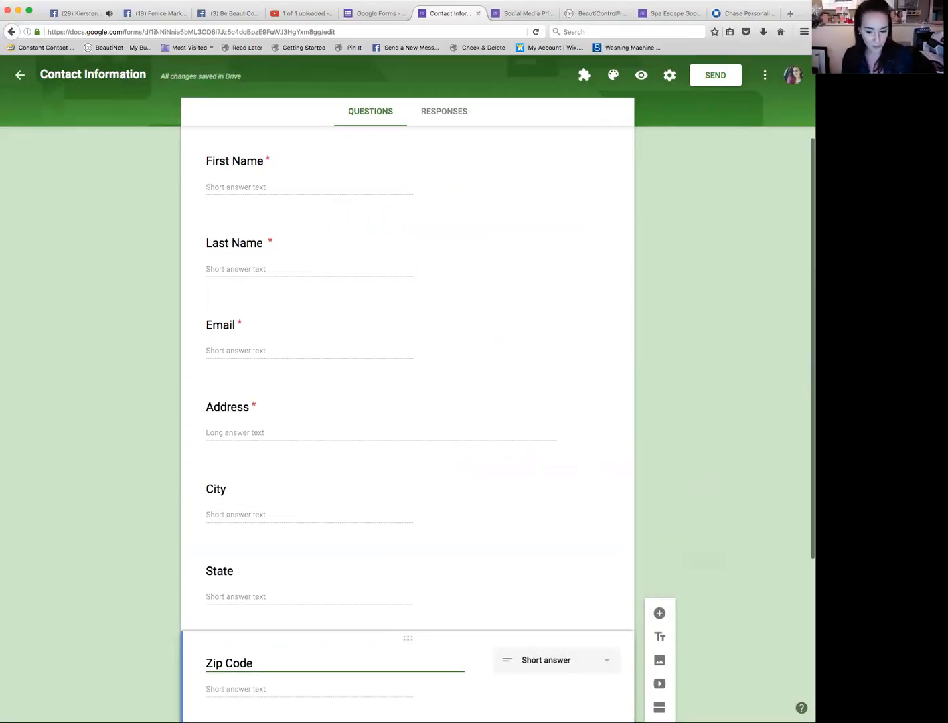
Step: Rename the Comments question at the end of the form to "Birthday"
scroll(621, 556, "down", 5)
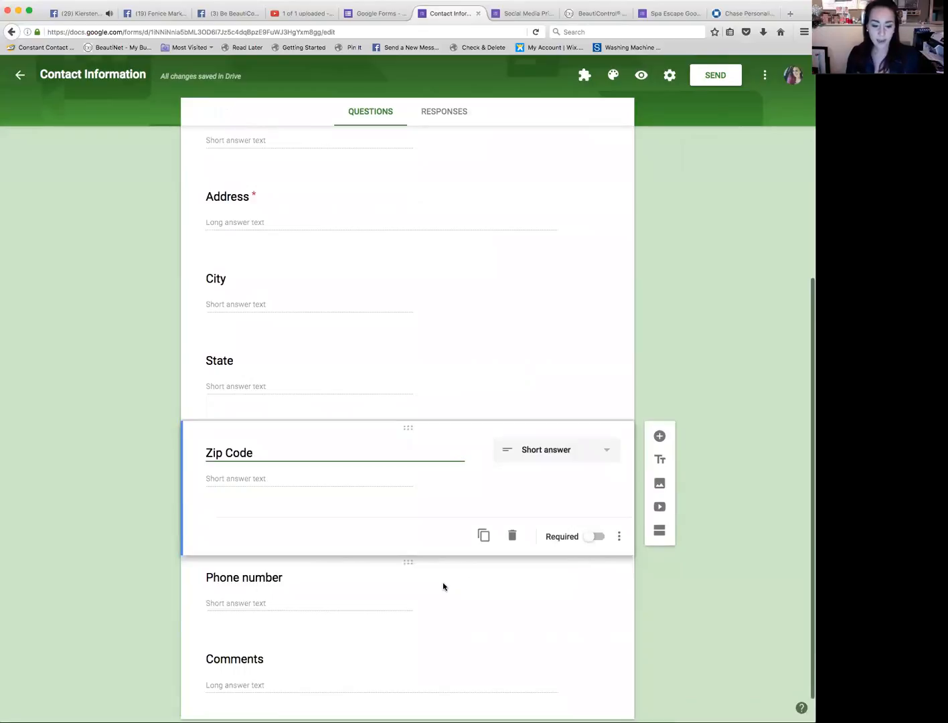
left_click(336, 588)
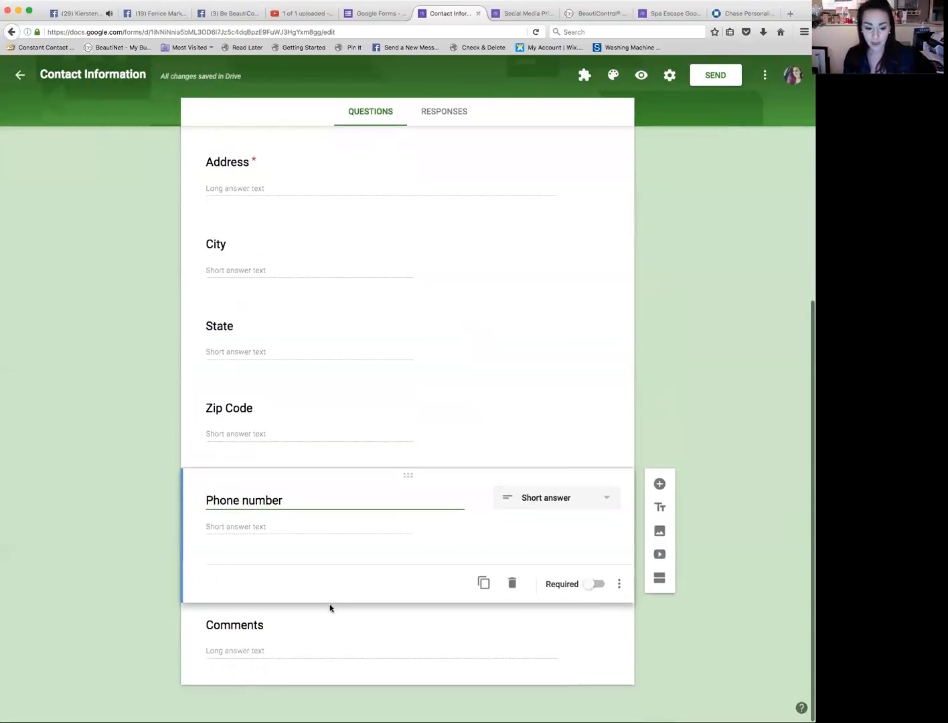
left_click(247, 624)
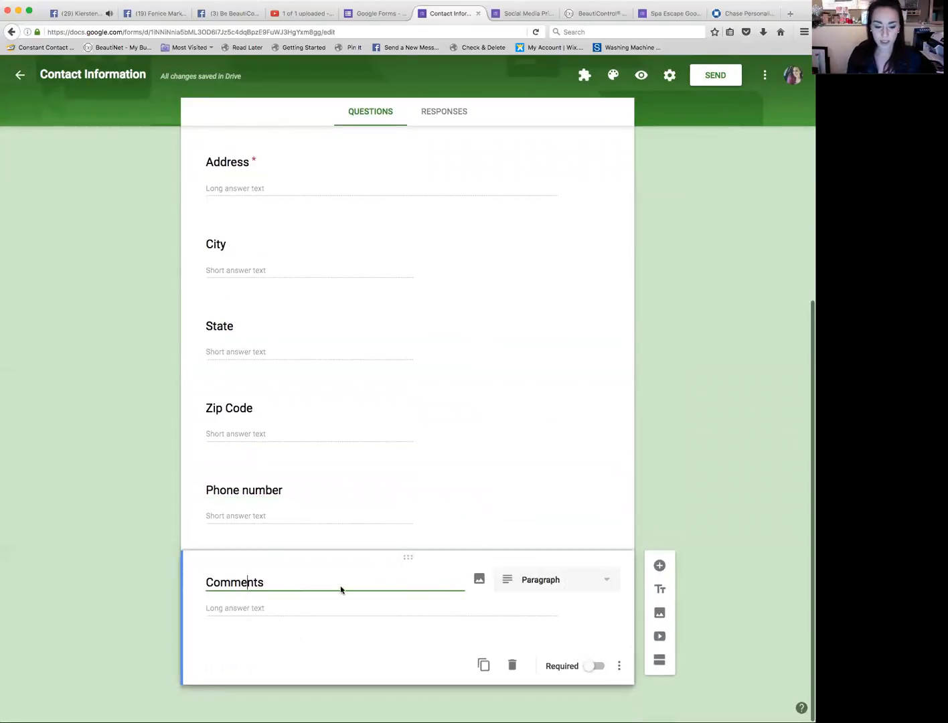
scroll(405, 423, "up", 8)
scroll(405, 423, "down", 8)
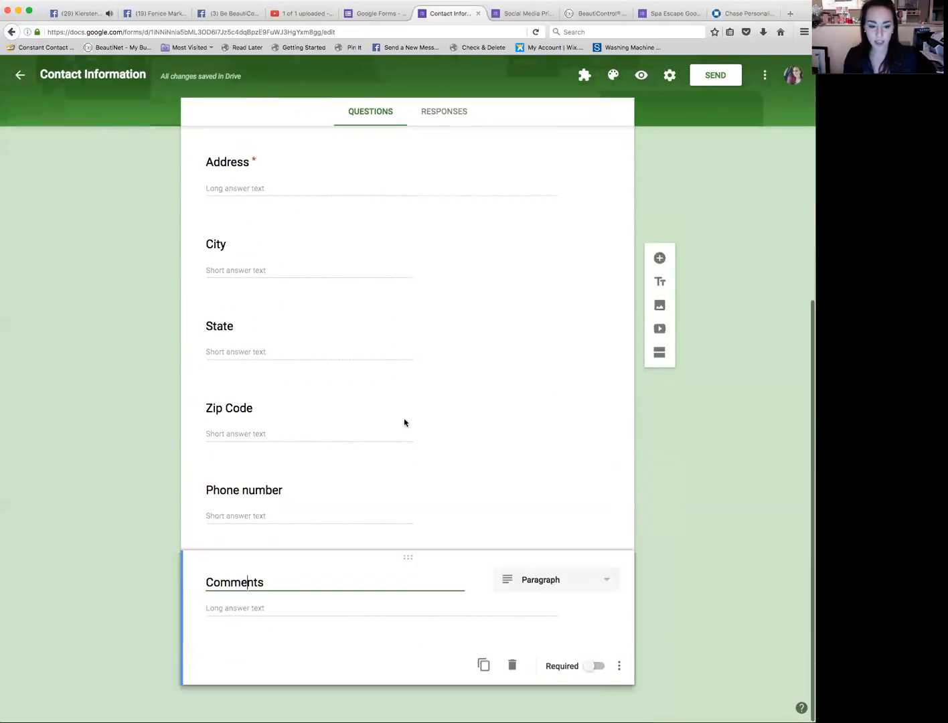
double_click(268, 582)
type("Birthday")
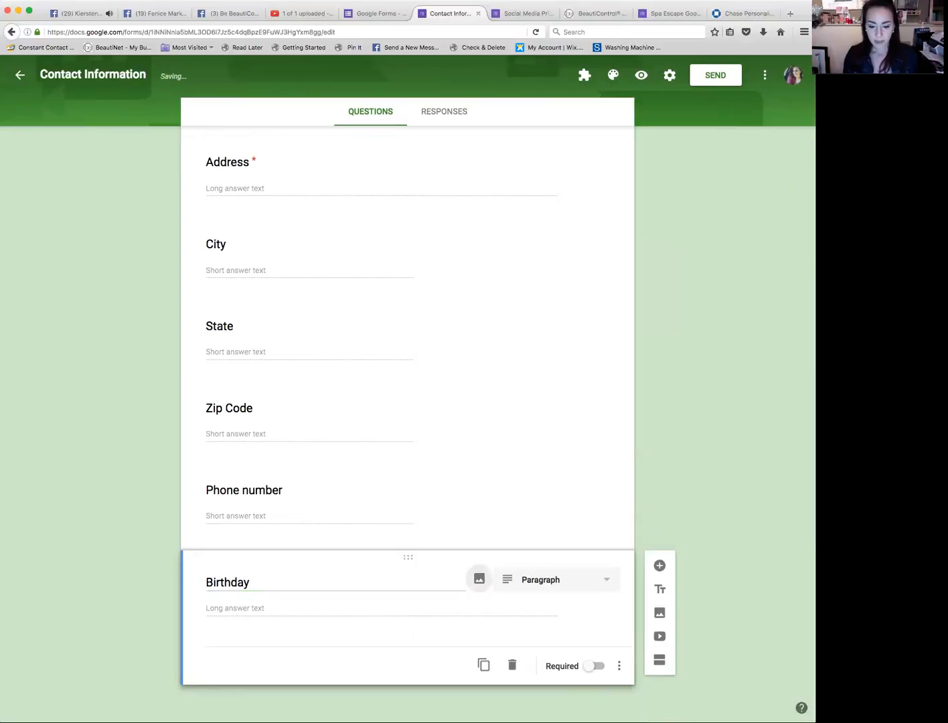
Step: Change the Birthday question's answer type to Date and add a title-and-description block below it
left_click(541, 588)
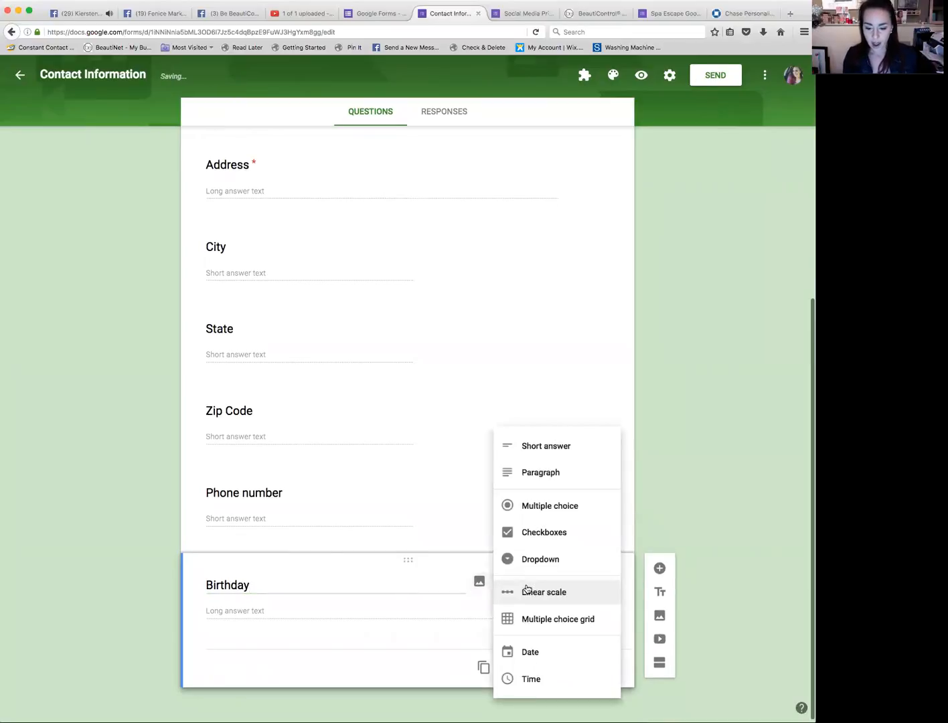
left_click(531, 652)
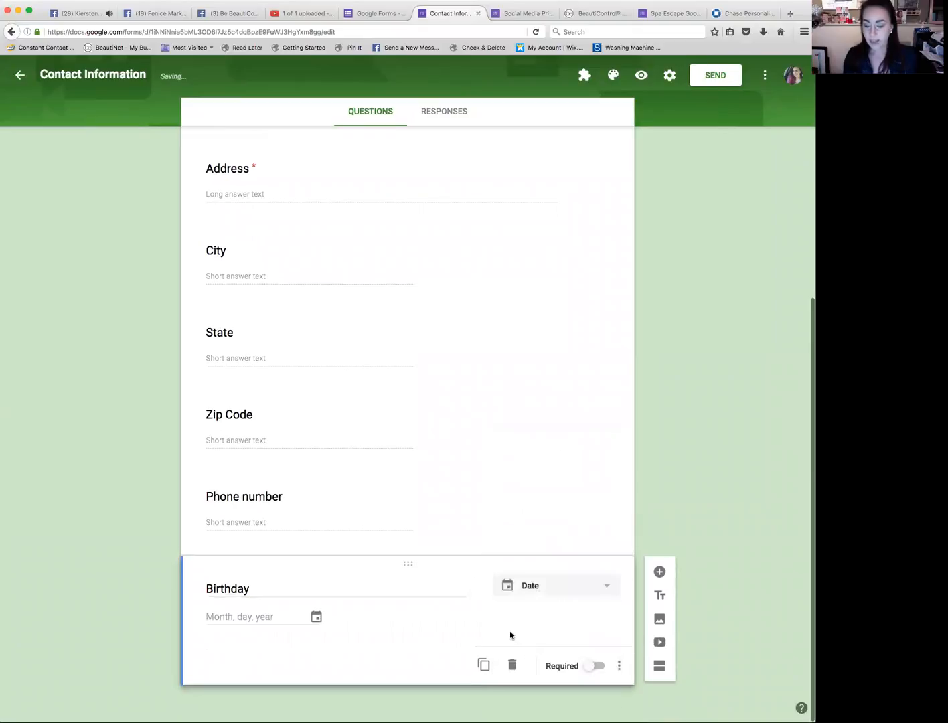
left_click(660, 598)
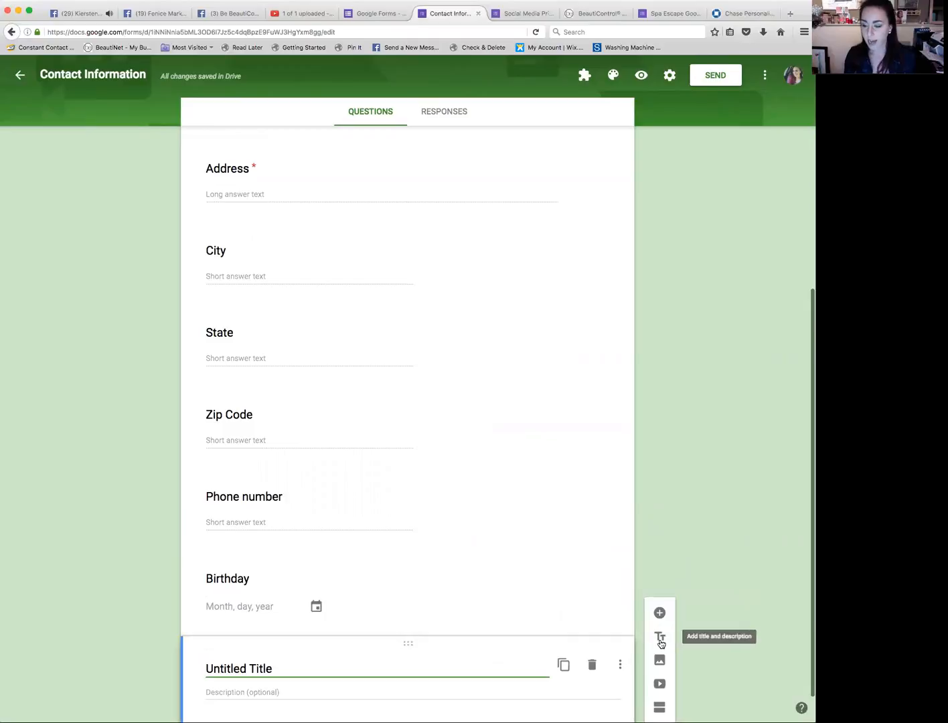
triple_click(309, 668)
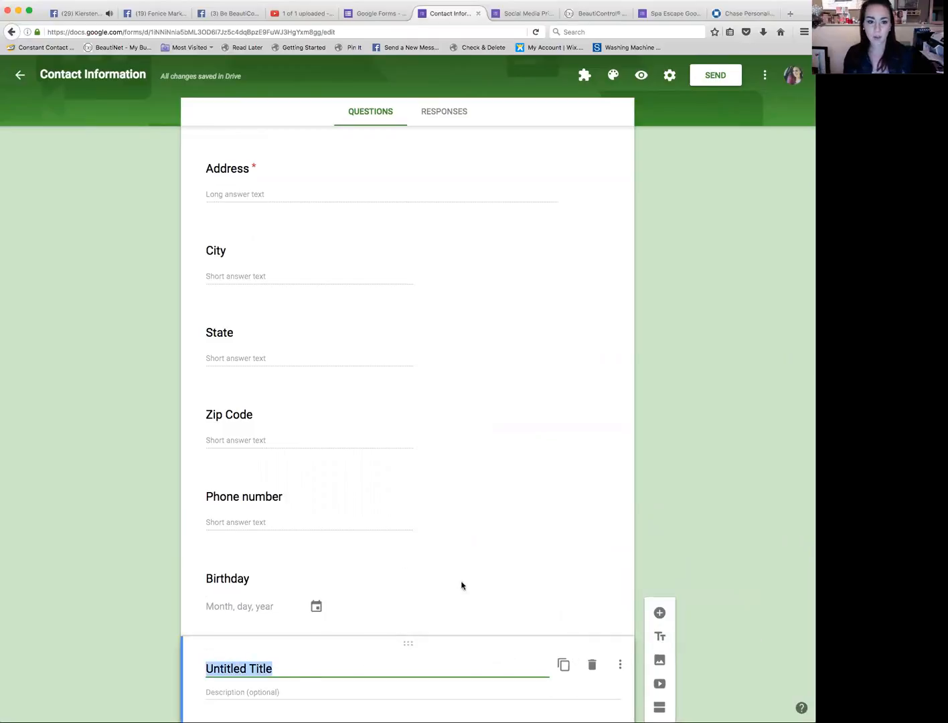
Step: Open the Spa Escape Goody Bag Form and review its questions and preview for reference
left_click(353, 15)
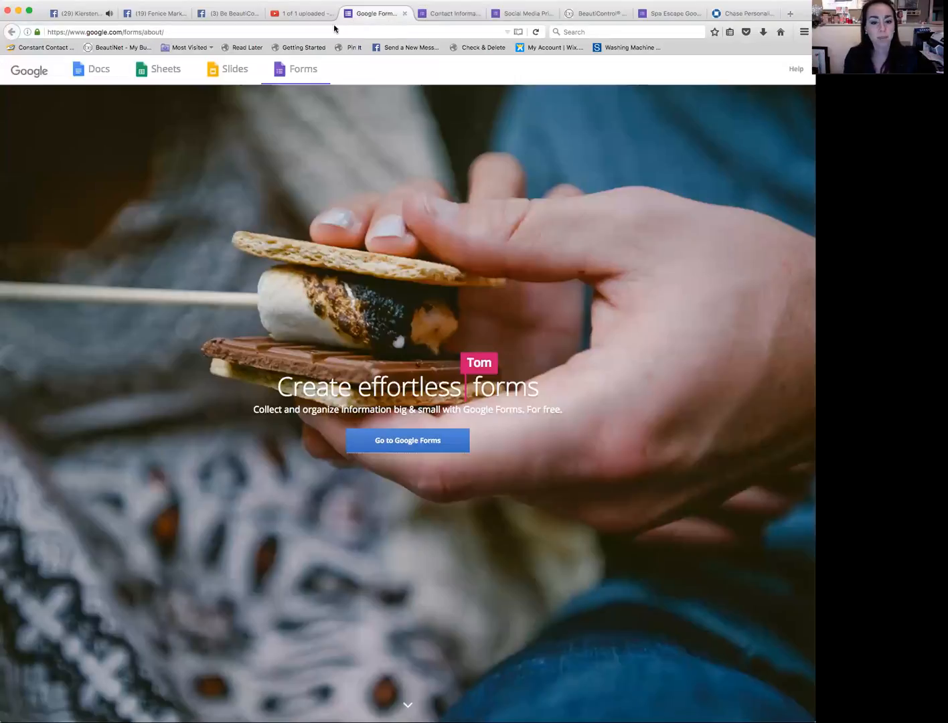
left_click(374, 440)
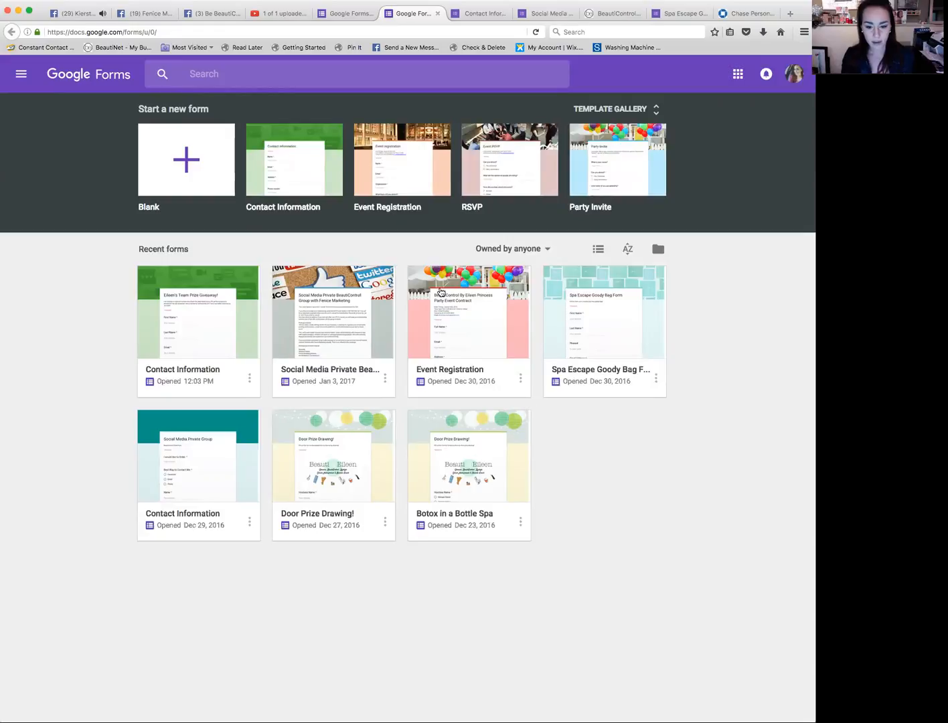
left_click(565, 325)
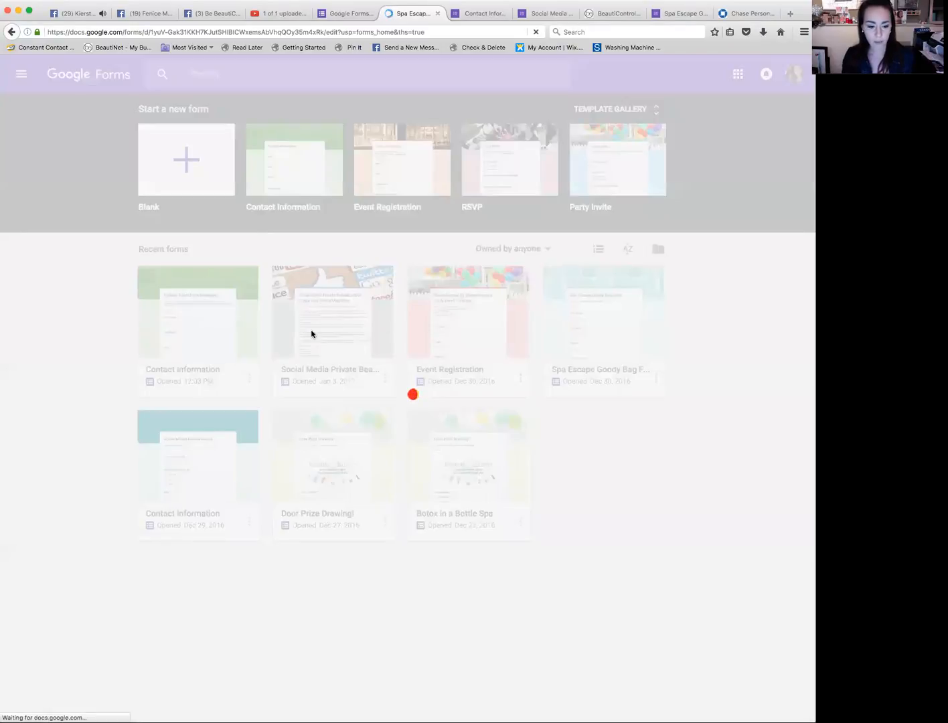
scroll(311, 334, "down", 15)
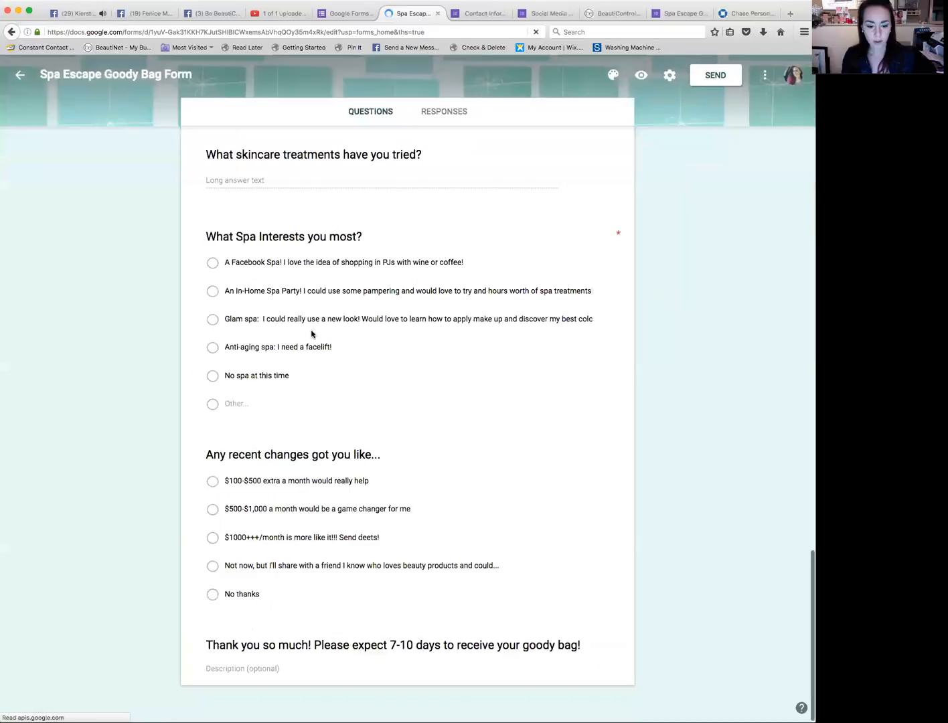
scroll(311, 333, "up", 20)
scroll(311, 333, "down", 20)
scroll(311, 333, "up", 20)
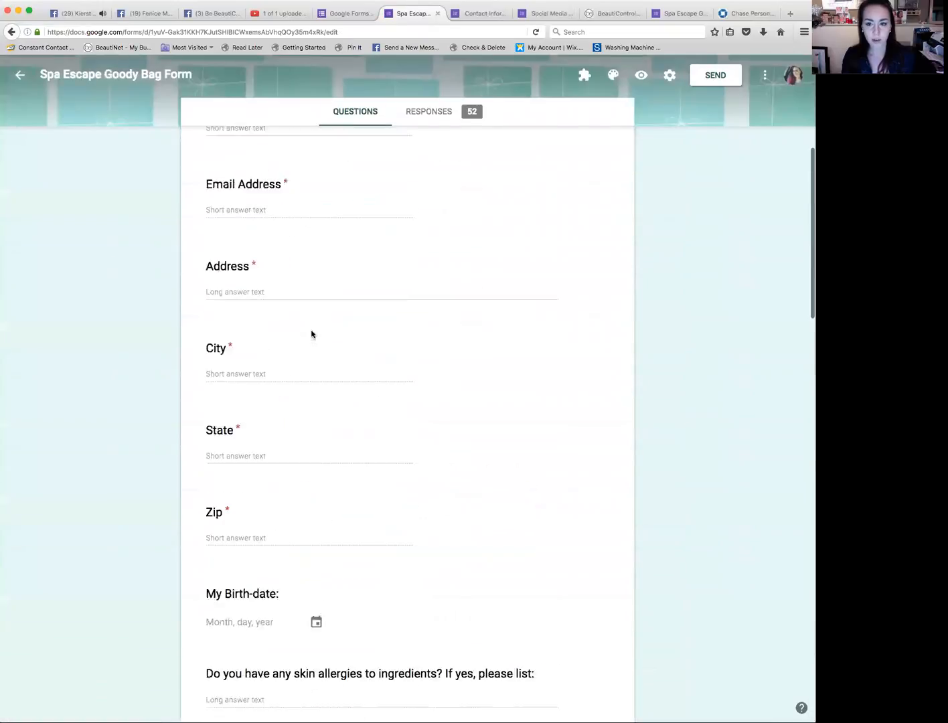
scroll(310, 332, "up", 3)
left_click(641, 76)
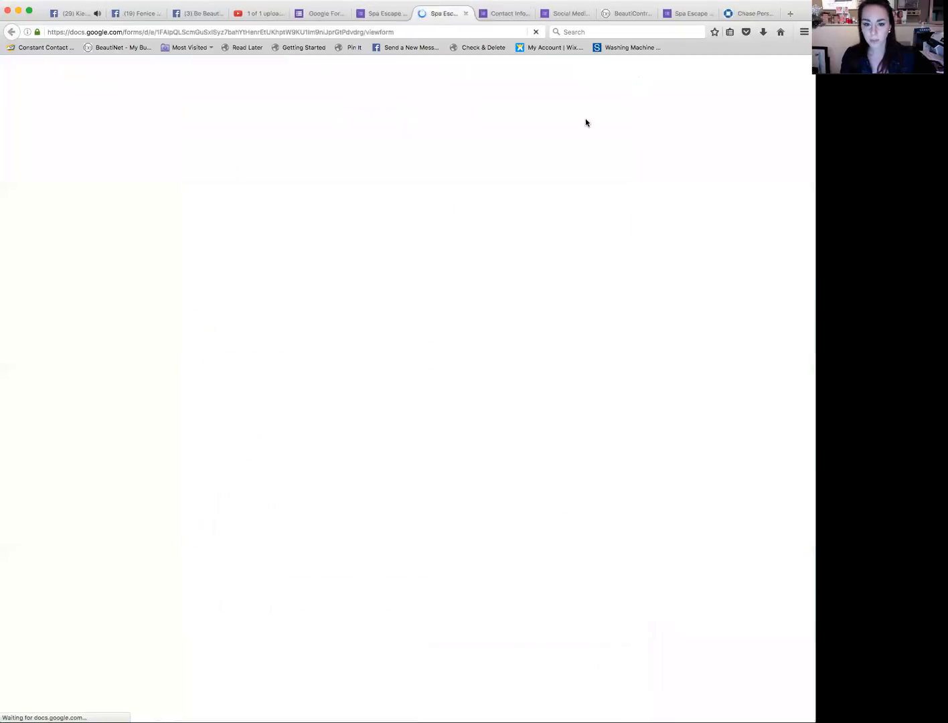
scroll(421, 365, "down", 15)
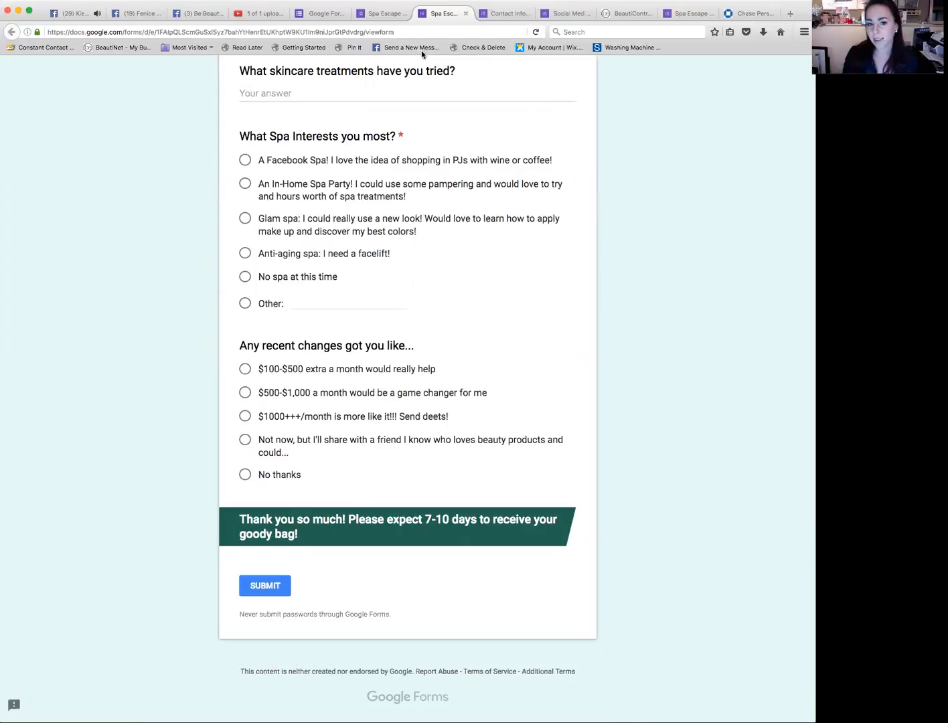
left_click(366, 19)
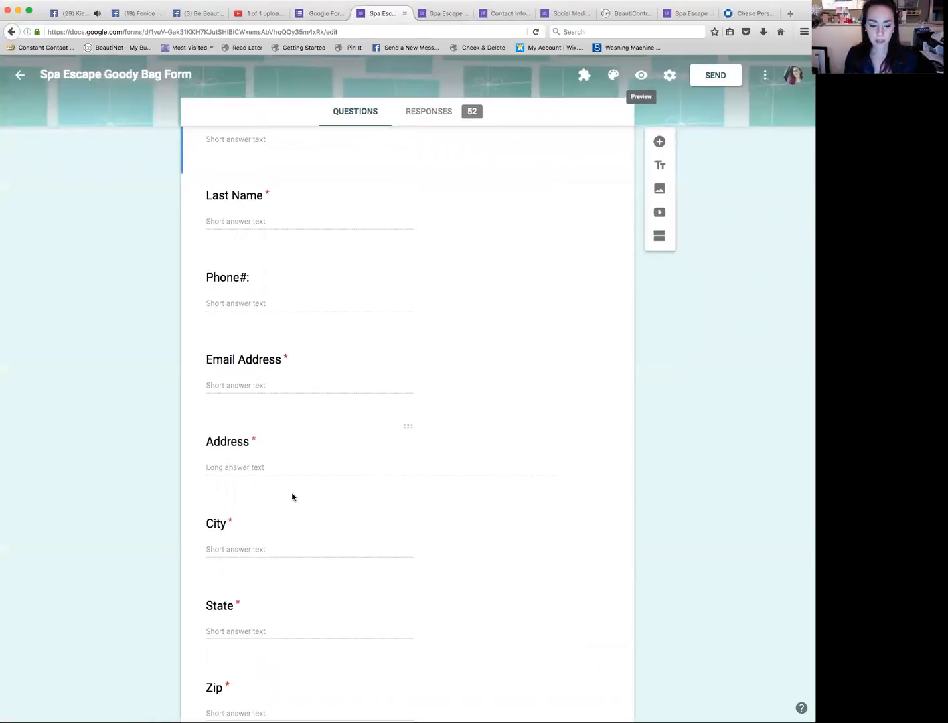
scroll(292, 497, "down", 5)
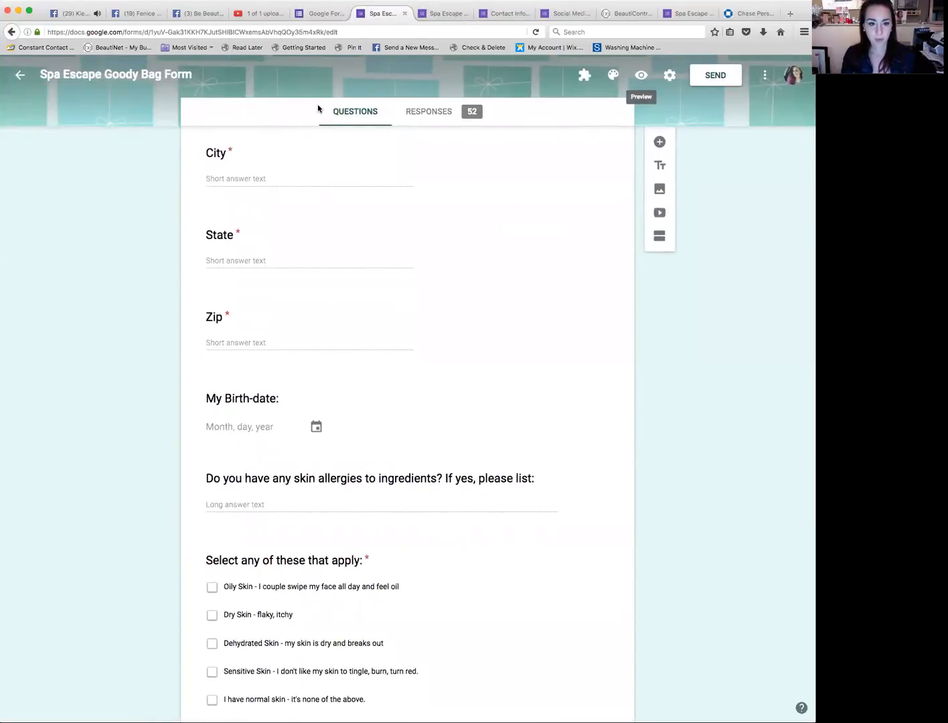
left_click(331, 18)
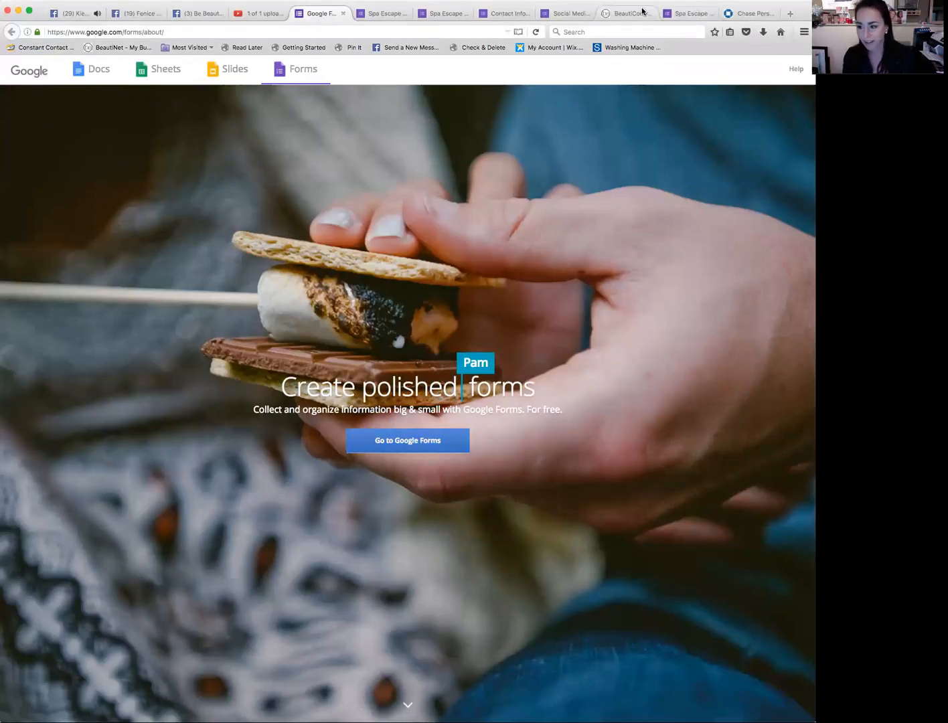
left_click(521, 18)
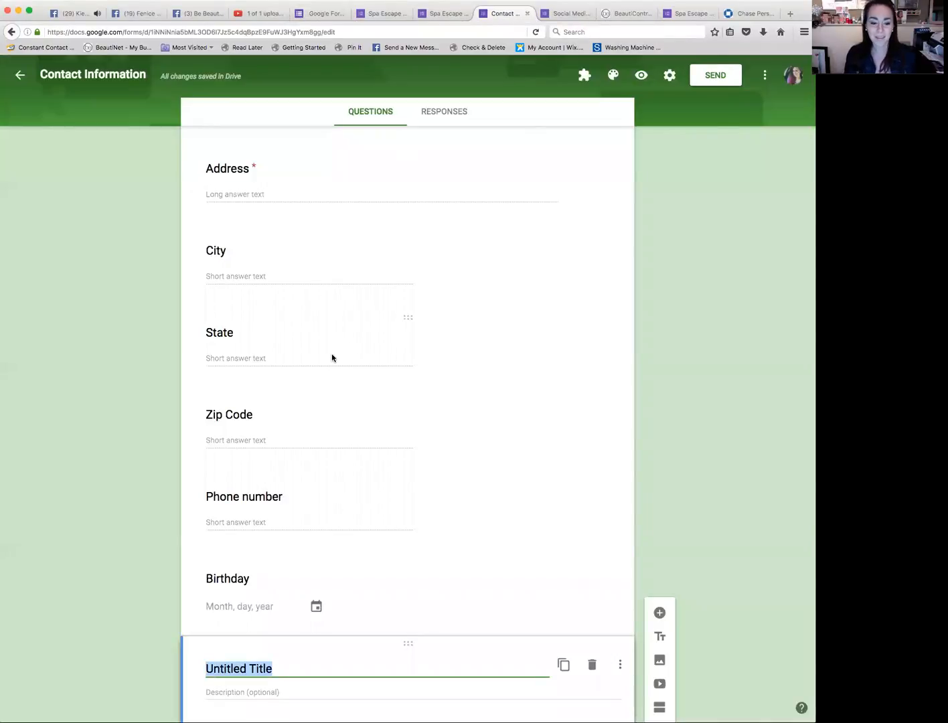
Step: Title the new section block "Skincare Concerns are 2017"
scroll(330, 357, "down", 1)
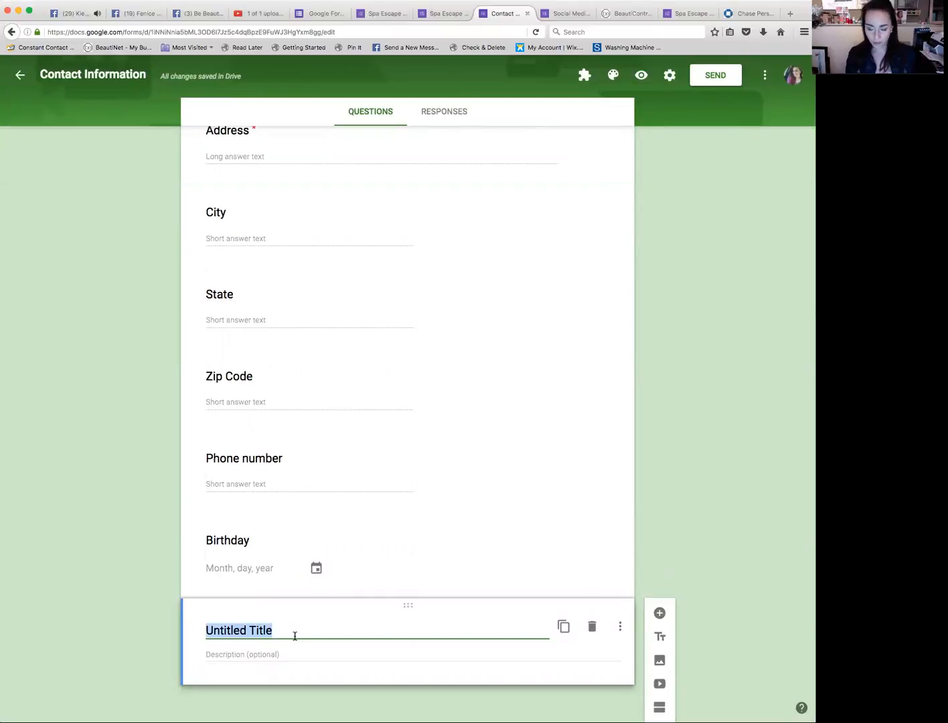
type("Skincare Con")
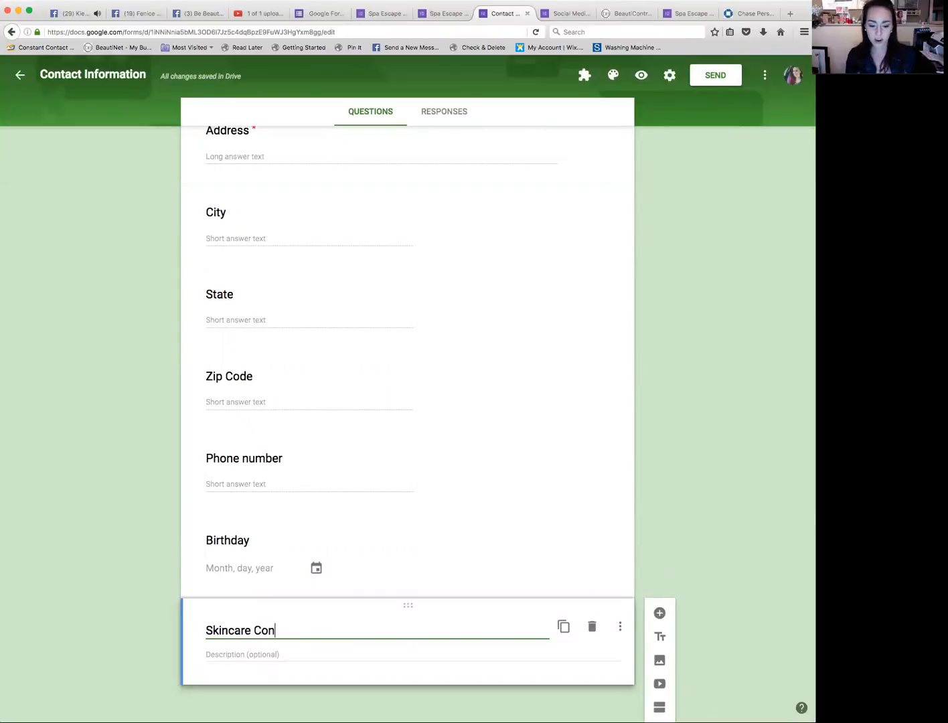
type("cerns")
key("BackSpace")
type("ns are 2017")
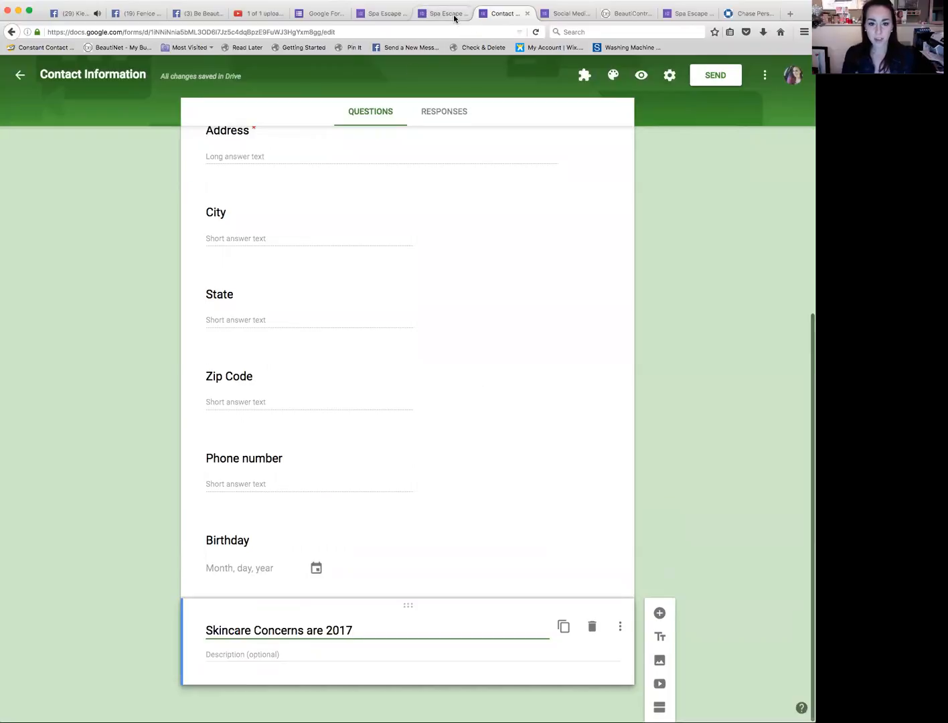
Step: Review the Spa Escape form's preview in the other tab
left_click_drag(377, 16, 64, 48)
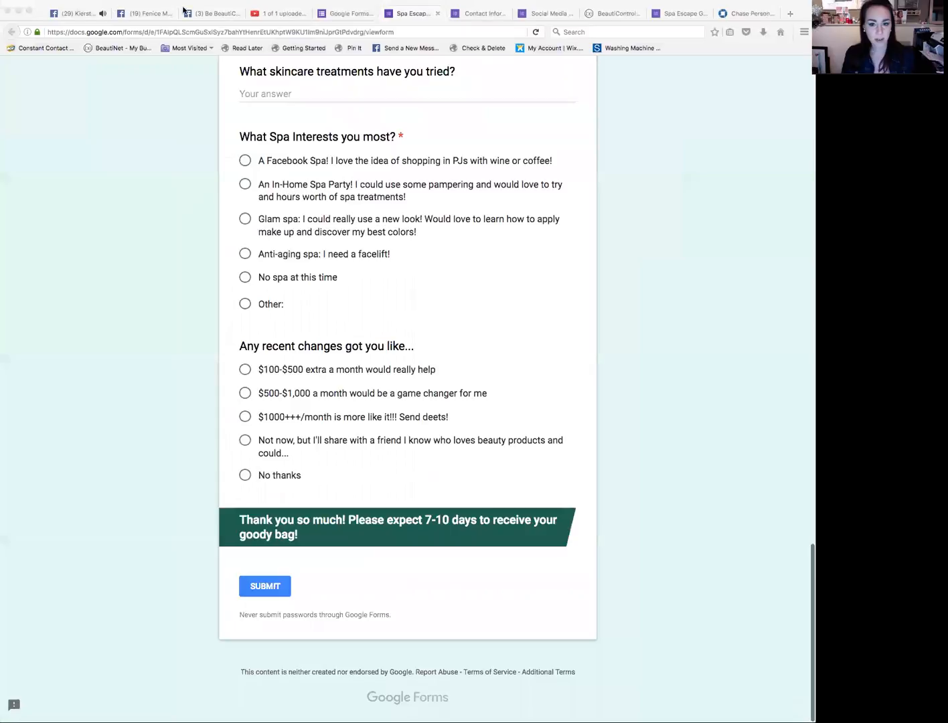
left_click(667, 116)
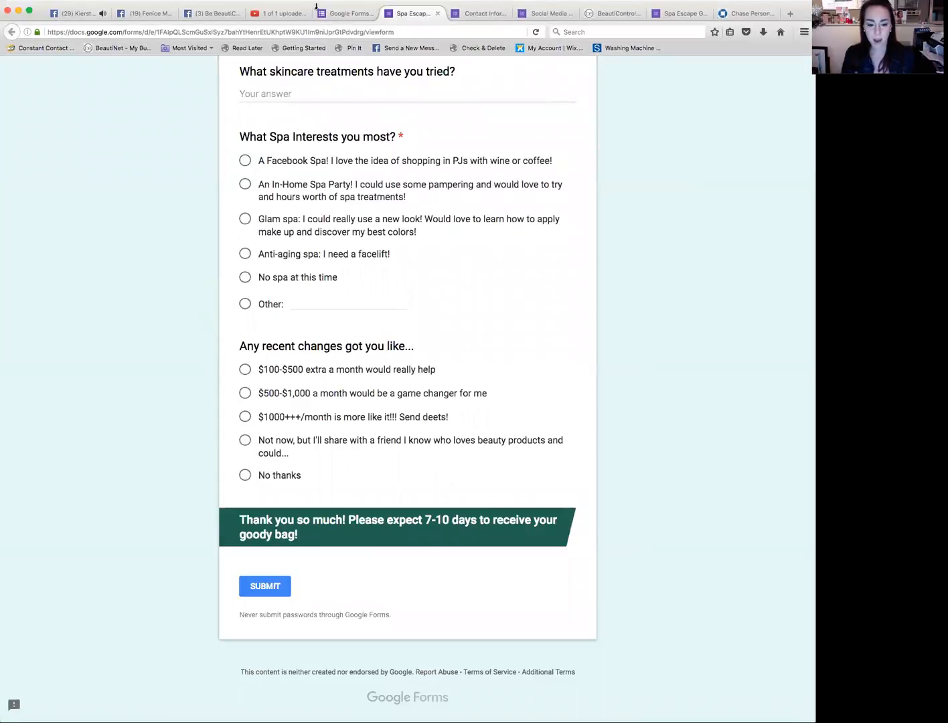
left_click(497, 15)
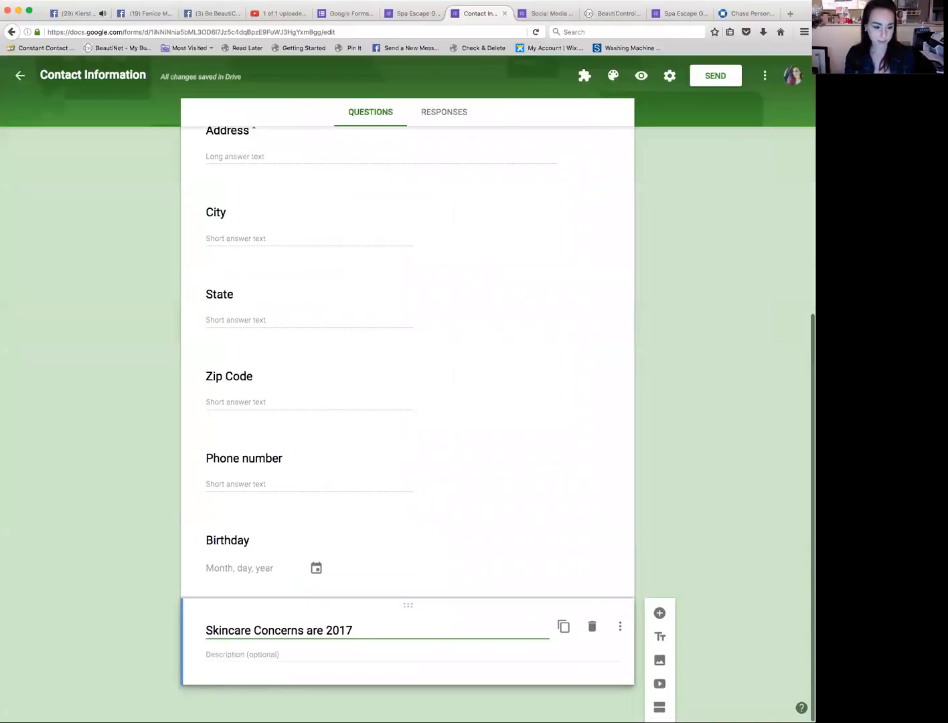
left_click(99, 11)
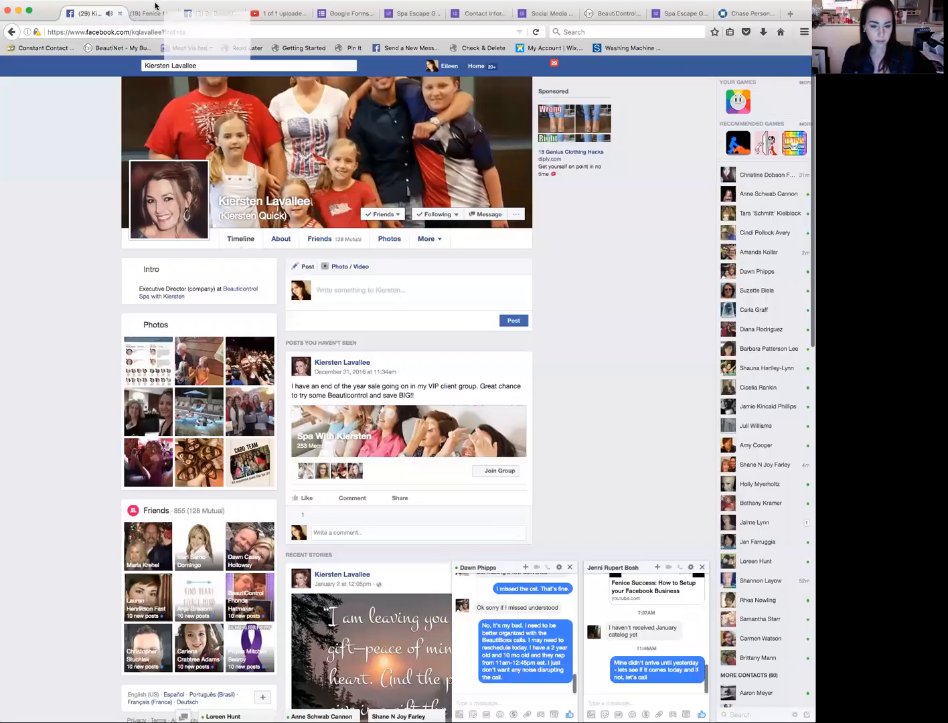
left_click_drag(100, 5, 101, 8)
left_click(482, 13)
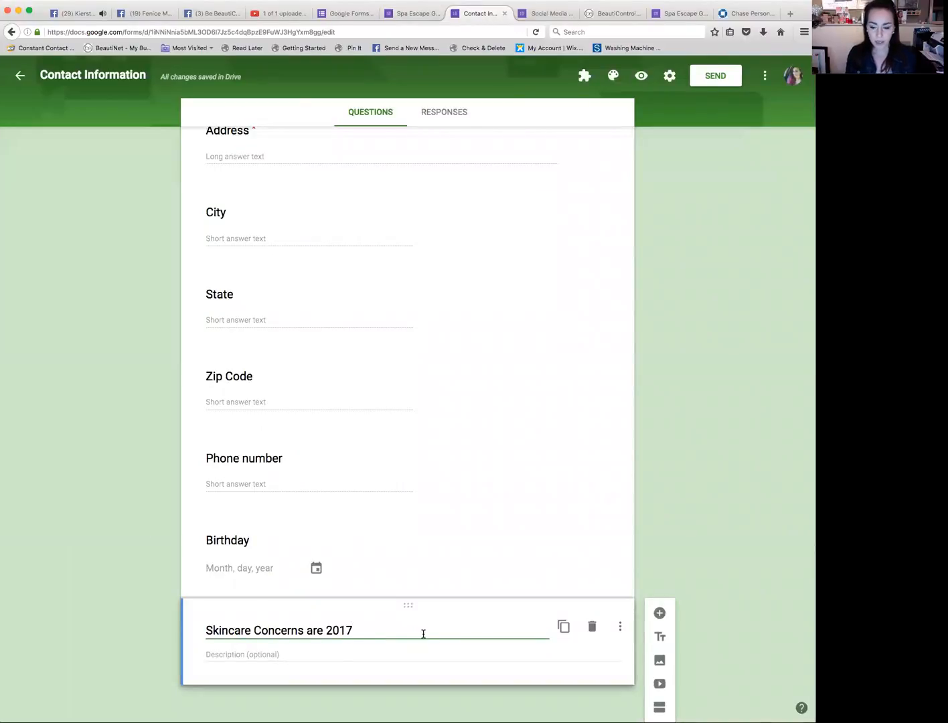
Step: Add a new question titled "Select any of these that apply:" below the Skincare Concerns title
left_click(660, 613)
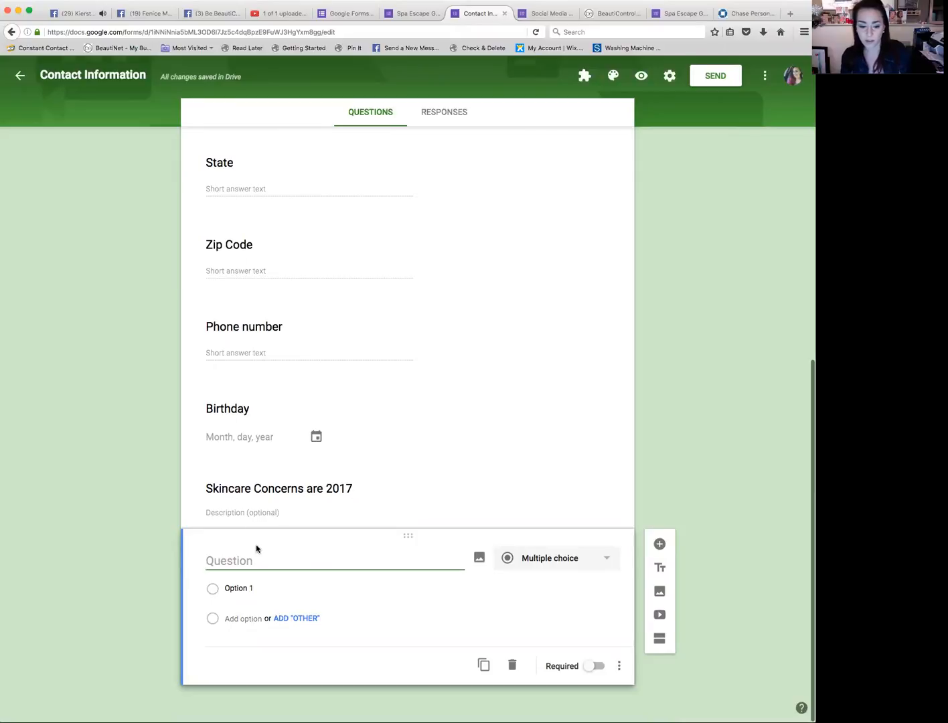
type("S")
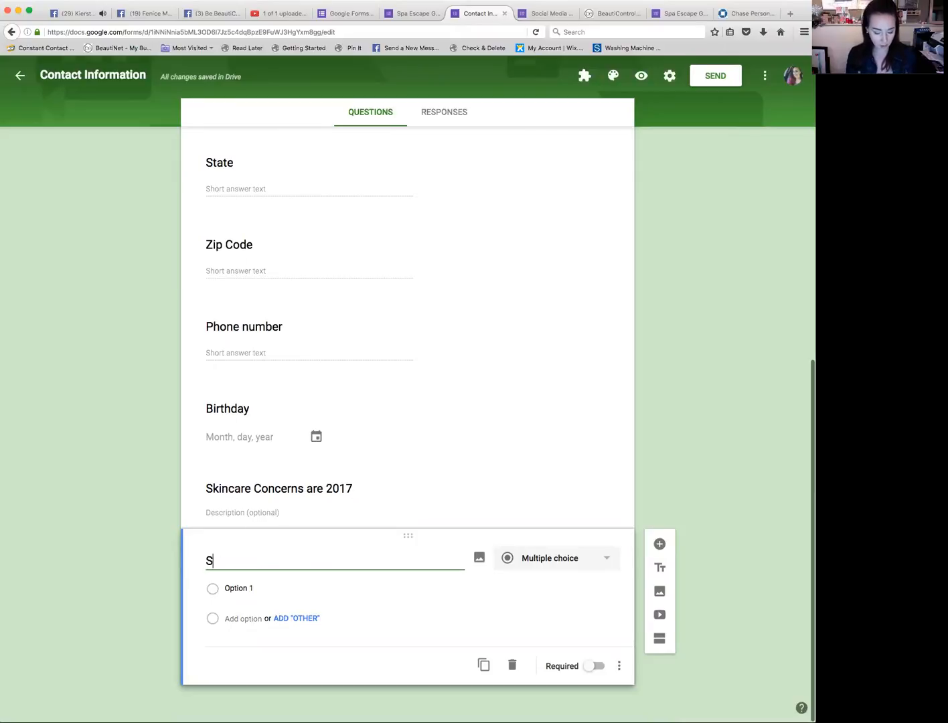
type("elet")
key("BackSpace")
type("ct a")
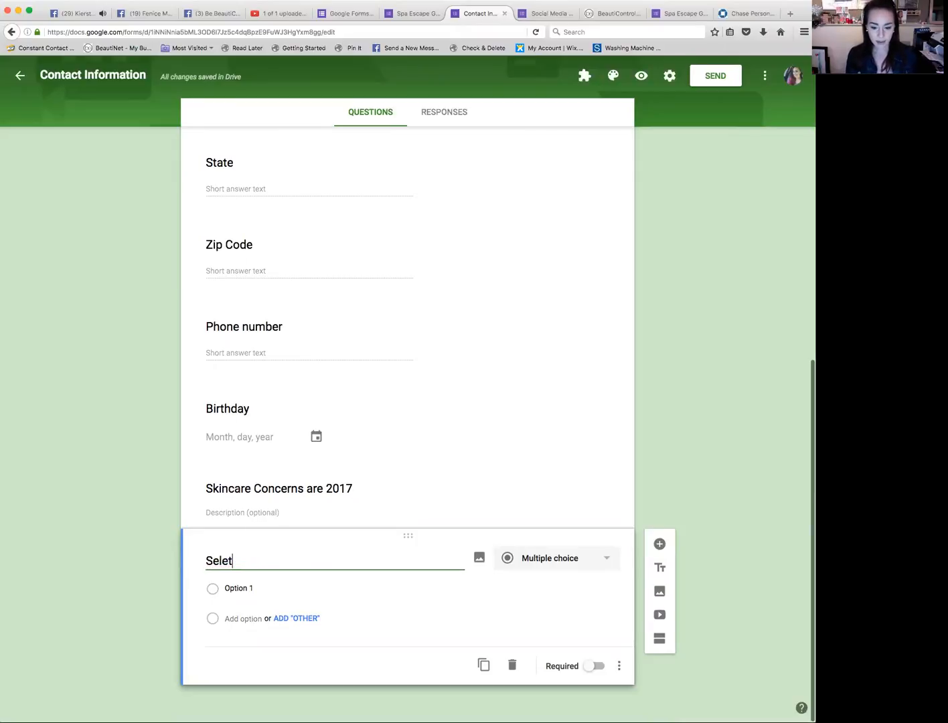
type("vy")
key("BackSpace")
key("BackSpace")
key("BackSpace")
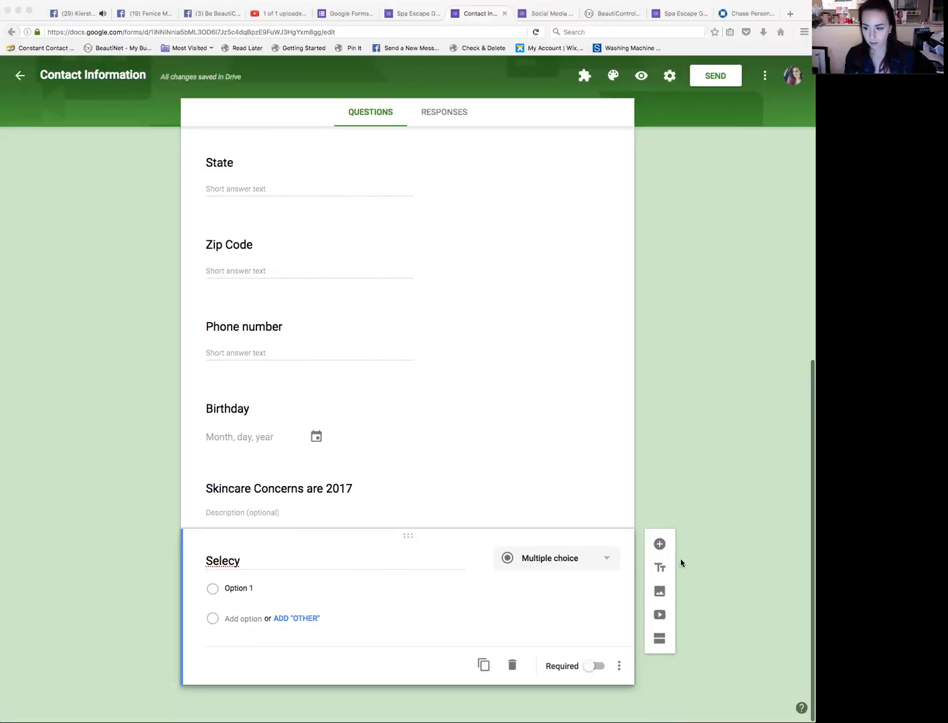
left_click(414, 588)
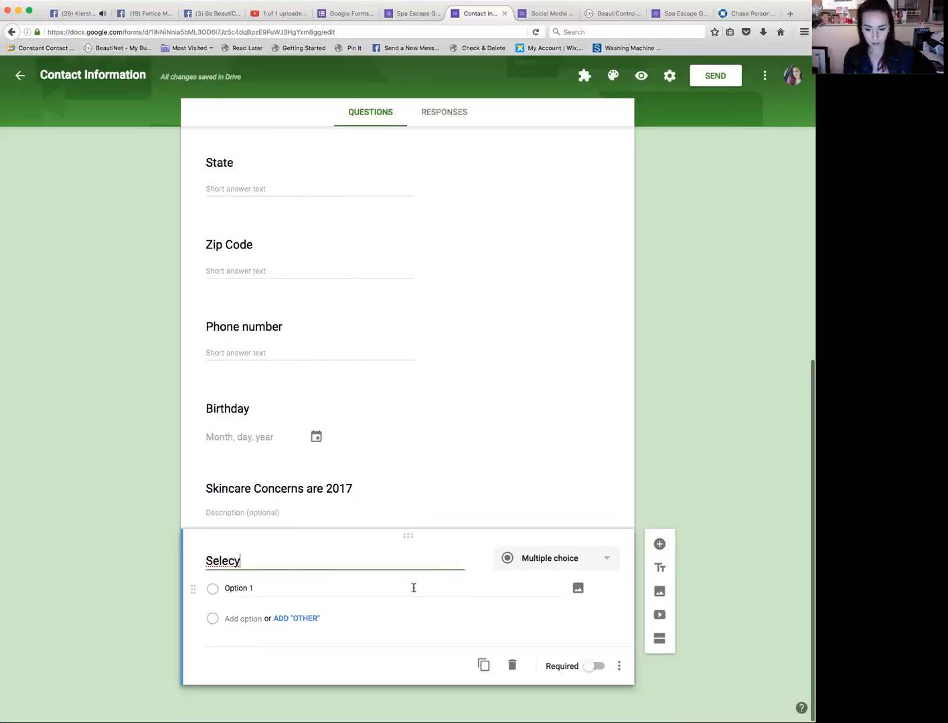
key("super+a")
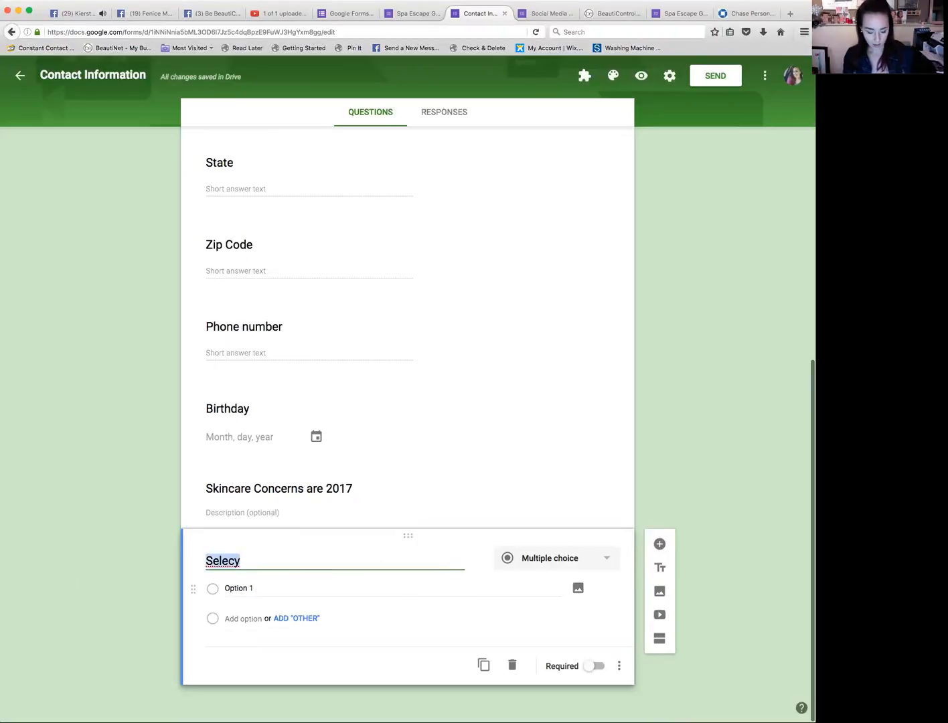
type("Select any of these that apply:")
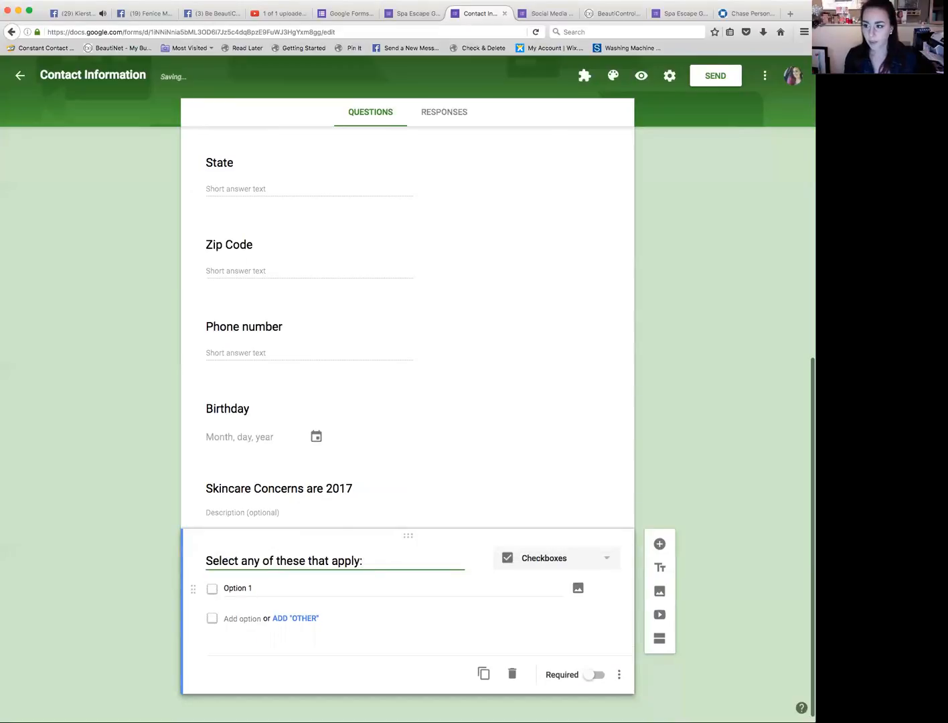
Step: Paste the options "Oily Skin - I couple swipe my face all day and feel oil" and "Dry Skin - flaky, itchy" into the question
left_click(2, 598)
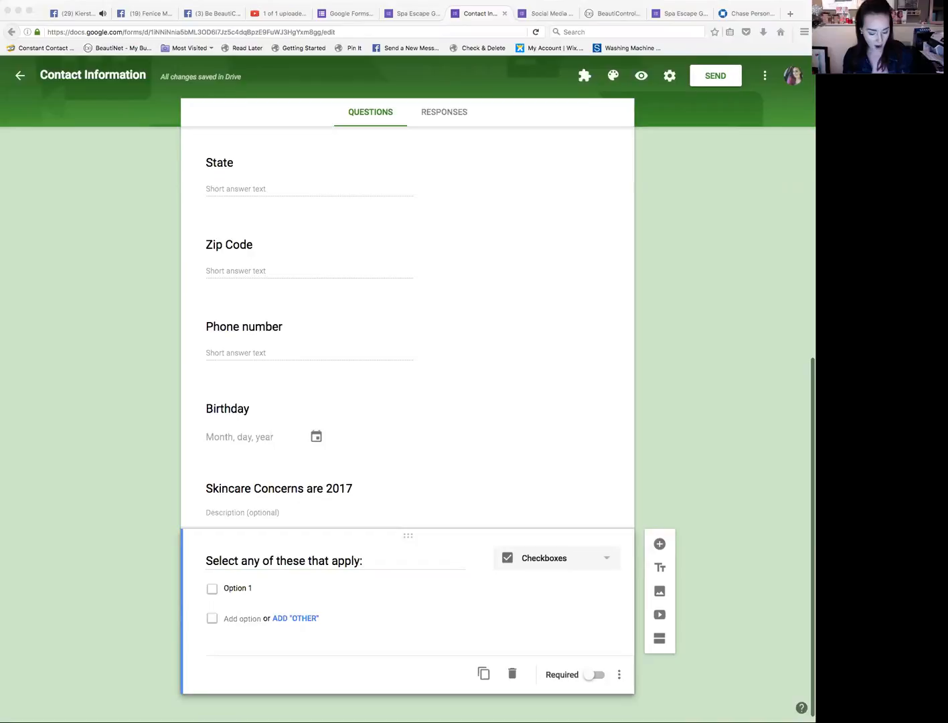
left_click(442, 587)
left_click(282, 584)
type("Oily Skin - I couple swipe my face all day and feel oil")
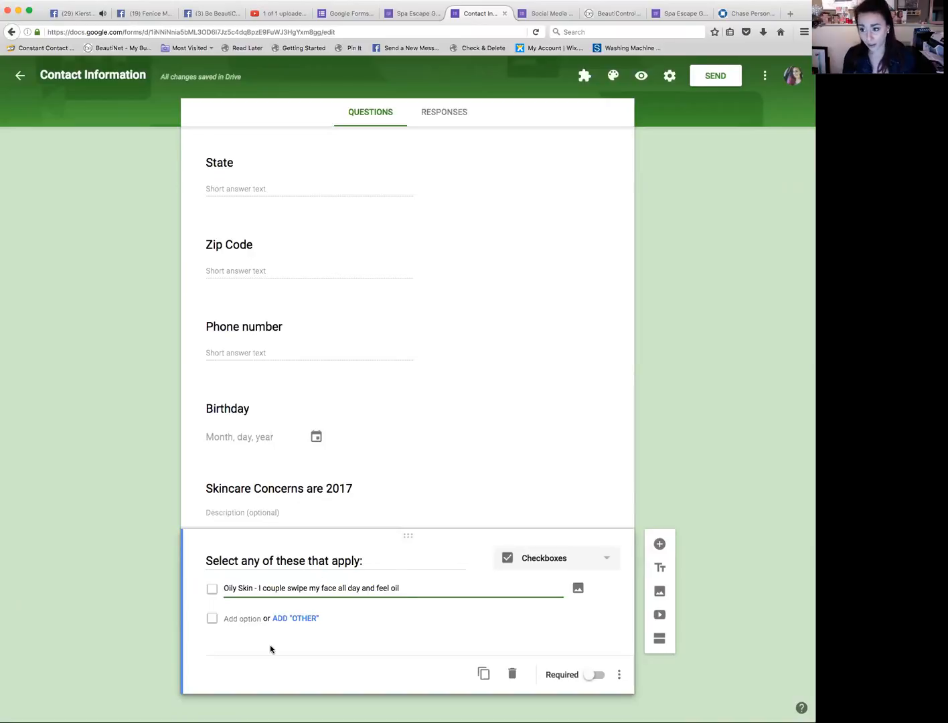
left_click(53, 639)
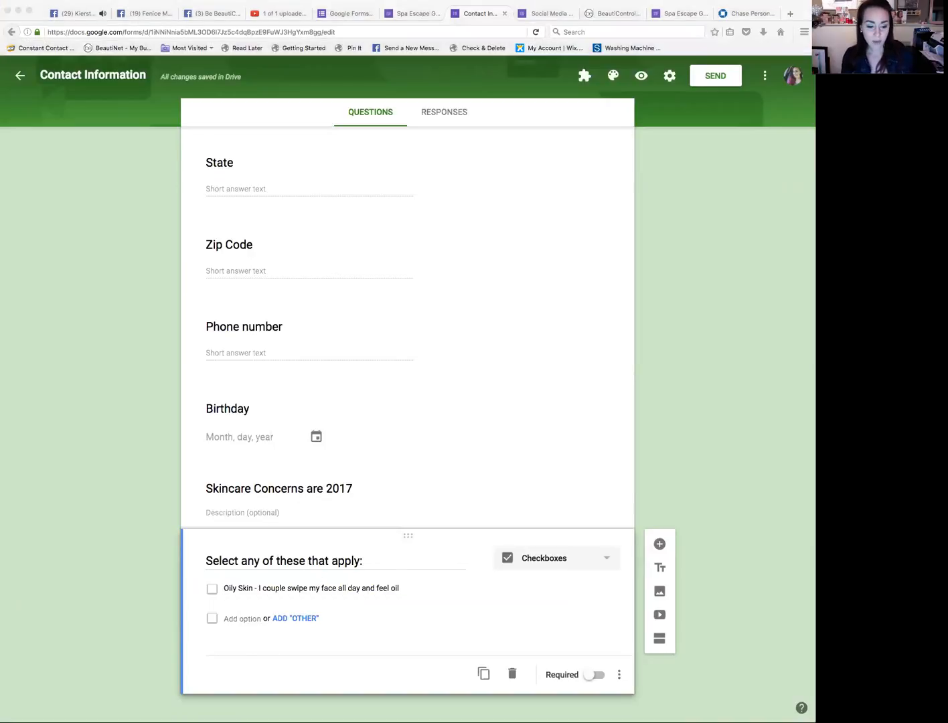
left_click(496, 634)
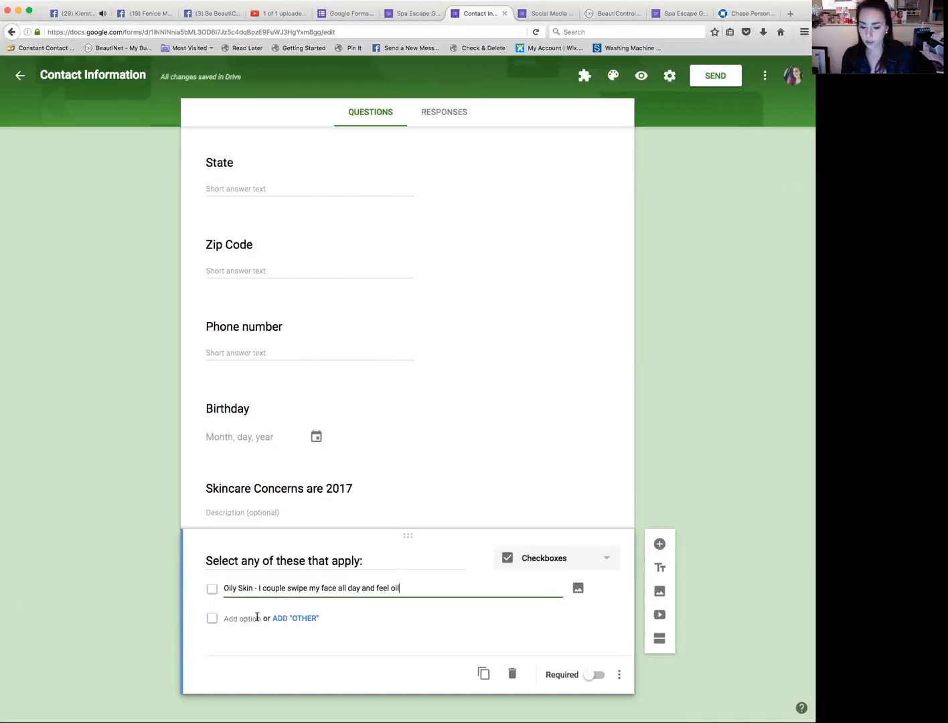
left_click(253, 618)
type("Dry Skin - flaky, itchy")
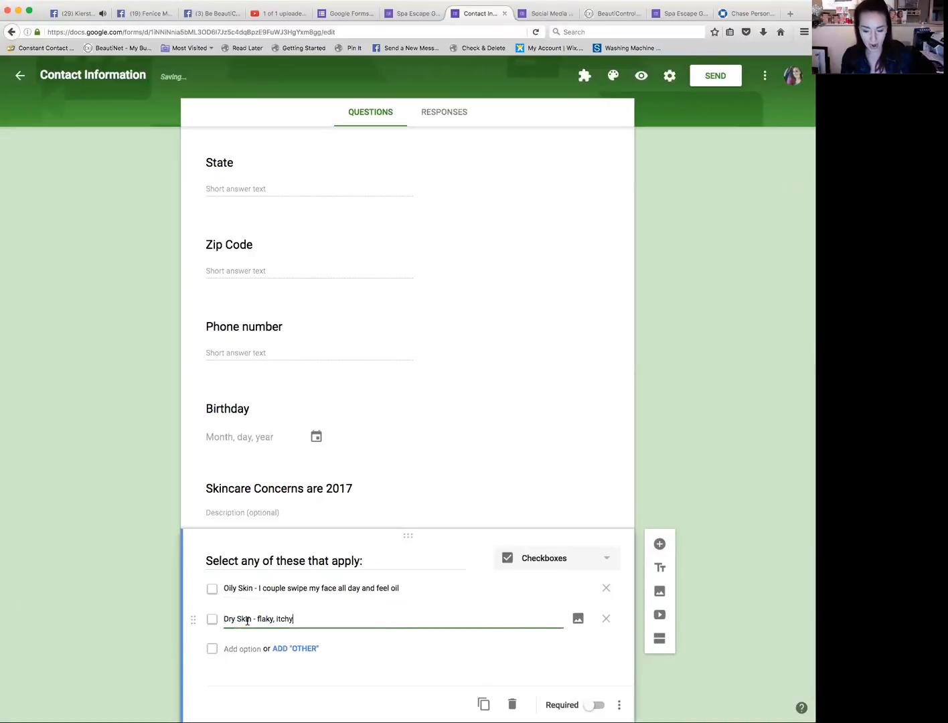
Step: Add the option "Dehydrated Skin - my skin is dry and breaks out" to the skincare checkbox question
left_click(64, 633)
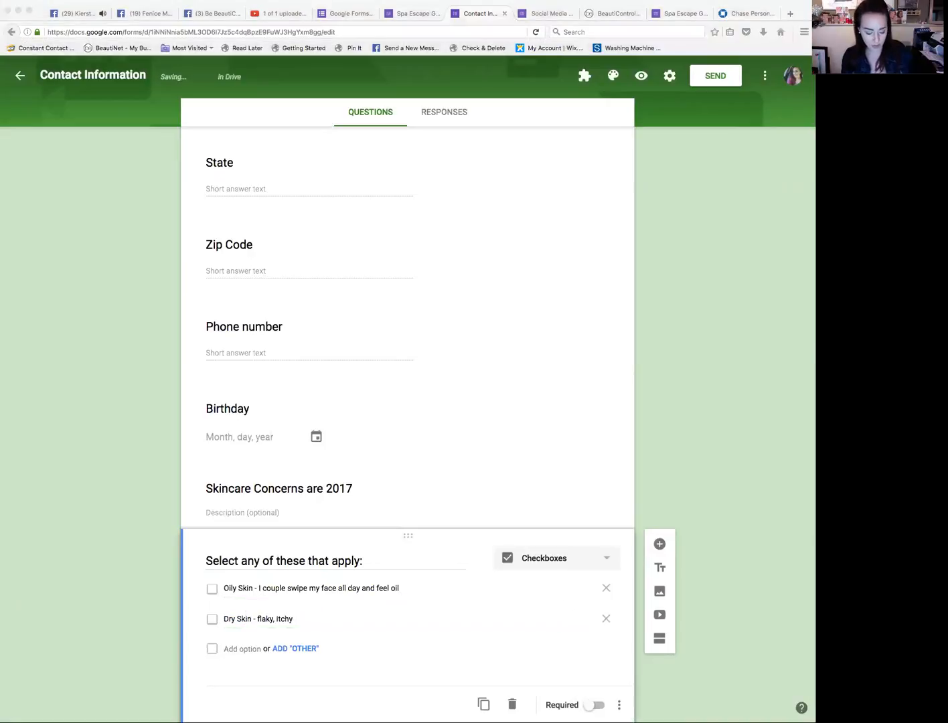
left_click(281, 654)
left_click(251, 648)
type("Dehydrated Skin - my skin is dry and breaks out")
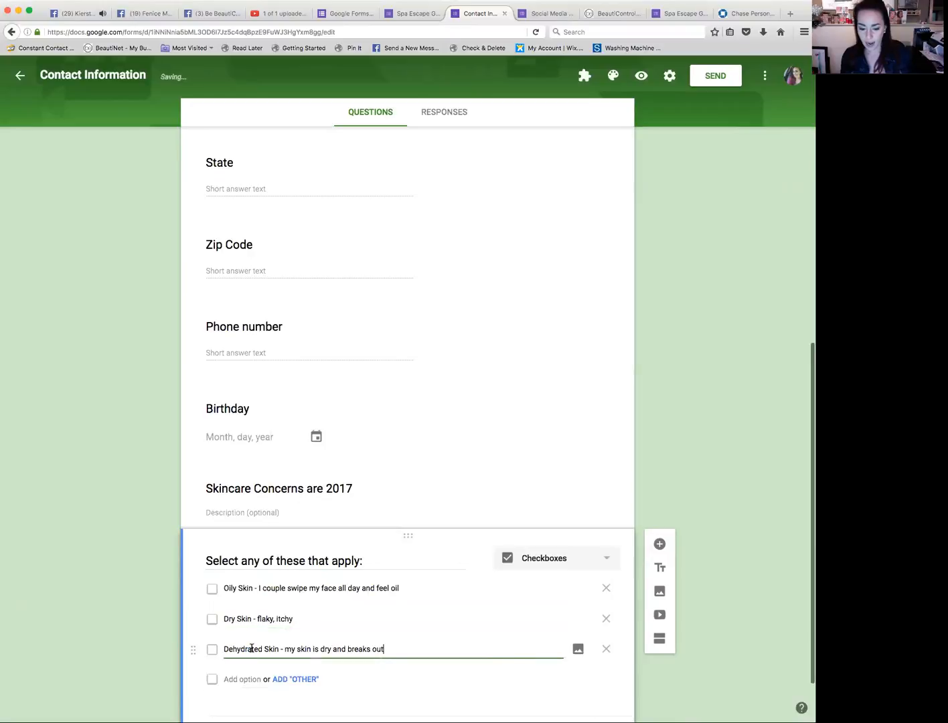
key("super+Tab")
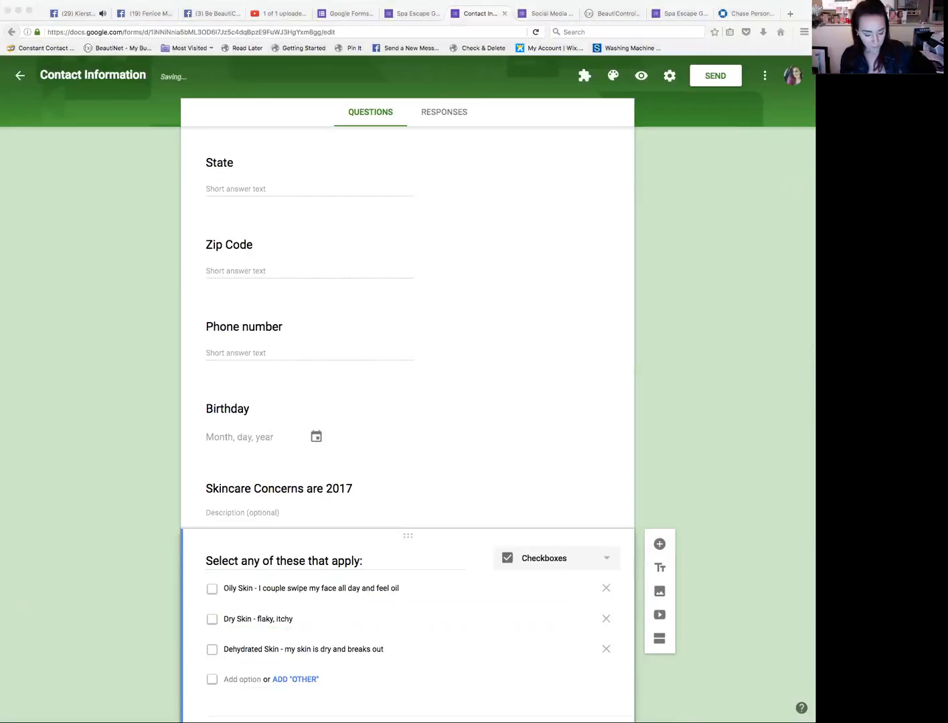
Step: Add the option "Sensitive Skin - I don't like my skin to tingle, burn, turn red." below it
left_click(477, 681)
left_click(243, 680)
type("Sensitive Skin - I don't like my skin to tingle, burn, turn red.")
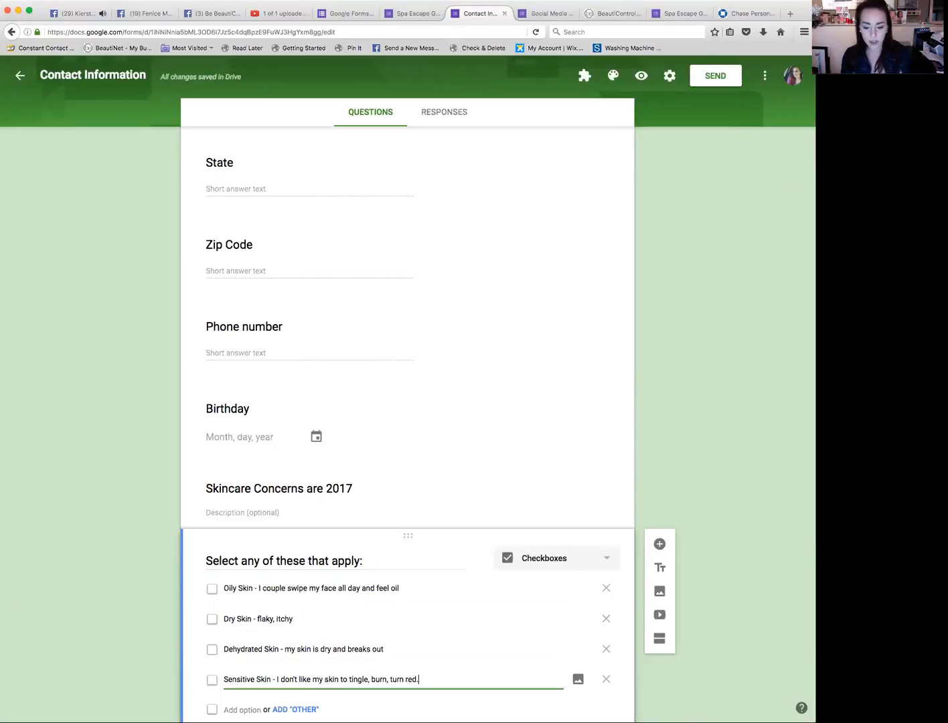
key("super+Tab")
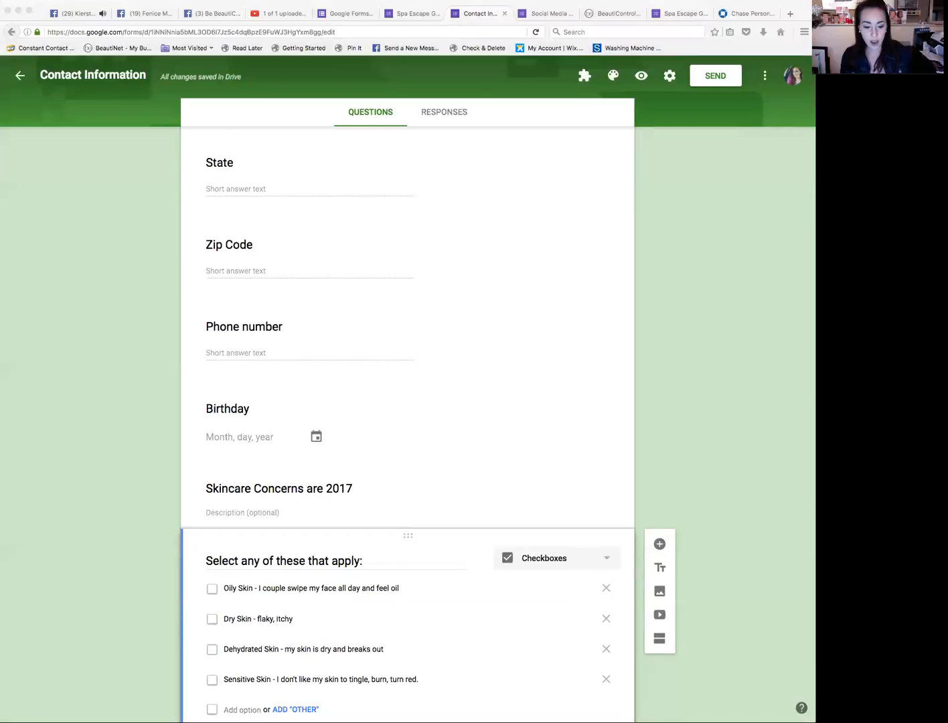
key("super+Tab")
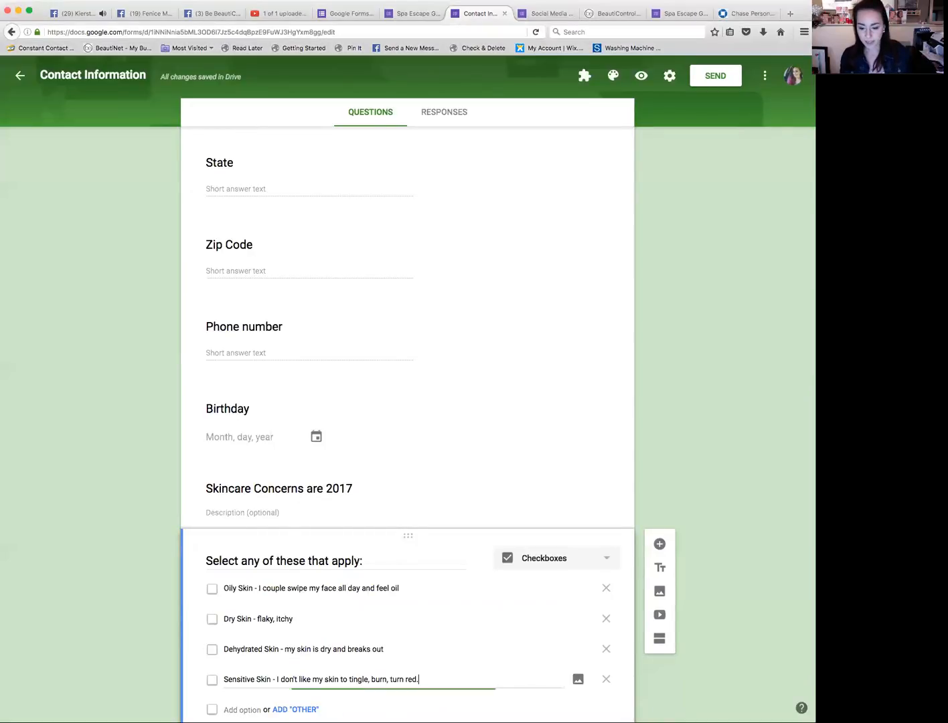
Step: Add the option "I have normal skin - it's none of the above." to the checkbox list
left_click(241, 708)
type("I have normal skin - it's none of the above.")
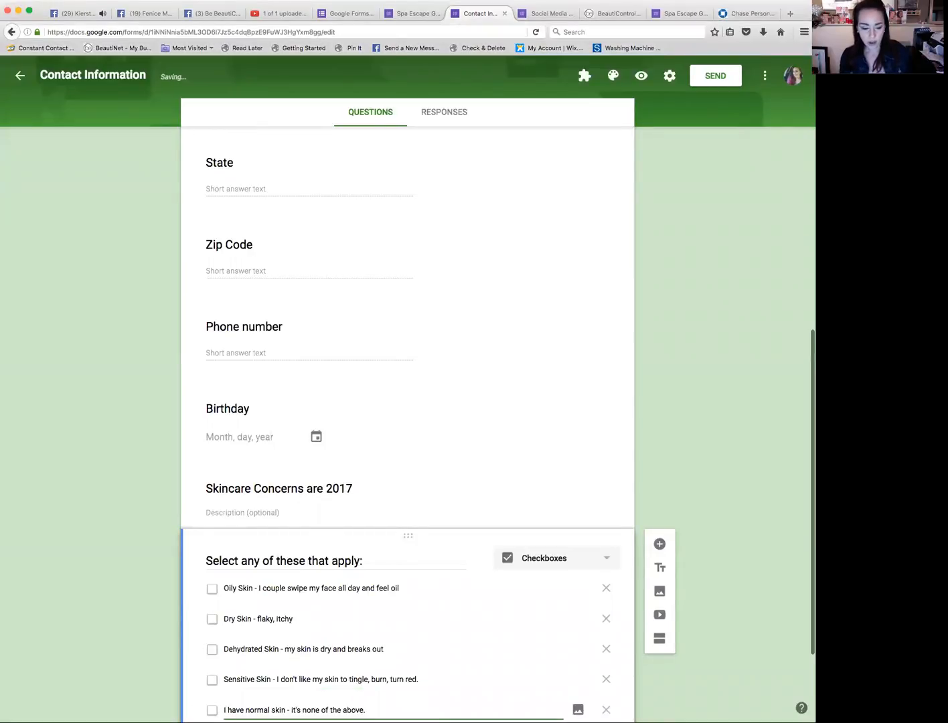
key("super+Tab")
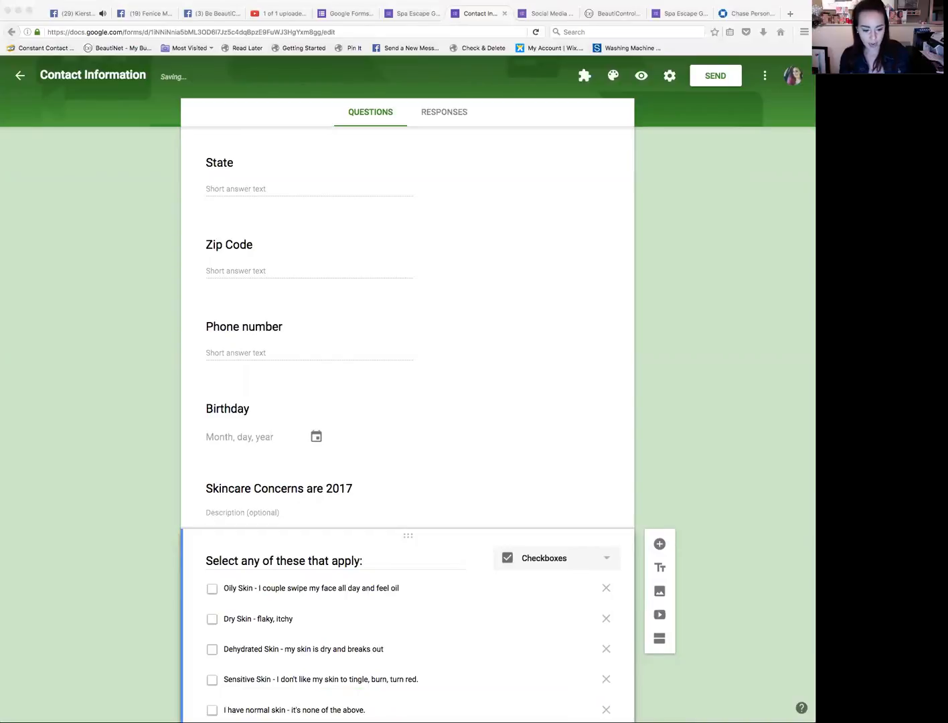
key("super+Tab")
Step: Add the option "Rosacea or Ezcema" at the end of the checkbox list
scroll(434, 658, "down", 3)
left_click(243, 616)
type("Rosacea or Ezcema")
key("super+Tab")
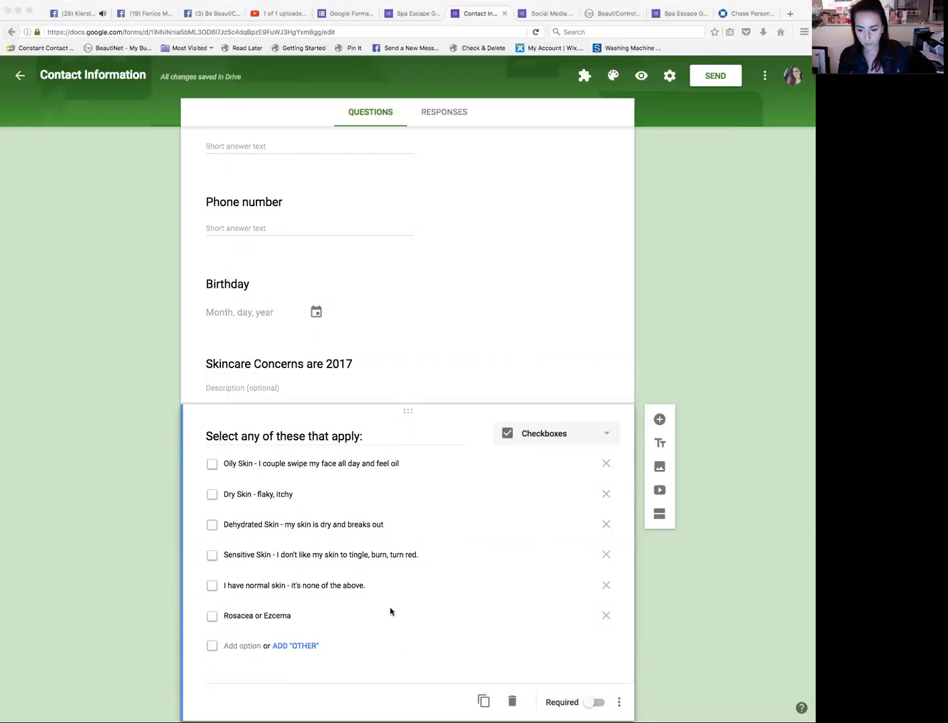
key("super+Tab")
Step: Add the option "Acne prone" at the end of the checkbox list
left_click(243, 645)
type("Acne prone")
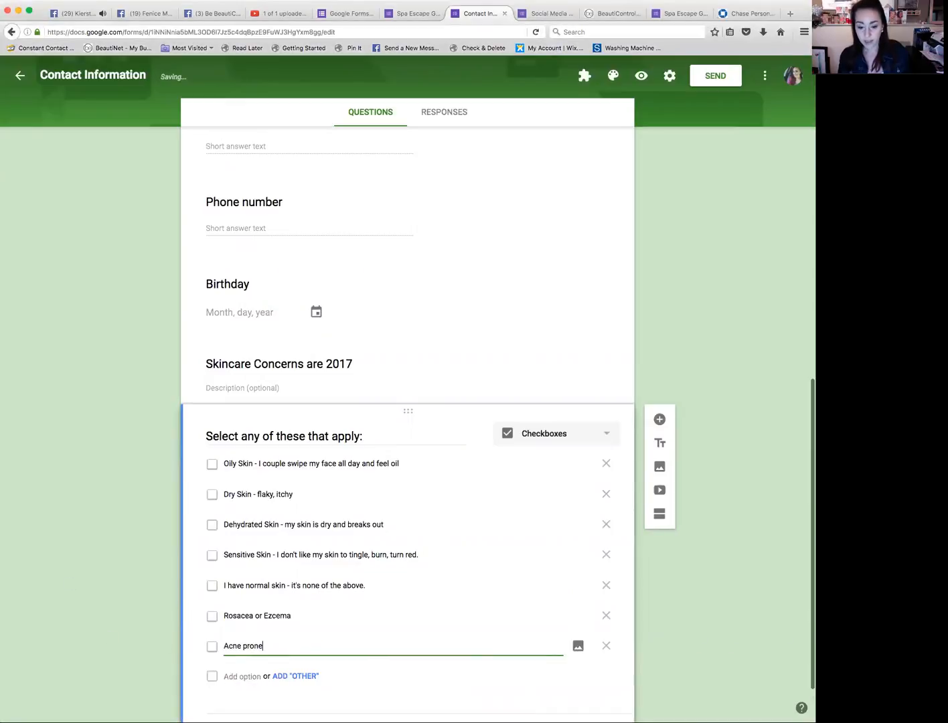
key("super+Tab")
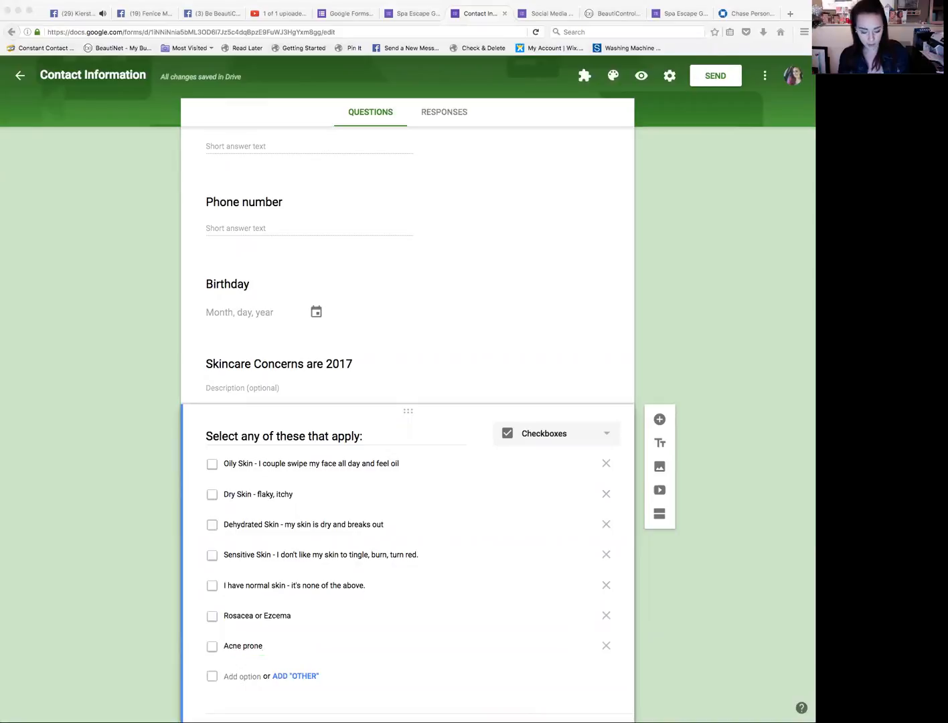
Step: Add the options "Blackheads" and "Dark Circles" to the skincare checkbox question
left_click(422, 672)
left_click(239, 677)
type("Blackheads")
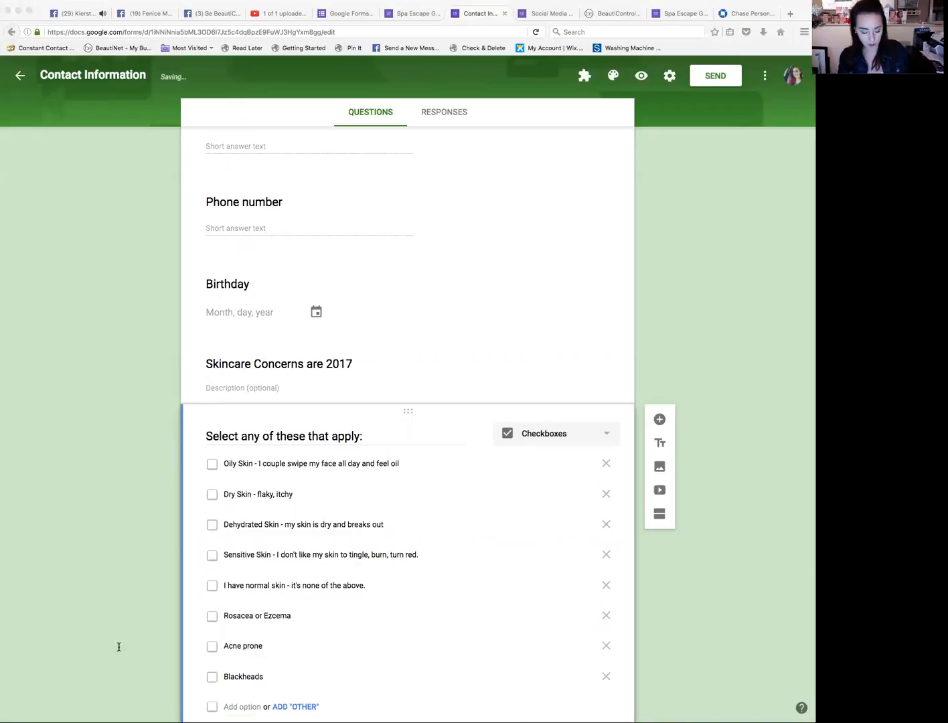
left_click(484, 671)
left_click(235, 706)
type("Dark Circles")
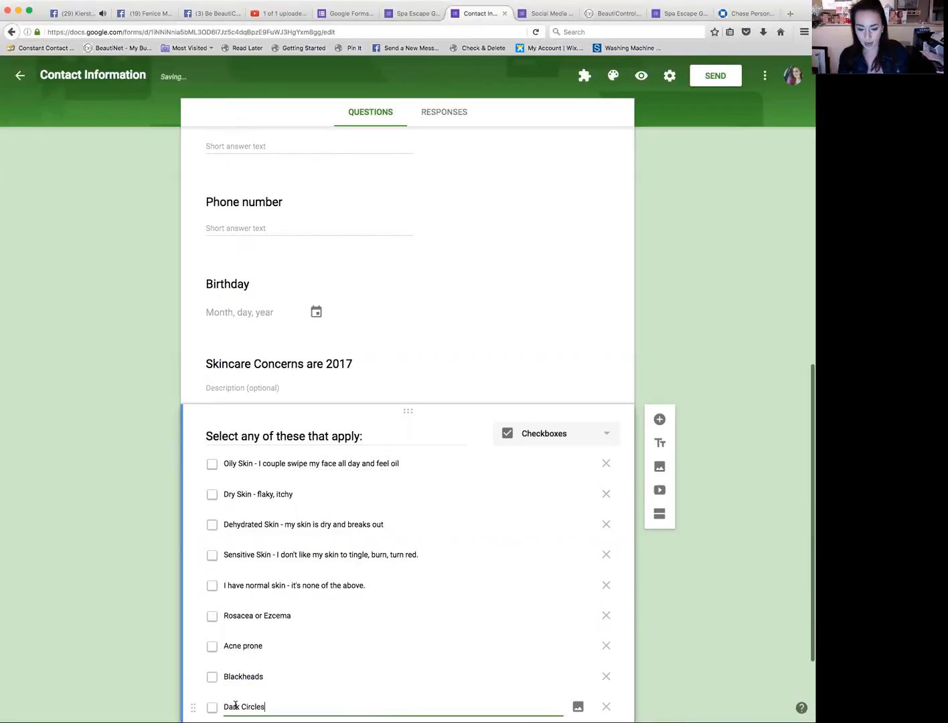
Step: Add a new option and replace its placeholder with "Wrinkles - just a few that I've noticed"
scroll(234, 709, "down", 2)
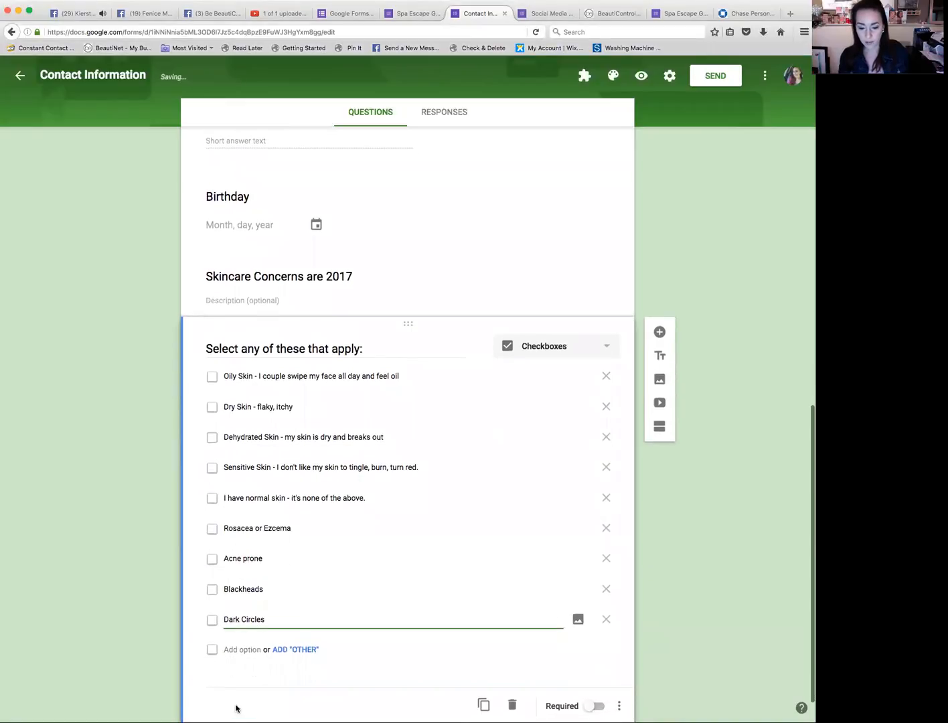
left_click(467, 678)
left_click(253, 649)
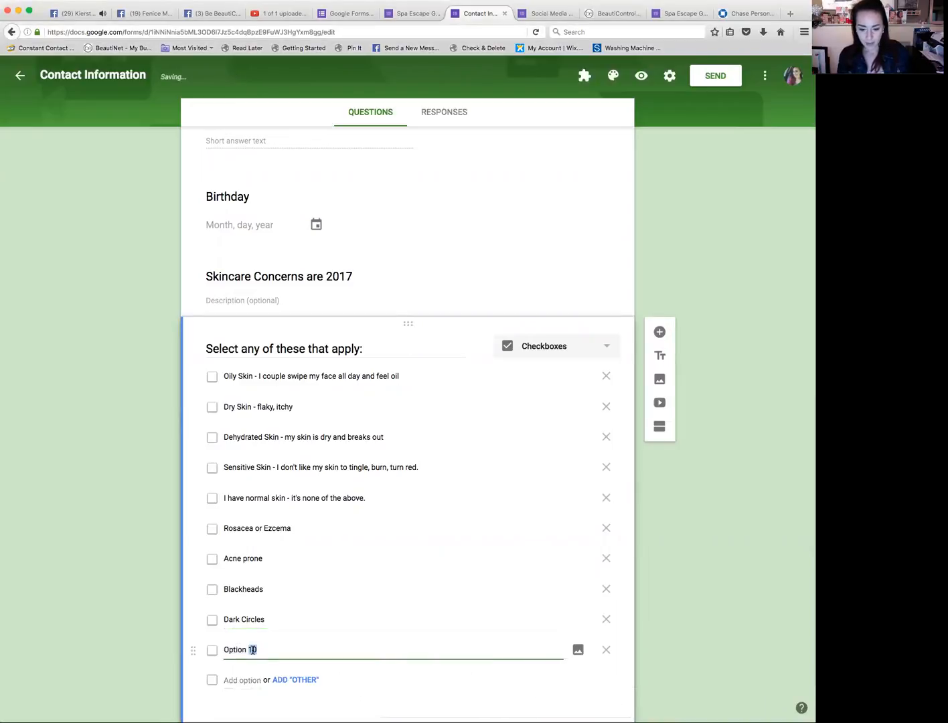
triple_click(252, 649)
type("Wrinkles - just a few that I've noticed")
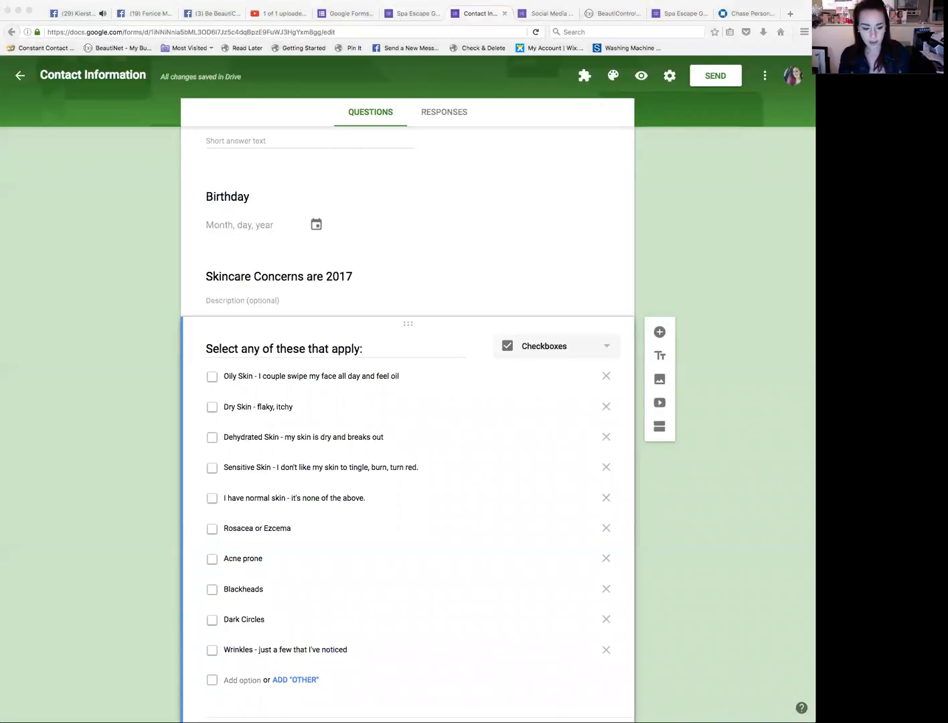
Step: Add the option "Could really use a spa escape!" as the last choice
left_click(243, 697)
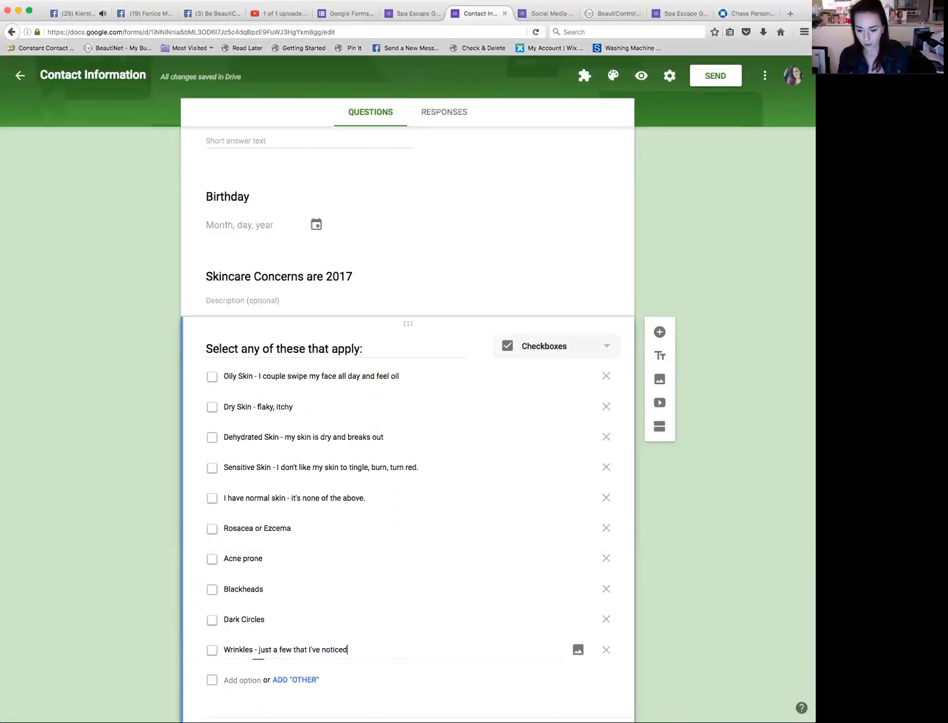
left_click(245, 680)
type("Could really use a spa escape!")
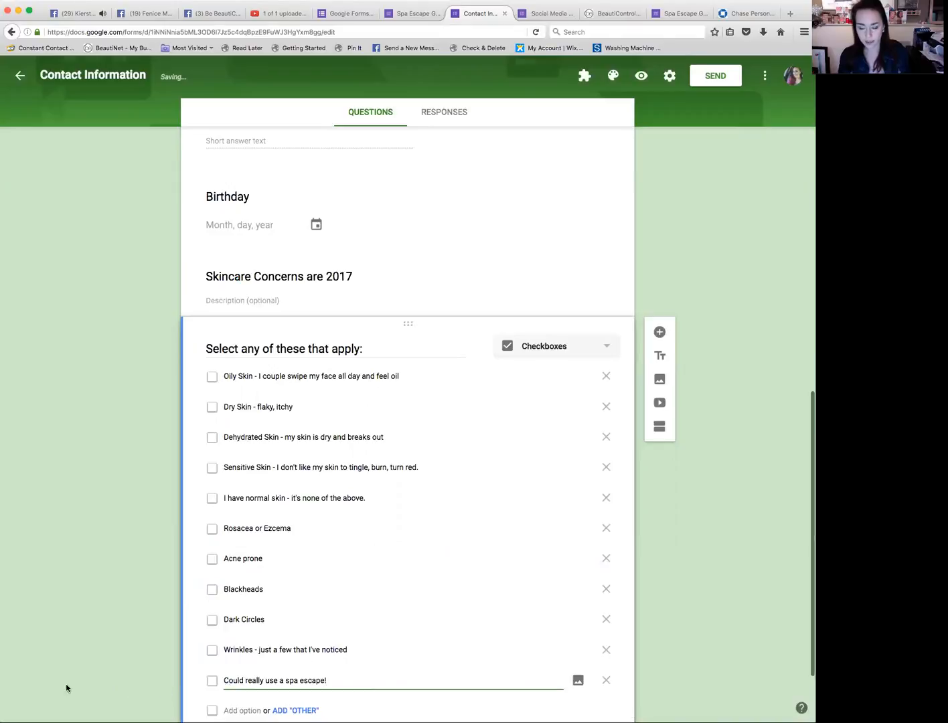
Step: Review the full list of skincare options in the checkbox question
scroll(27, 672, "down", 2)
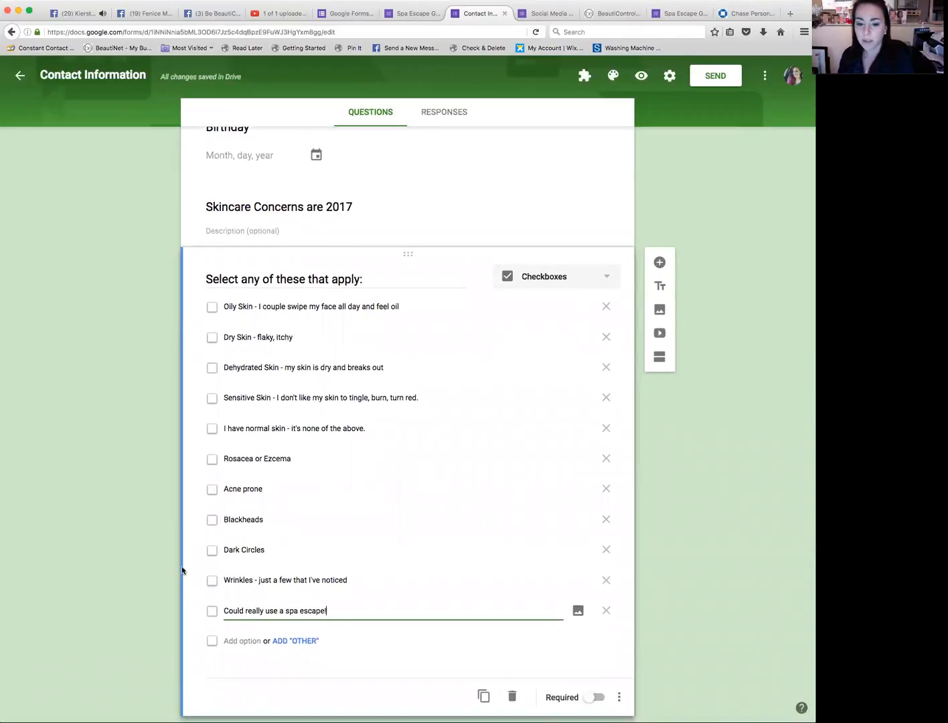
scroll(265, 398, "down", 1)
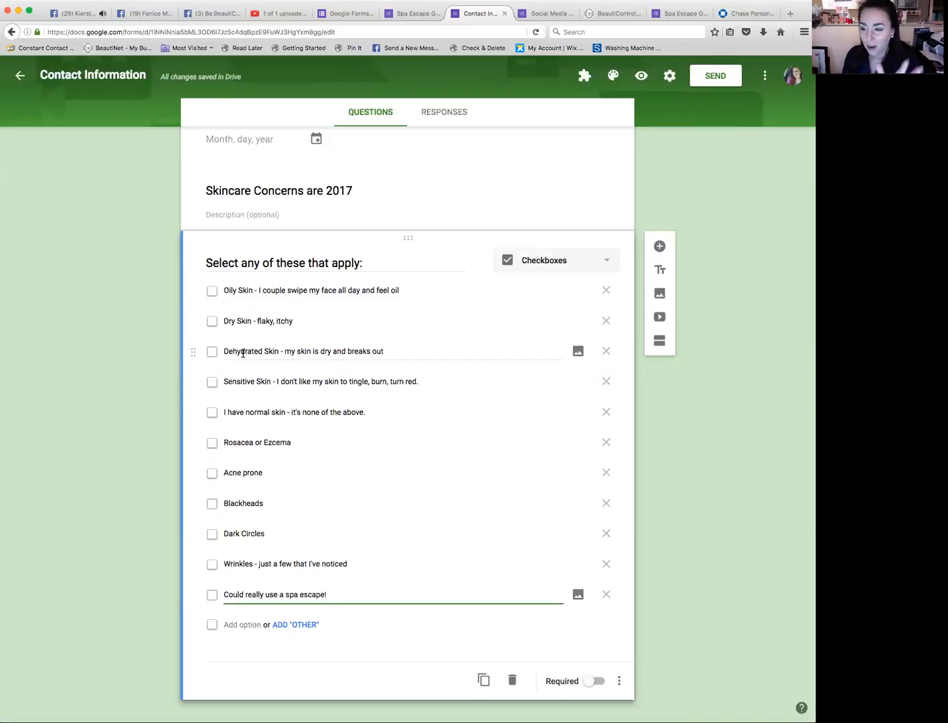
scroll(242, 352, "down", 1)
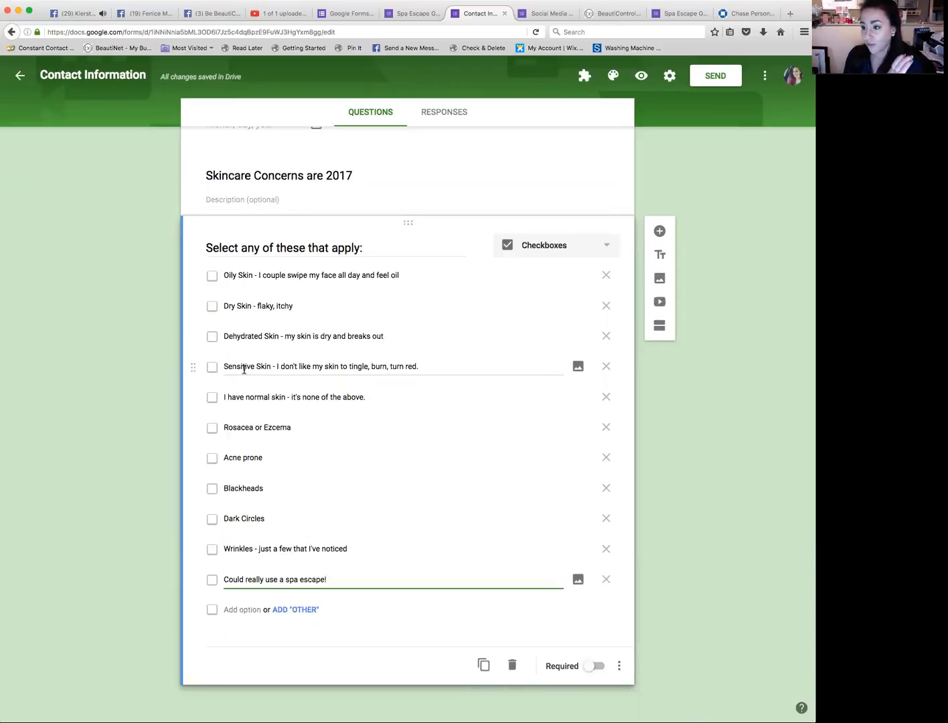
scroll(243, 369, "down", 1)
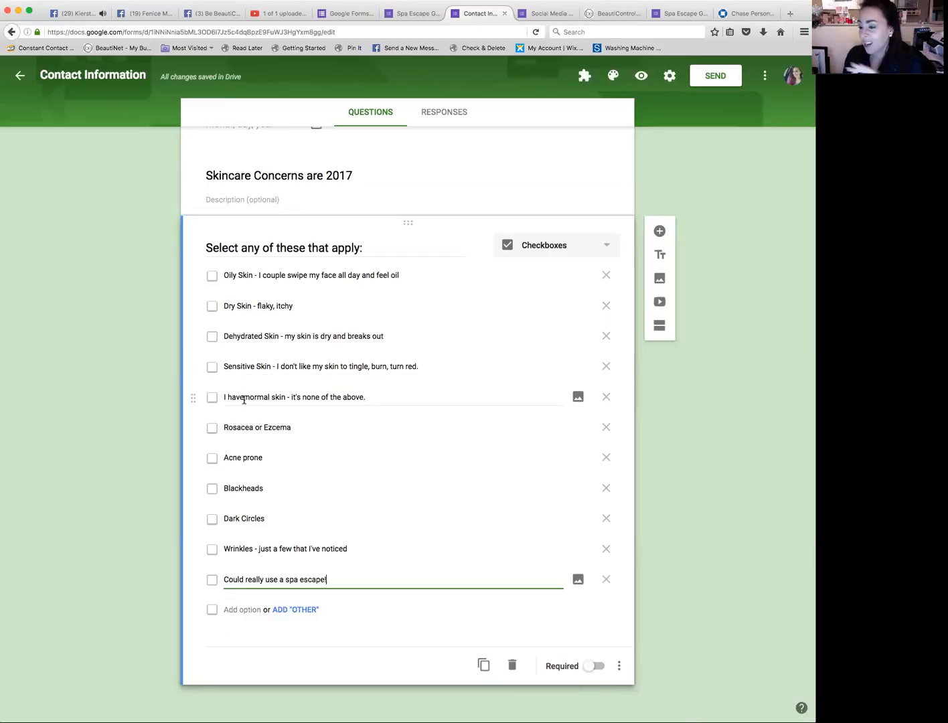
scroll(244, 400, "down", 1)
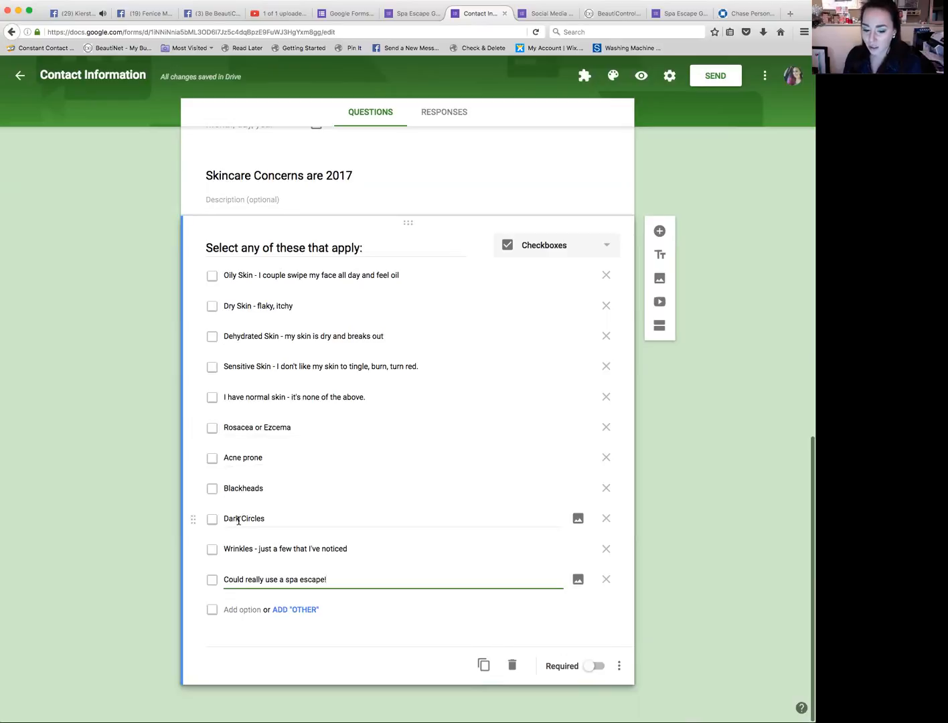
scroll(241, 560, "up", 1)
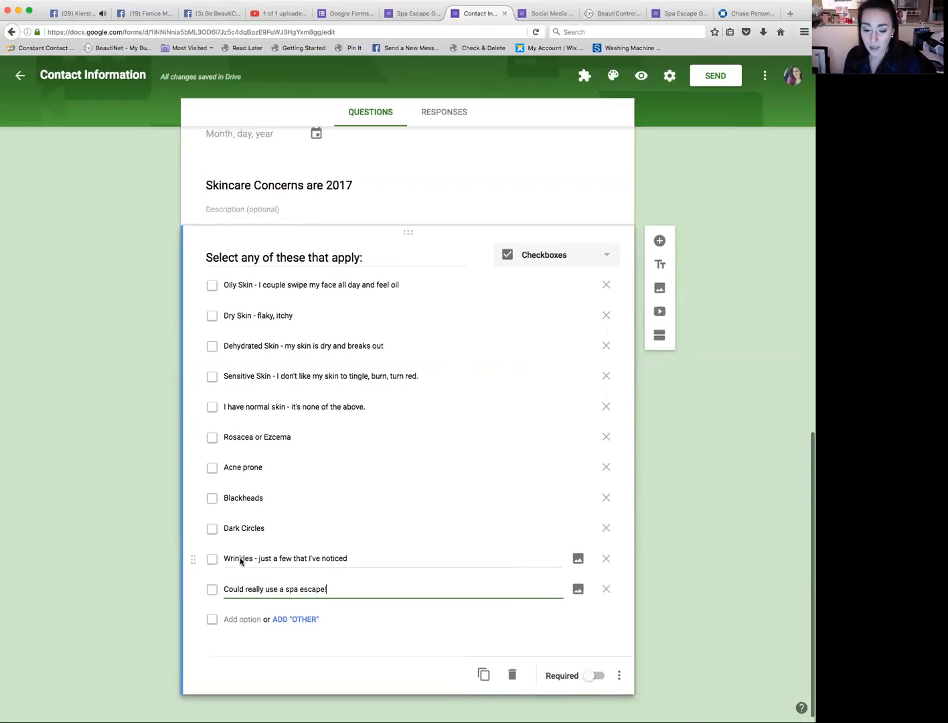
Step: Replace the last option's text with "Wrinkles - I need help yesterday!"
key("super+Tab")
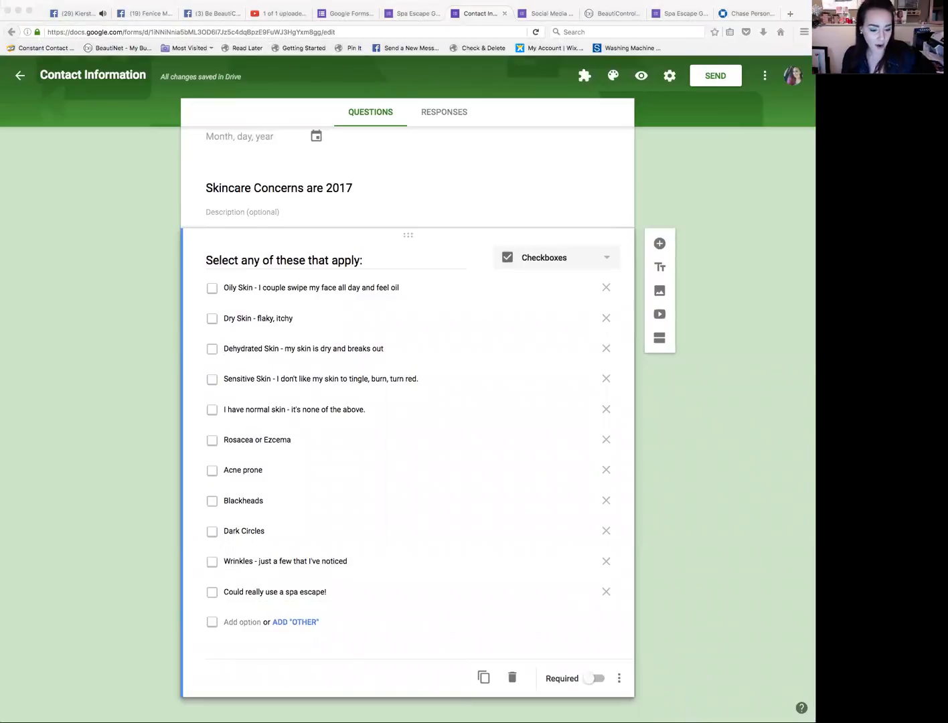
left_click(503, 617)
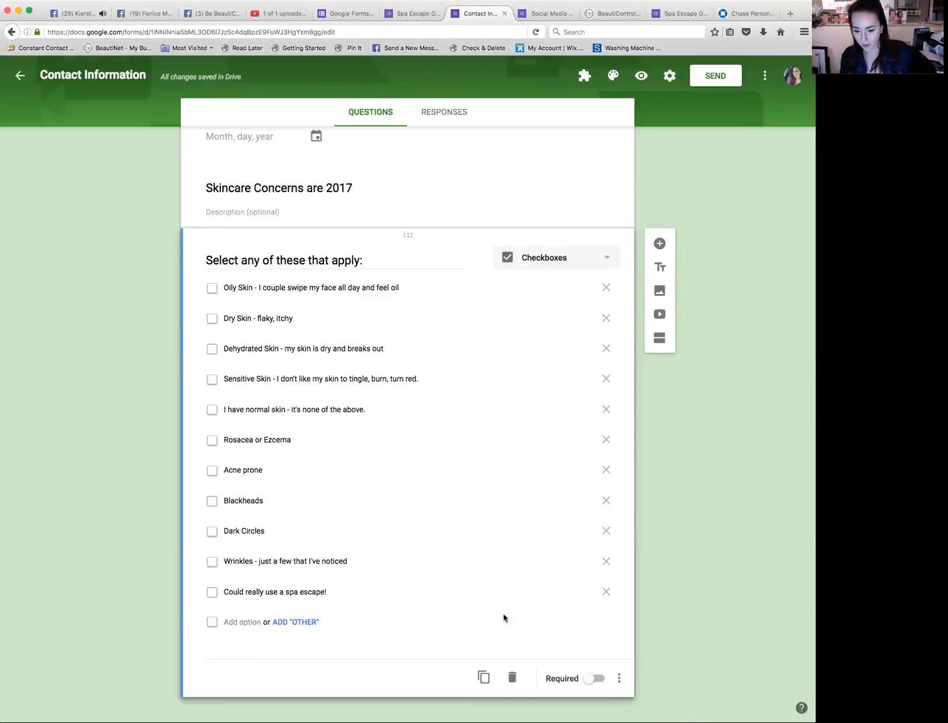
triple_click(280, 595)
type("Wrinkles - I need help yesterday!")
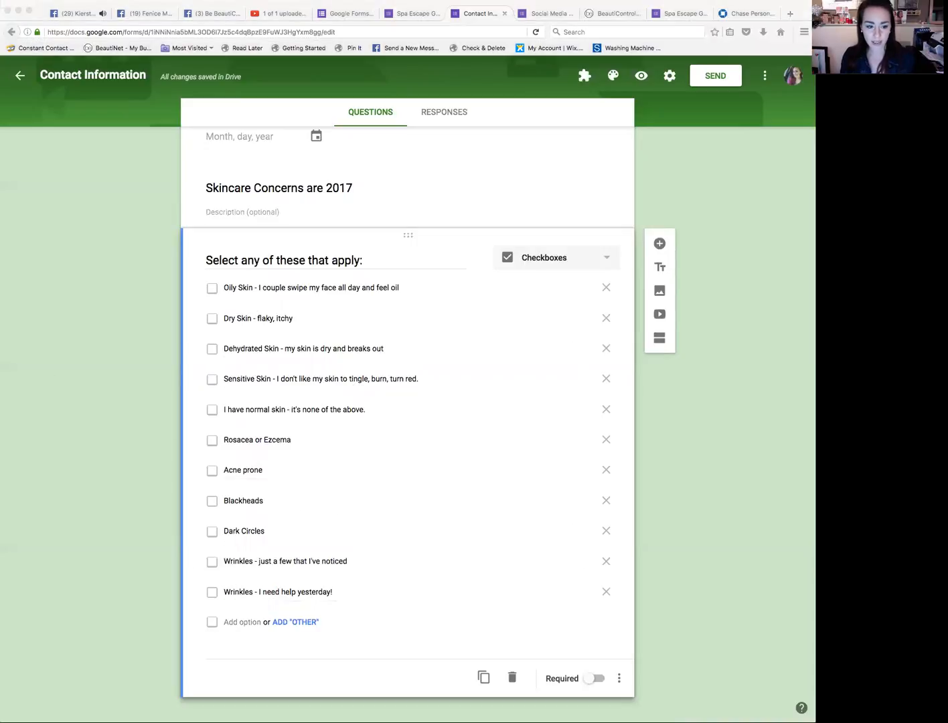
Step: Add a new multiple choice question titled "Are you sensitive to fragrance?" below the skincare checklist
left_click(539, 395)
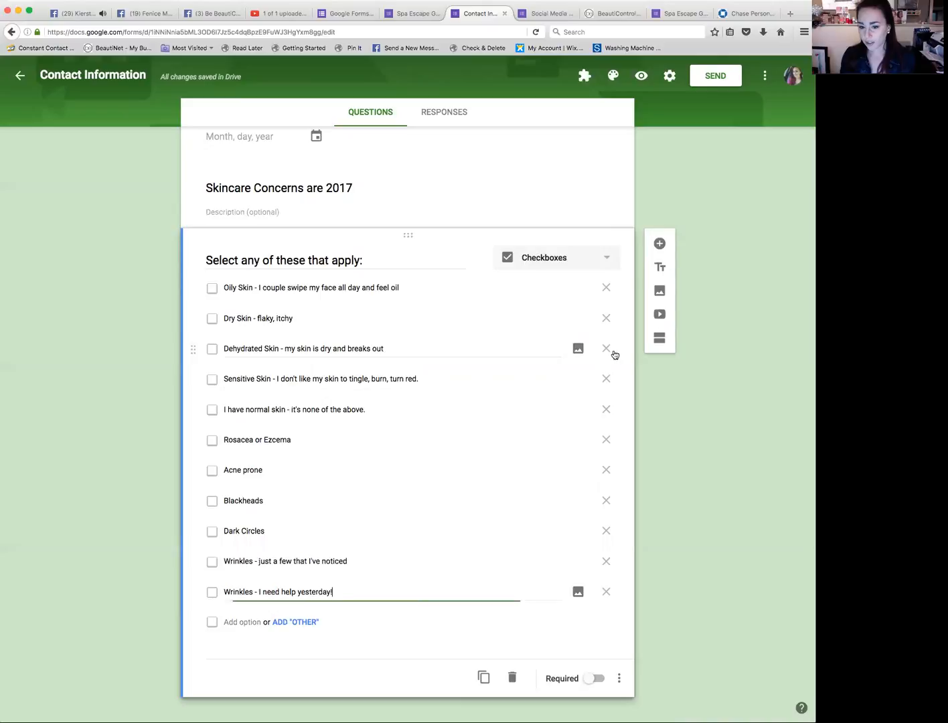
left_click(661, 244)
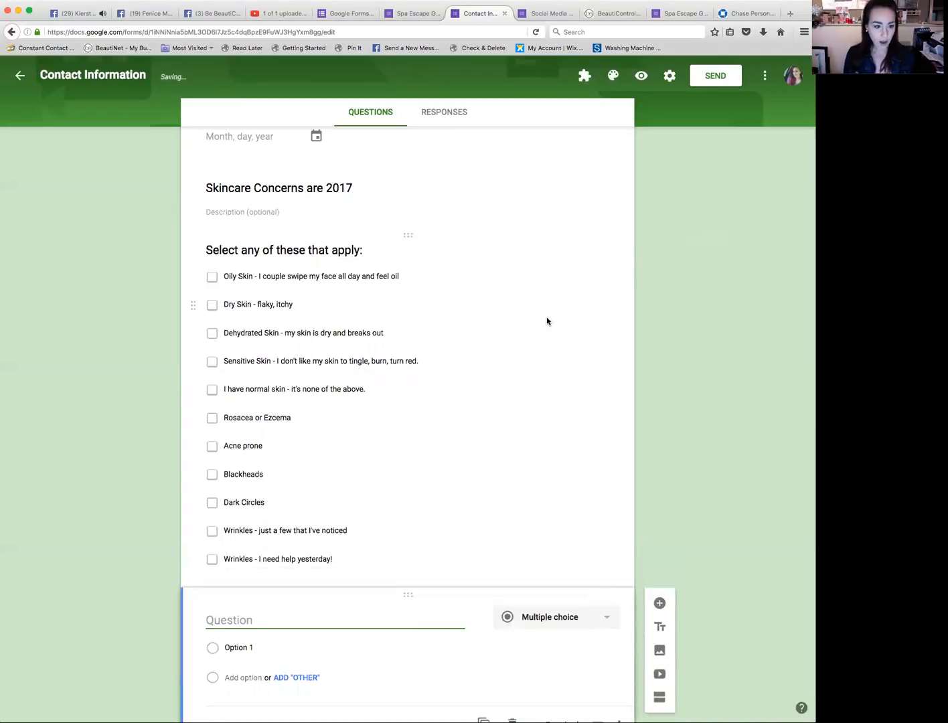
type("Are you s")
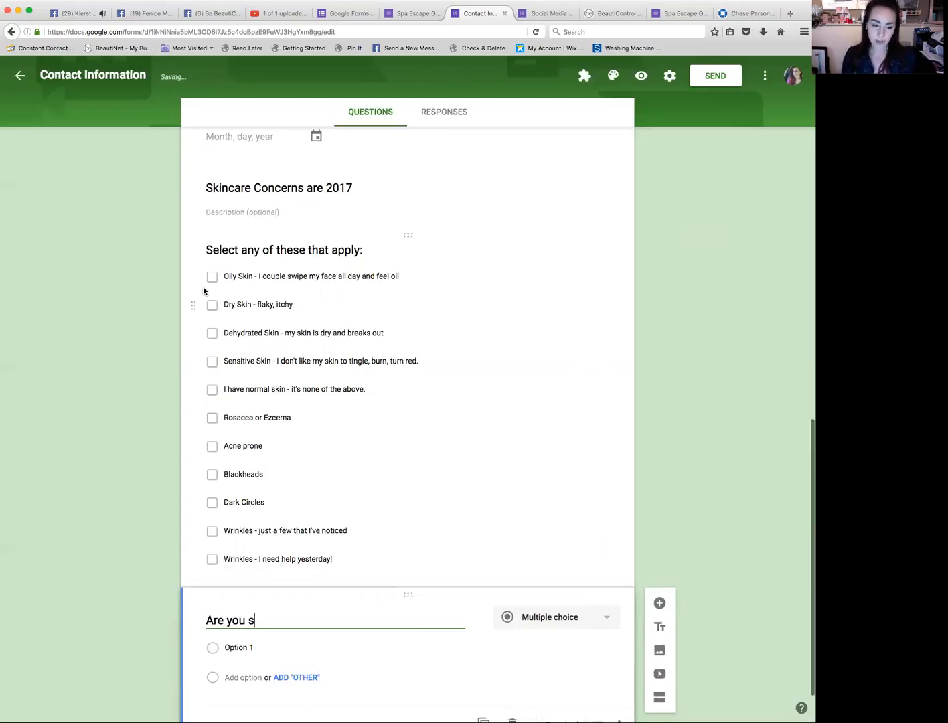
key("super+Tab")
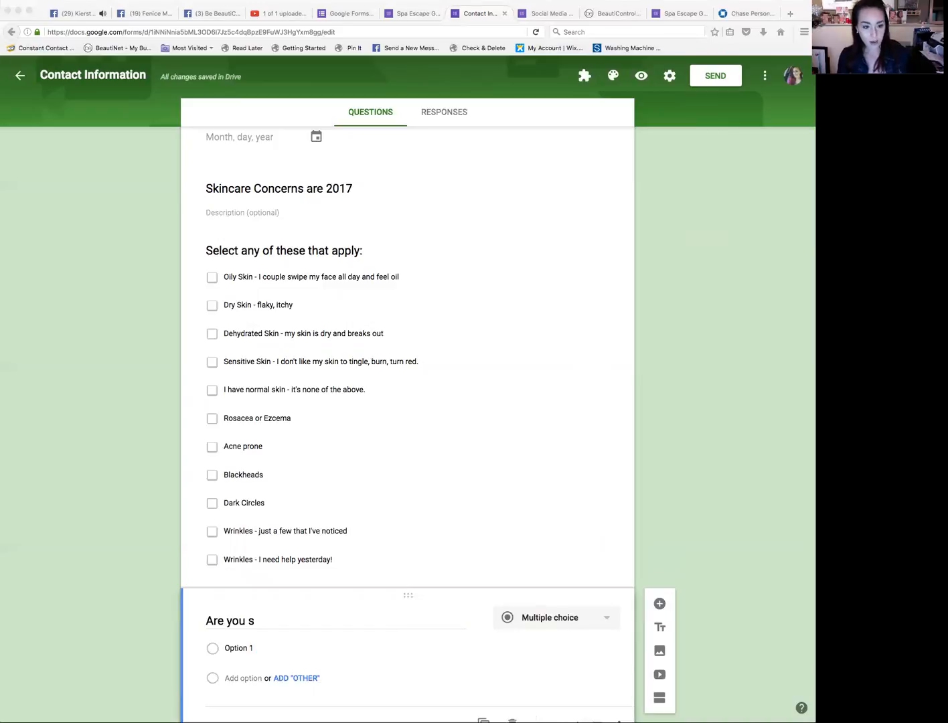
left_click(470, 535)
left_click_drag(269, 617, 188, 620)
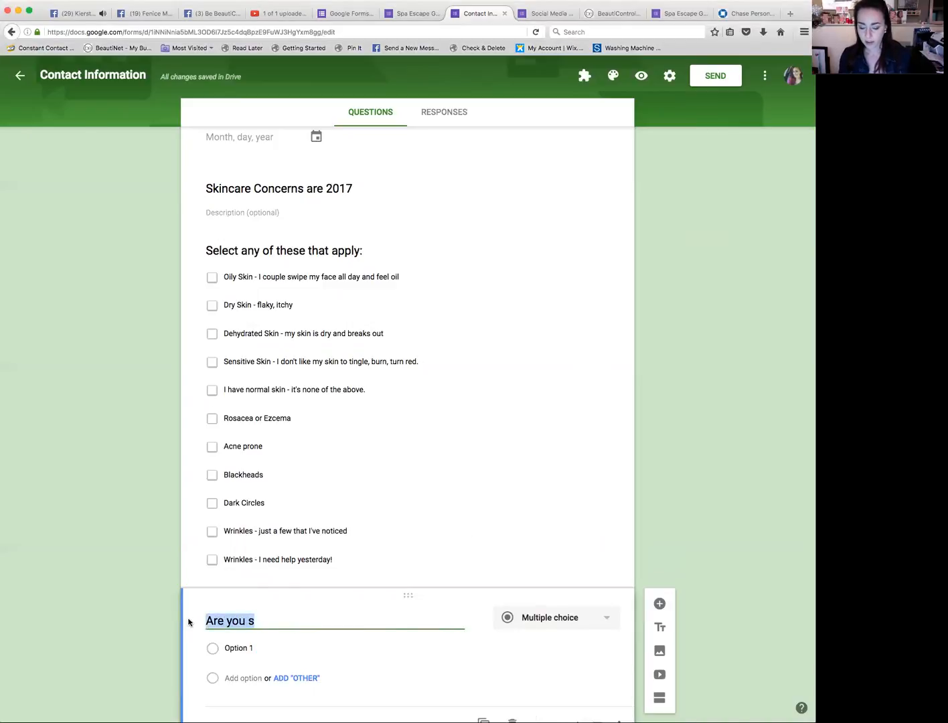
key("super+b")
triple_click(303, 620)
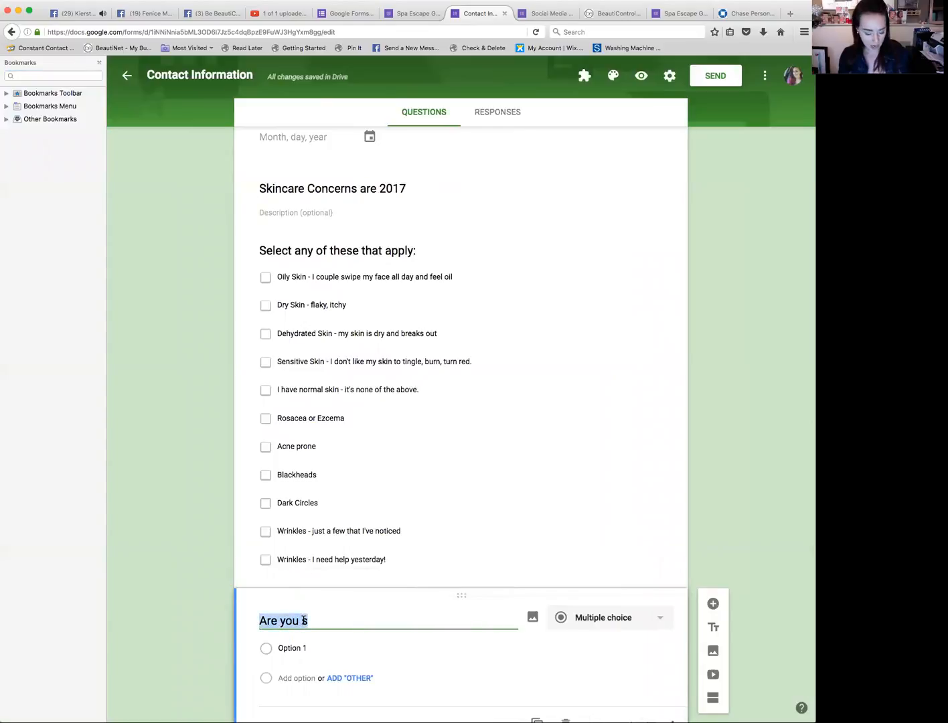
type("Are you sensitive to fragrance?")
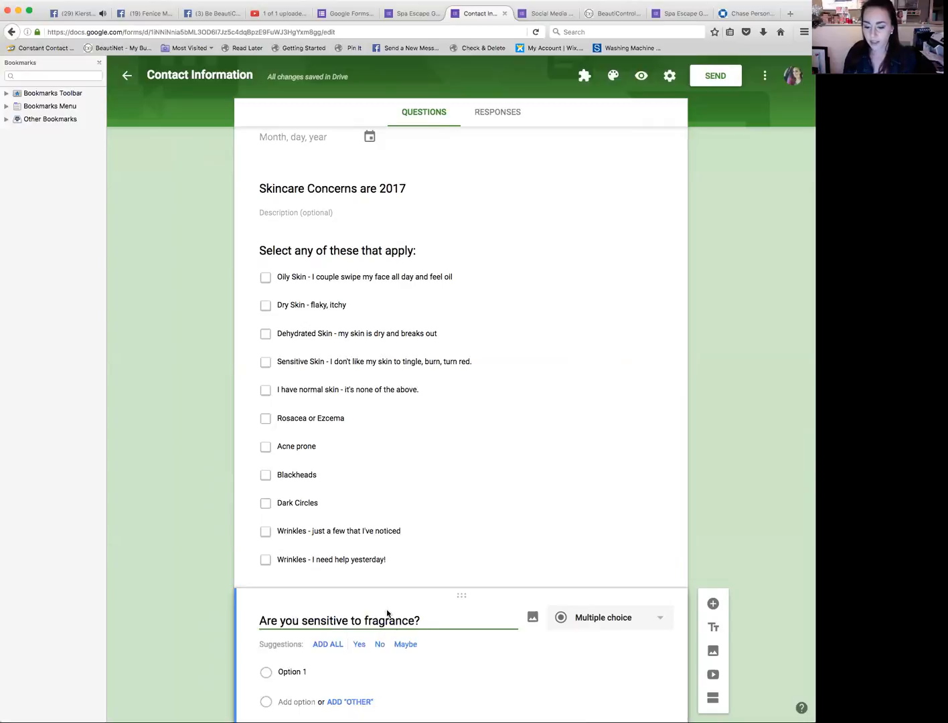
scroll(524, 639, "down", 1)
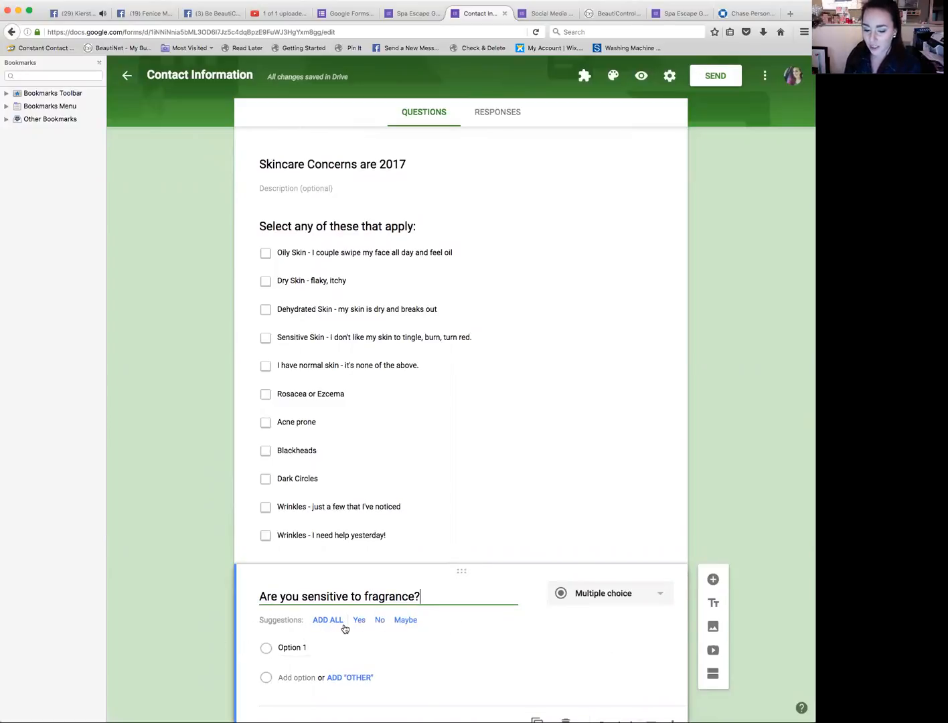
Step: Add the suggested Yes, No and Maybe answers to the fragrance question
left_click(330, 619)
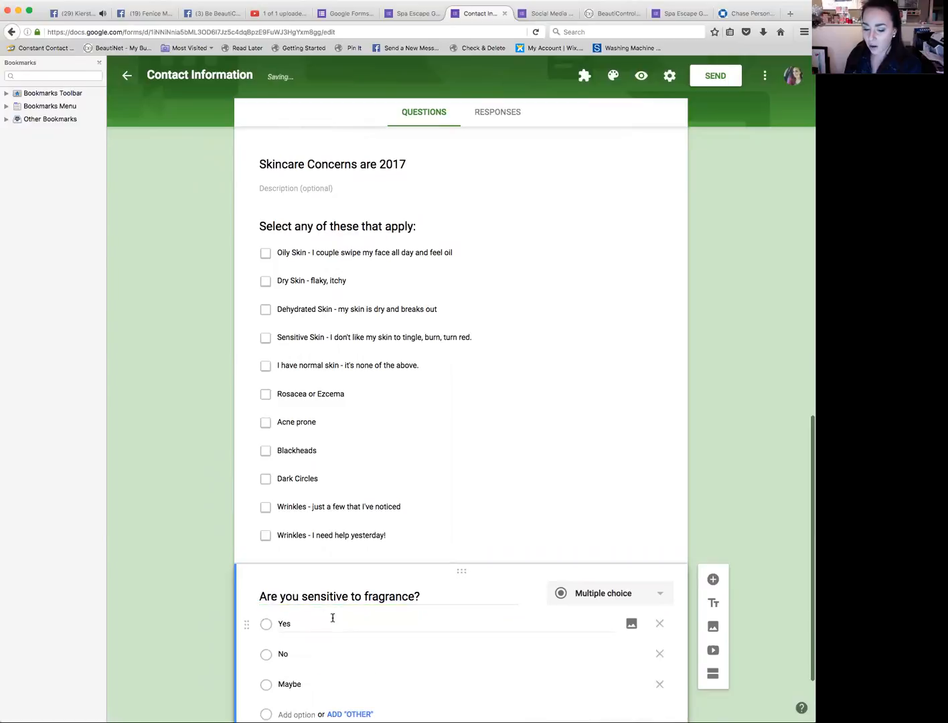
scroll(332, 617, "down", 3)
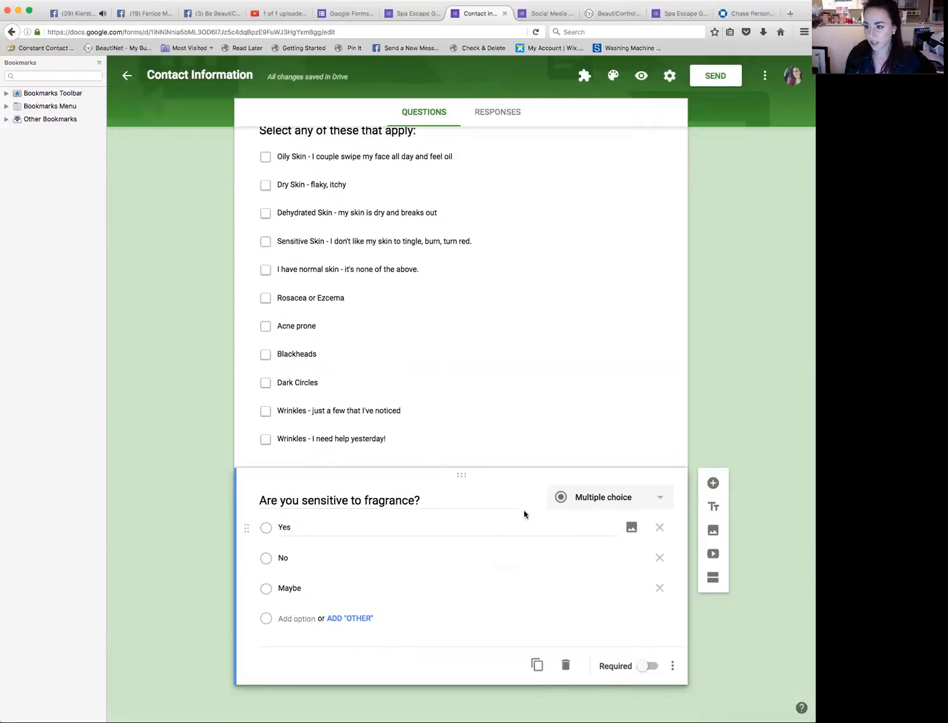
Step: Add a new multiple choice question titled "Do you sunburn easily?"
left_click(714, 484)
type("Do you sunbr")
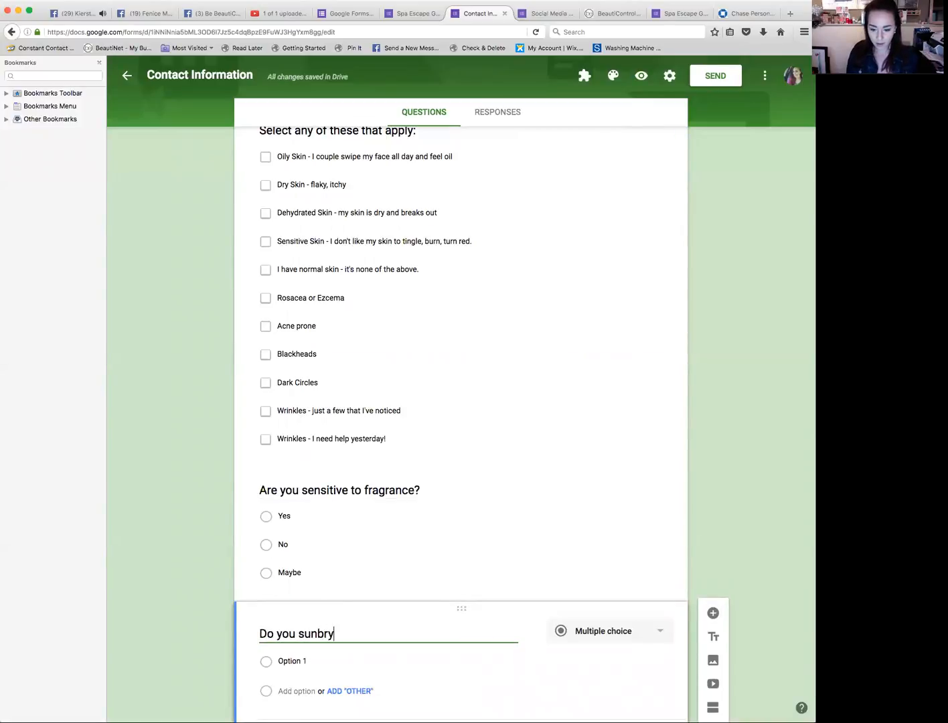
key("BackSpace")
type("urn eas")
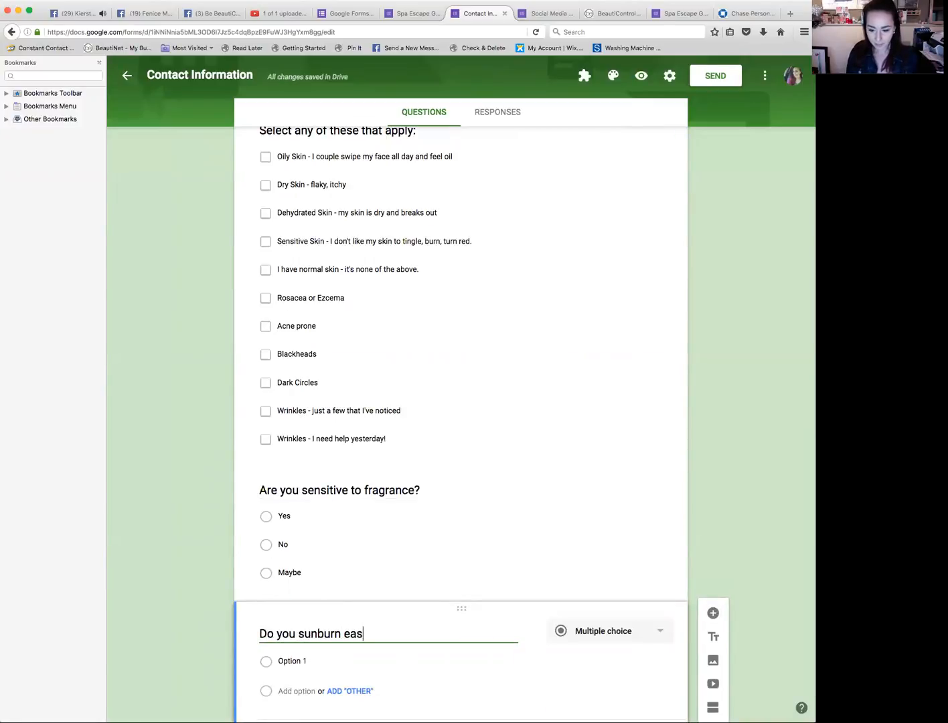
type("ily")
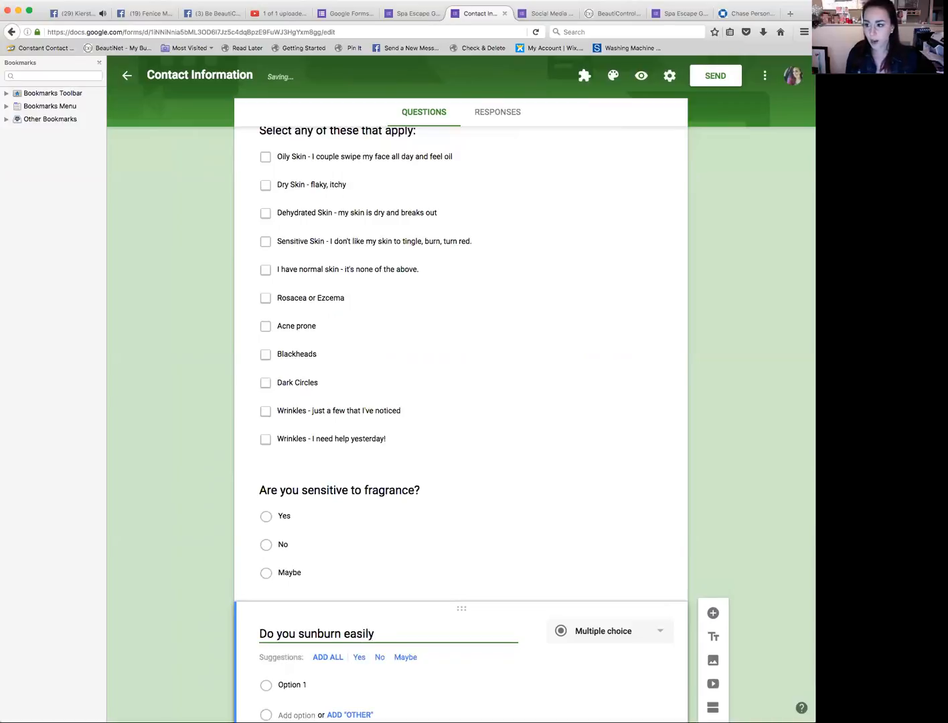
type("?")
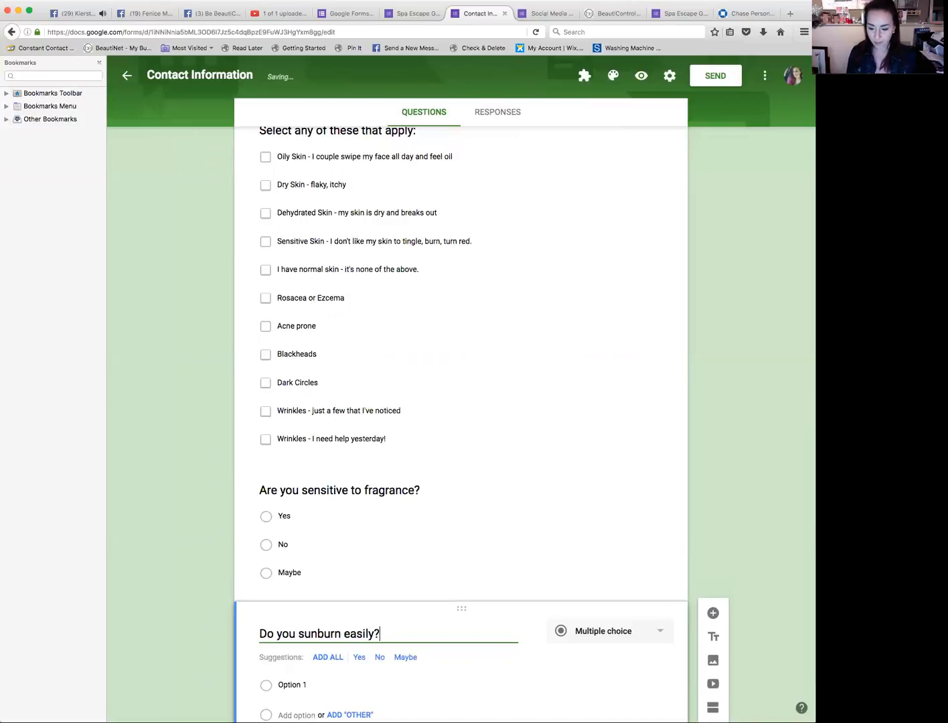
Step: Add the suggested Yes, No and Maybe answers, then replace Maybe with "Sometimes, but it turns into a tan!"
left_click(333, 657)
double_click(296, 619)
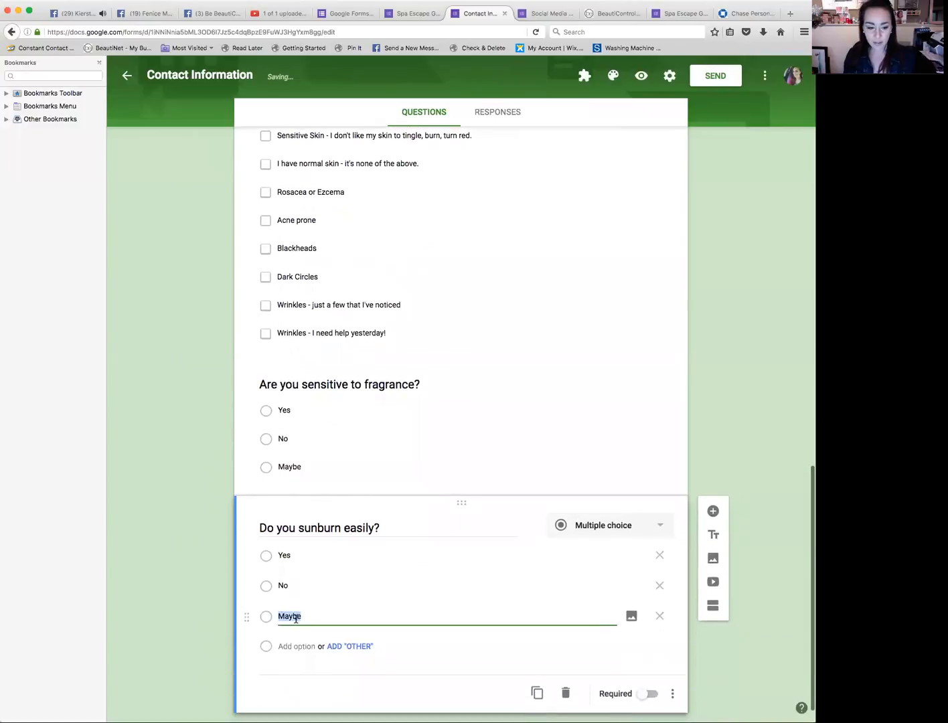
type("Sometimes, but it tur")
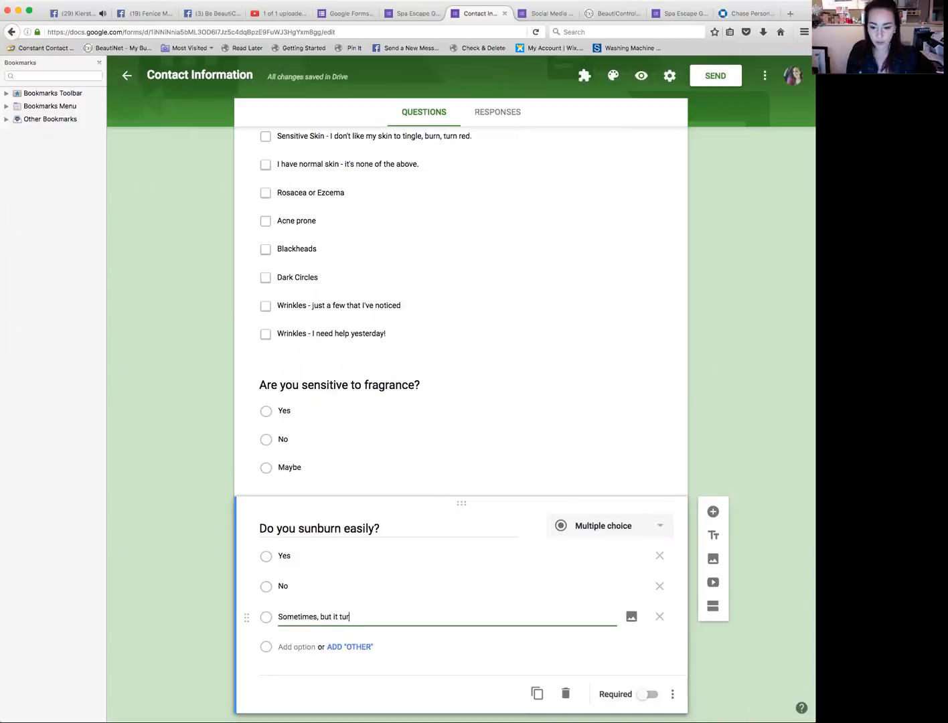
type("ns into a tan!")
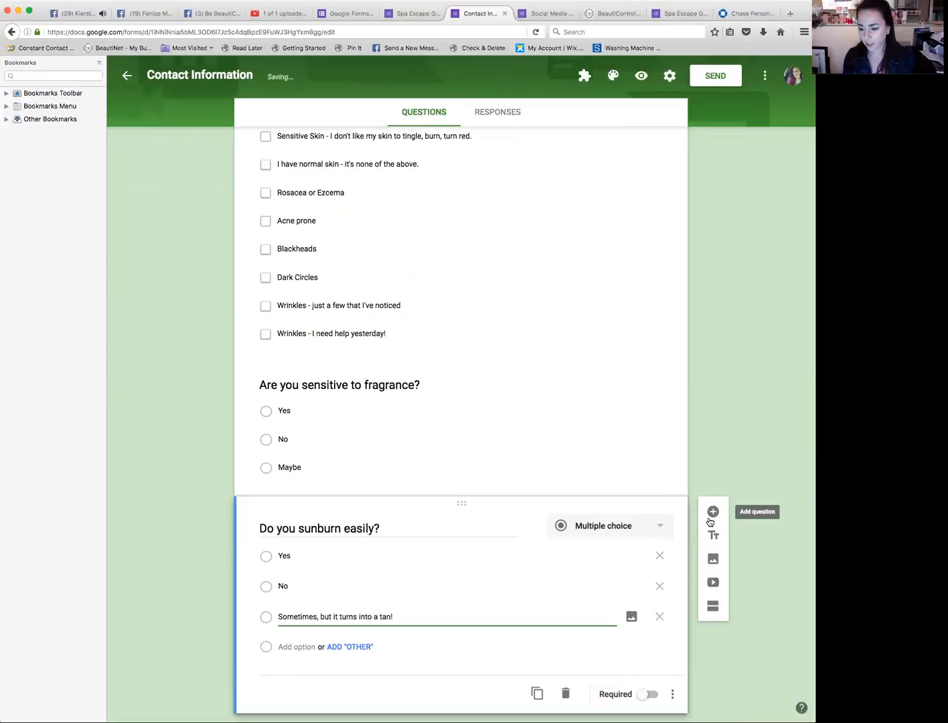
Step: Add a new multiple choice question titled "What is your age range"
left_click(712, 518)
left_click(711, 519)
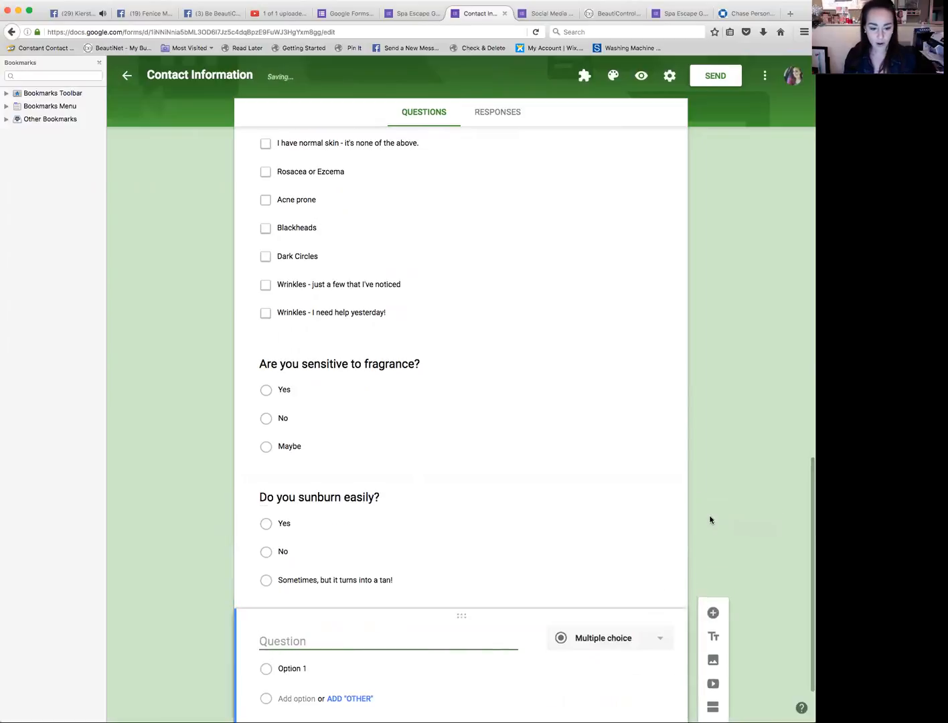
type("What ")
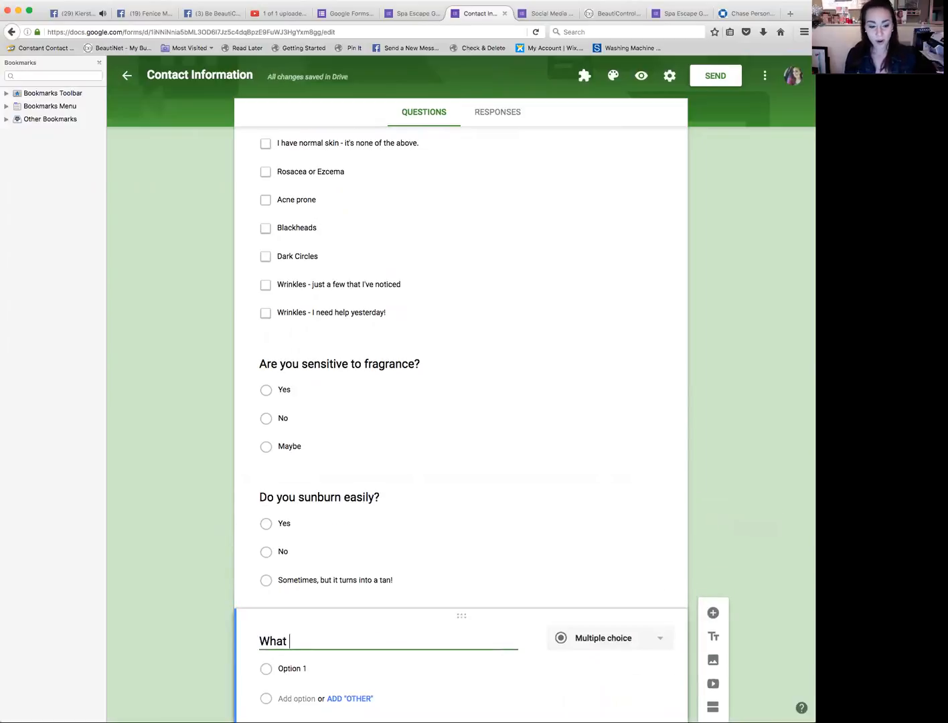
type("is your age range")
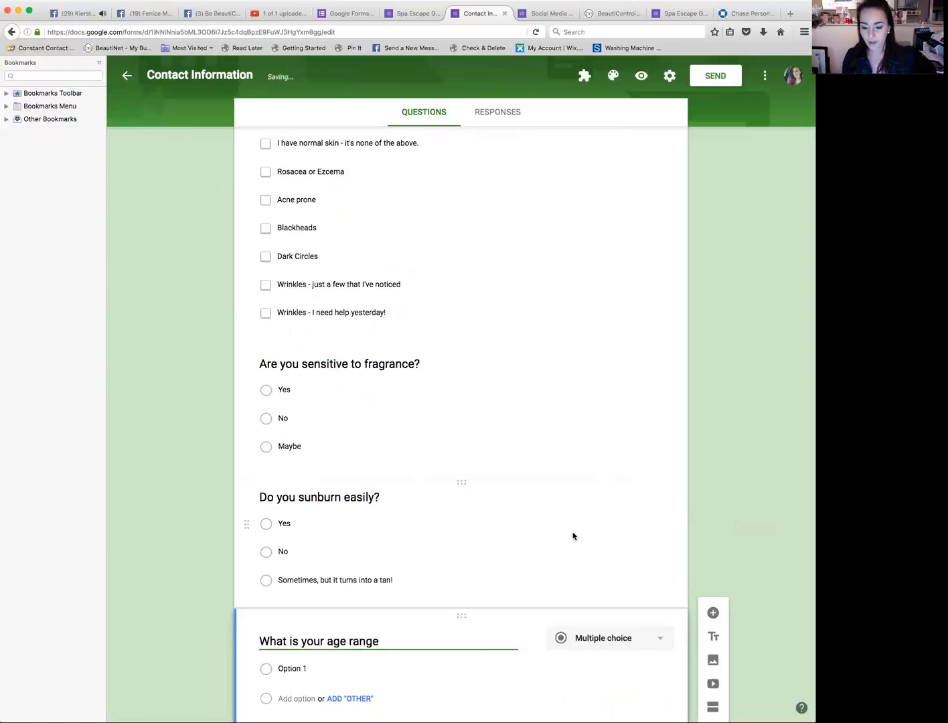
scroll(477, 581, "down", 3)
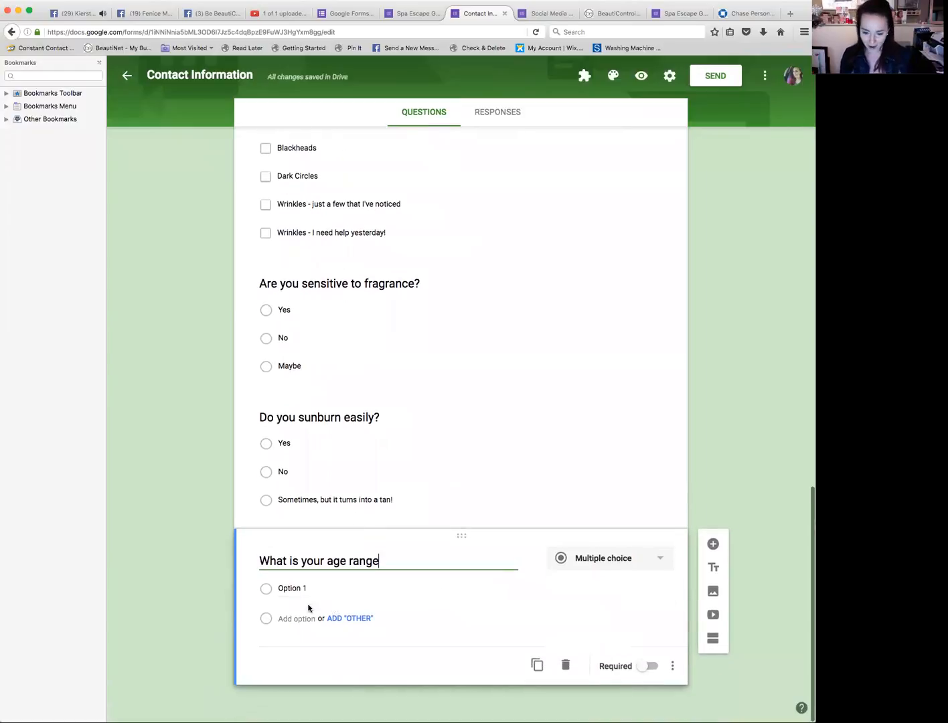
Step: Enter the age range options 15-20, 20-35, 35-50 and 50+
left_click(290, 587)
triple_click(291, 588)
type("1")
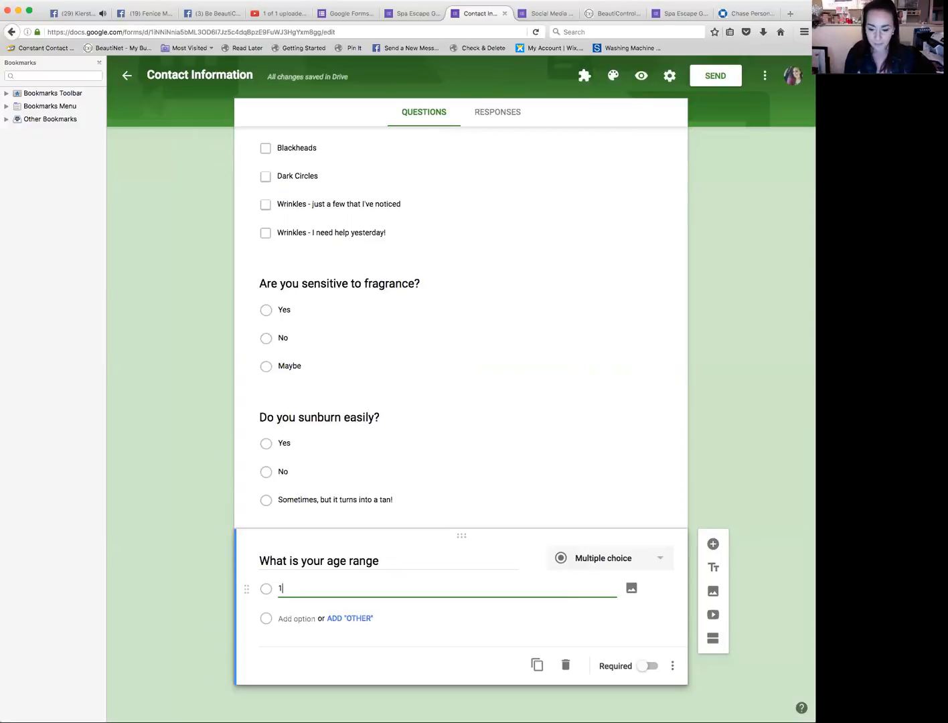
type("5-20")
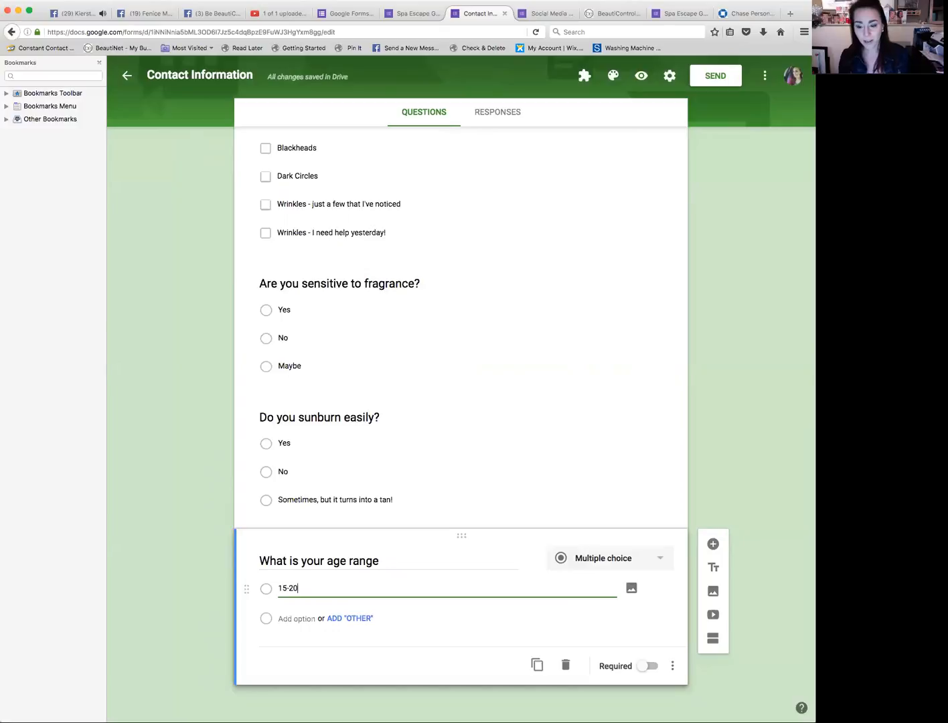
left_click(298, 618)
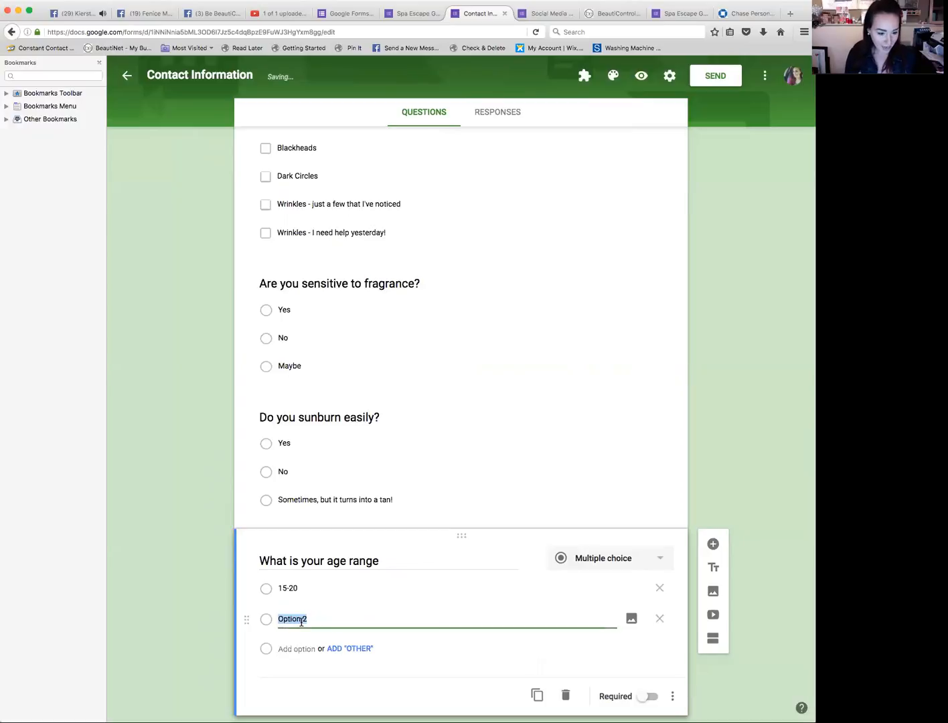
type("20-35")
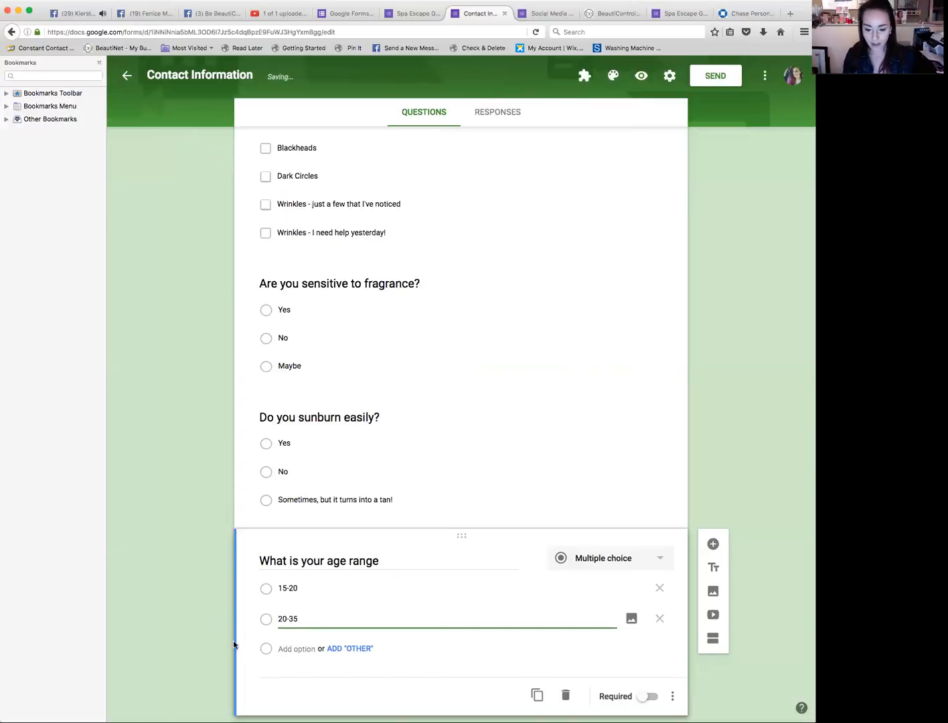
left_click(308, 650)
type("35-50")
left_click(288, 677)
type("50+")
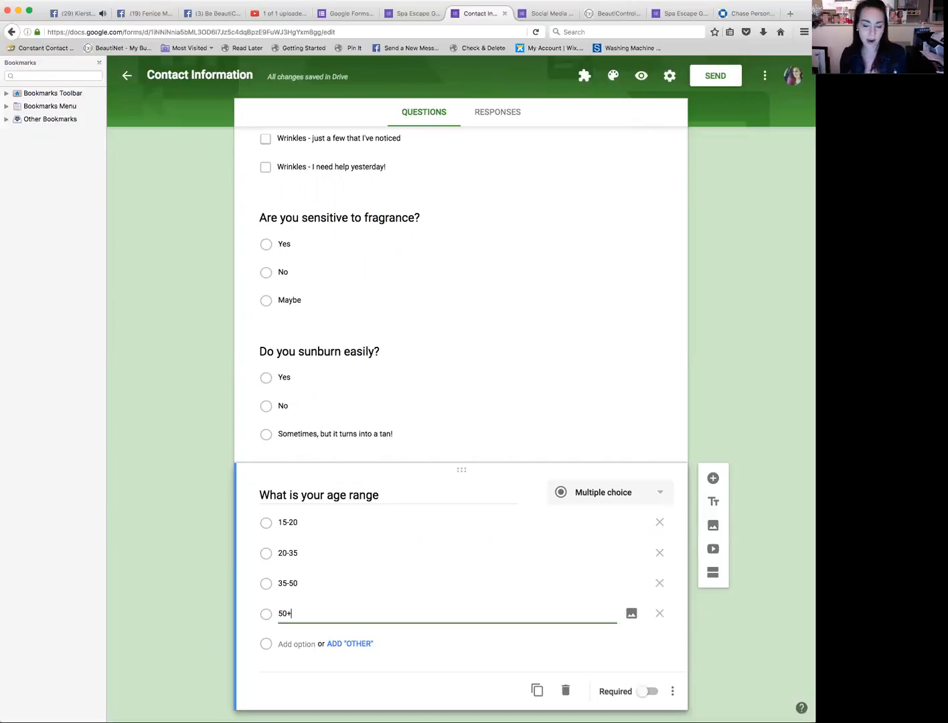
scroll(286, 679, "down", 1)
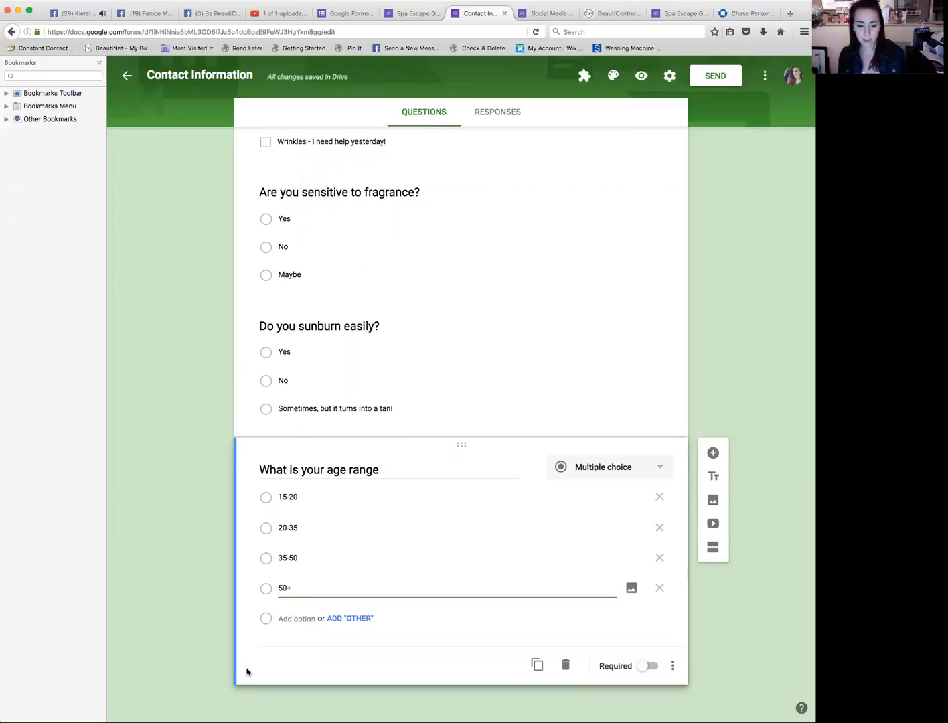
key("super+Tab")
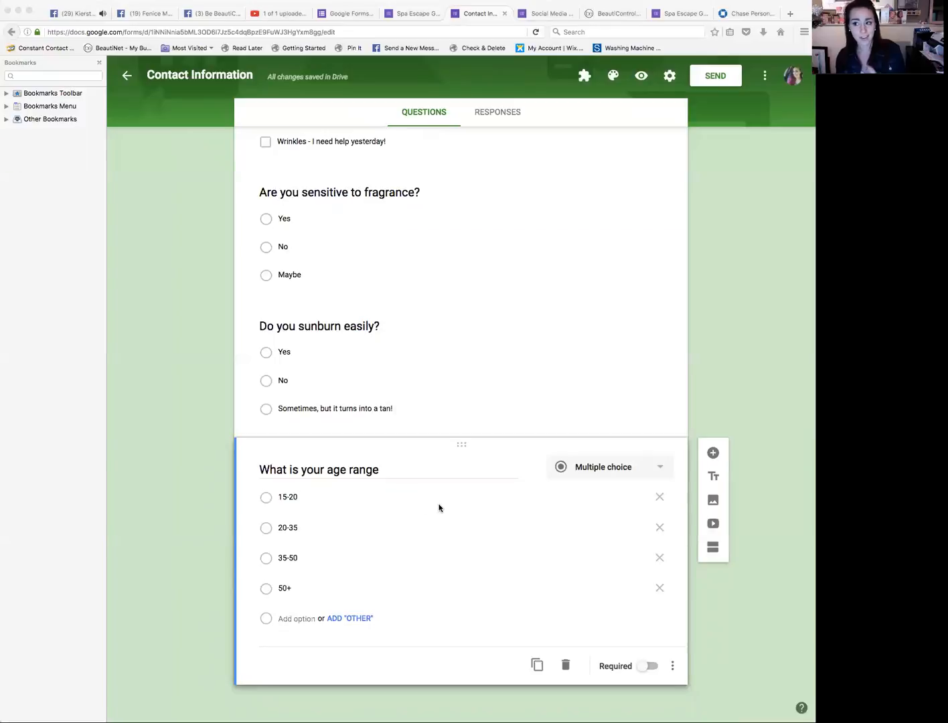
key("super+Tab")
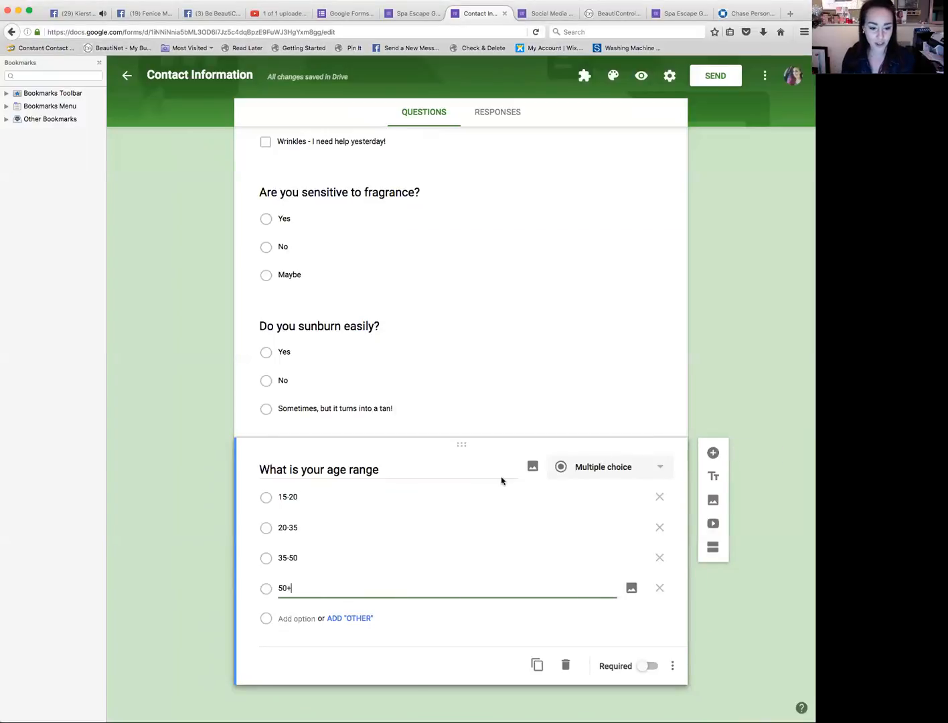
Step: Add a new multiple choice question titled "Have you been diagnosed with skin cancer?"
left_click(715, 454)
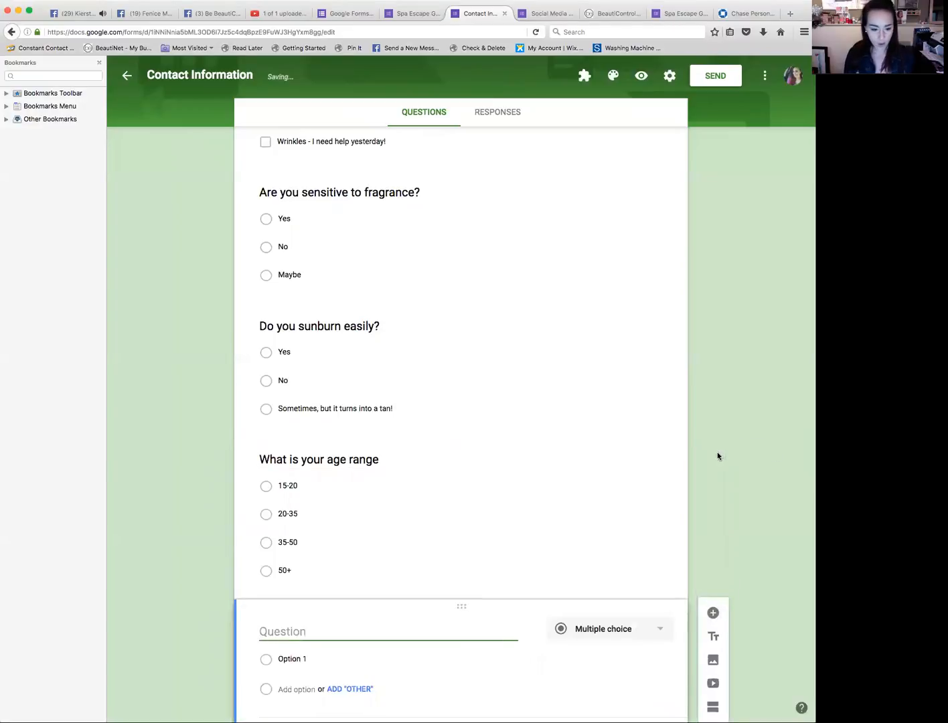
type("Have you ")
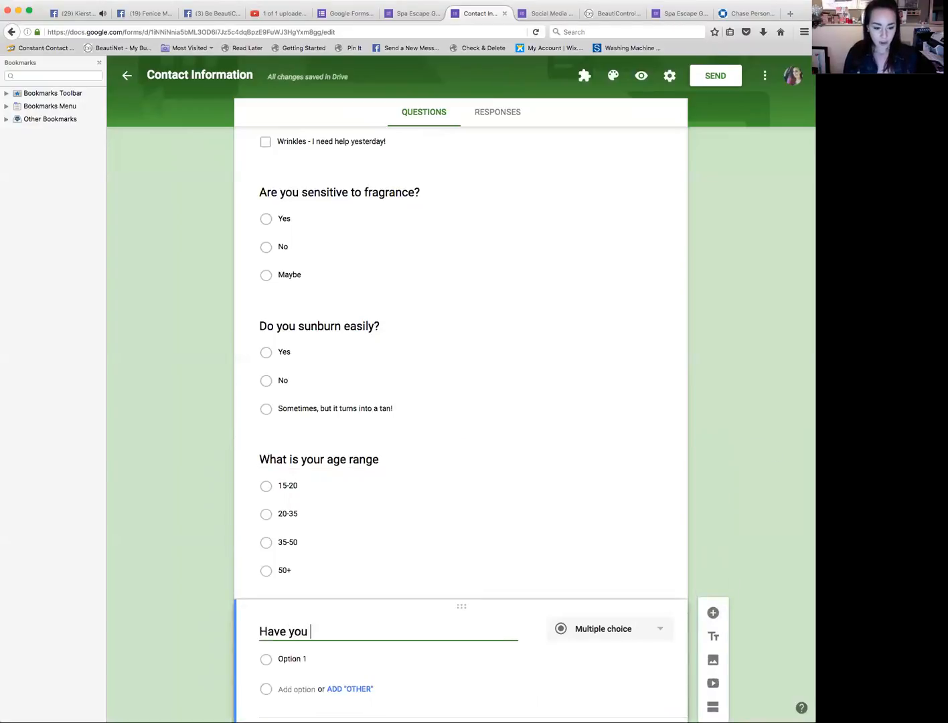
type("been gla")
key("BackSpace")
key("BackSpace")
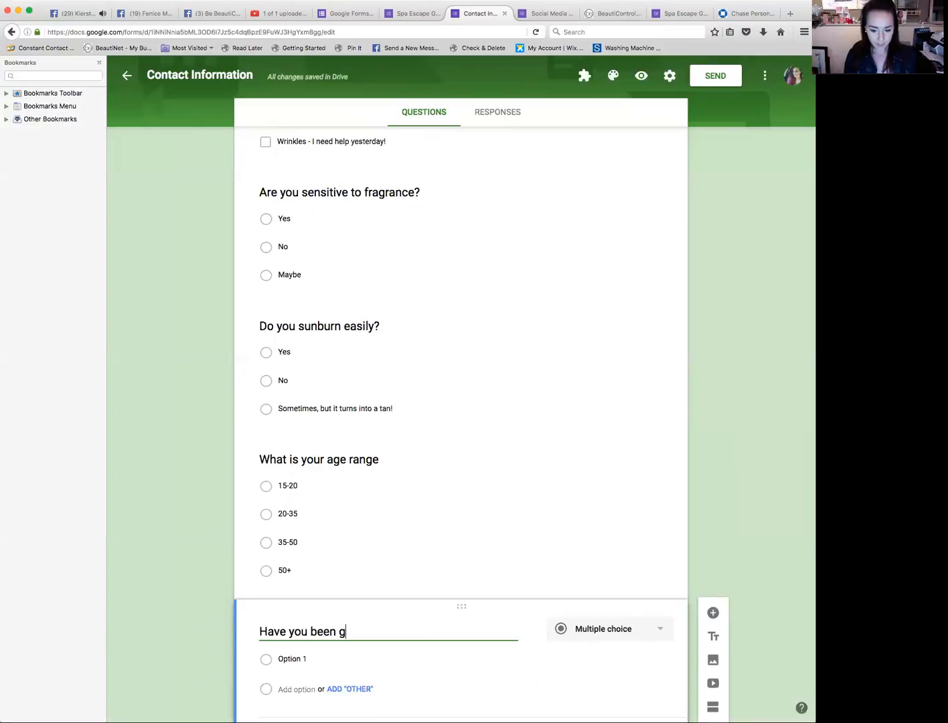
type("agnosed ")
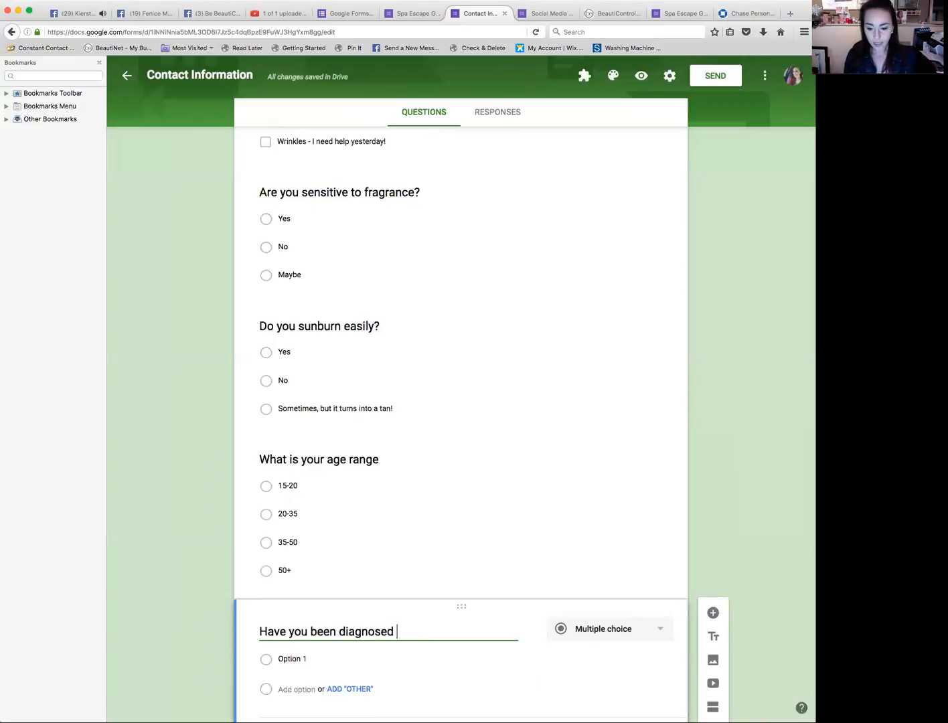
type("with skin  cancer?")
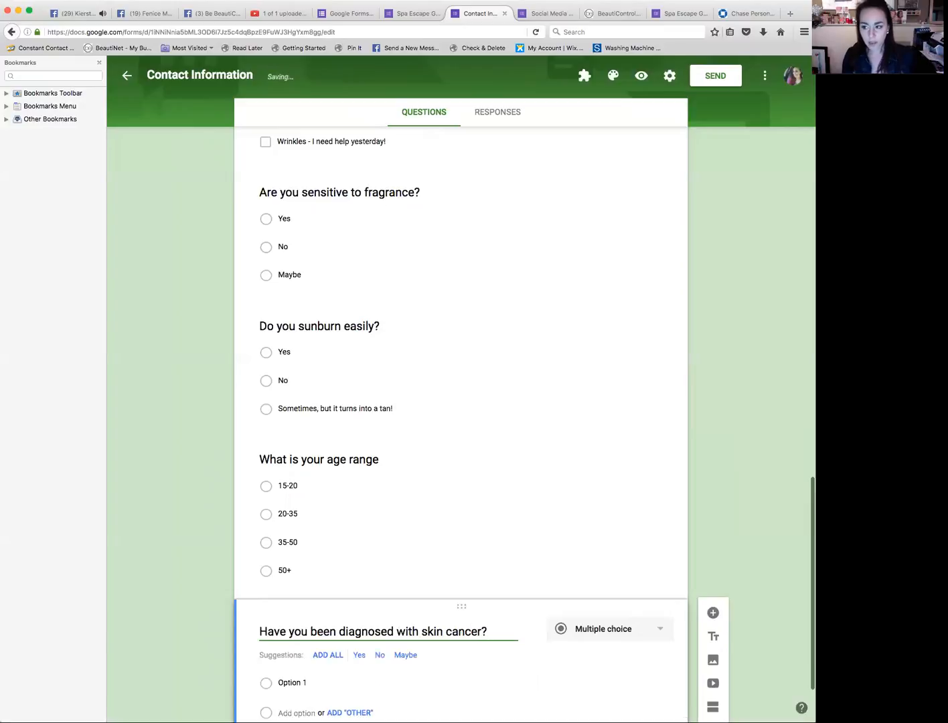
Step: Add the suggested answers to the skin cancer question and remove the Maybe option
left_click(327, 654)
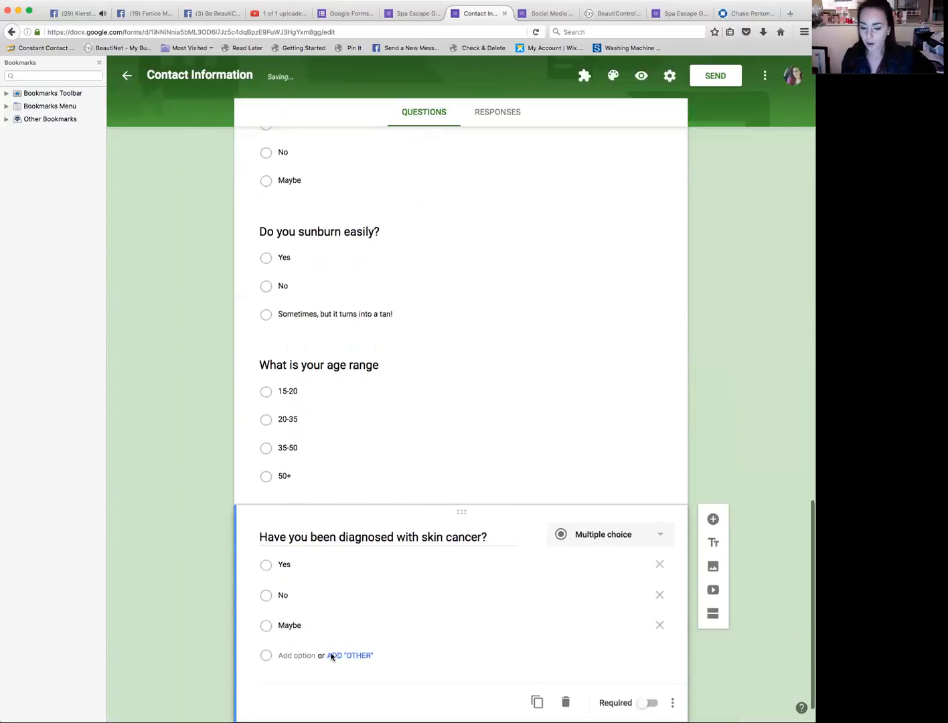
left_click(660, 625)
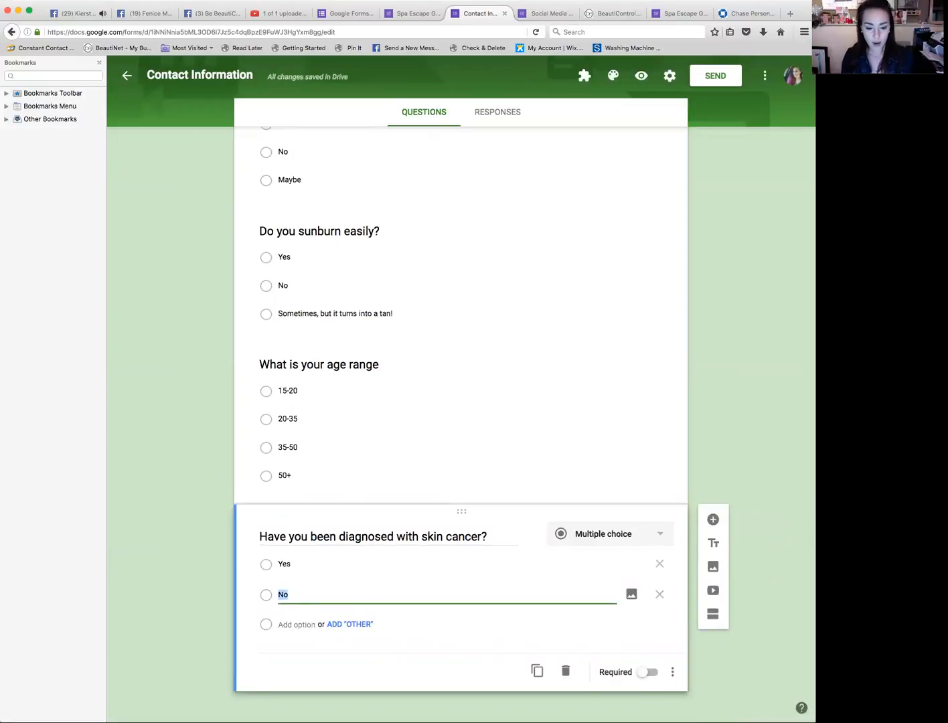
left_click(2, 601)
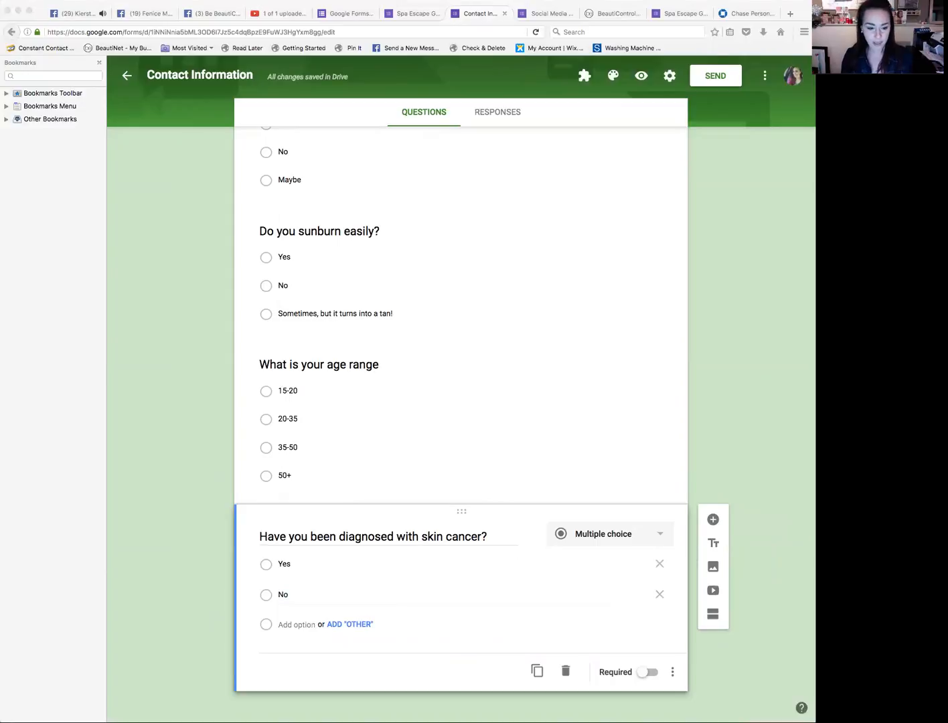
Step: Add a new multiple choice question titled "What skincare treatments have you tried?"
left_click(672, 520)
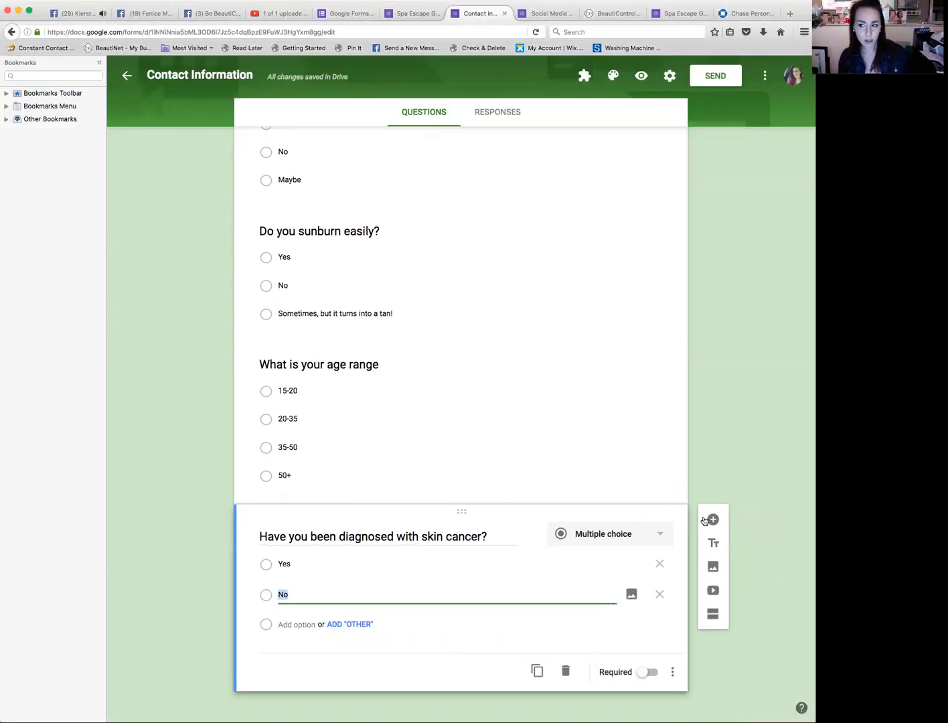
left_click(713, 519)
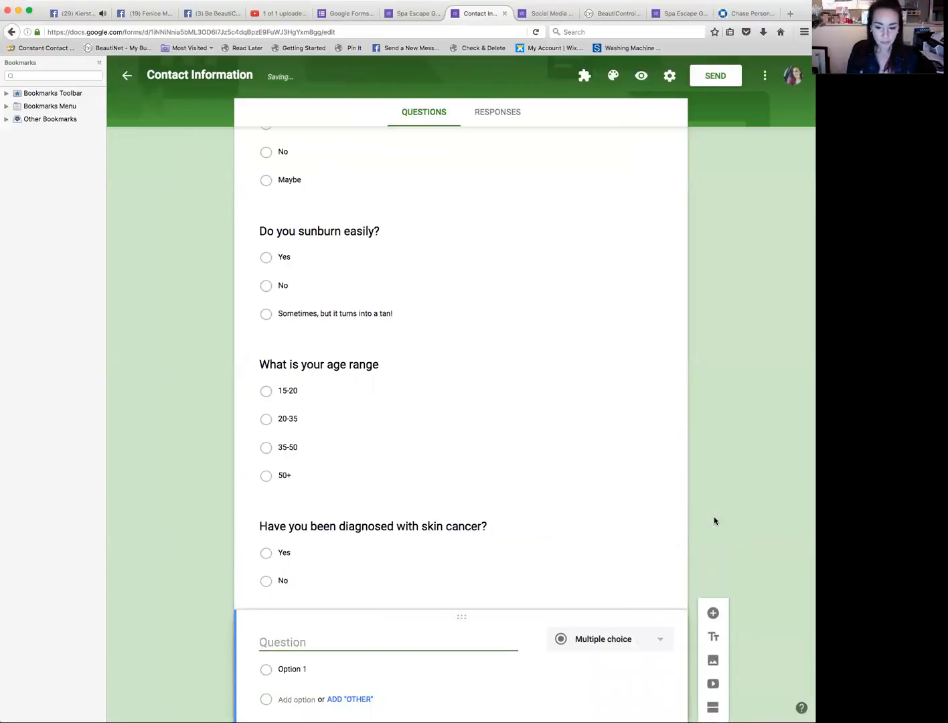
type("What skiknca")
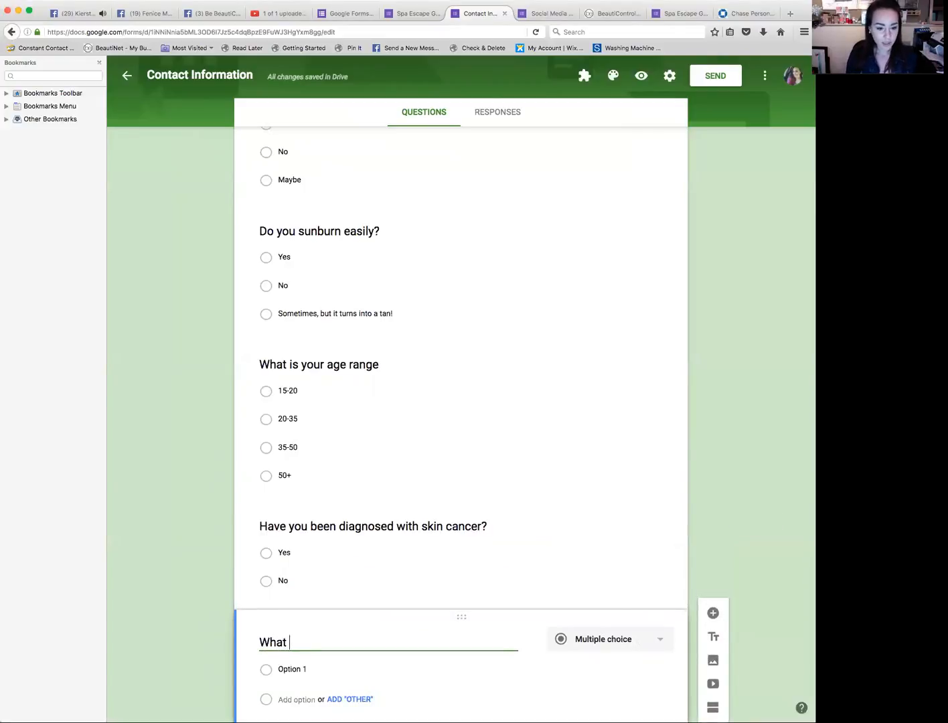
key("BackSpace")
key("BackSpace")
key("BackSpace")
key("BackSpace")
type("ncare tre")
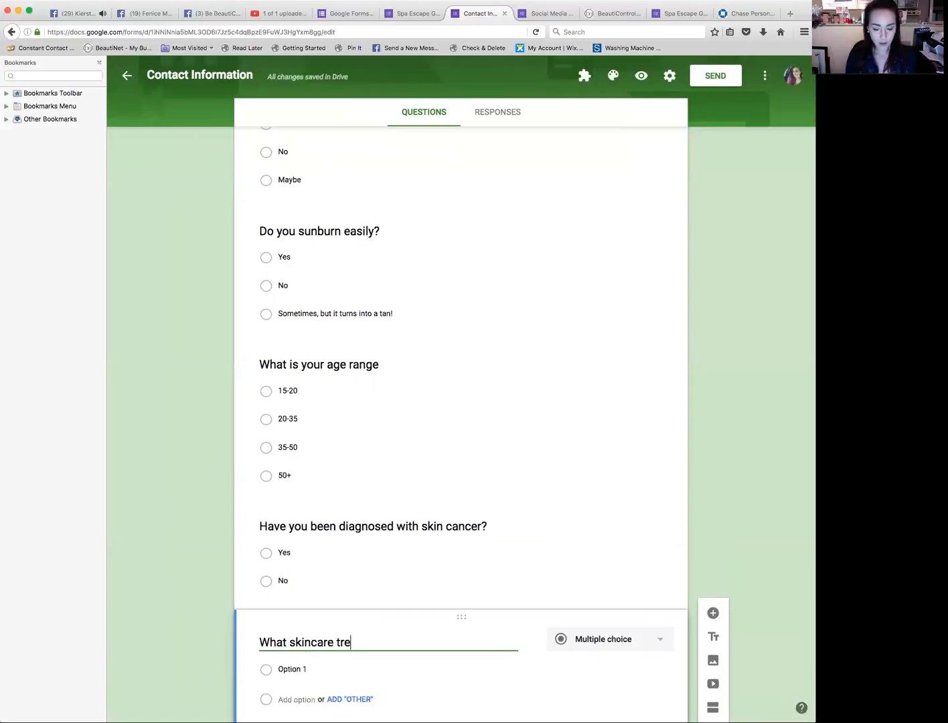
type("atments hav")
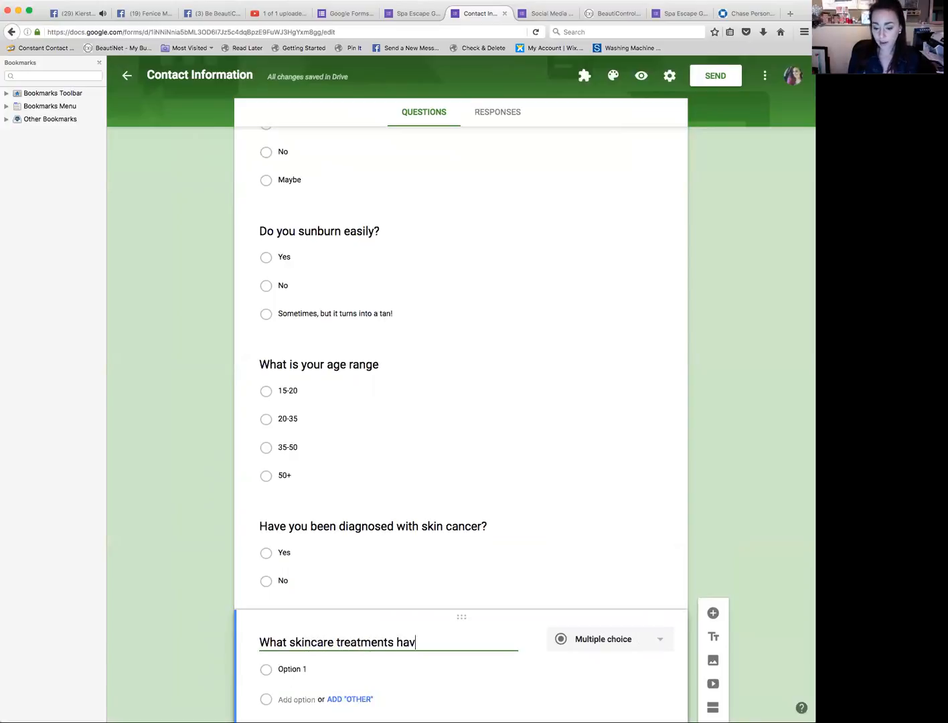
type("e you tried?")
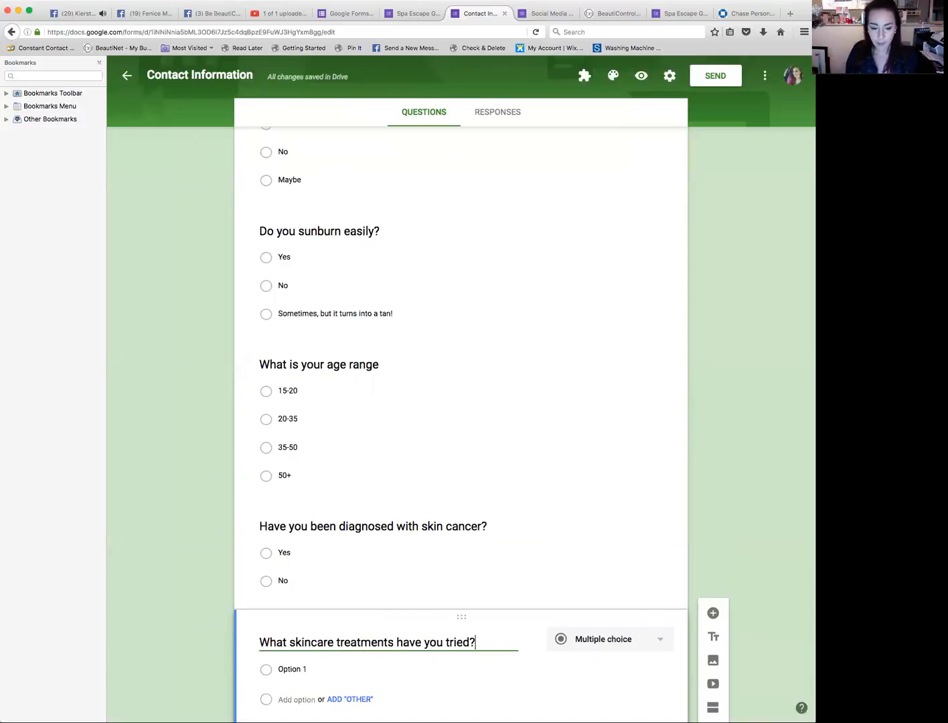
Step: Change the skincare treatments question to Paragraph and extend its title with 'What is your skincare regimen?'
left_click(626, 638)
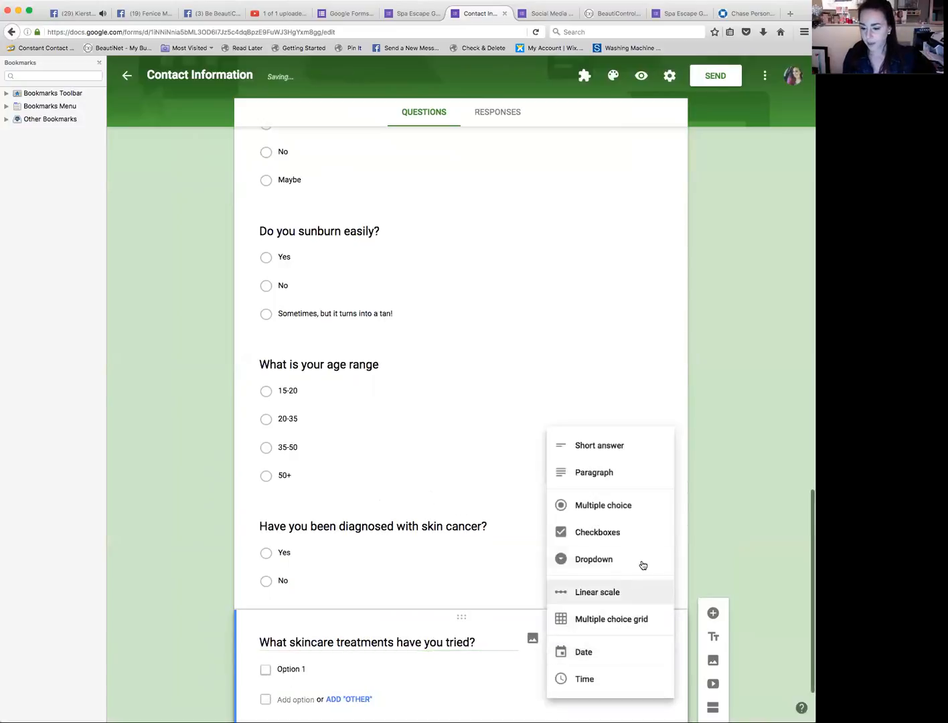
left_click(600, 473)
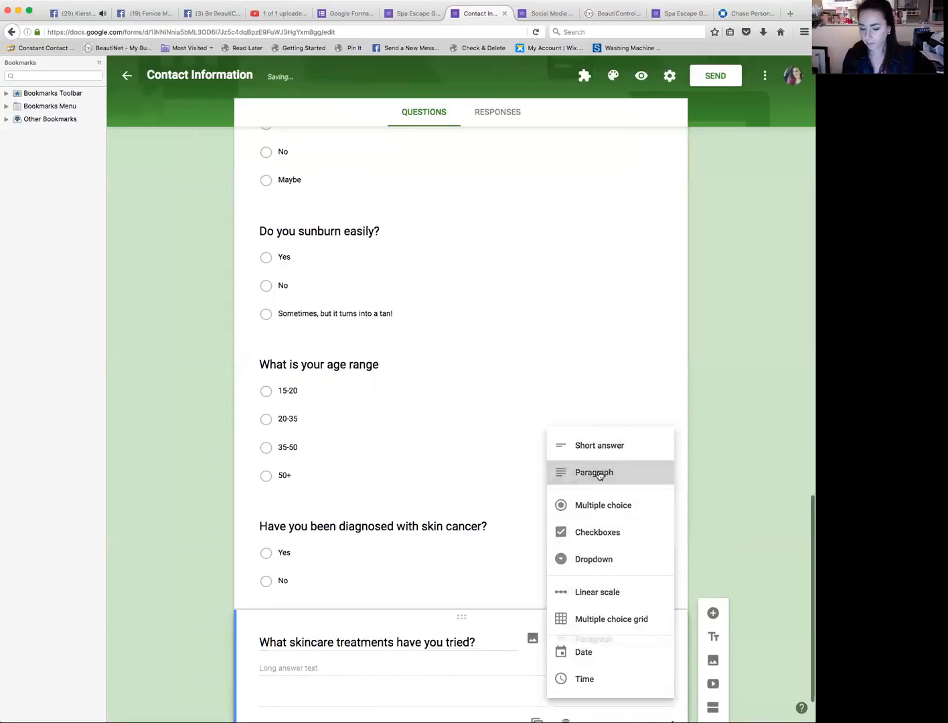
scroll(565, 506, "down", 2)
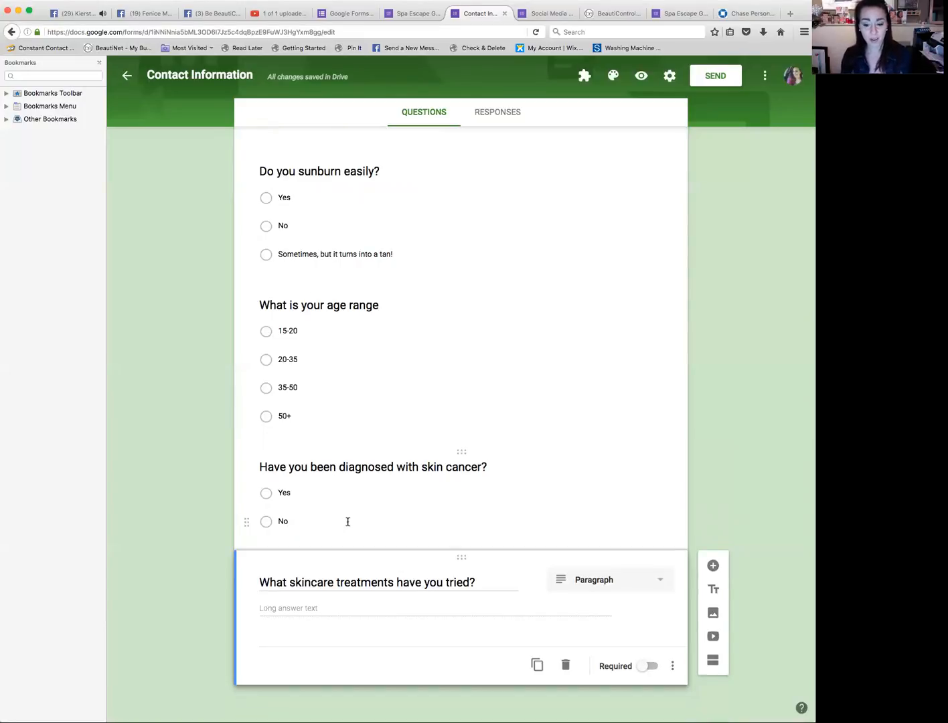
left_click(488, 581)
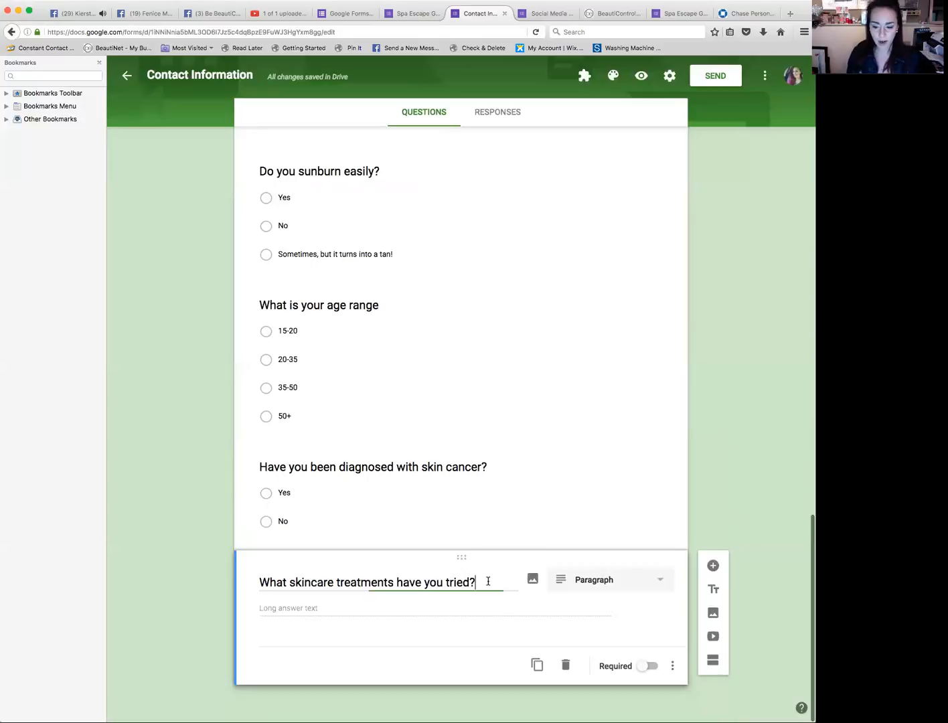
type("What is your")
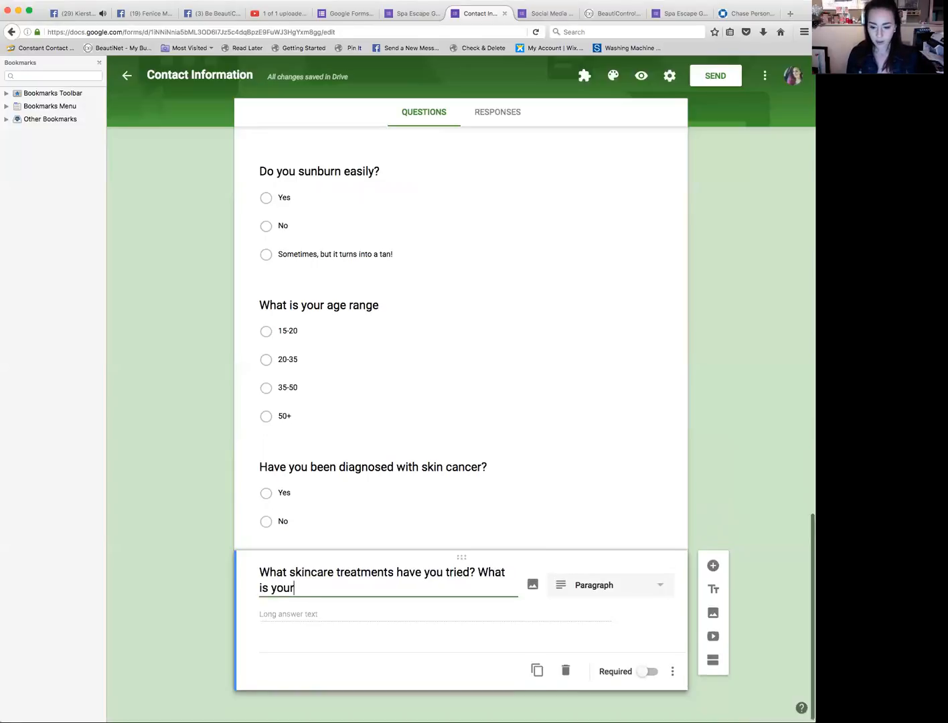
type(" skincare regimn")
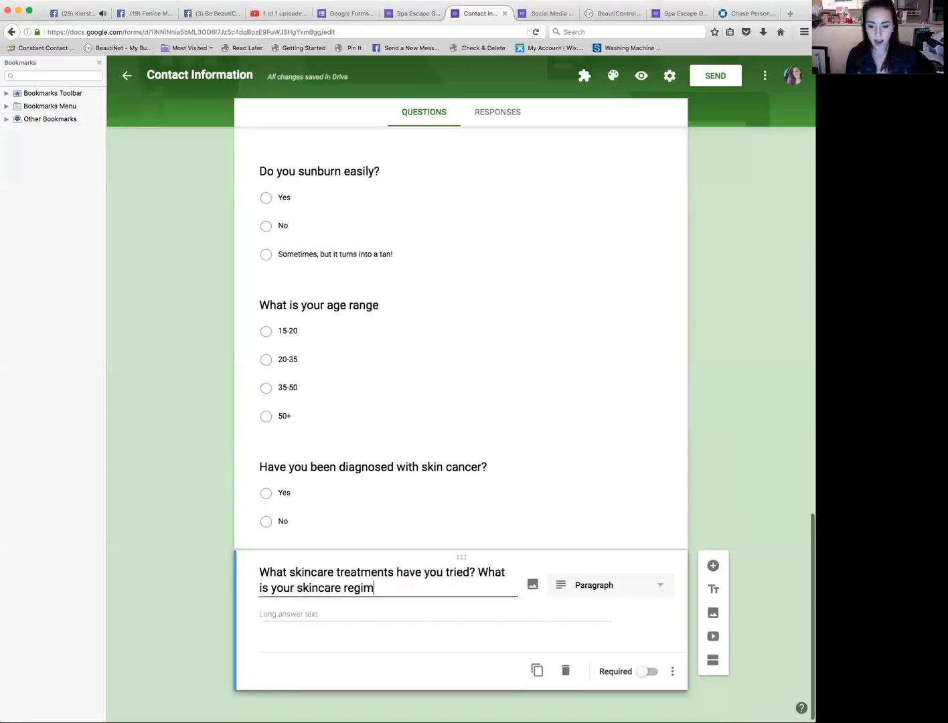
key("BackSpace")
type("en?")
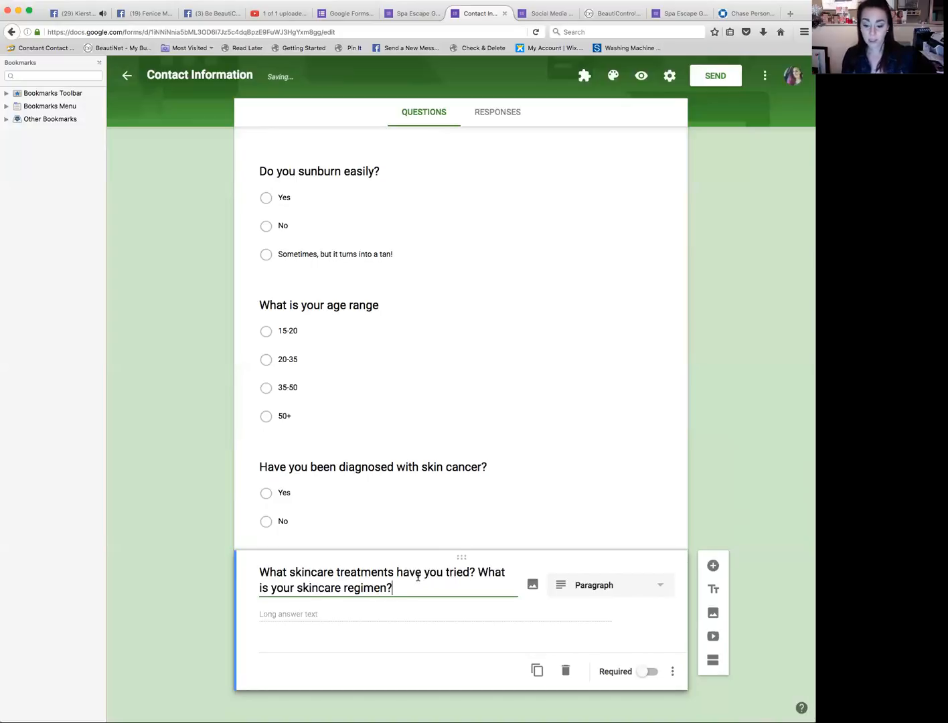
scroll(418, 577, "down", 1)
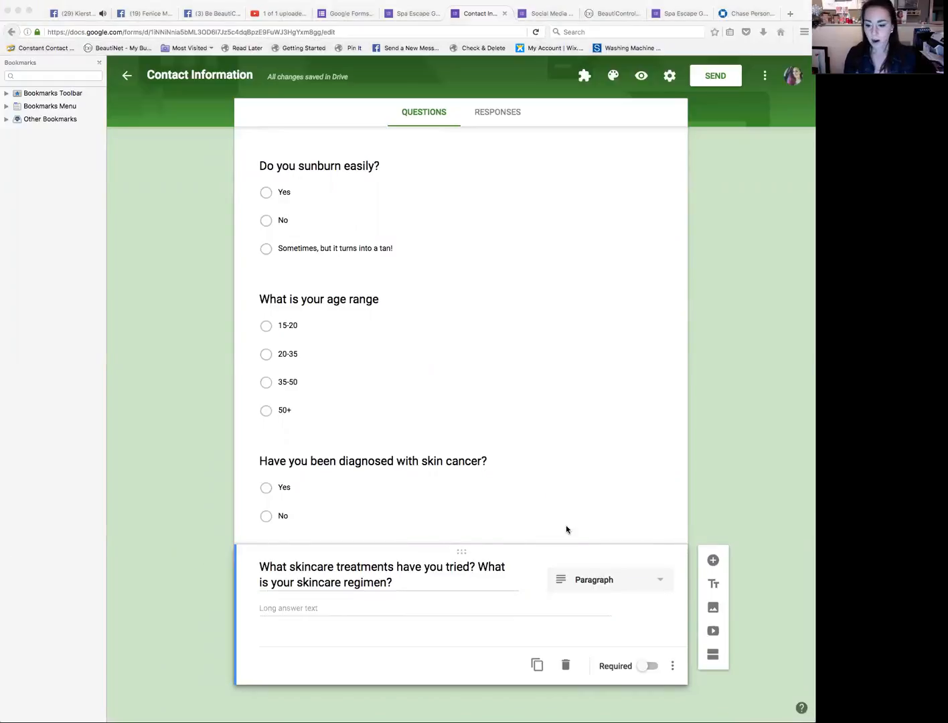
Step: Add a title section named 'What Interests you most?' below the skincare question
left_click(714, 587)
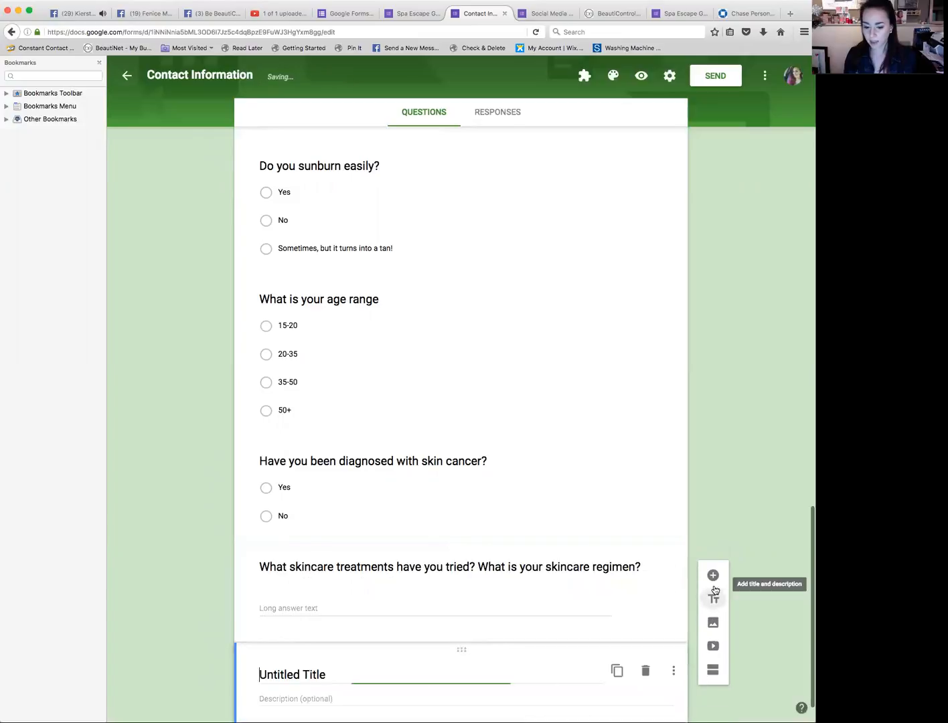
triple_click(373, 677)
type("What ur")
key("BackSpace")
key("BackSpace")
type("Interes")
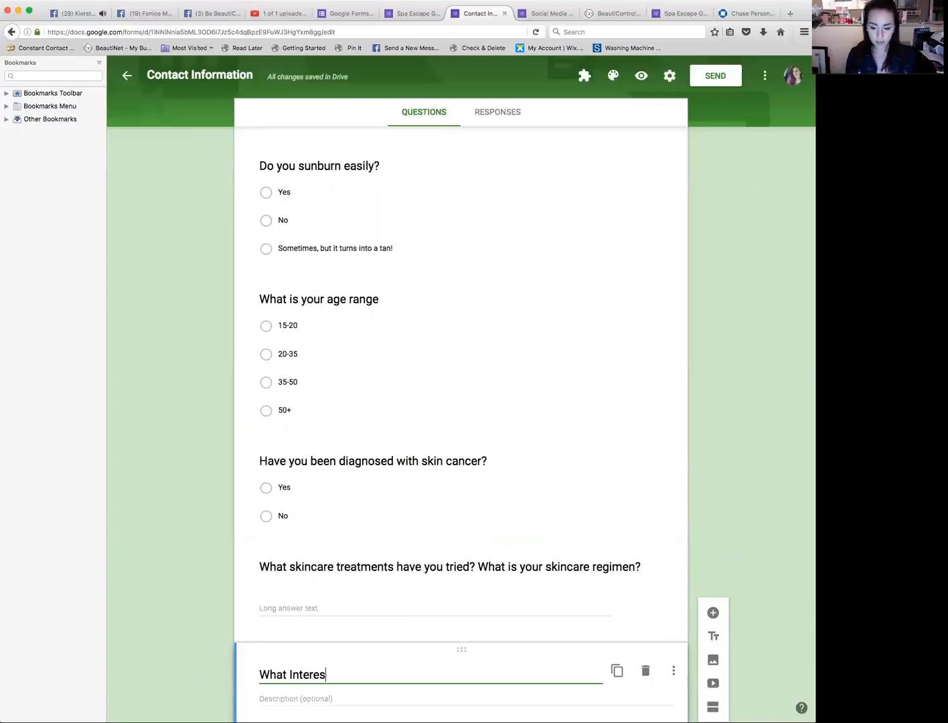
type("ts you M")
key("BackSpace")
type("most")
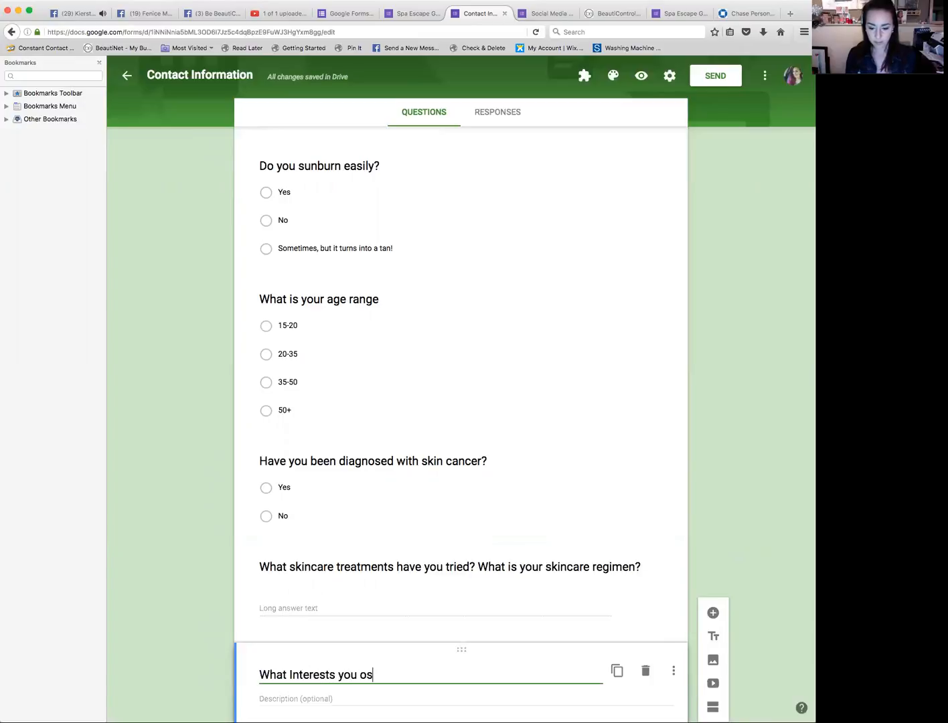
type("?")
scroll(461, 401, "down", 1)
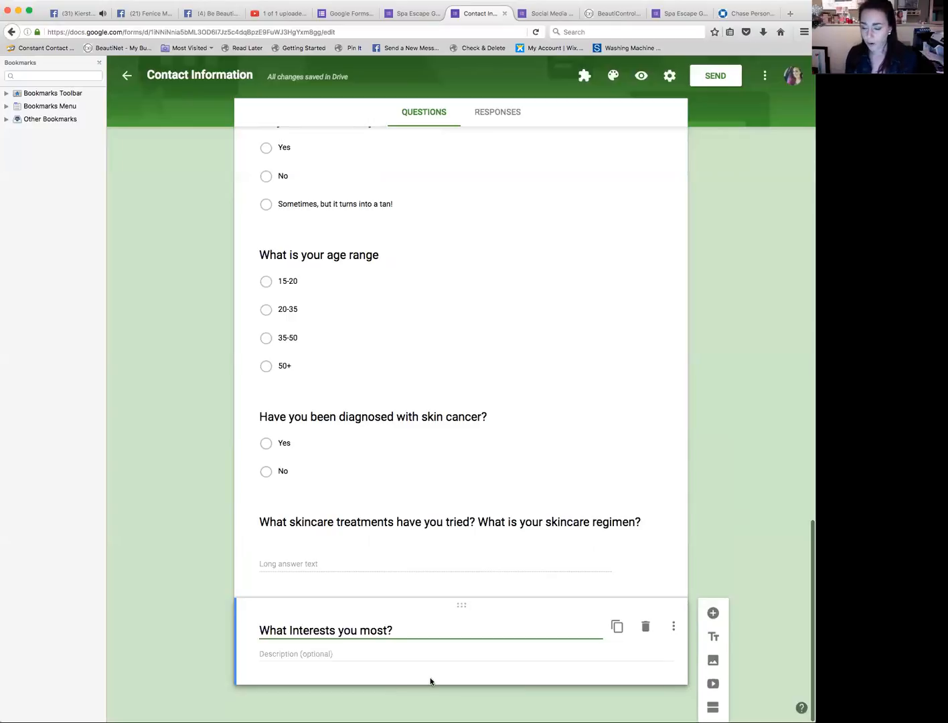
Step: Add a new multiple choice question titled 'What Spa Interests you most?'
left_click(674, 633)
left_click(673, 626)
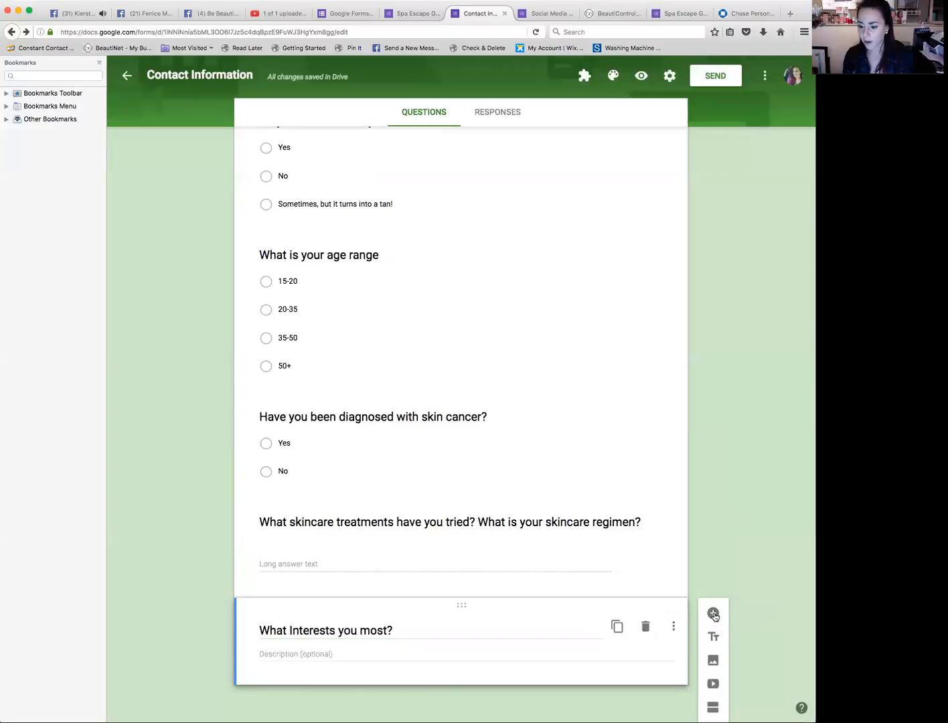
left_click(714, 614)
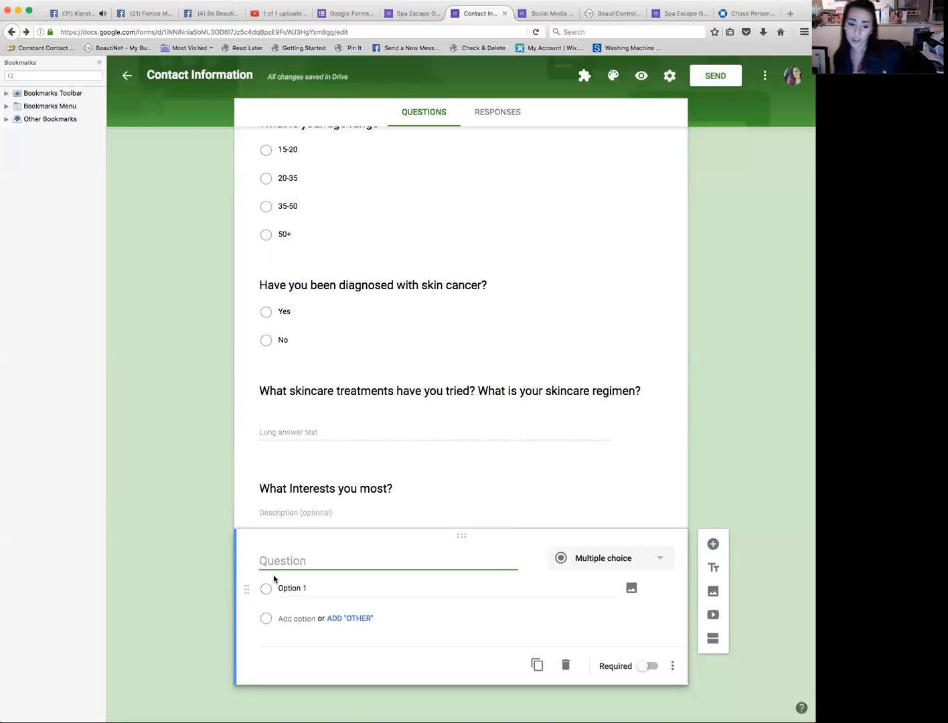
type("What Spa ")
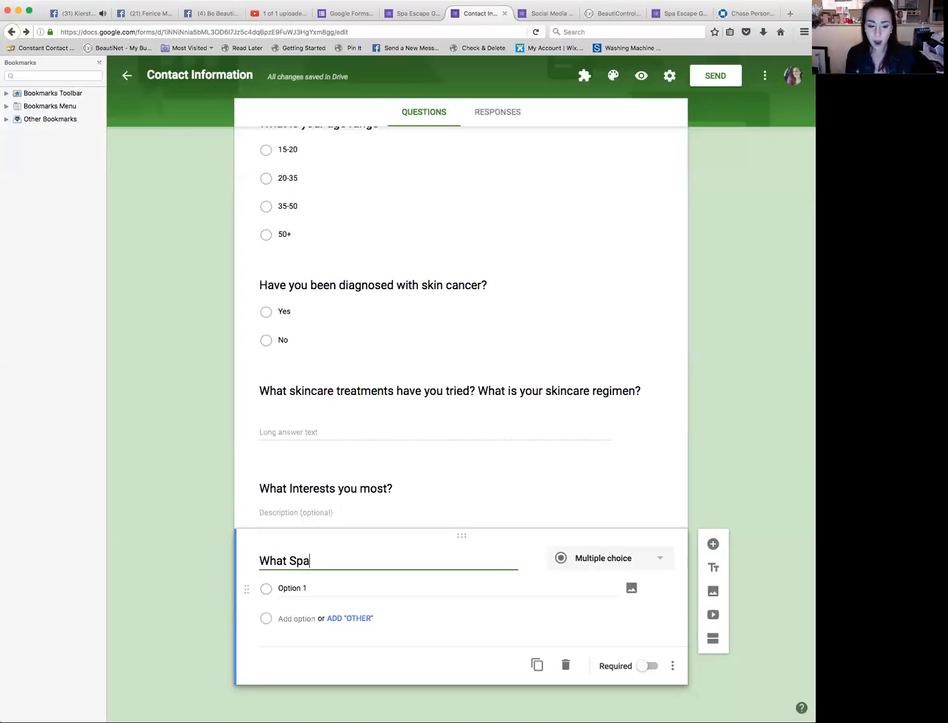
type("Interest")
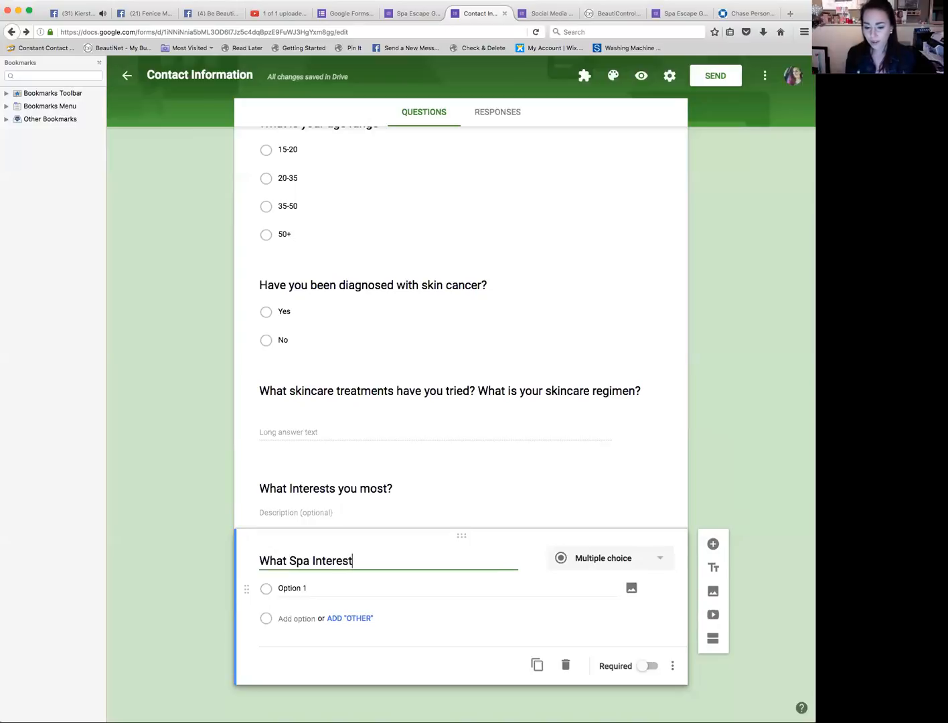
type("s you most?")
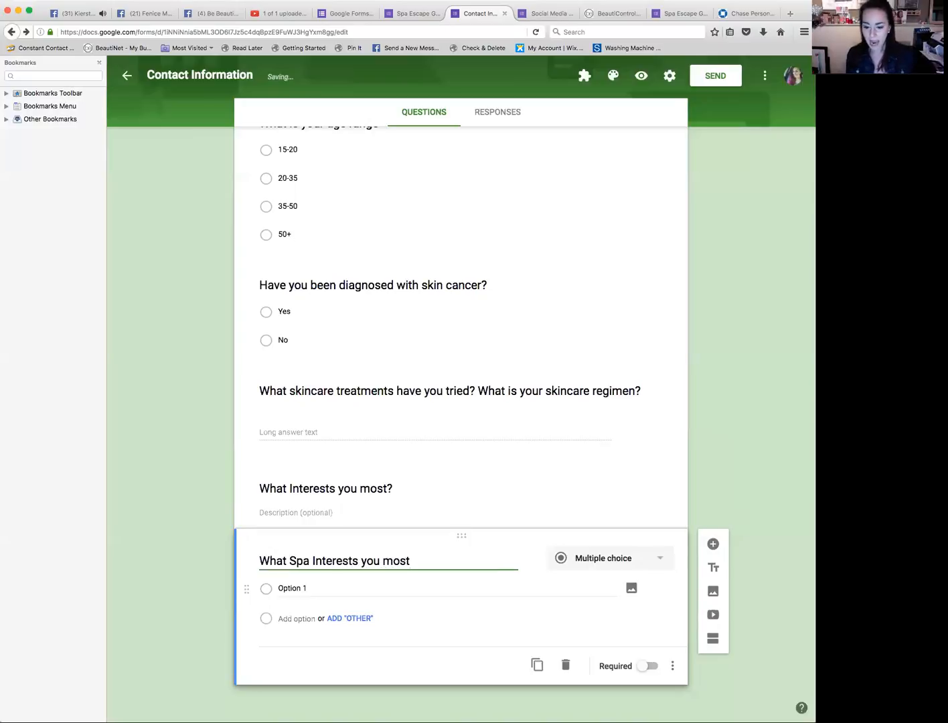
key("Tab")
key("Tab")
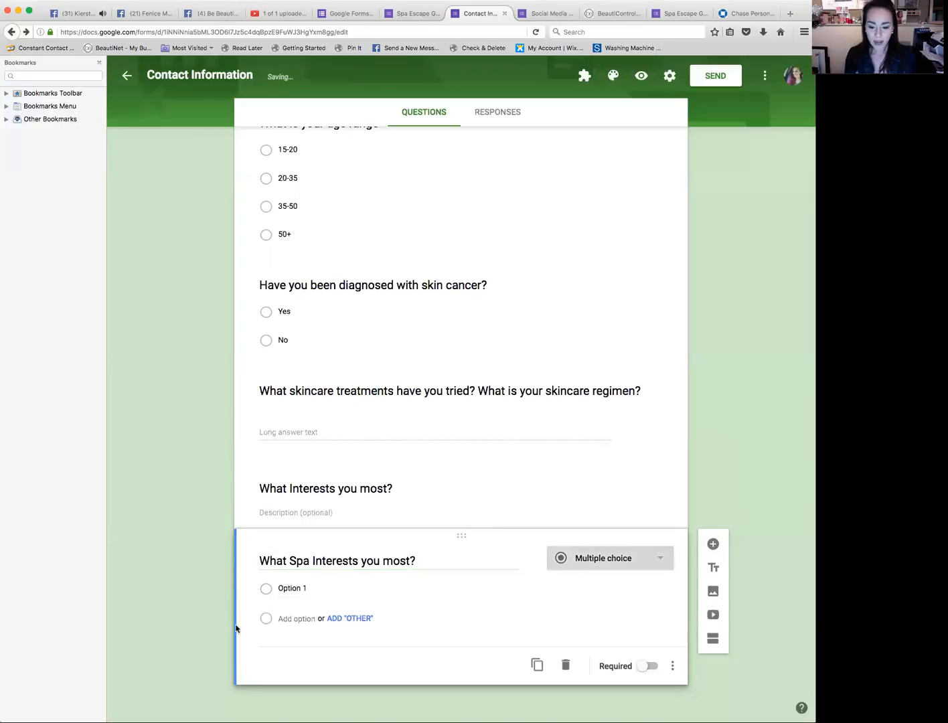
Step: Set the first option to 'A Facebook Party! I love the idea of shopping in PJs with wine or coffee!'
left_click(293, 589)
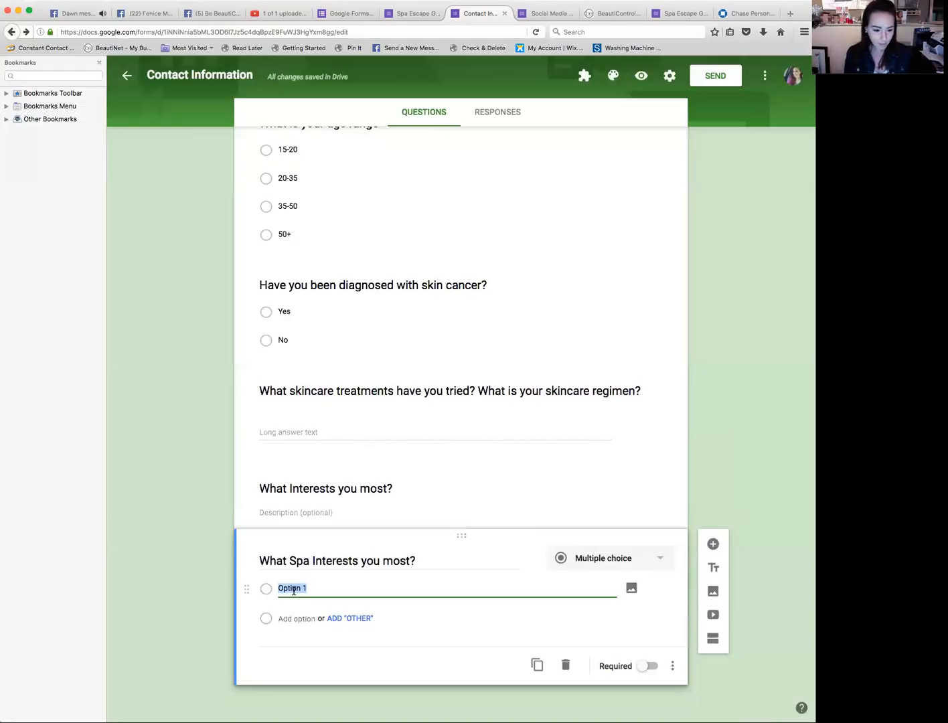
type("A Fac")
type("ebook Pa")
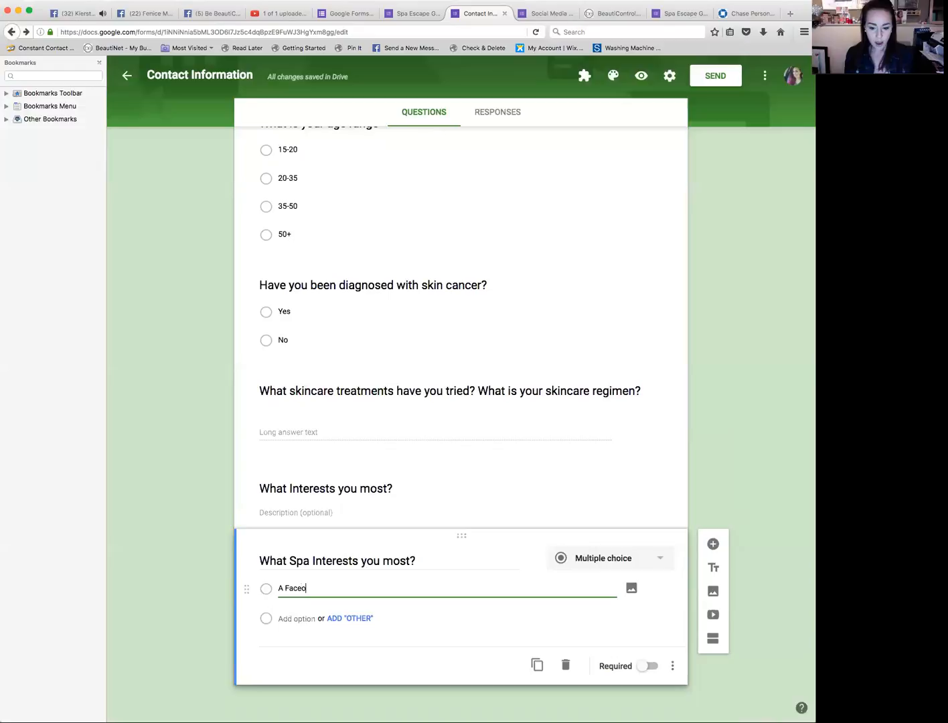
type("rty!")
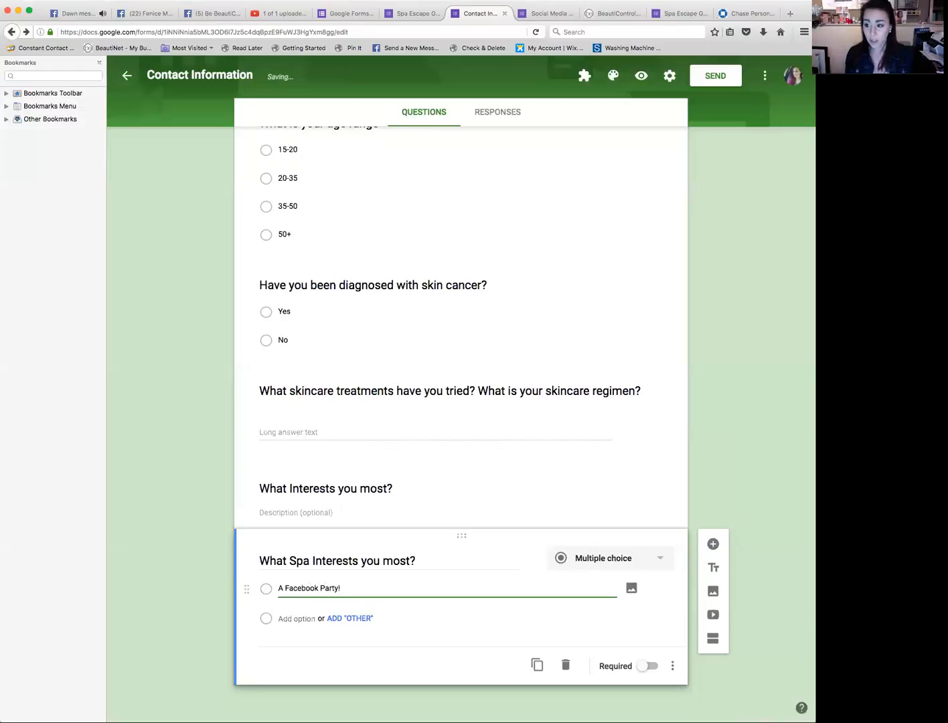
left_click(26, 561)
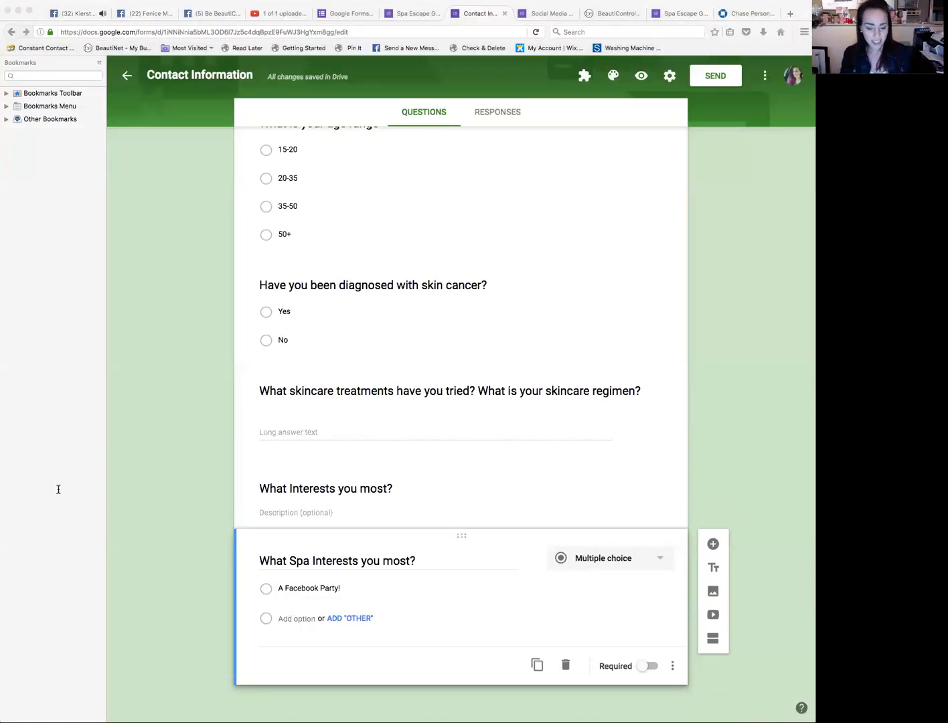
left_click(394, 589)
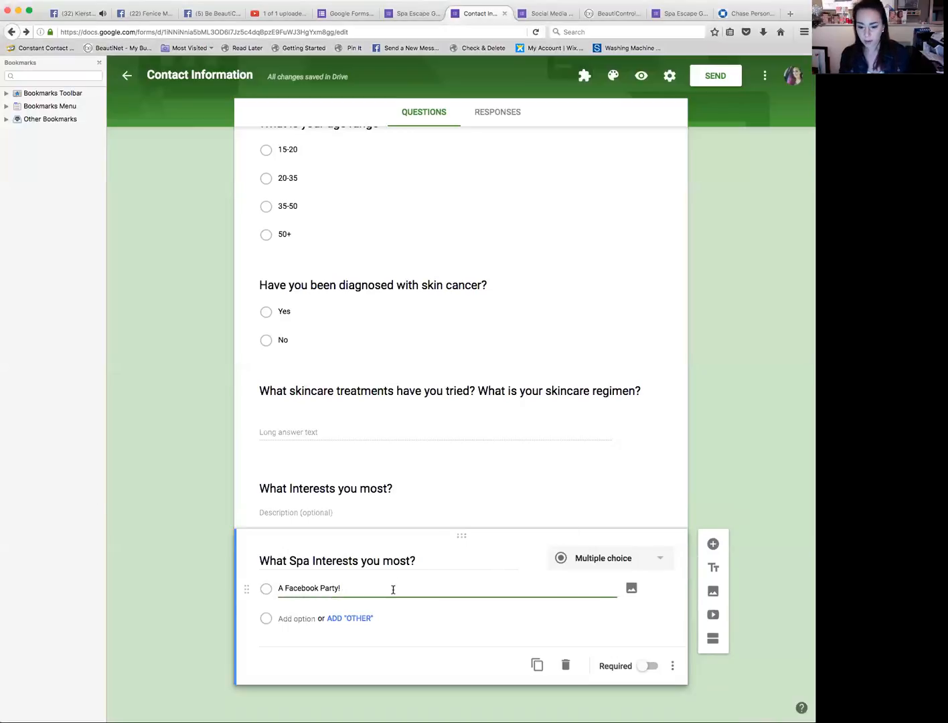
type("I love the idea of shopping in PJs with wine or coffee!")
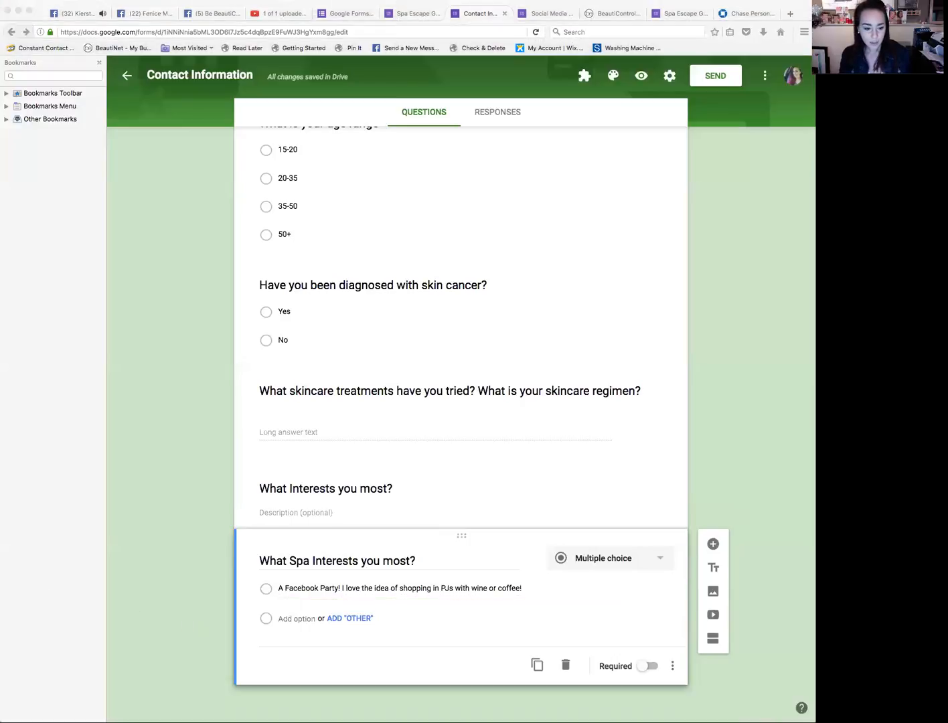
Step: Paste a second option 'An In-Home Spa Party! I could use some pampering…' and correct 'and' to 'an' in it
left_click(468, 609)
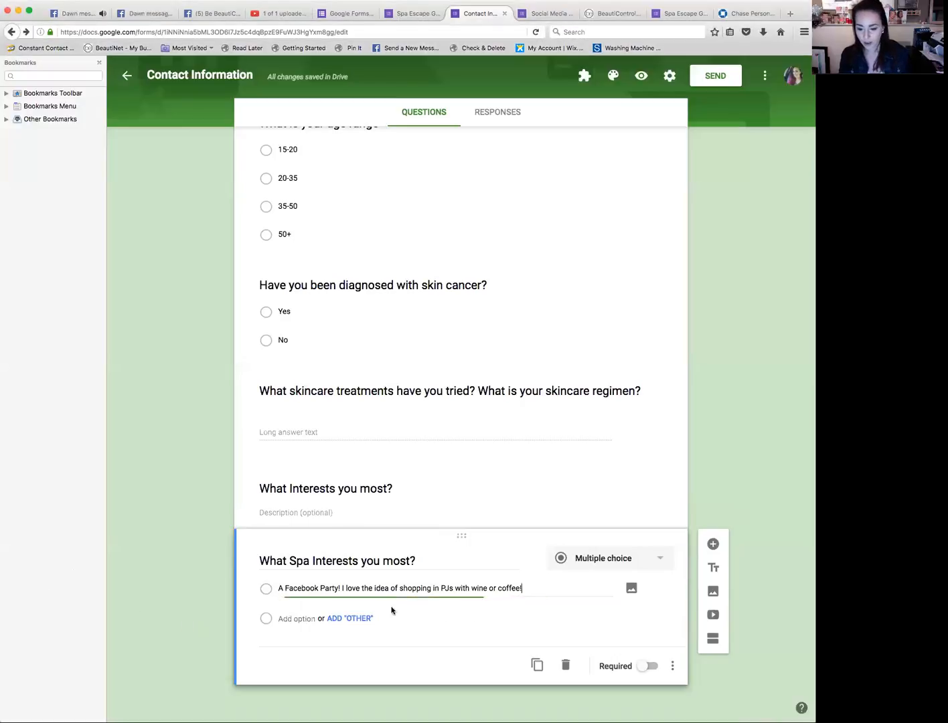
left_click(298, 617)
key("super+v")
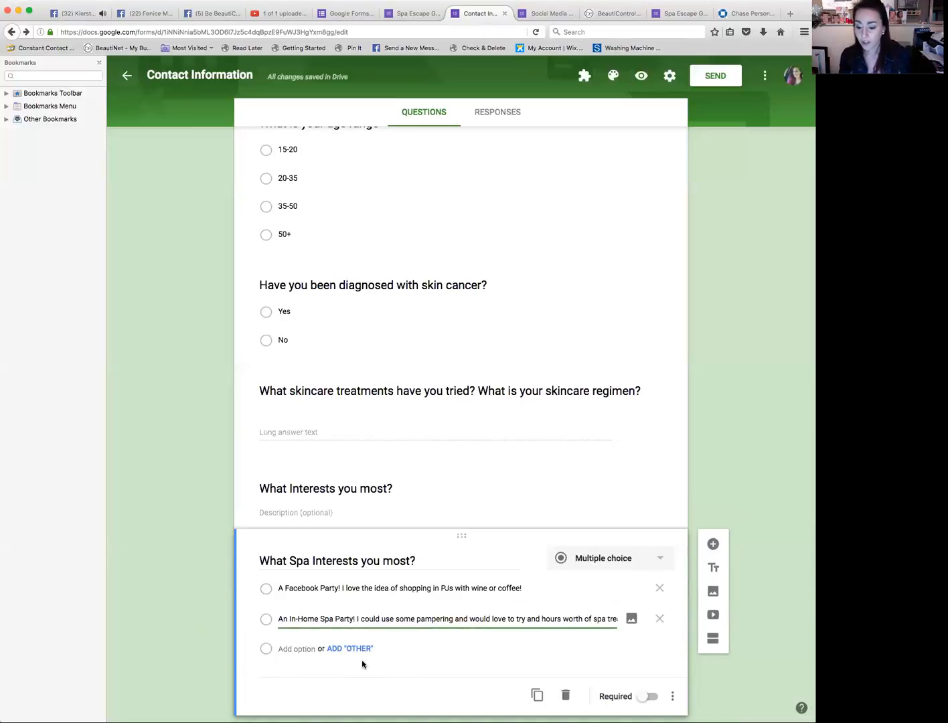
left_click(536, 618)
key("BackSpace")
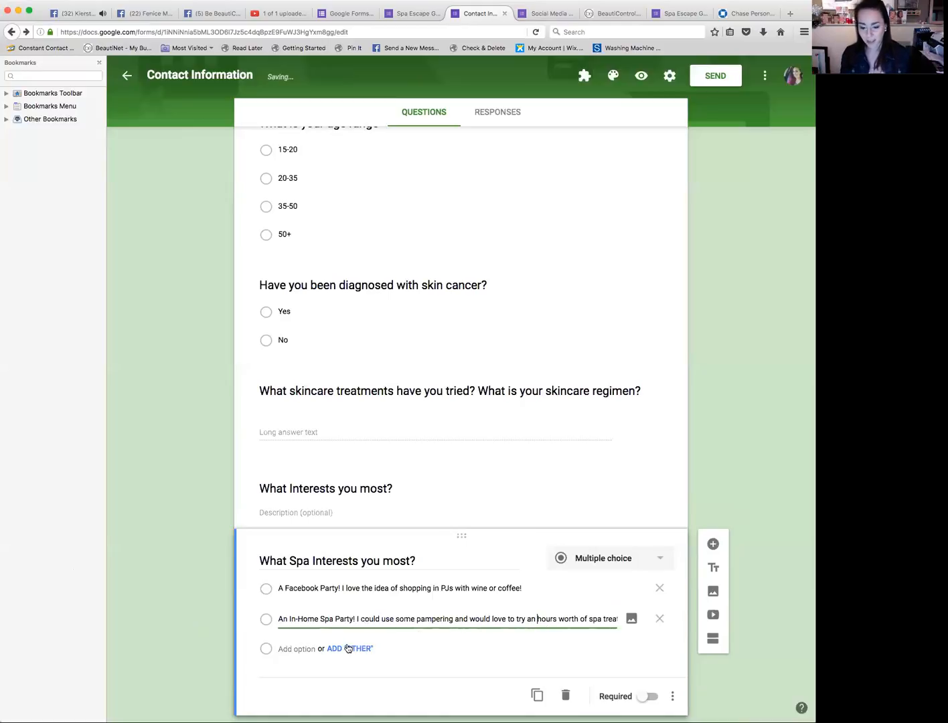
key("super+Tab")
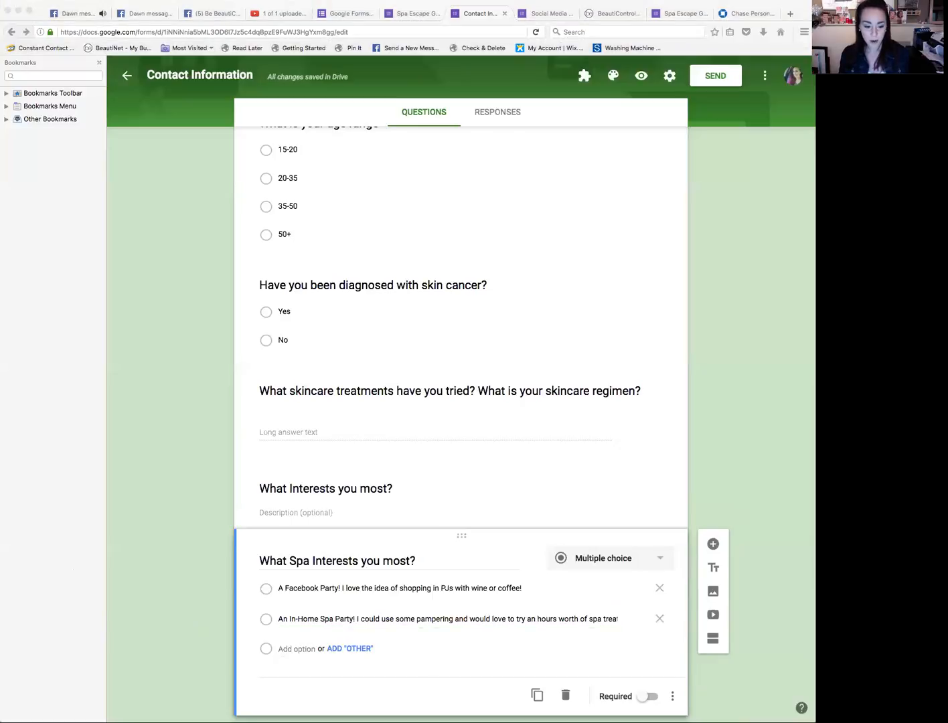
Step: Add a third option 'Glam spa: I could really use a new look! Would love to learn how to apply make up and discover my best colors!'
left_click(409, 629)
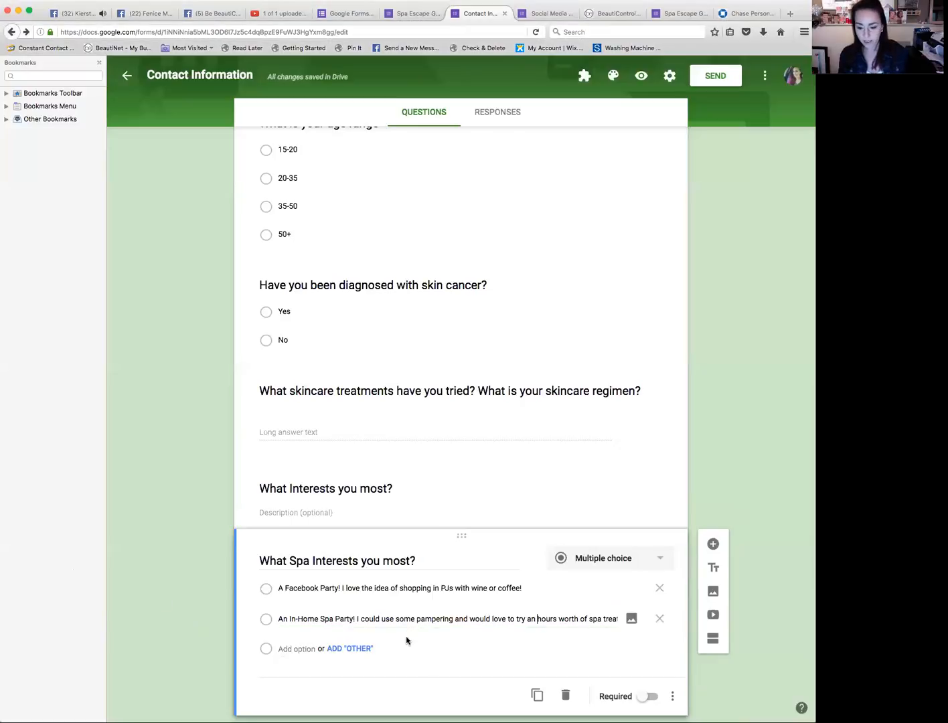
left_click(303, 649)
key("super+v")
left_click(303, 648)
key("BackSpace")
type("s")
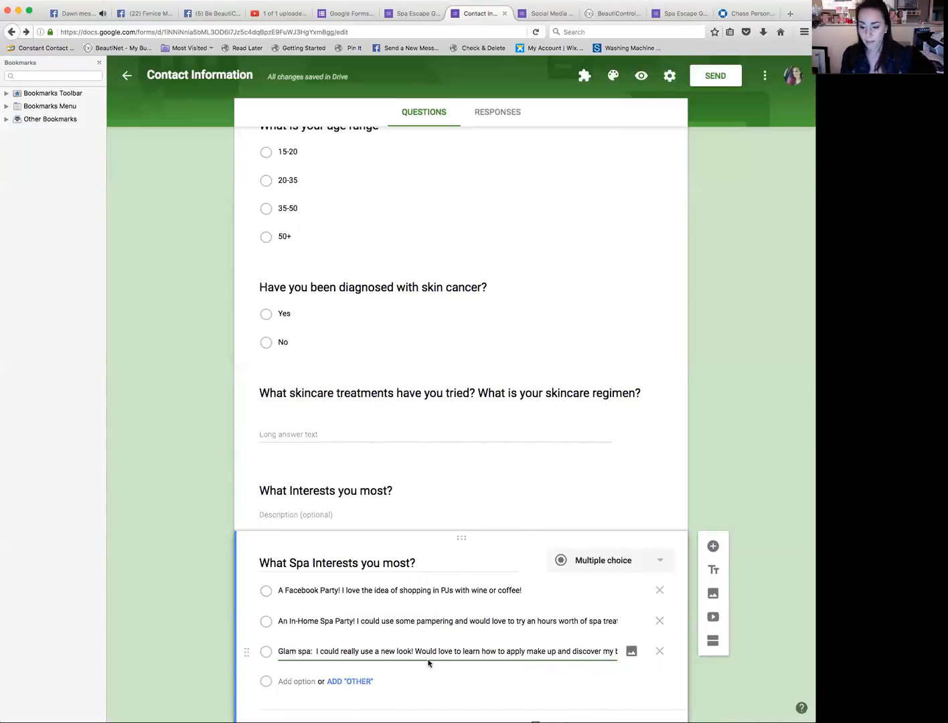
left_click_drag(535, 653, 634, 654)
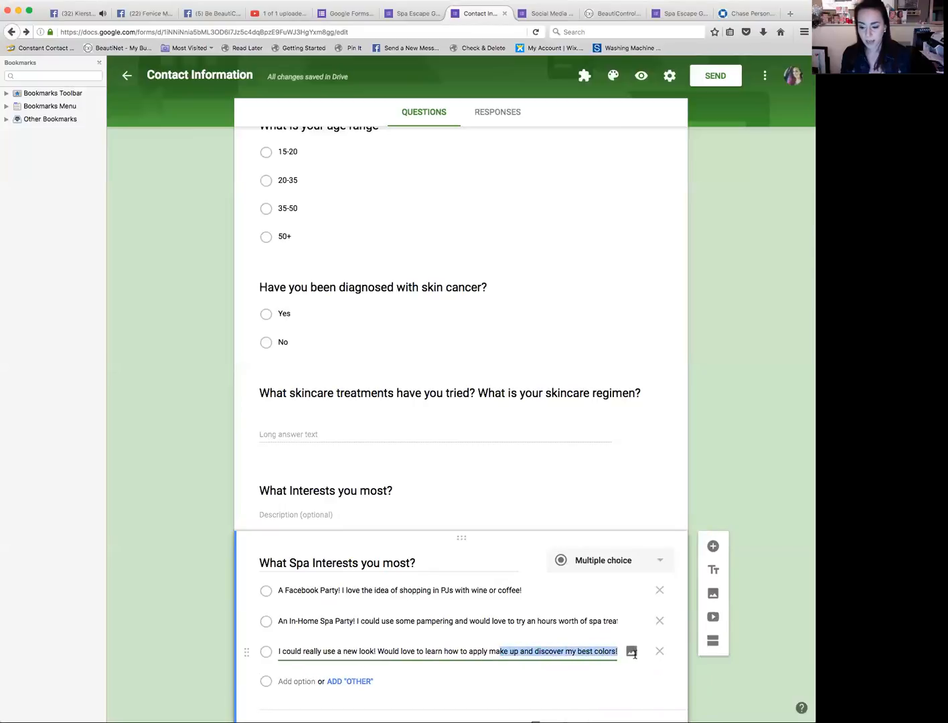
key("super+Tab")
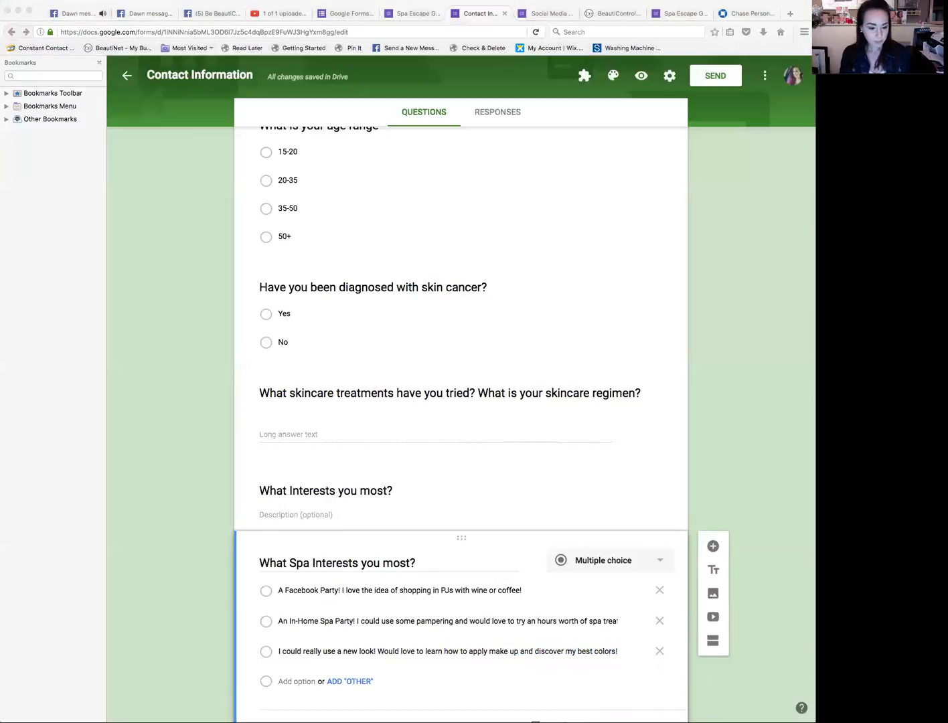
key("super+Tab")
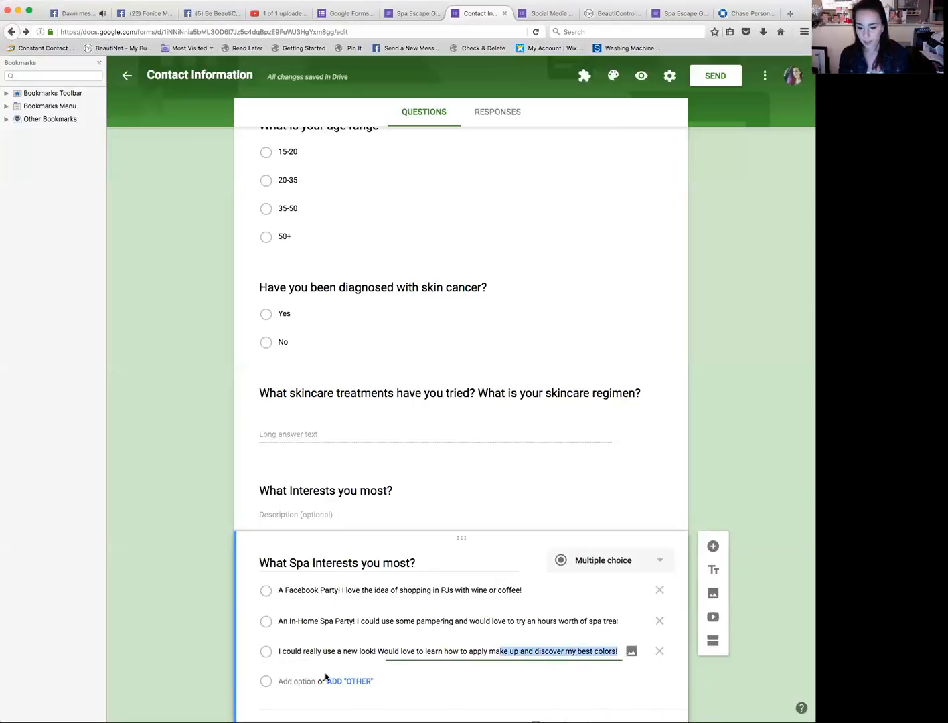
Step: Add a fourth option 'Anti-aging spa: I need a facelift!'
left_click(296, 680)
type("Anti-aging spa: I need a facelift!")
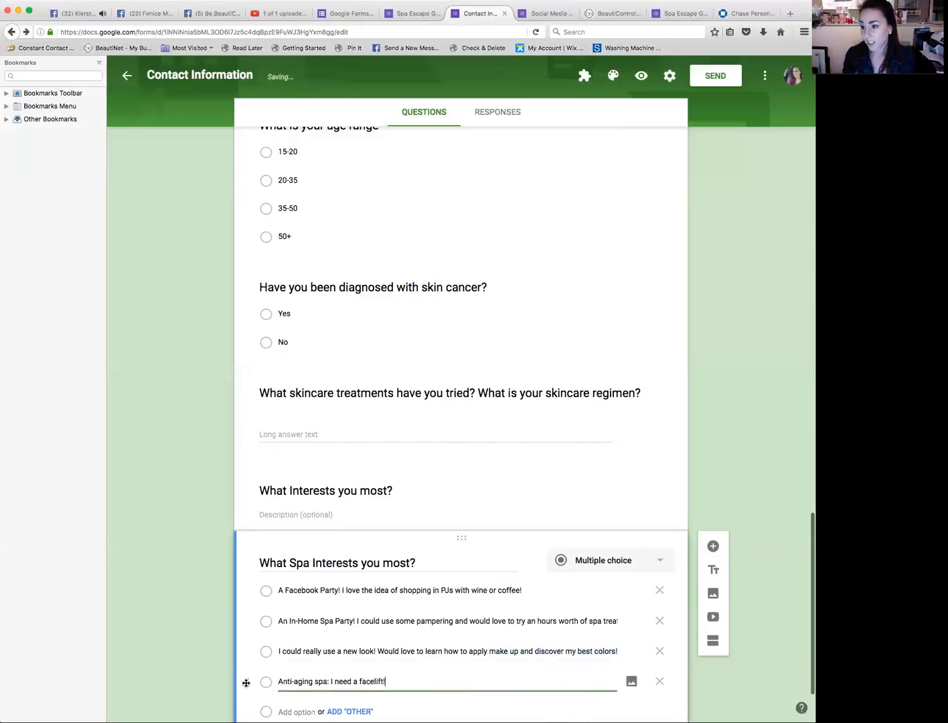
scroll(247, 683, "down", 3)
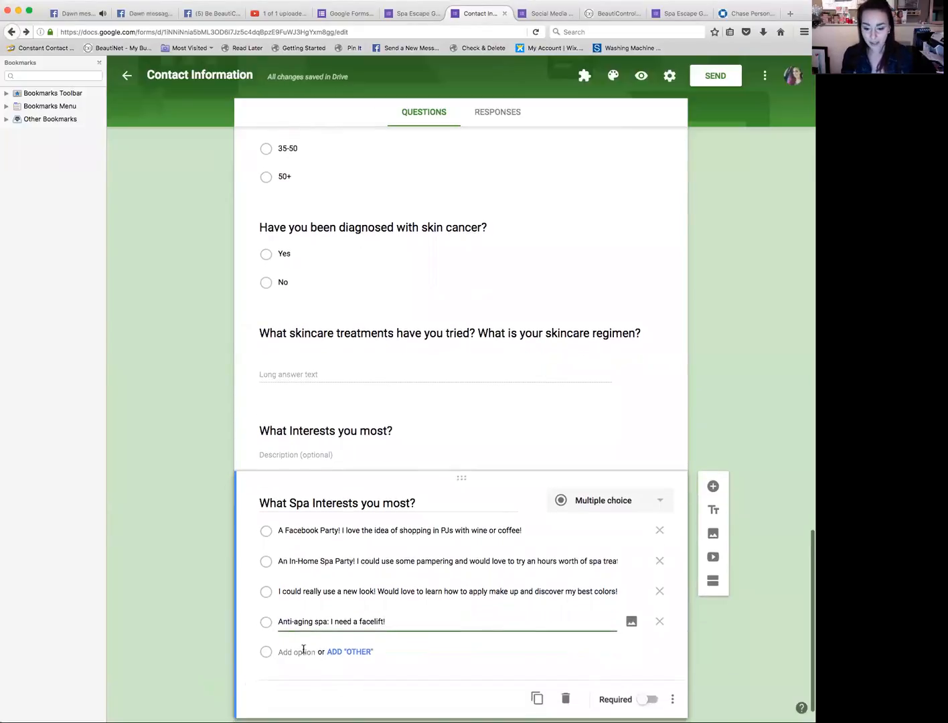
Step: Add a fifth option 'I'd love a one-on-one consultation to try everything and be customized in my skincare, treatments, and color for FREE!'
left_click(303, 649)
type("No spa")
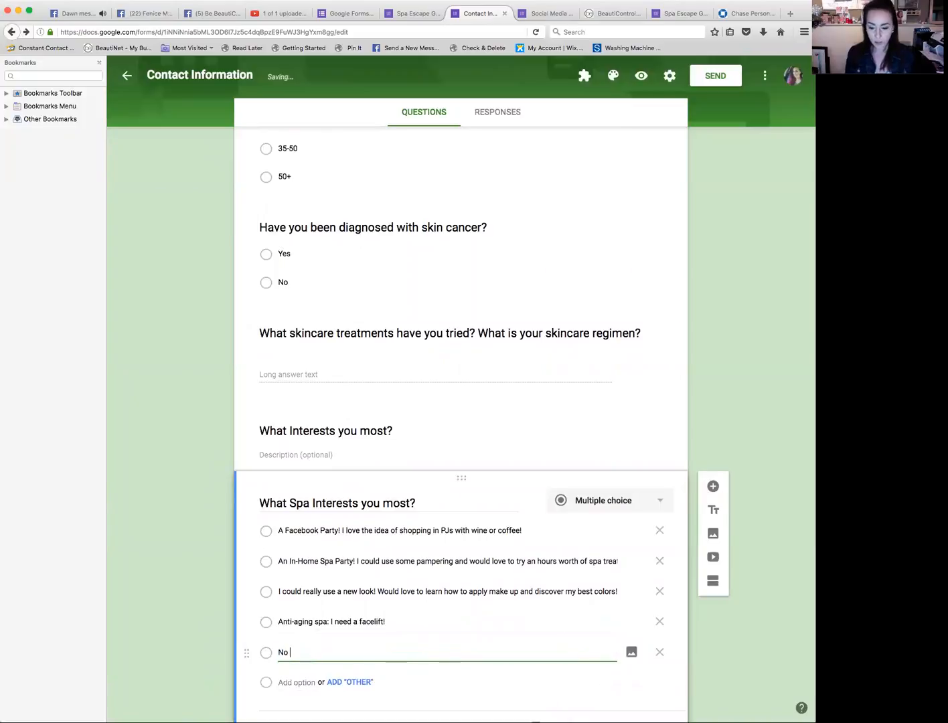
key("BackSpace")
key("BackSpace")
key("BackSpace")
key("BackSpace")
key("BackSpace")
key("BackSpace")
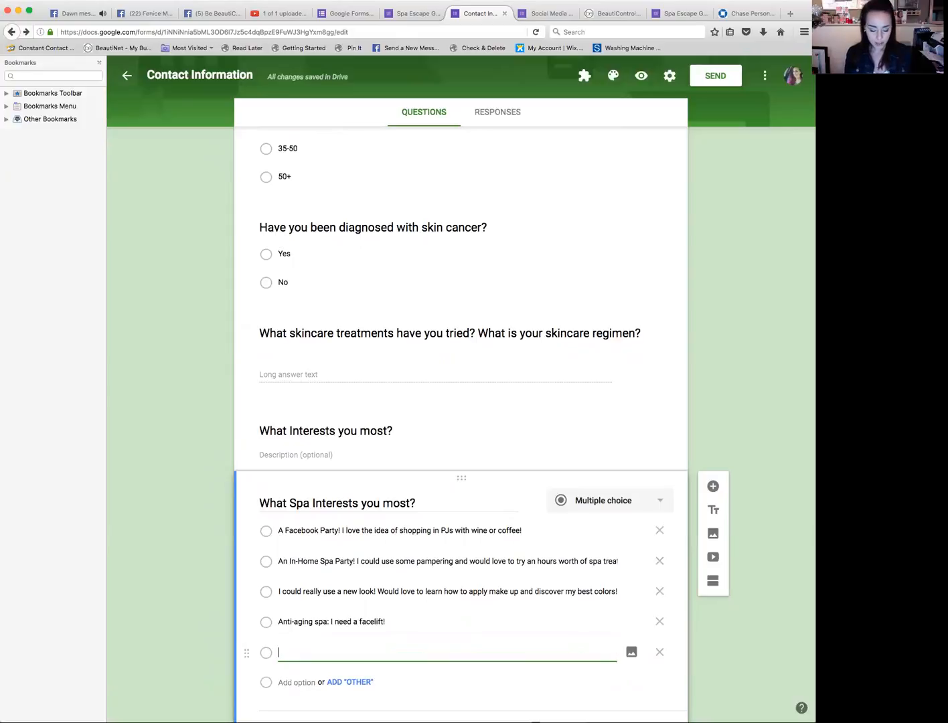
type("I'd lo")
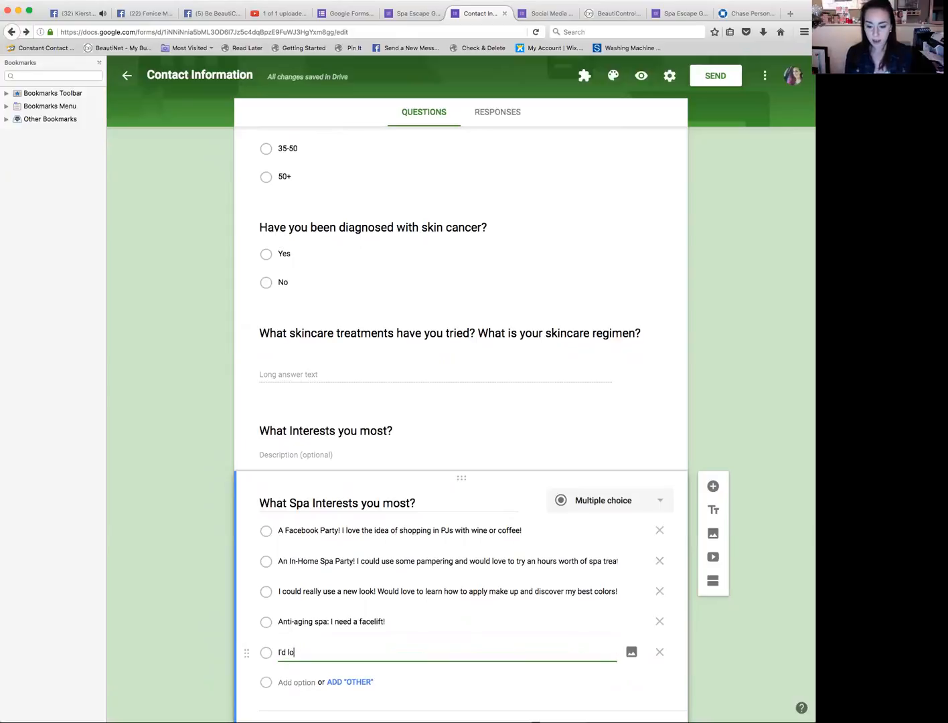
type("ve a one-o")
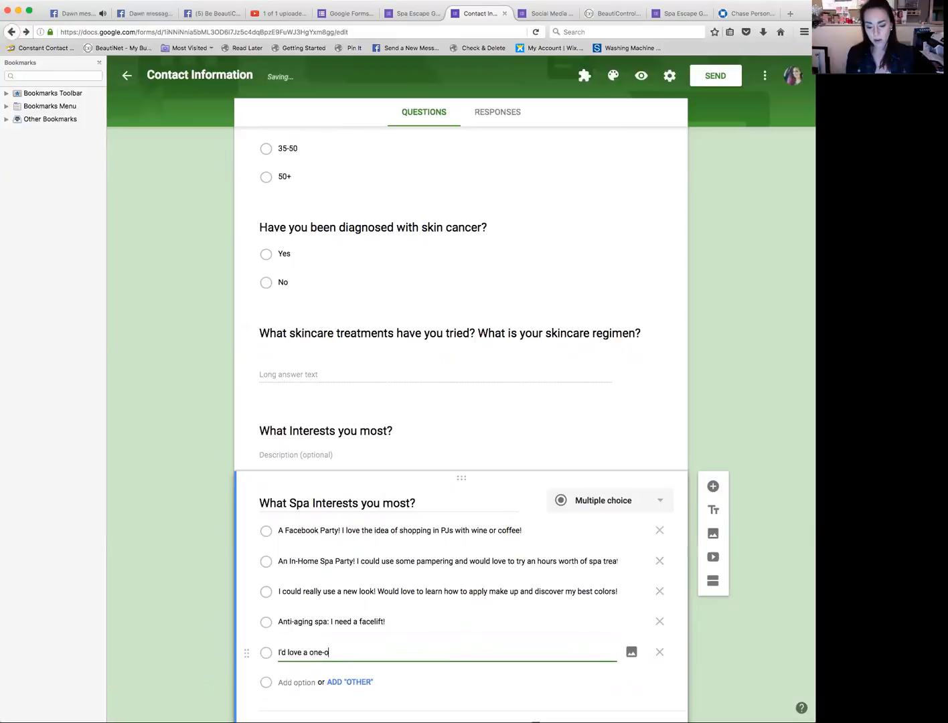
type("n-one consultations")
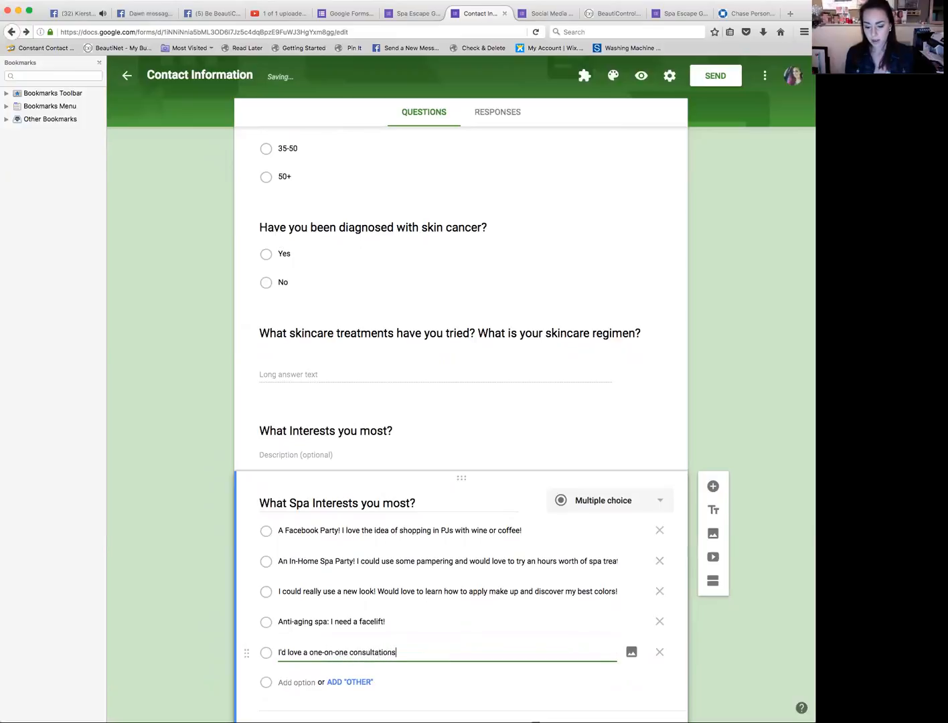
key("BackSpace")
type("t")
type("o fe")
key("BackSpace")
key("BackSpace")
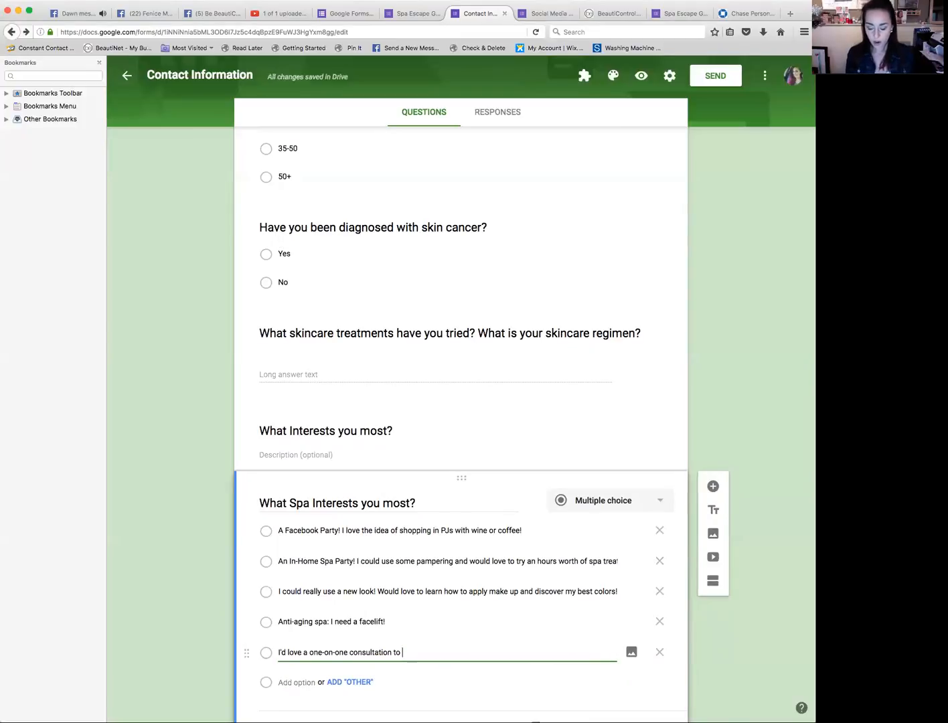
type("try every")
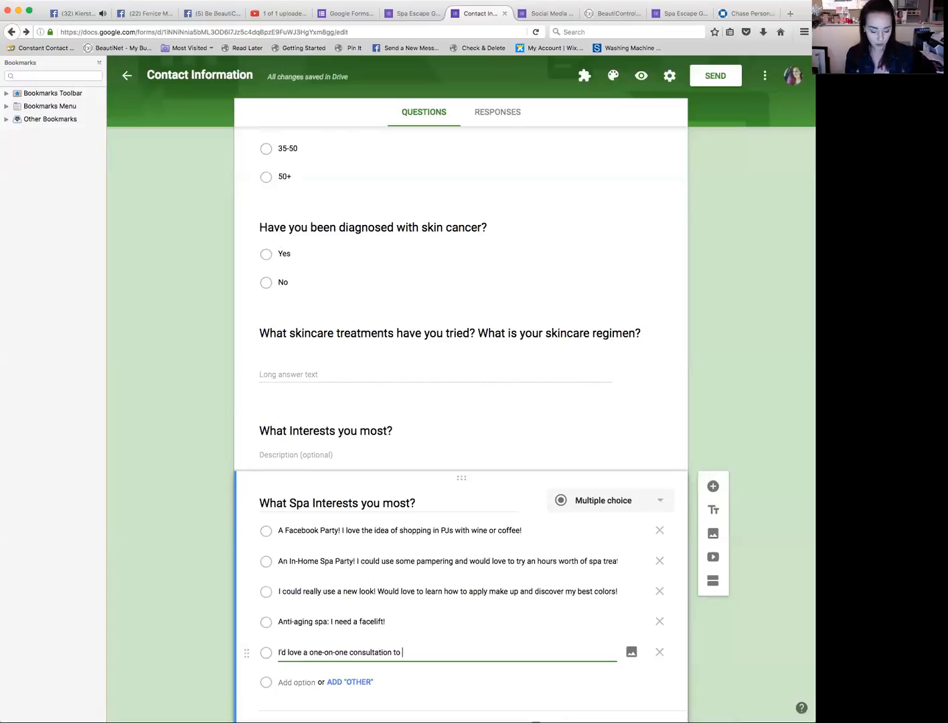
type("thi")
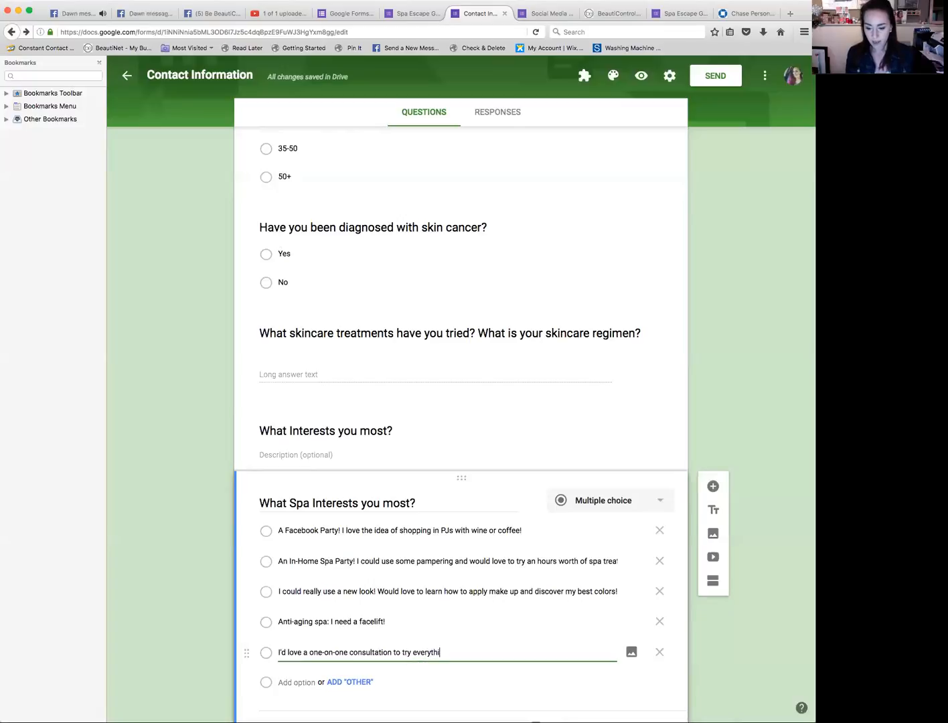
type("ng and be customikze")
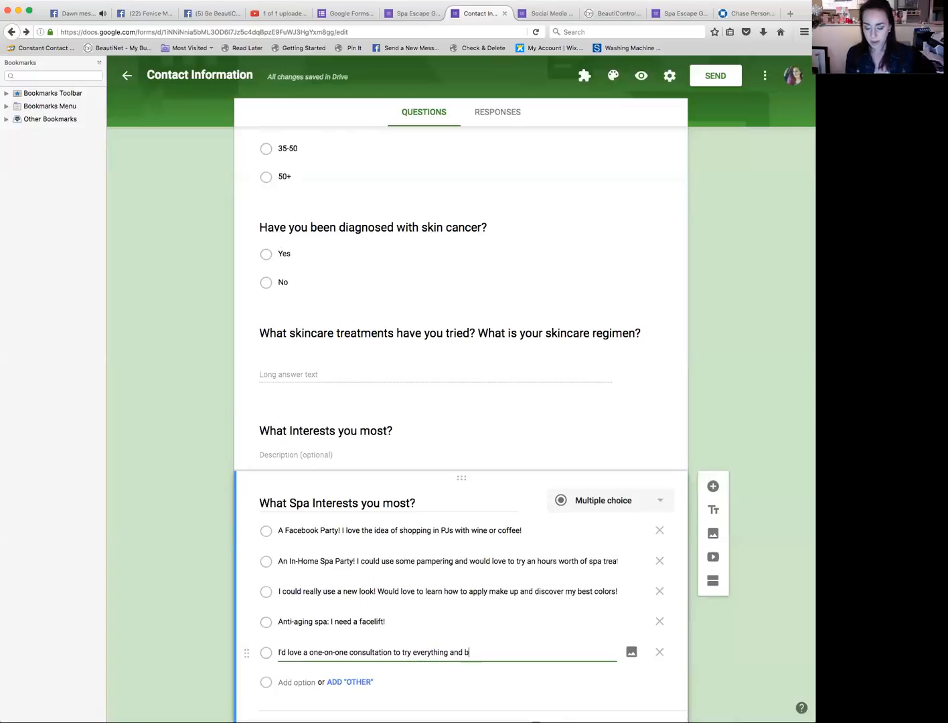
key("BackSpace")
key("BackSpace")
key("BackSpace")
type("zed in my skinca")
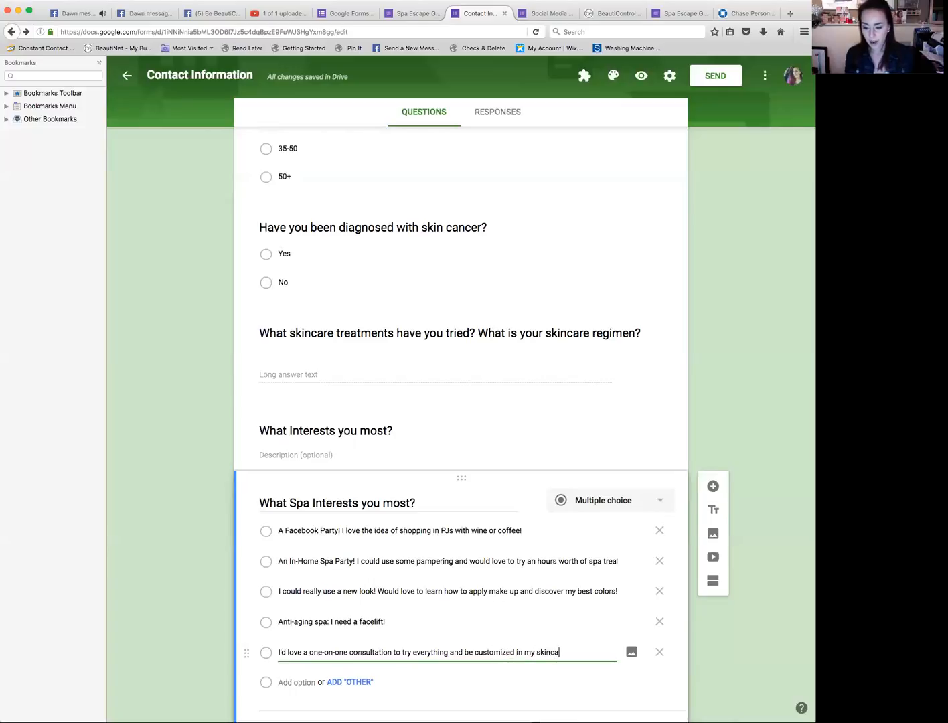
type("re, treatments, and color")
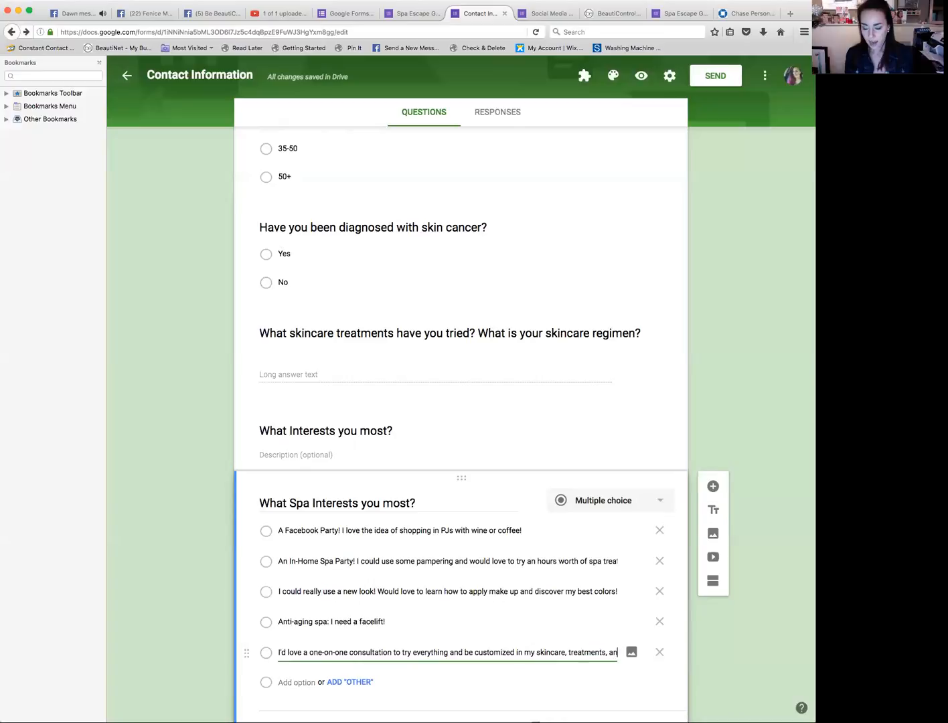
type("FRE")
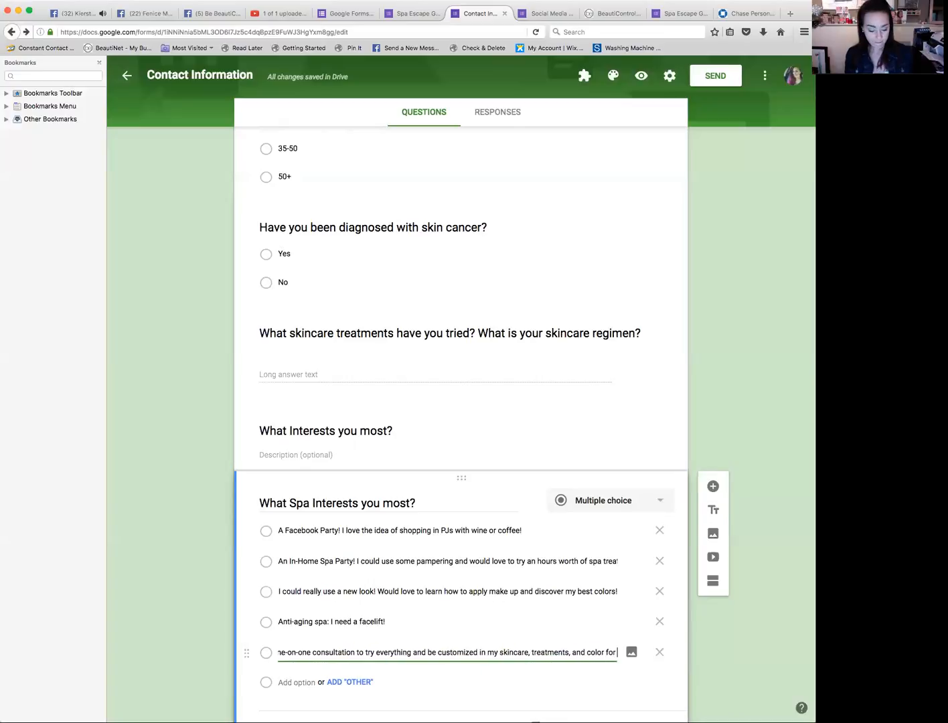
type("E!@")
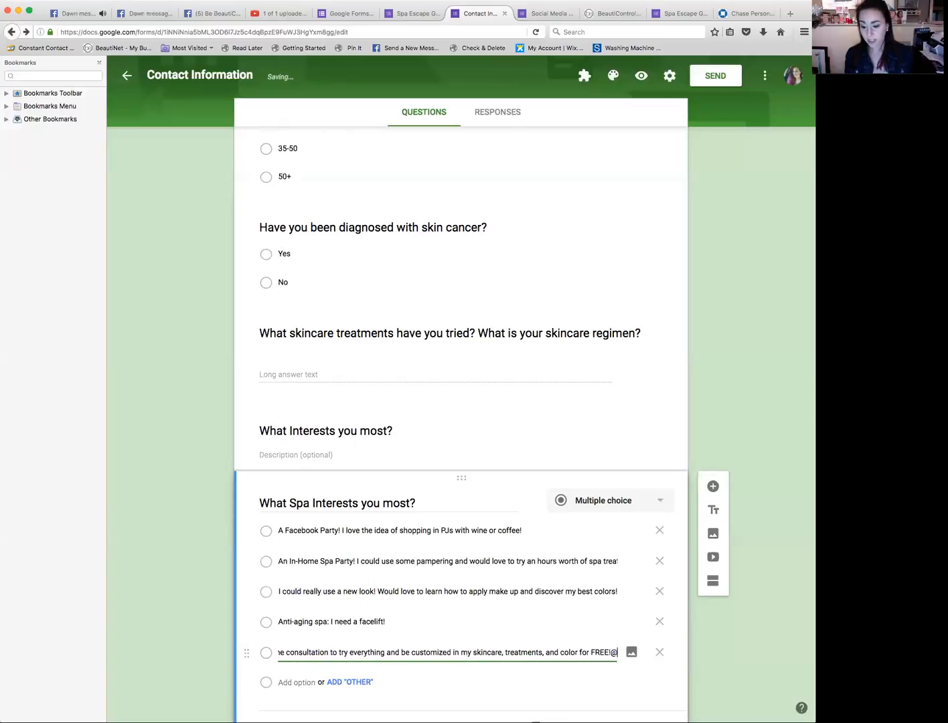
key("BackSpace")
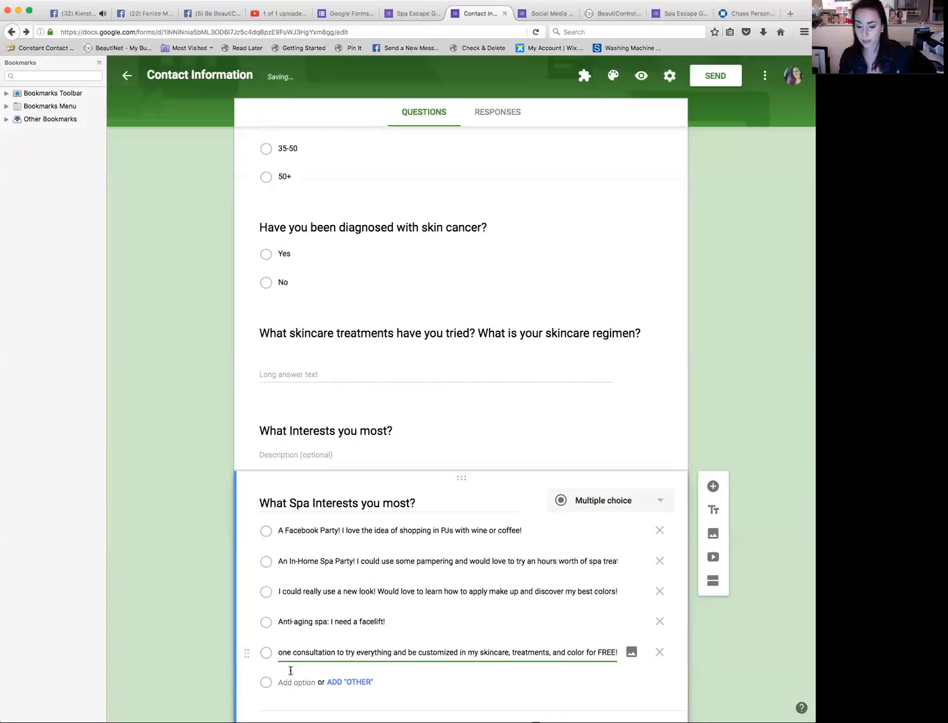
left_click(365, 686)
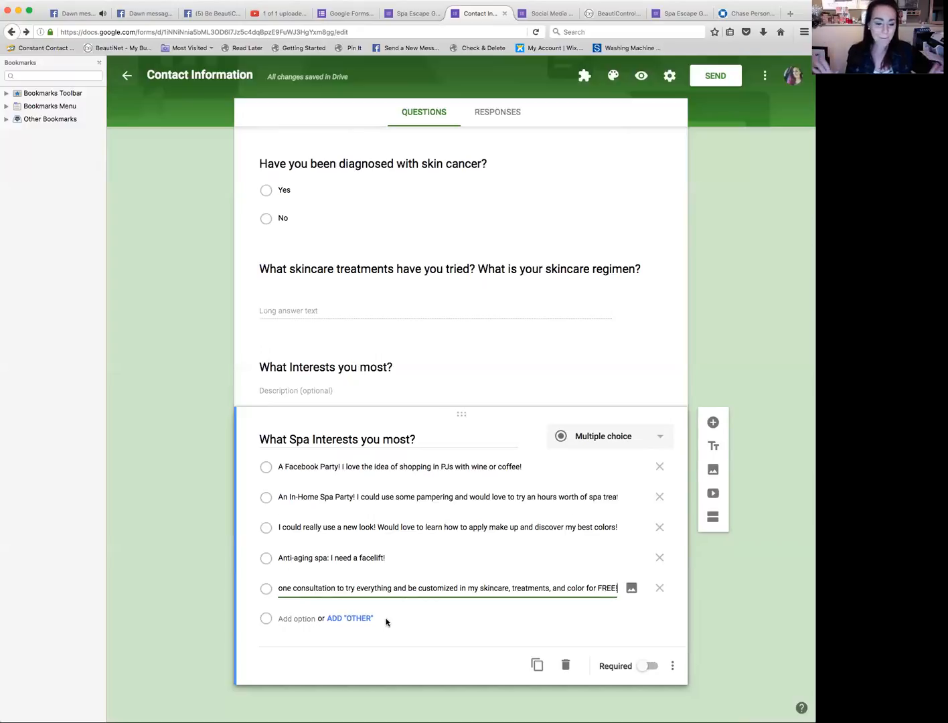
Step: Add a new question below titled 'Any recent changes got you like...'
key("super+Tab")
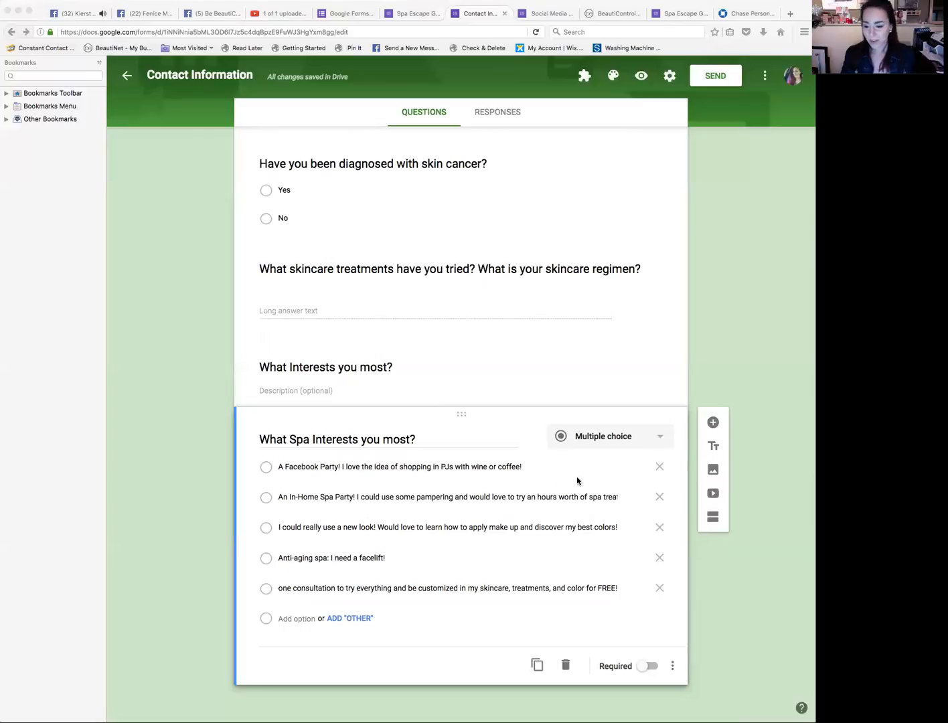
left_click(715, 426)
left_click(713, 426)
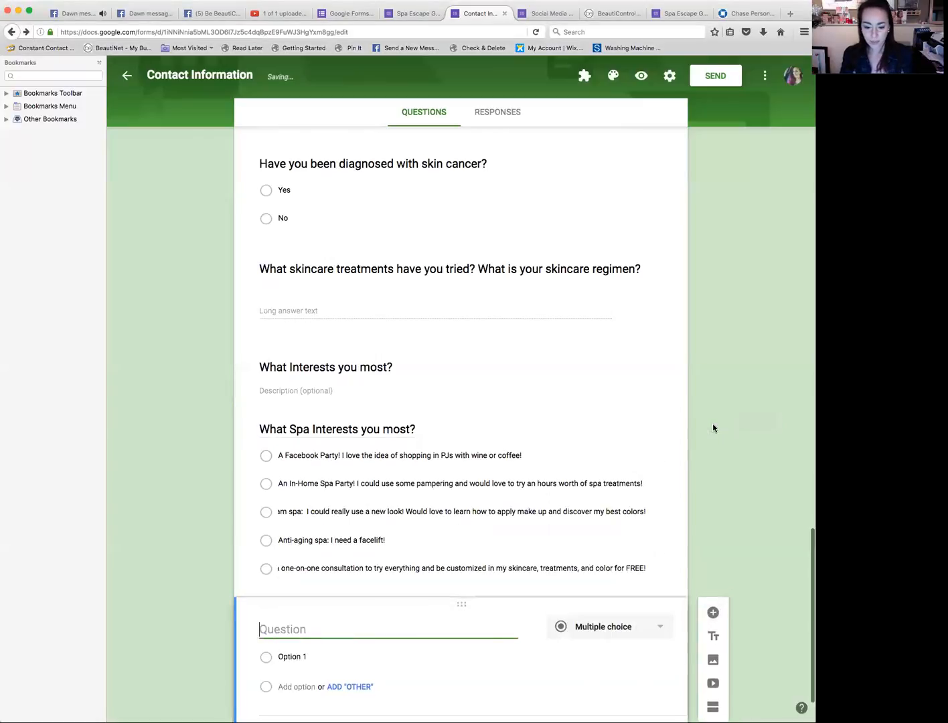
type("Any recent h")
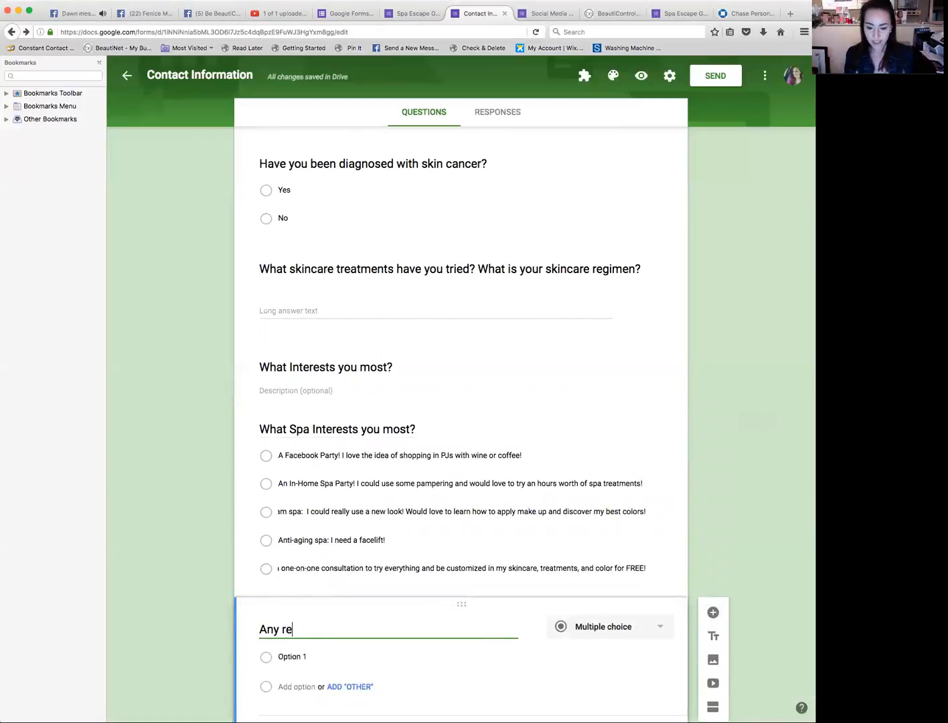
key("BackSpace")
type("cahng")
key("BackSpace")
key("BackSpace")
key("BackSpace")
key("BackSpace")
type("hanges got you lie")
key("BackSpace")
type("ke...")
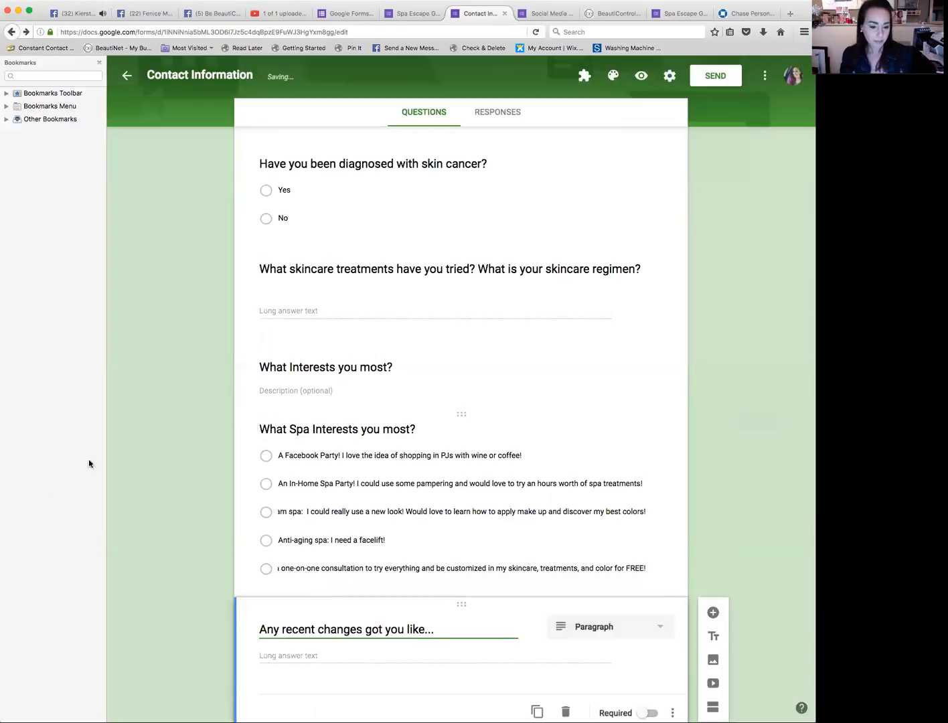
Step: Change the new question's type to Multiple choice
left_click(1, 502)
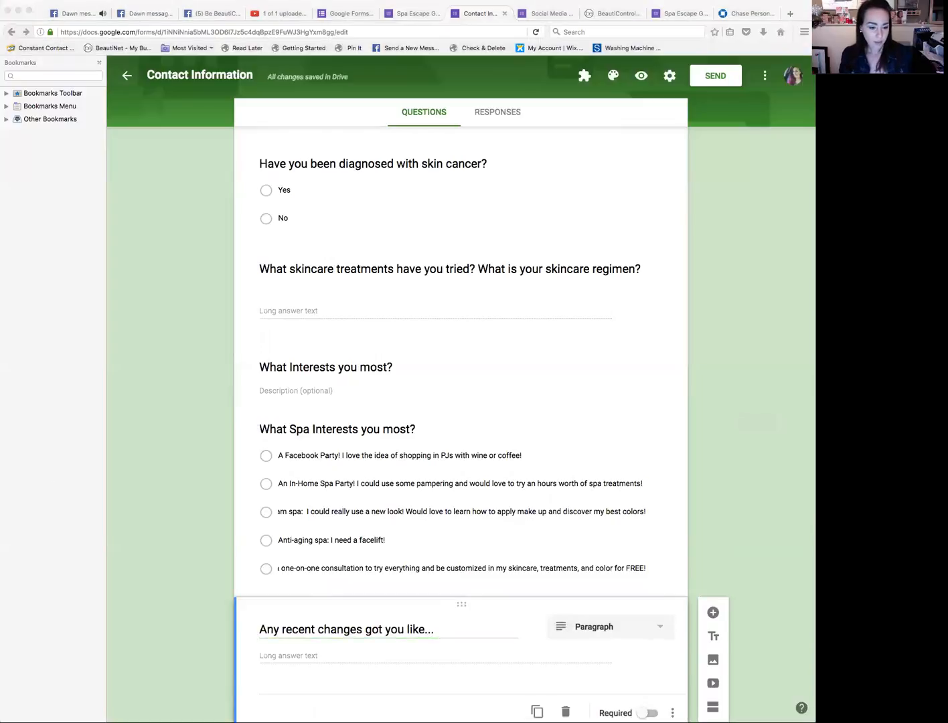
left_click(419, 655)
left_click(623, 634)
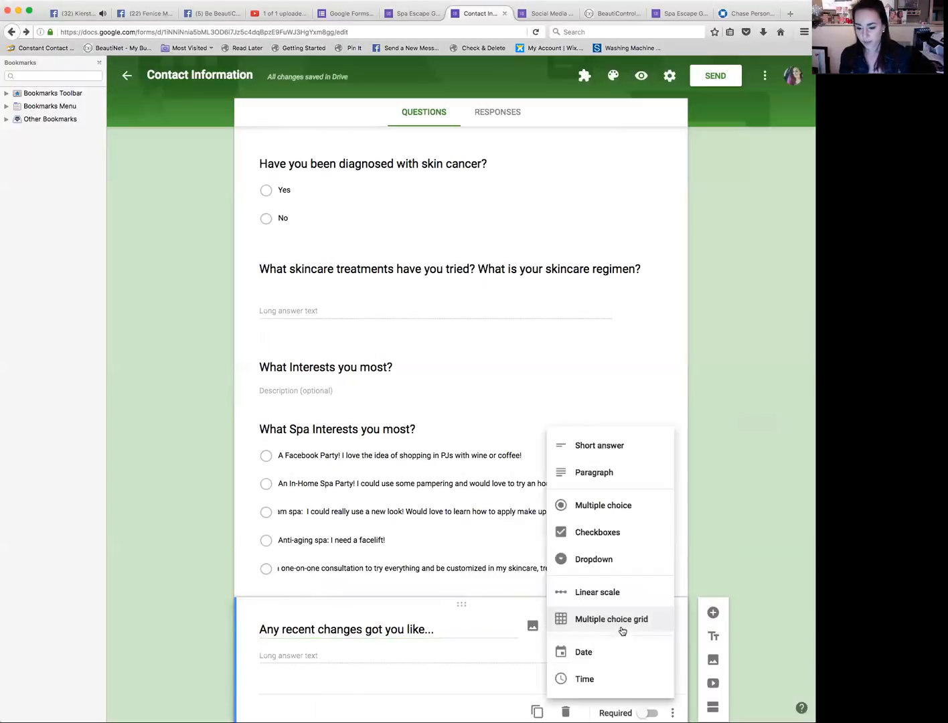
left_click(629, 506)
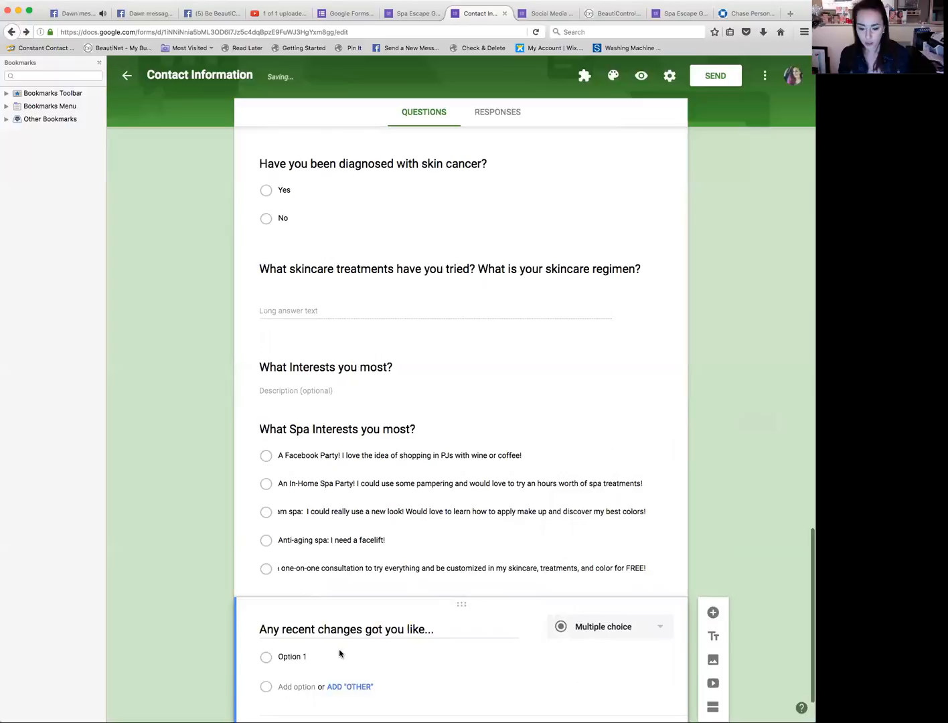
left_click(314, 656)
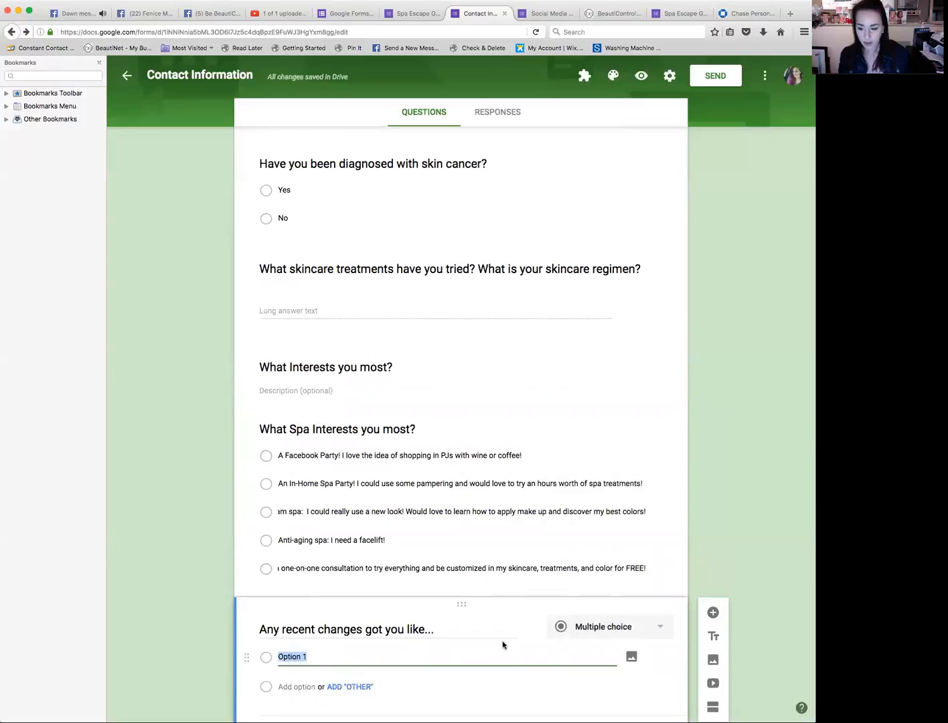
left_click(661, 632)
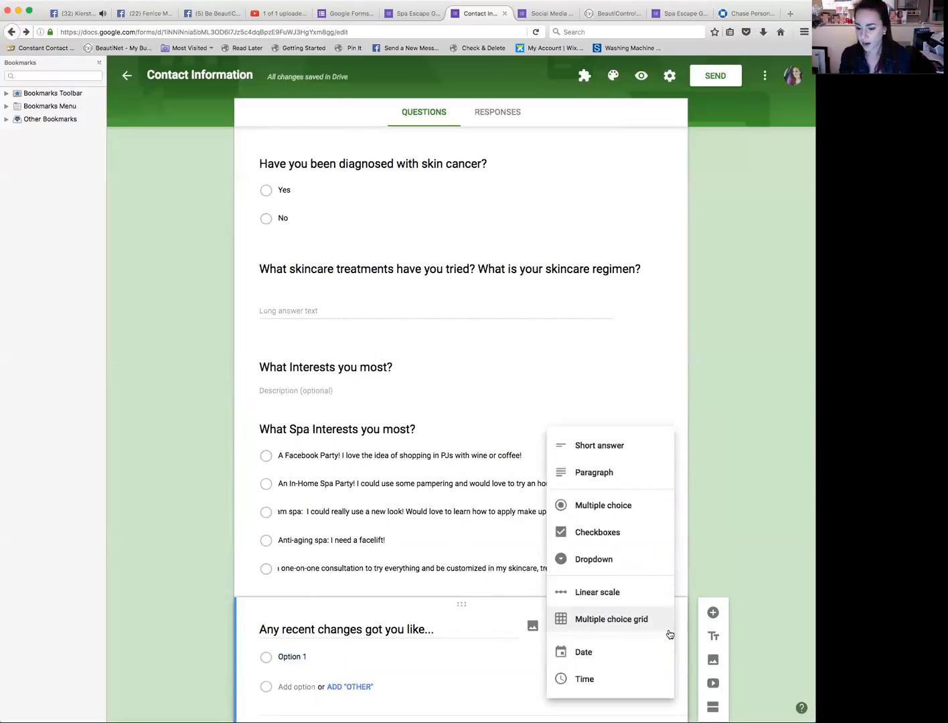
left_click(609, 510)
Step: Paste the first option '$100-$500 extra a month would really help'
left_click(302, 656)
type("$100-$500 extra a month would really help")
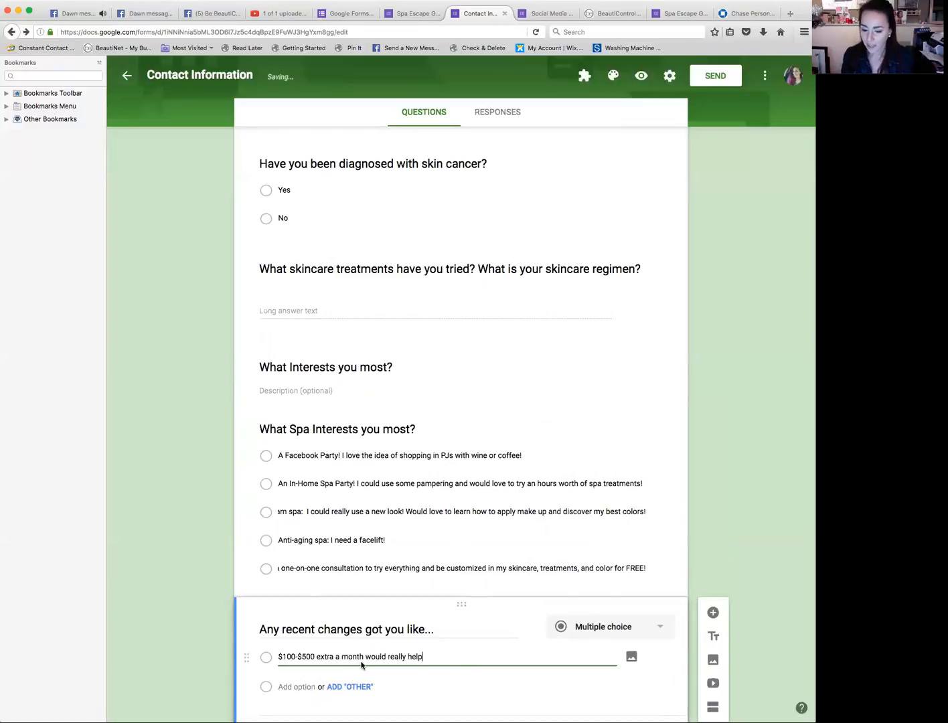
left_click(1, 490)
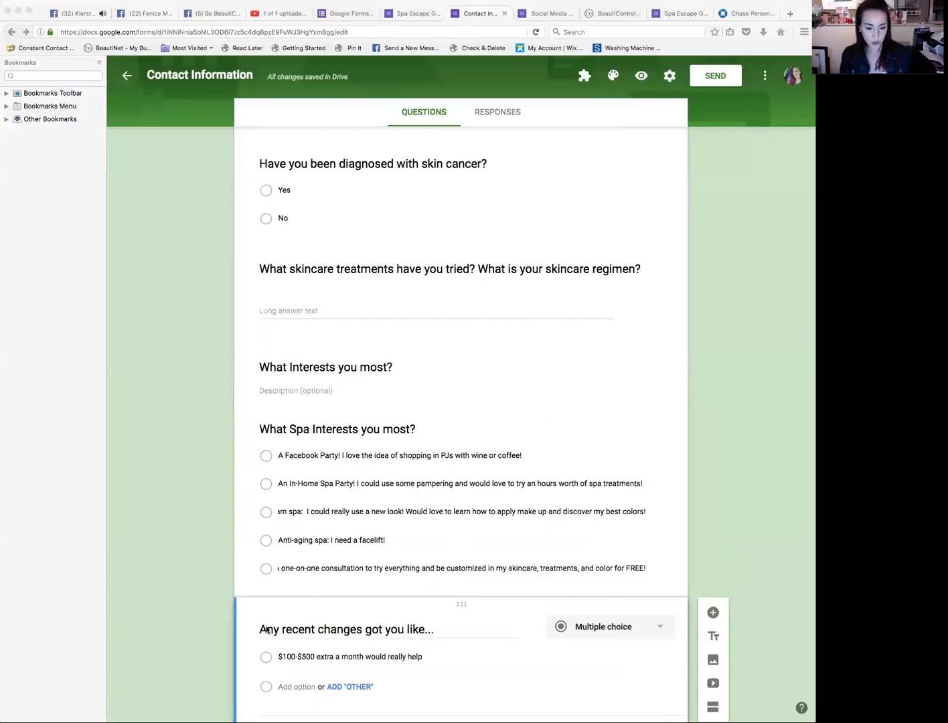
Step: Add a second option by pasting '$500-$1,000 a month would be a game changer for me'
left_click(419, 696)
left_click(311, 687)
key("super+b")
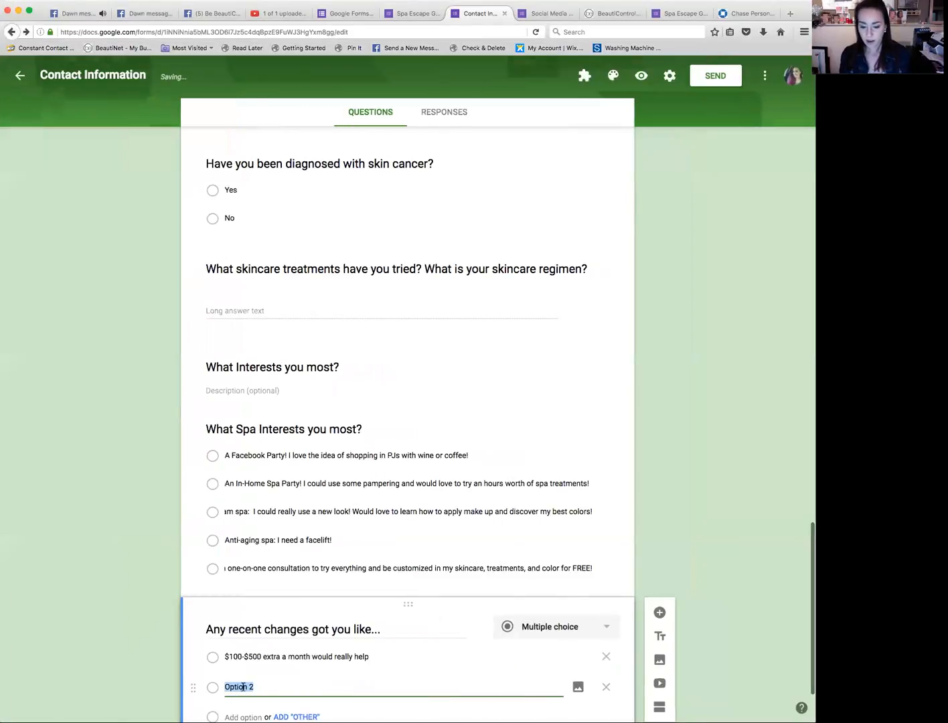
type("$500-$1,000 a month would be a game changer for me")
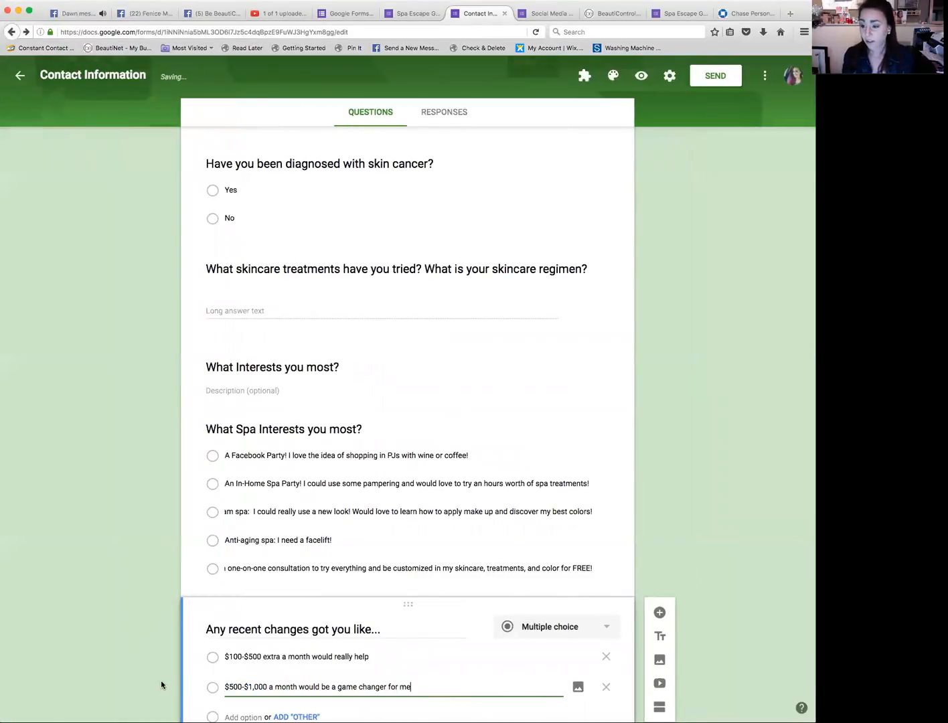
Step: Add a third option by pasting '$1000+++/month is more like it!!! Send deets!'
scroll(160, 680, "down", 3)
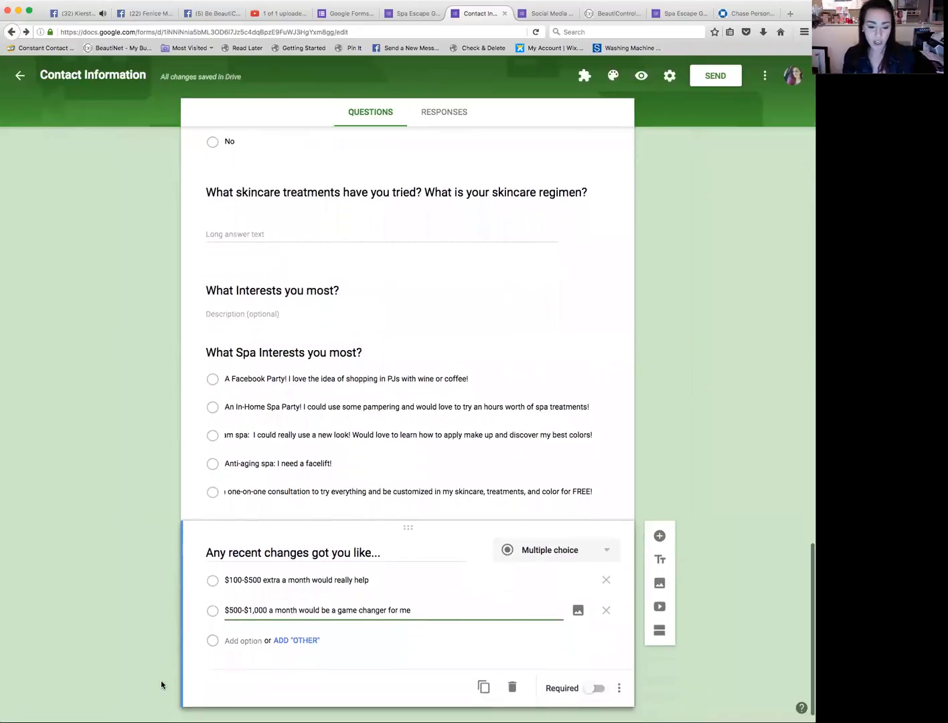
left_click(1, 577)
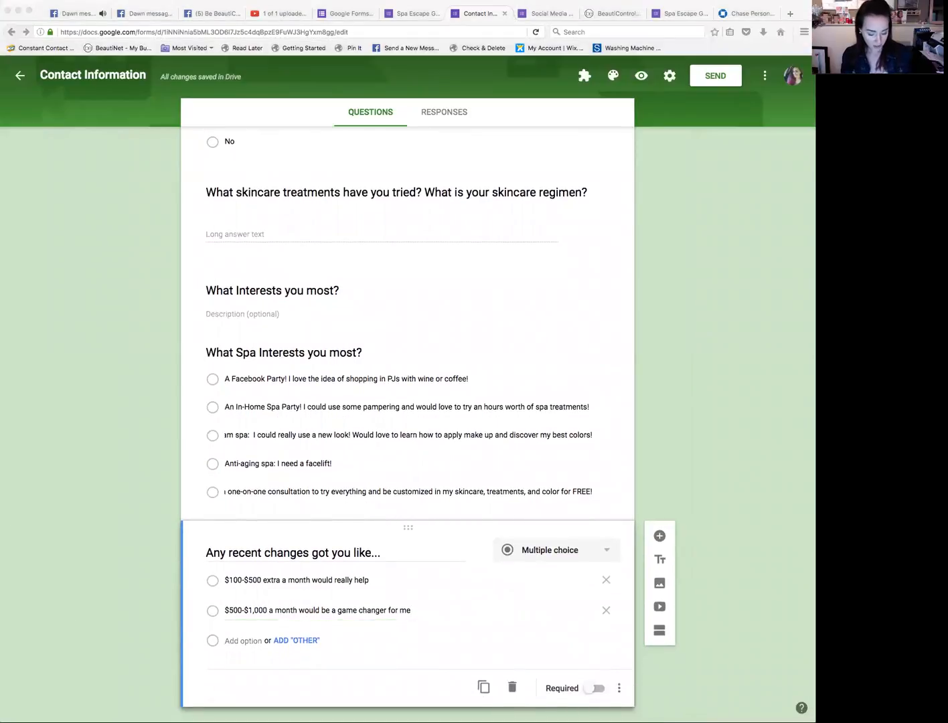
left_click(407, 636)
left_click(240, 642)
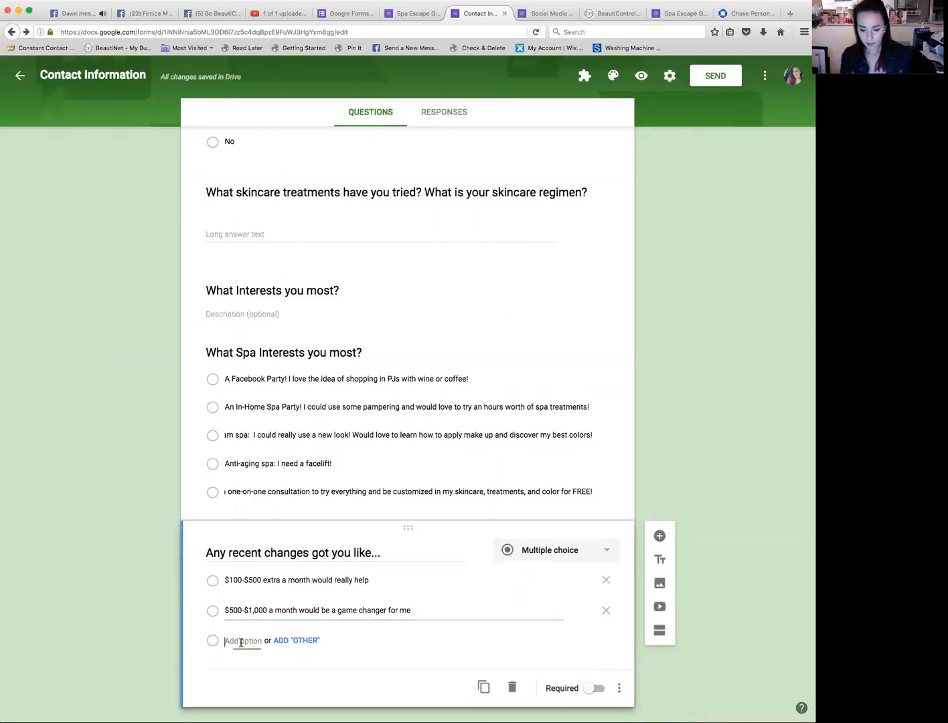
type("$1000+++/month is more like it!!! Send deets!")
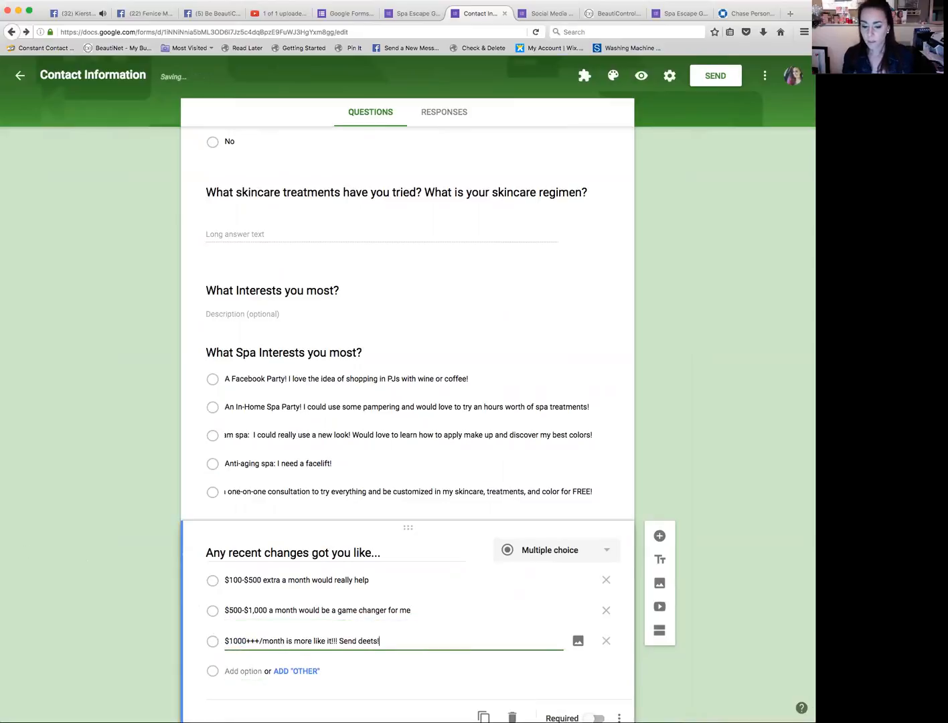
key("super+Tab")
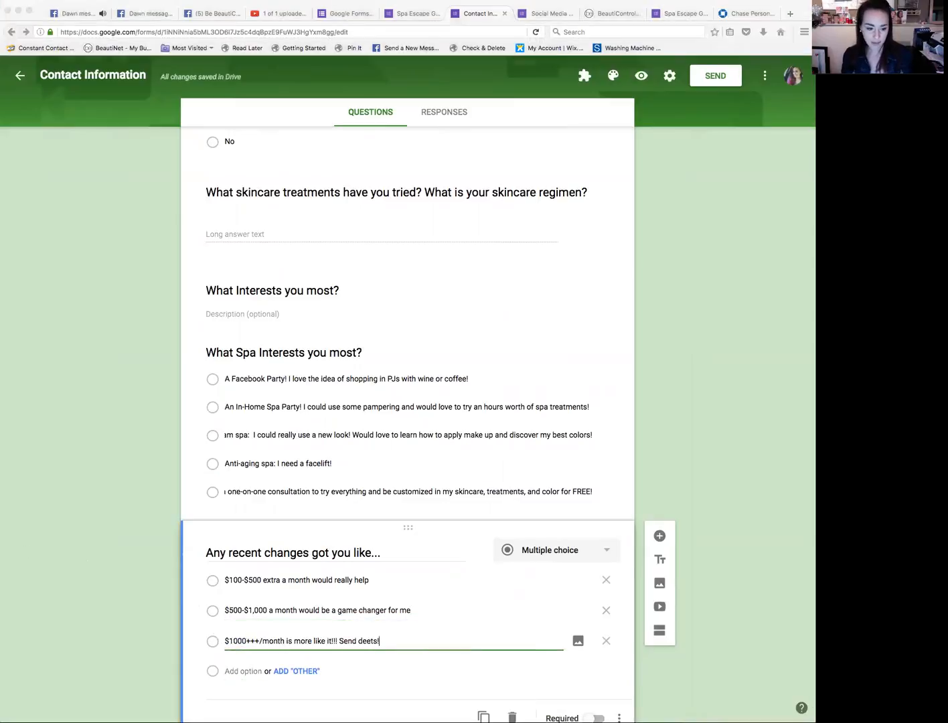
key("super+Tab")
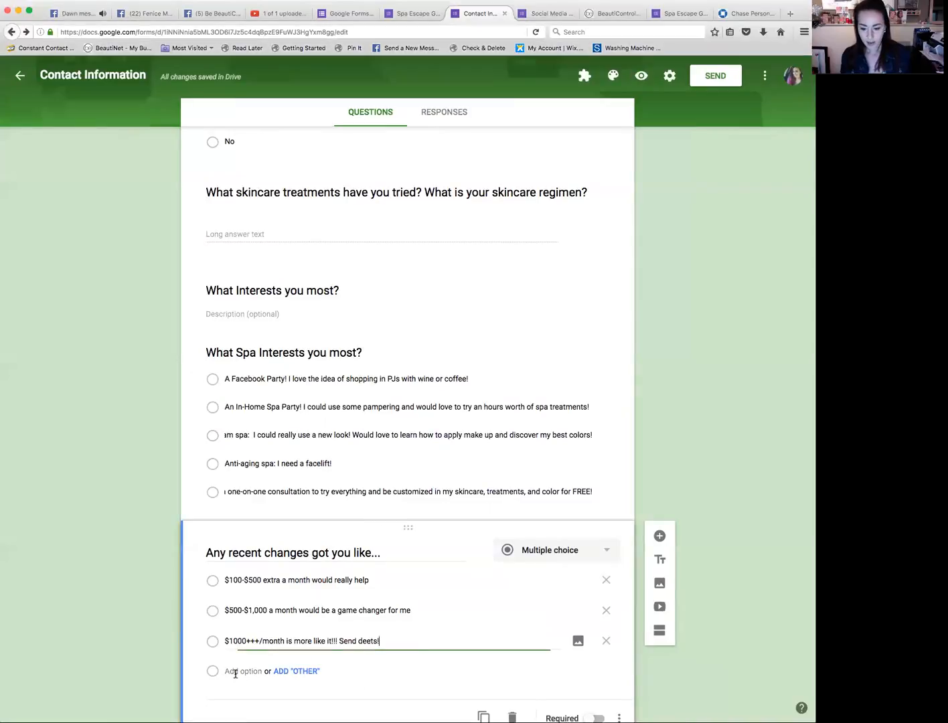
Step: Add two more options to the extra-income question: 'Not now, but I'll share with a friend I know who loves beauty products and could...' and 'No thanks'
left_click(234, 670)
type("Not now, but I'll share with a friend I know who loves beauty products and could...")
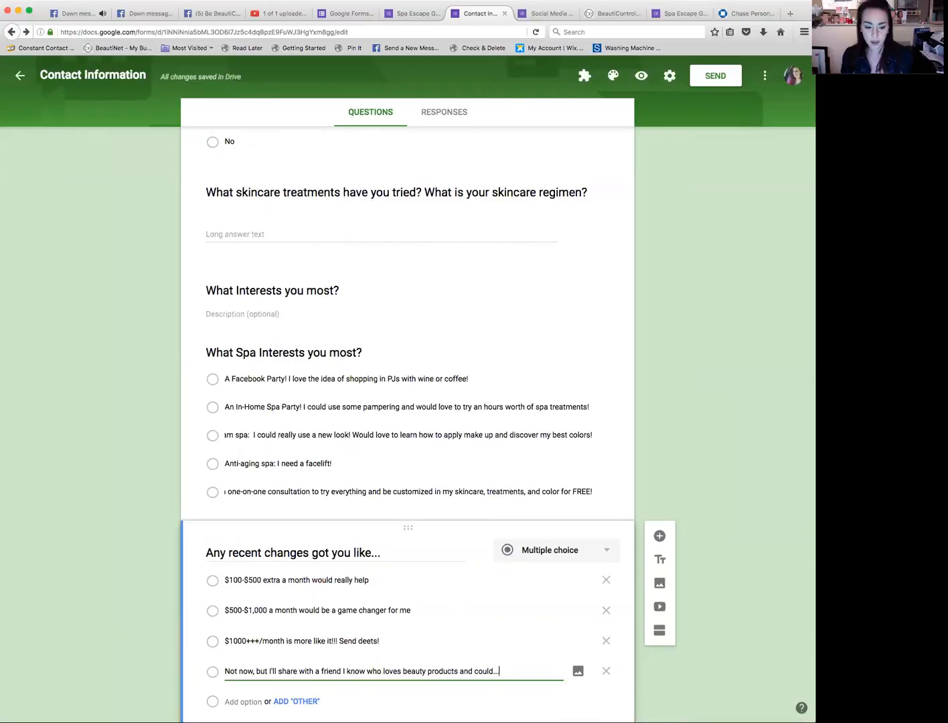
key("super+Tab")
key("super+Tab")
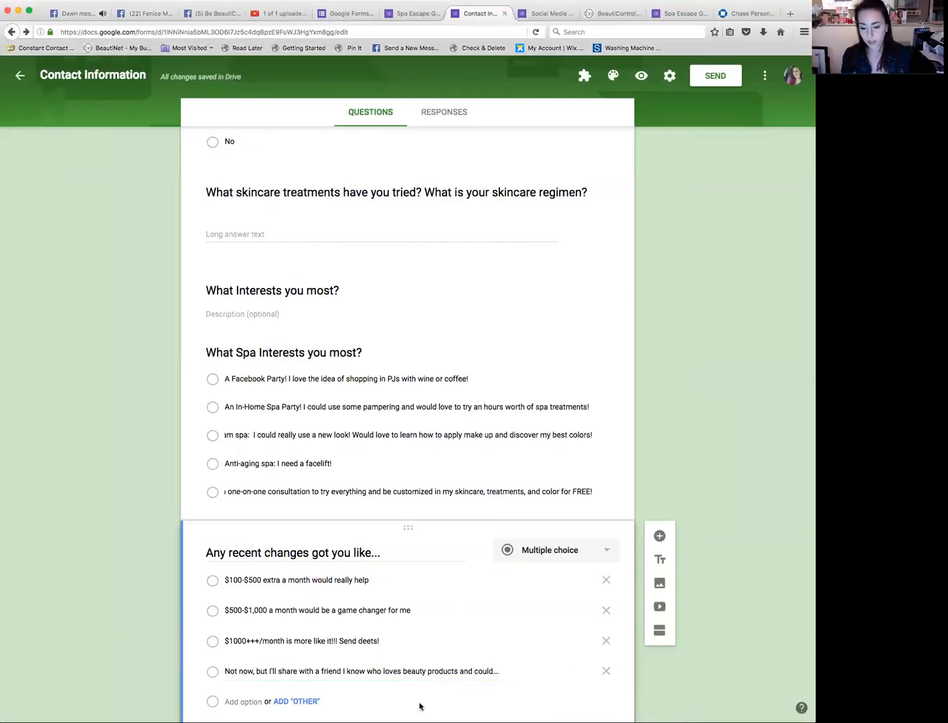
left_click(249, 702)
type("No thanks")
Step: Add a 'No Thanks' option to the 'What Spa Interests you most?' question
scroll(124, 655, "down", 4)
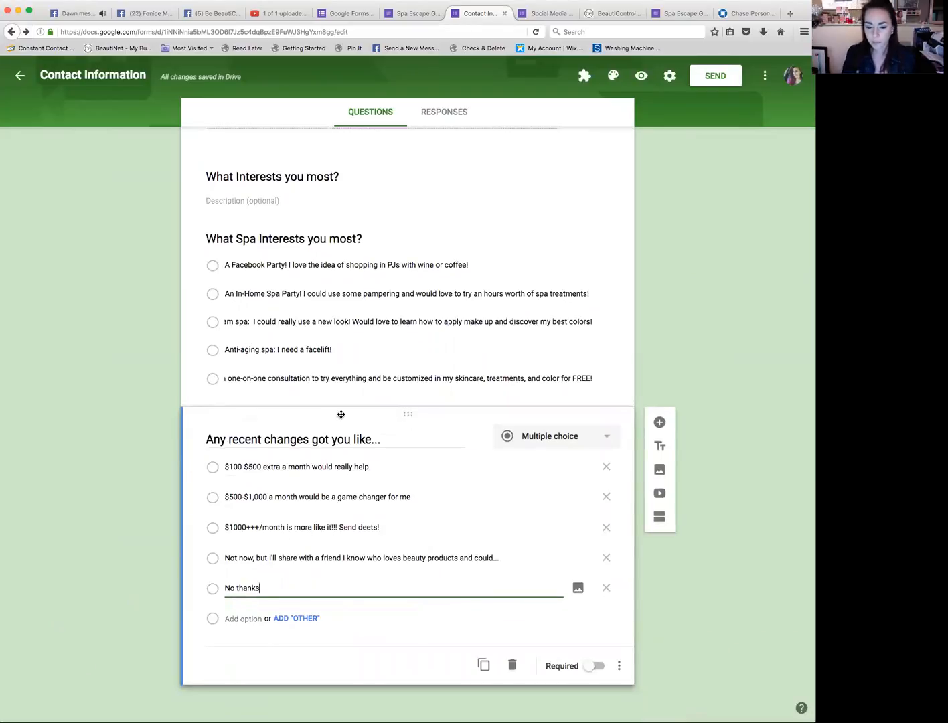
left_click(556, 384)
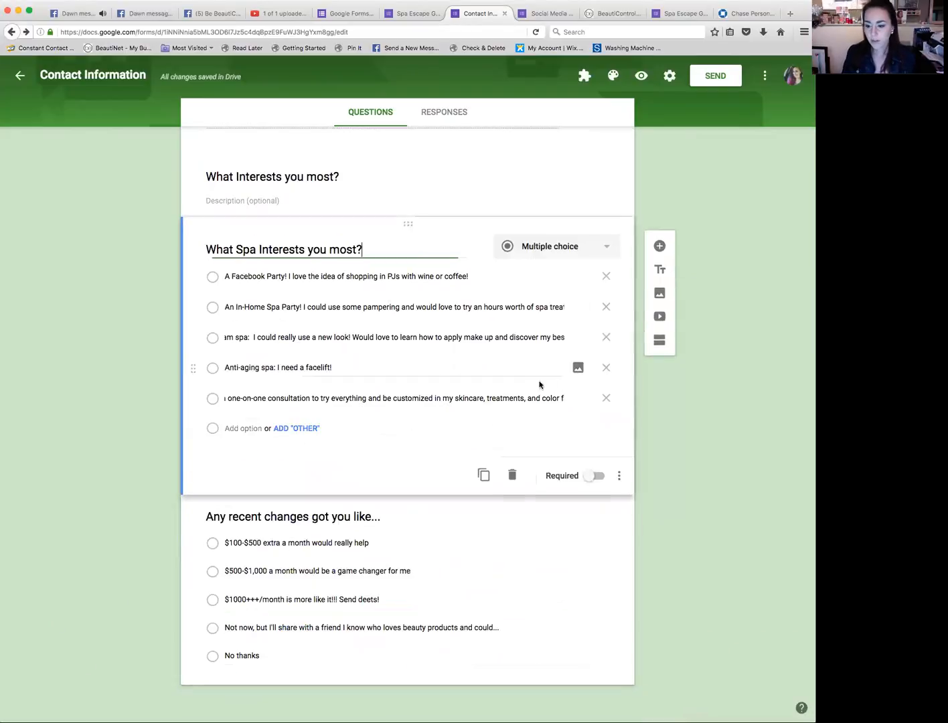
left_click(232, 429)
type("No Thanks")
left_click(699, 394)
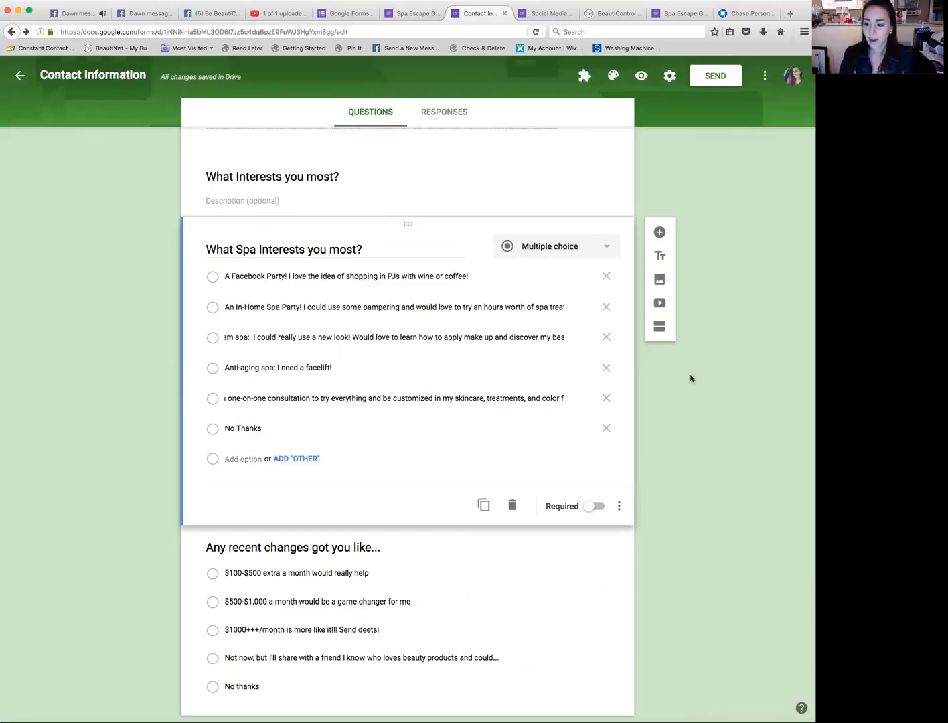
Step: Add a title block after the extra-income question titled 'How would you like me to serve you in 2017?'
left_click(599, 581)
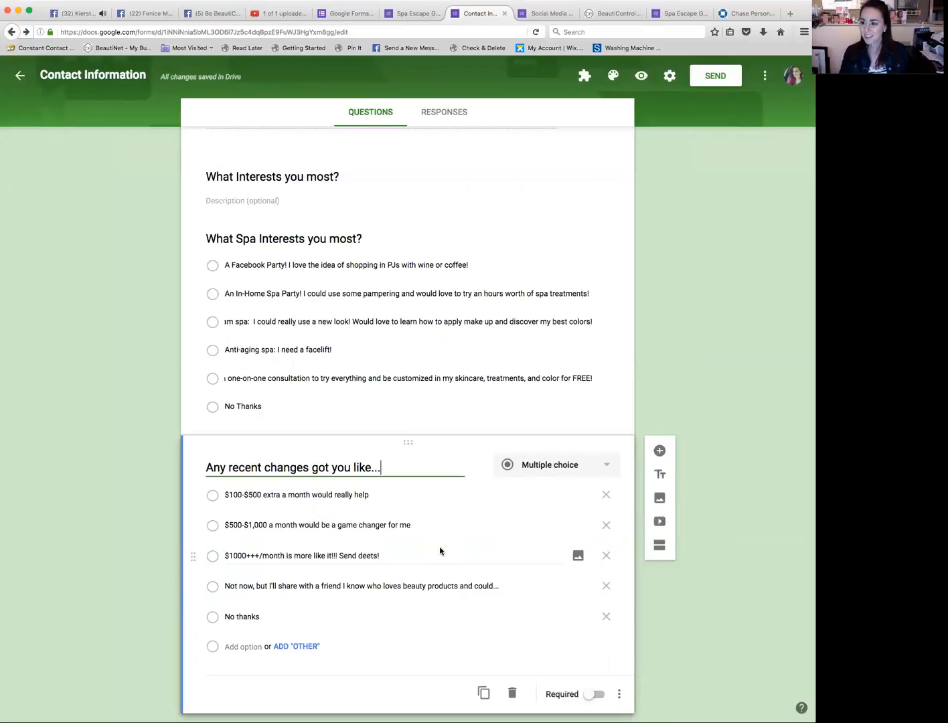
left_click(2, 580)
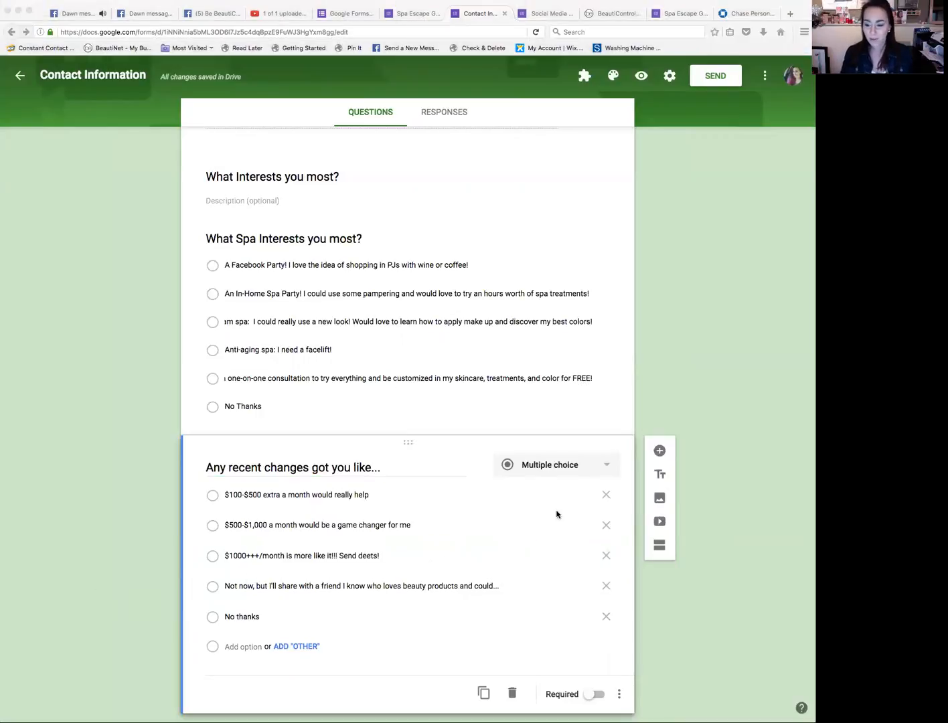
left_click(575, 524)
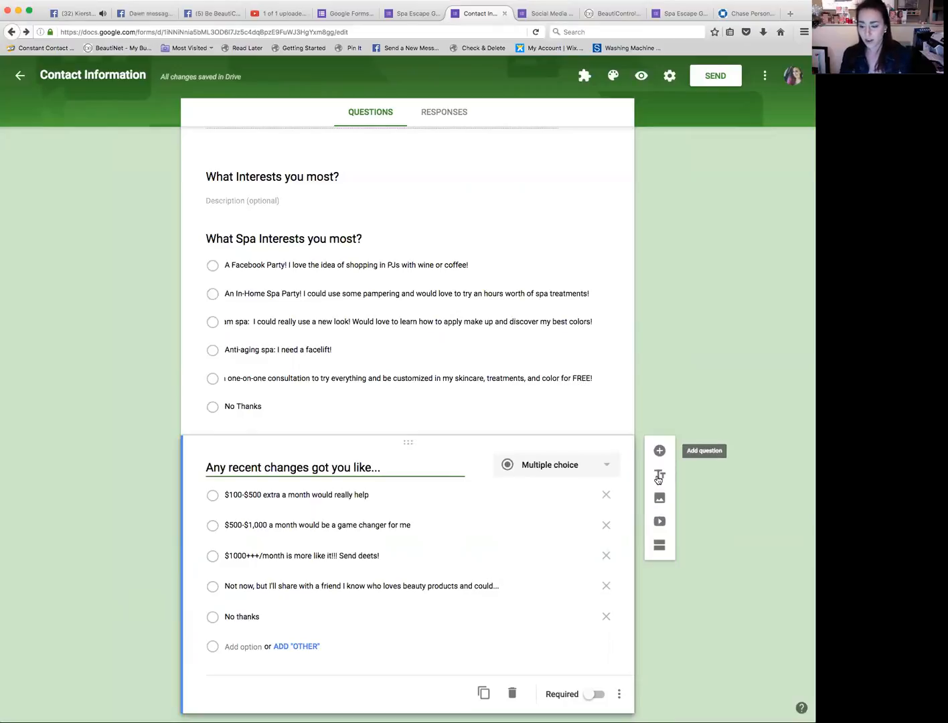
left_click(658, 475)
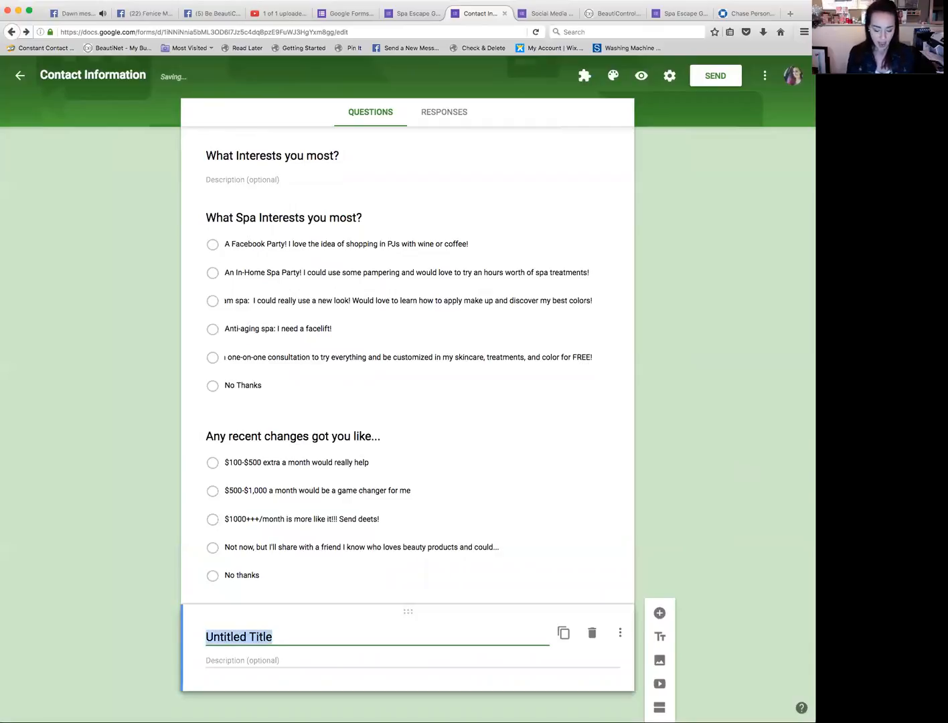
type("How would you like e")
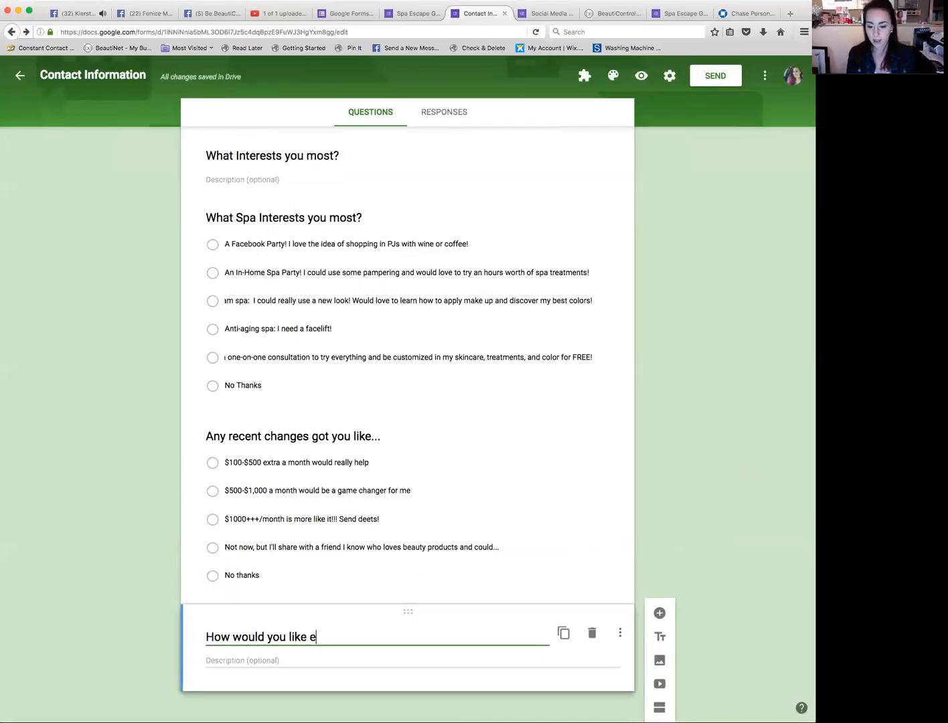
key("BackSpace")
type("me to se")
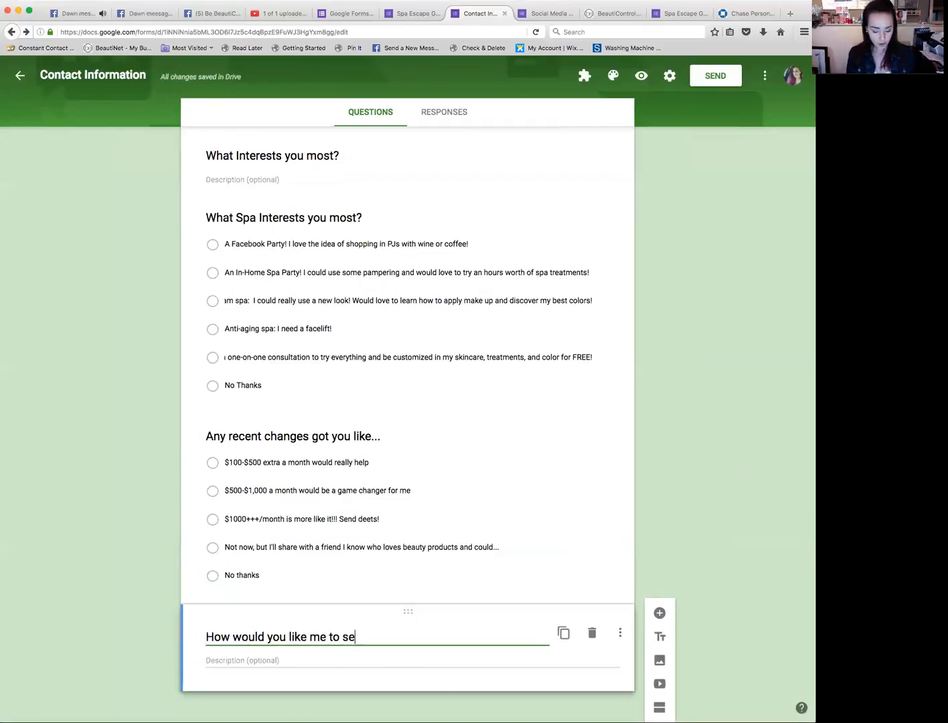
type("rve you in 2017")
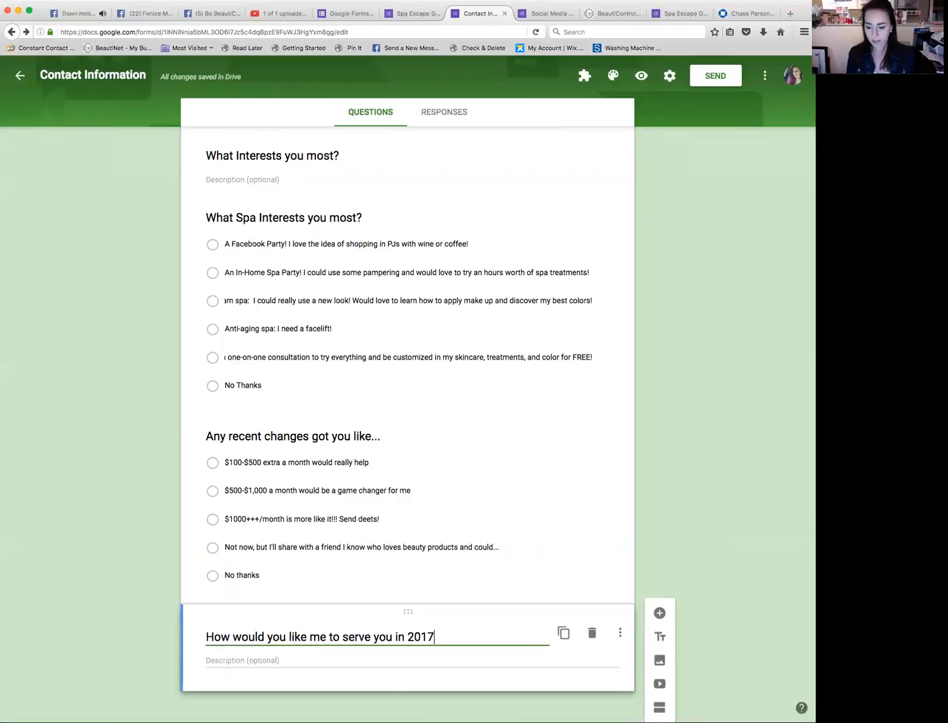
type("?")
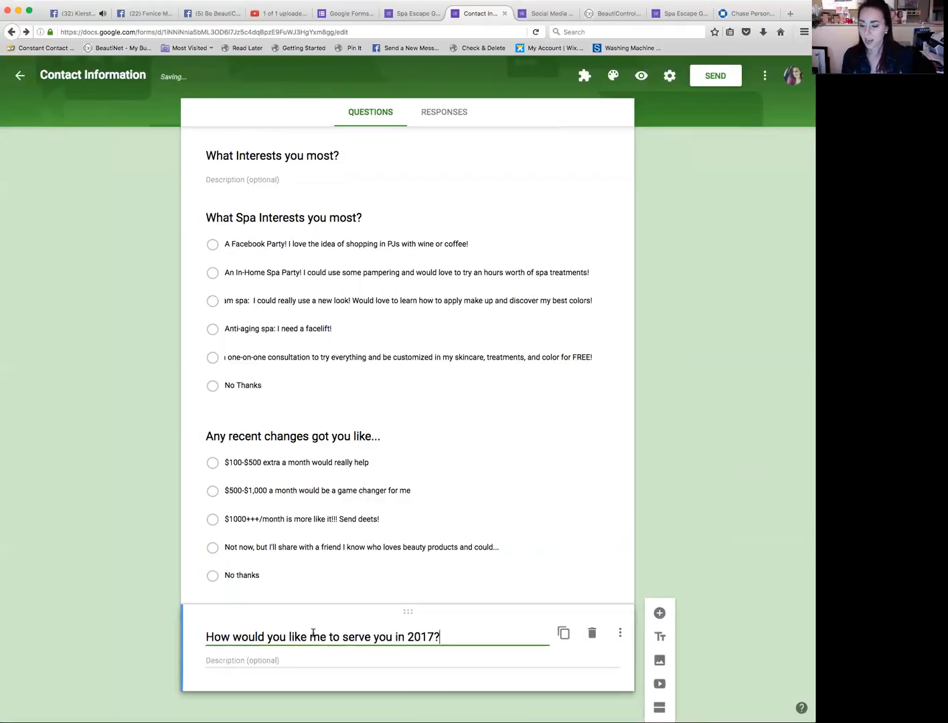
Step: Add a new multiple choice question below the title block
left_click(620, 634)
left_click(624, 634)
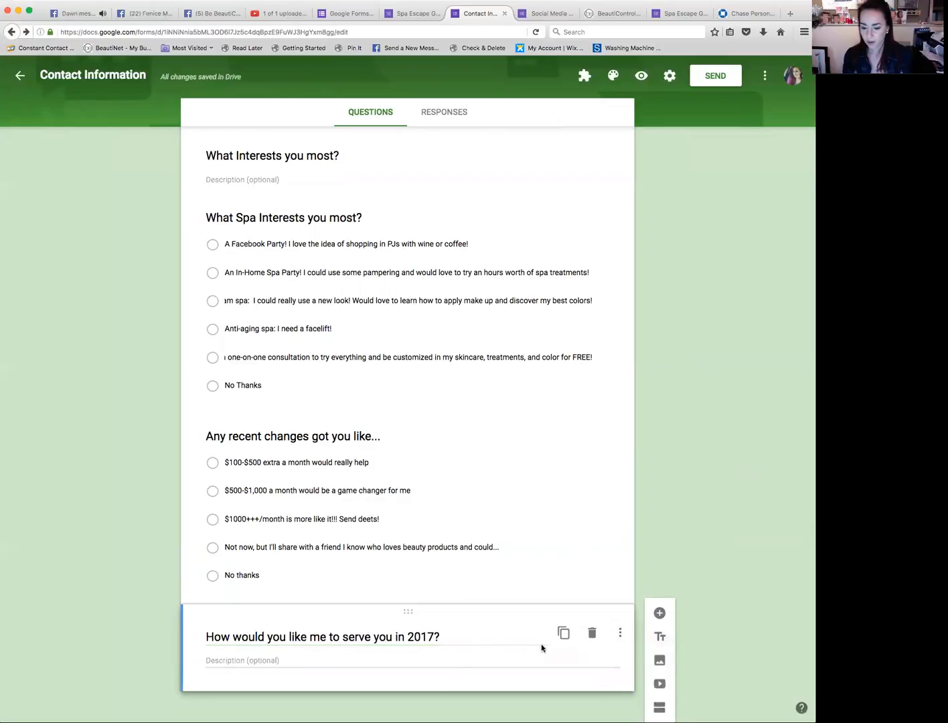
left_click(659, 614)
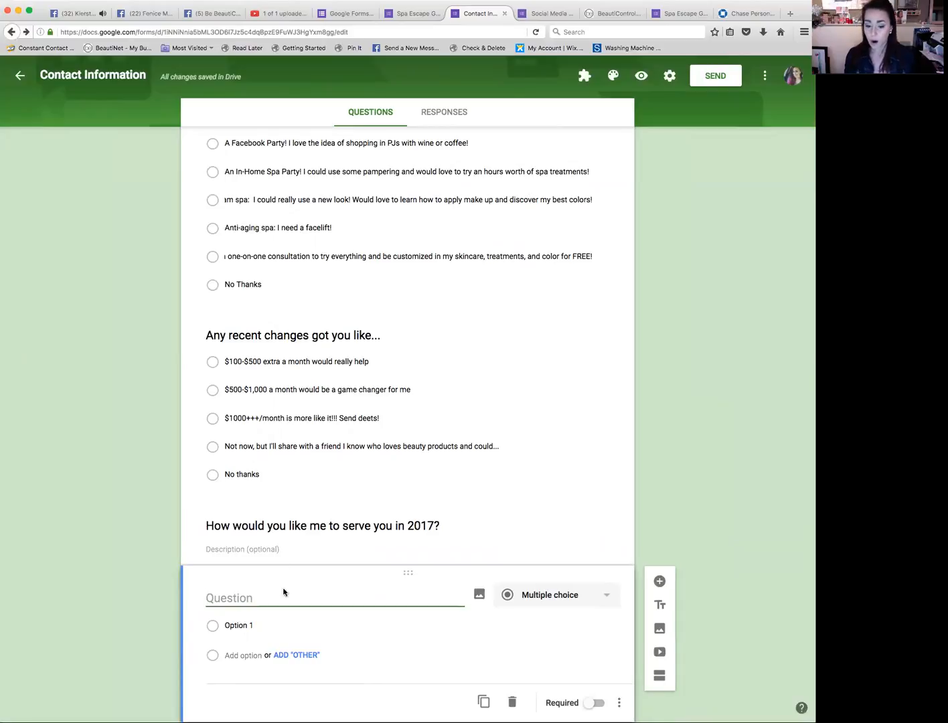
Step: Begin the title block's description with 'Thank you so much for filling out my google form today!'
left_click(258, 548)
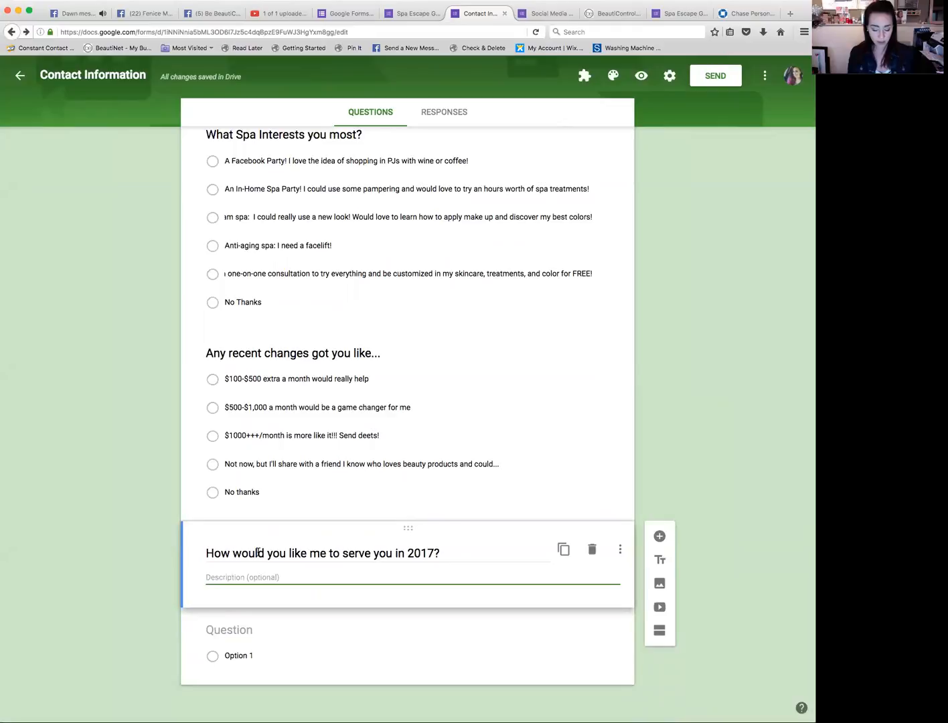
type("Thank you")
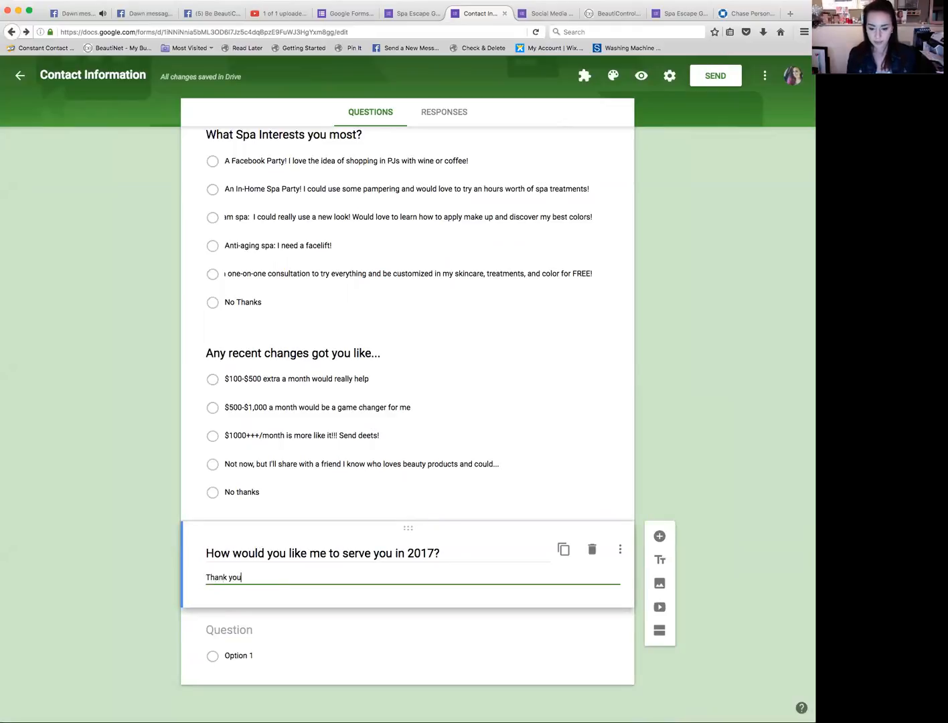
type(" so much for filling out my google form today! One o")
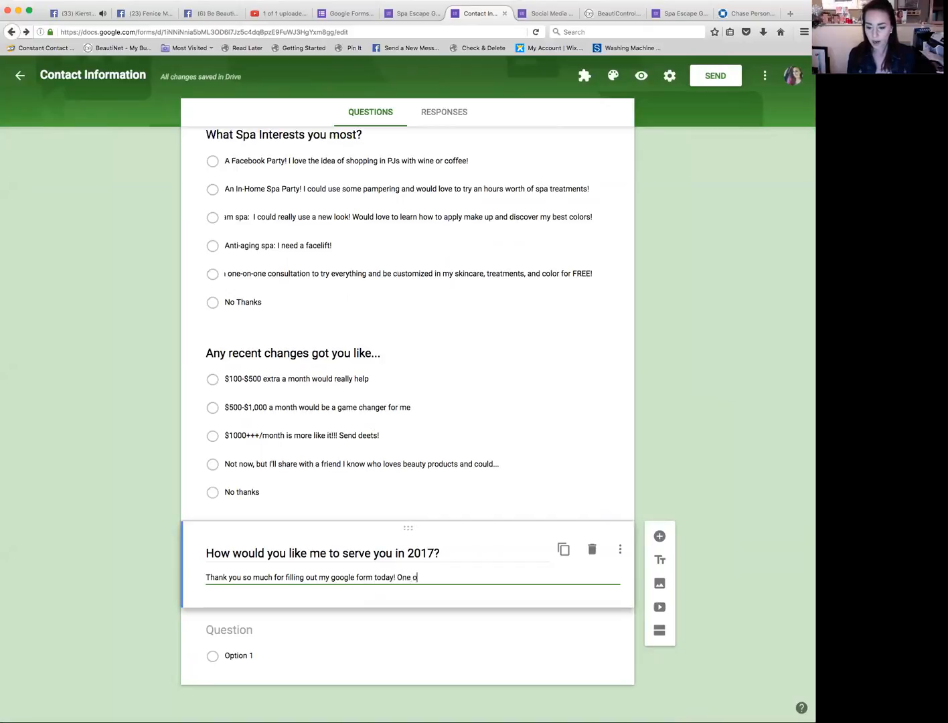
type("f the most i")
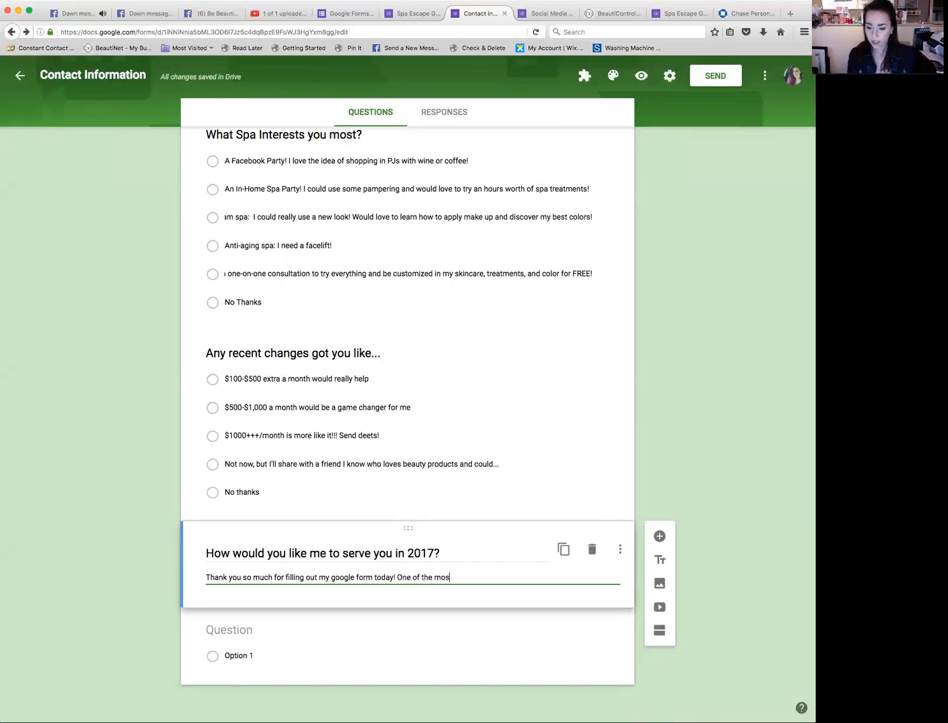
key("BackSpace")
key("BackSpace")
key("BackSpace")
key("BackSpace")
key("BackSpace")
key("BackSpace")
key("BackSpace")
key("BackSpace")
key("BackSpace")
key("BackSpace")
key("BackSpace")
key("BackSpace")
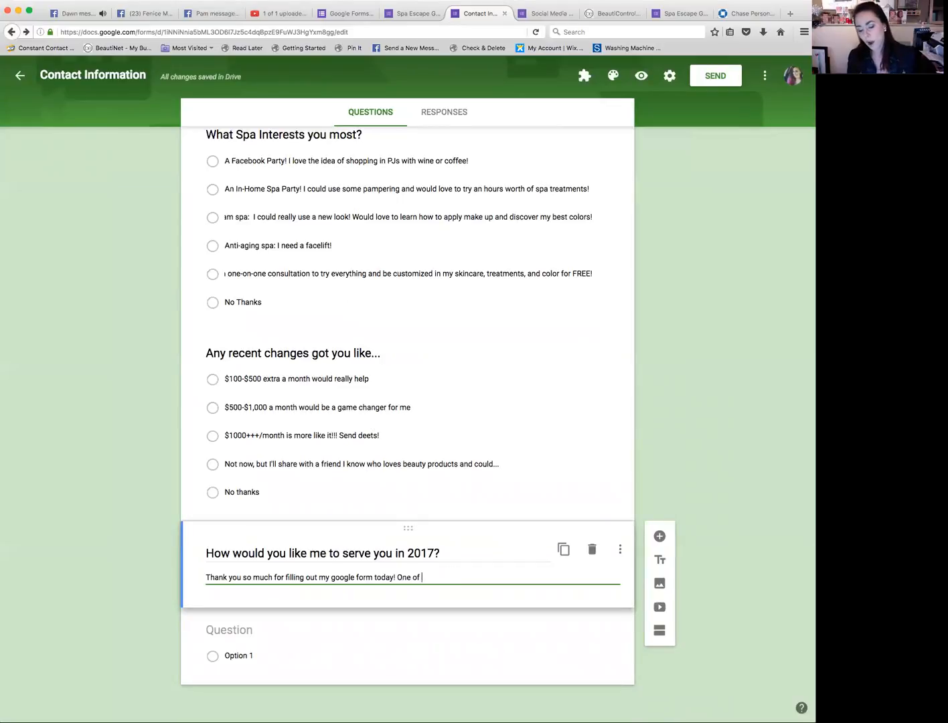
key("BackSpace")
key("BackSpace")
key("BackSpace")
key("BackSpace")
Step: Continue the title block's description with 'I am organizing my business with BeautiControl onto social media this year to better serve my clients.'
type("I am organi")
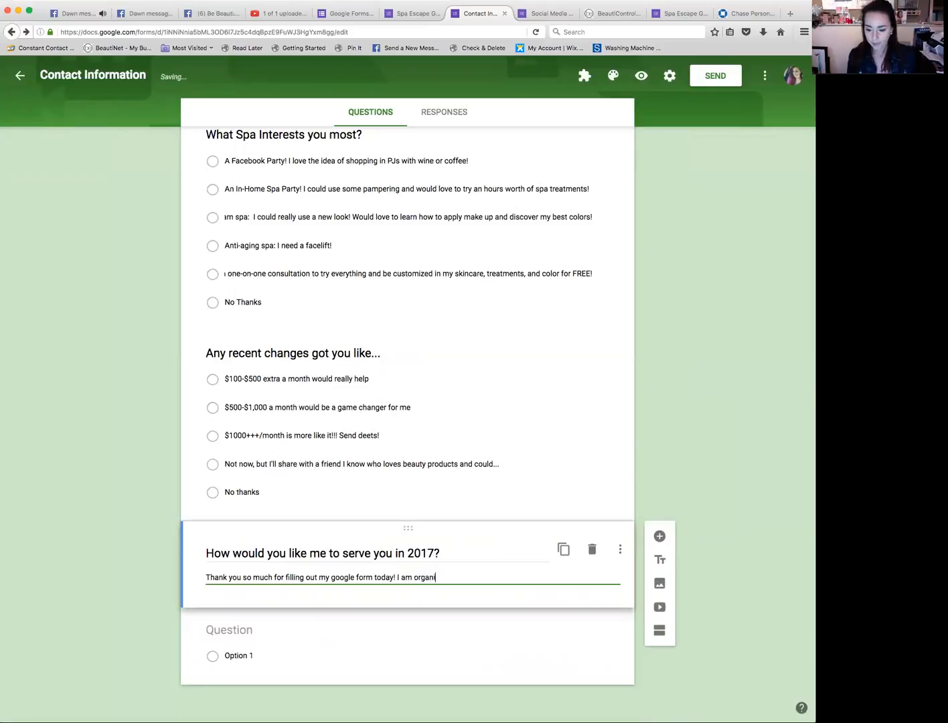
type("zing my busi")
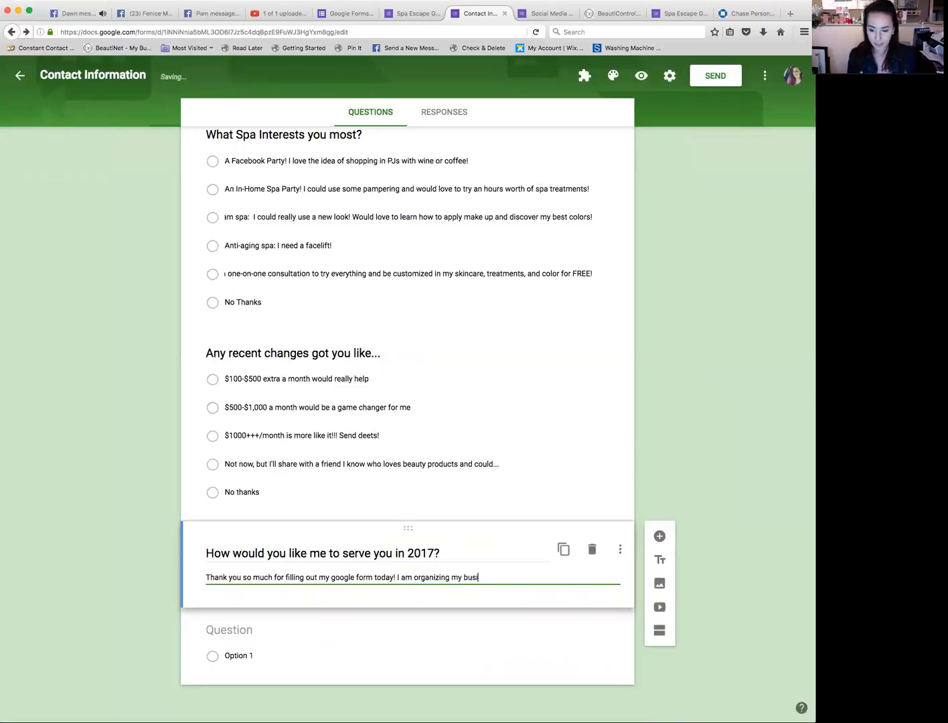
type("ness with Beauti")
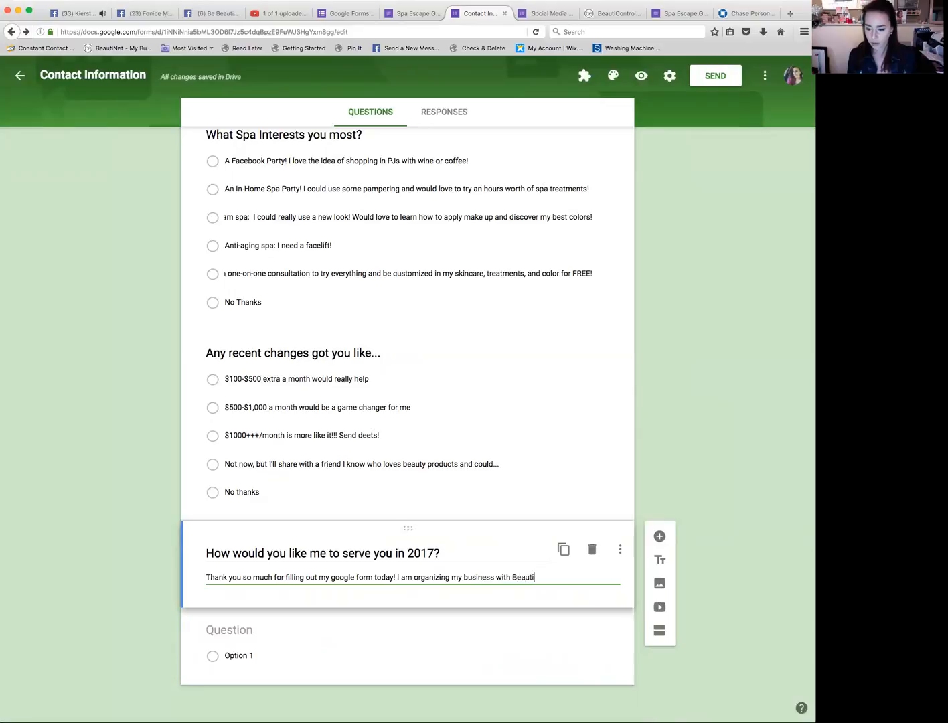
type("Control onto so")
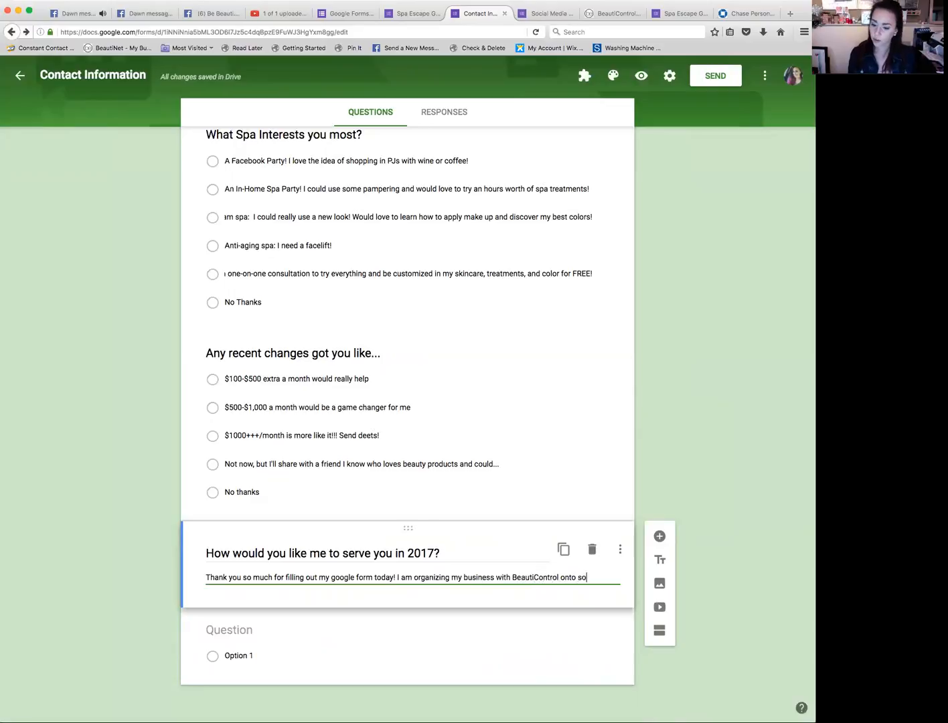
type("cial media ")
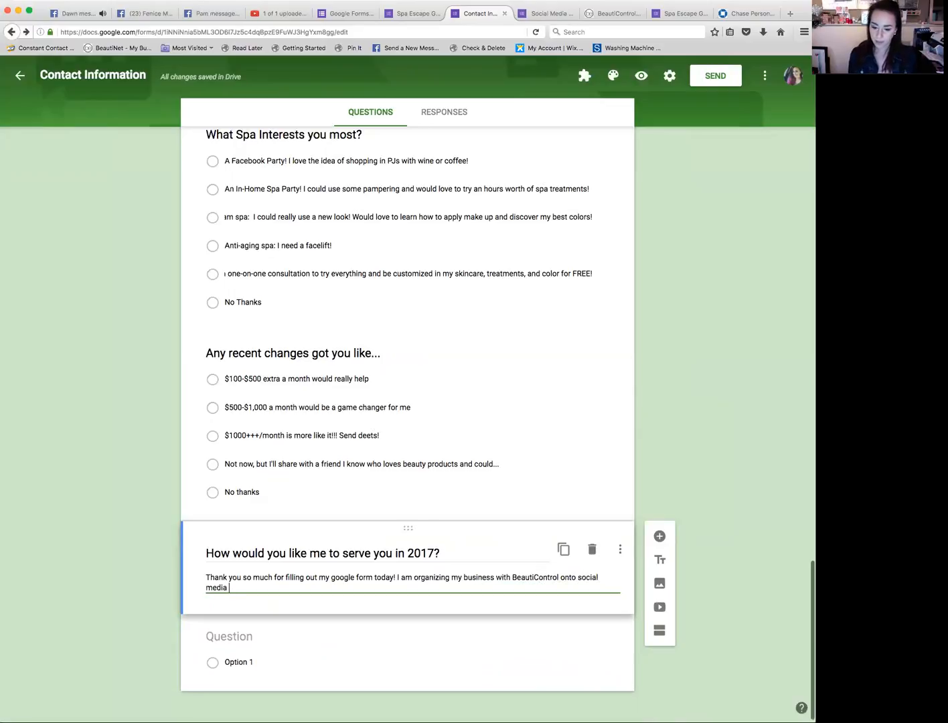
type("this y")
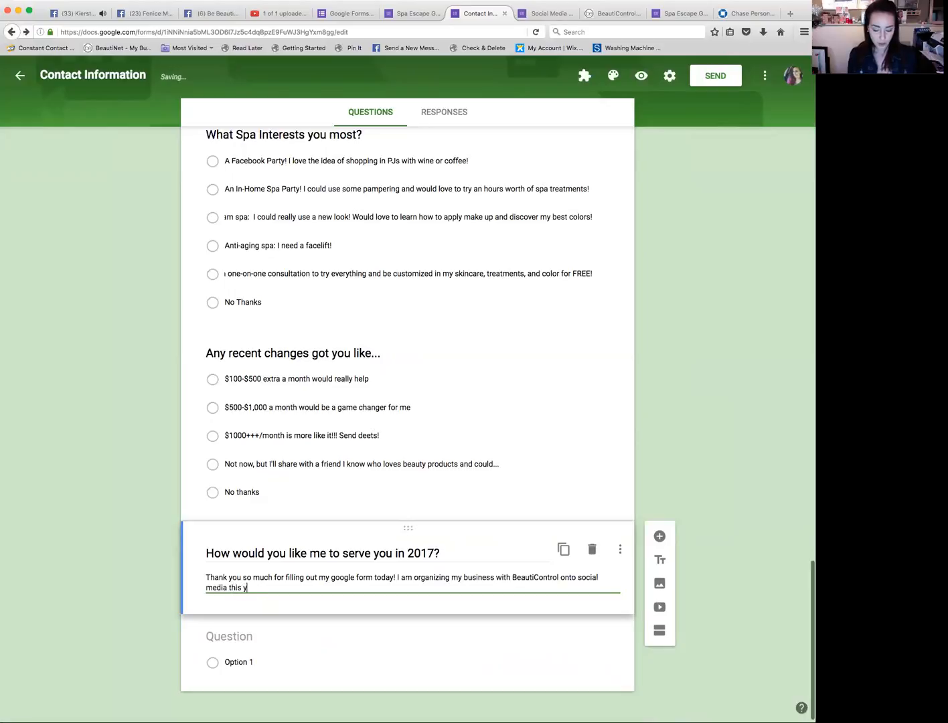
type("ear to better se")
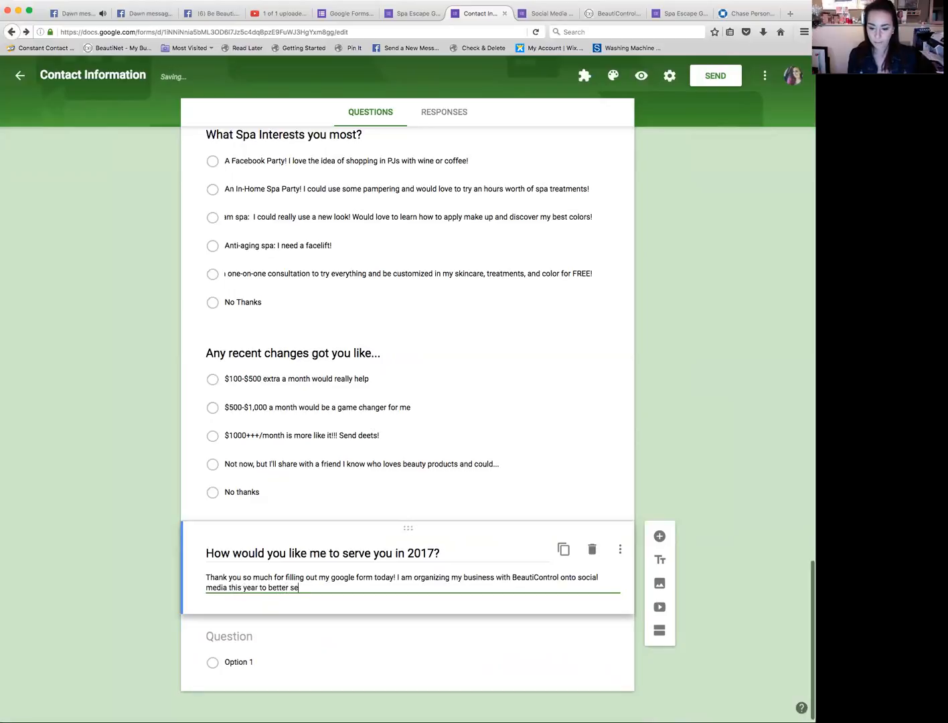
type("rve my clients. IT wou")
key("BackSpace")
key("BackSpace")
key("BackSpace")
key("BackSpace")
key("BackSpace")
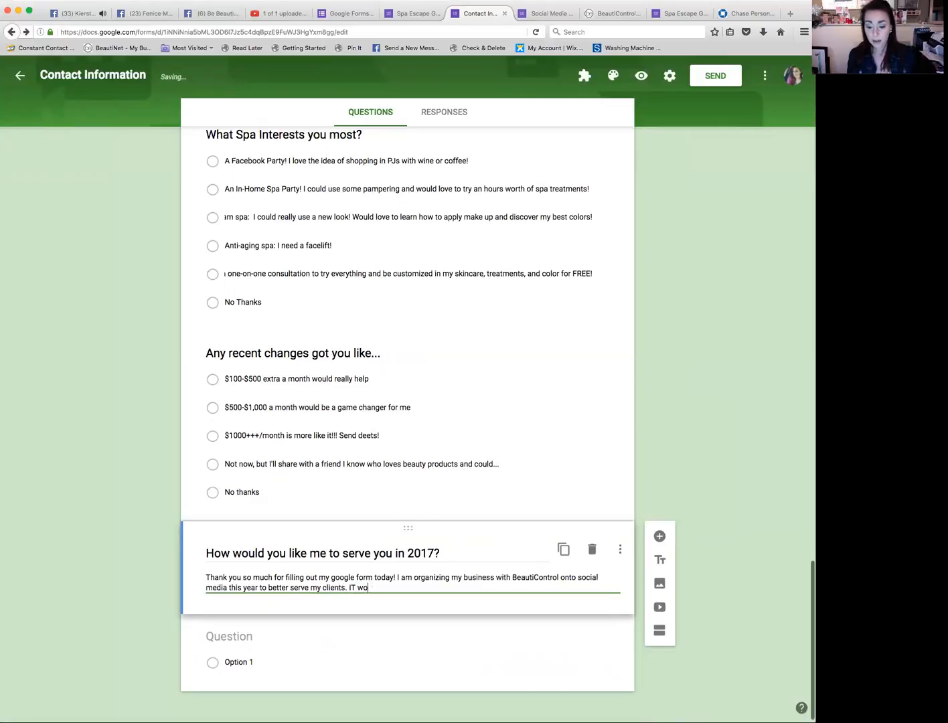
Step: Finish the description with 'It would be so helpful for you to fill out this survey so that I can better serve you!'
type("t would be ")
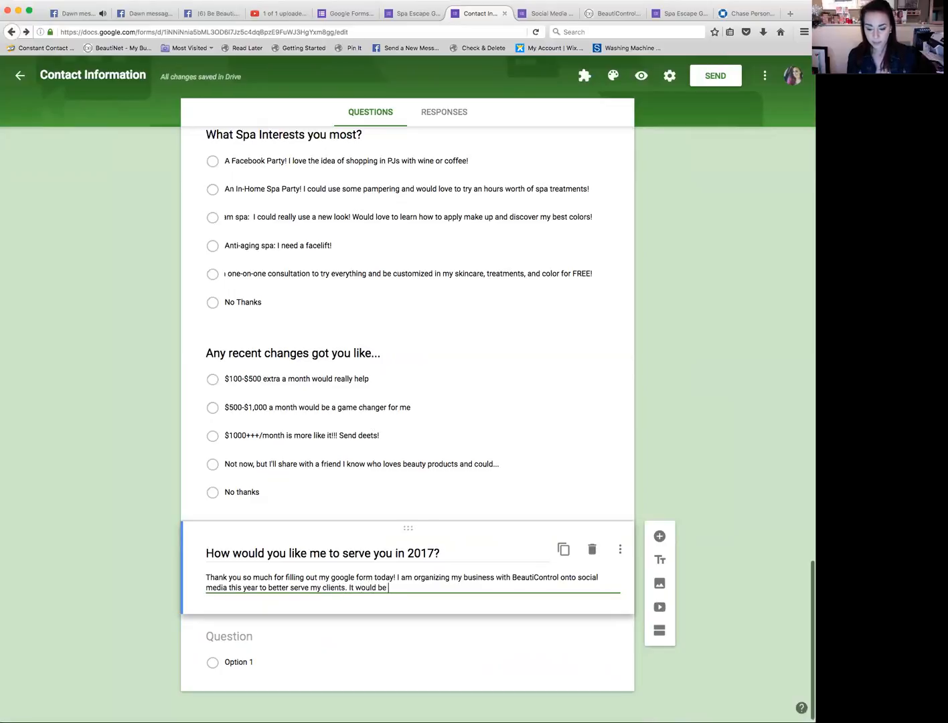
type("so heplful")
key("BackSpace")
key("BackSpace")
key("BackSpace")
key("BackSpace")
key("BackSpace")
key("BackSpace")
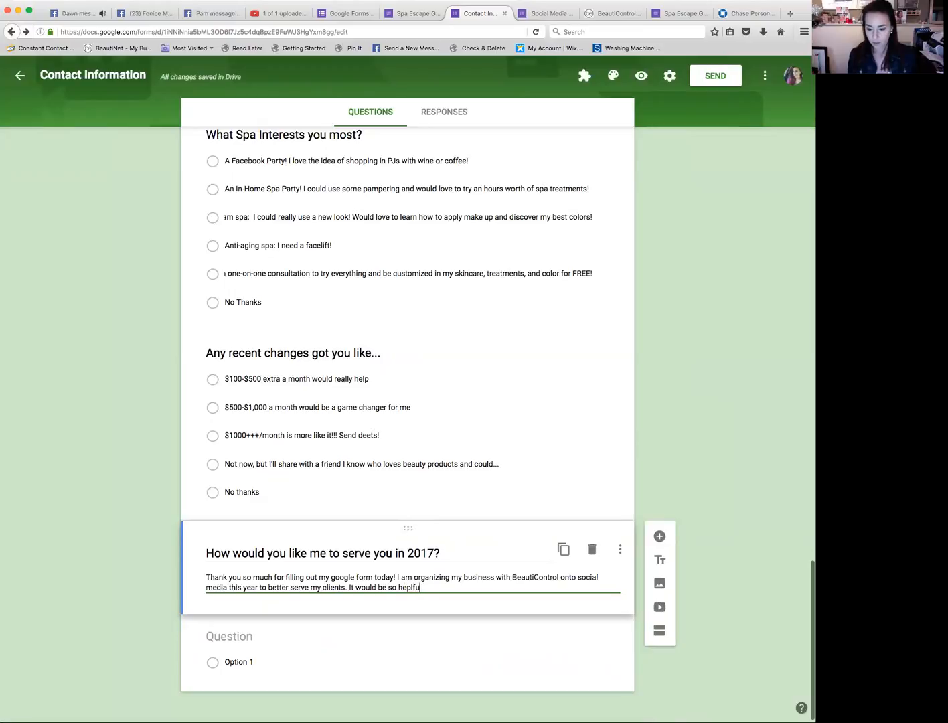
type("lp")
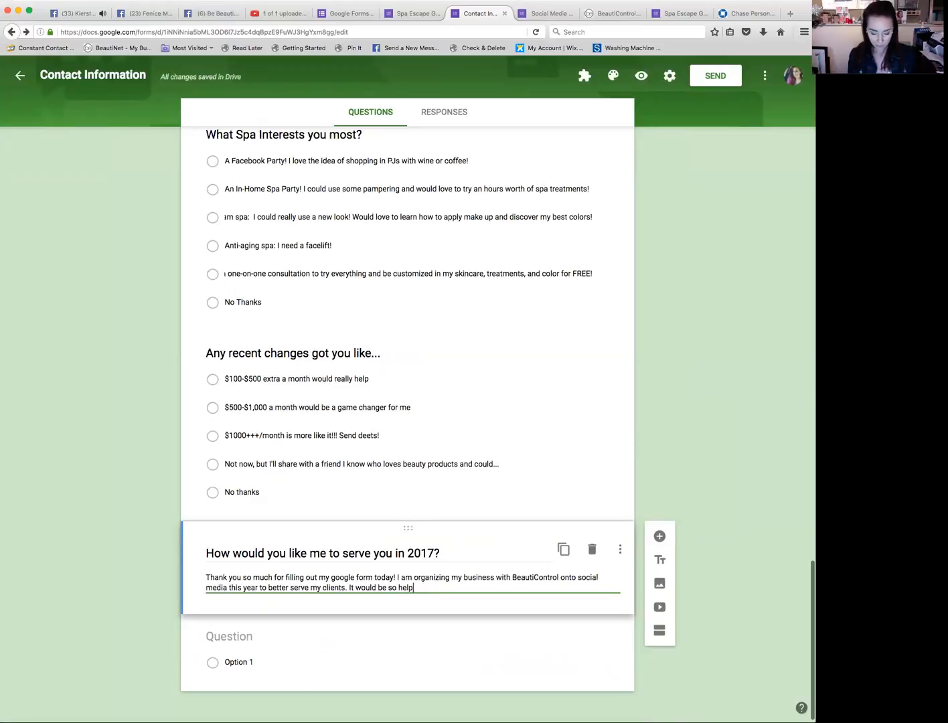
type("ful for you to ")
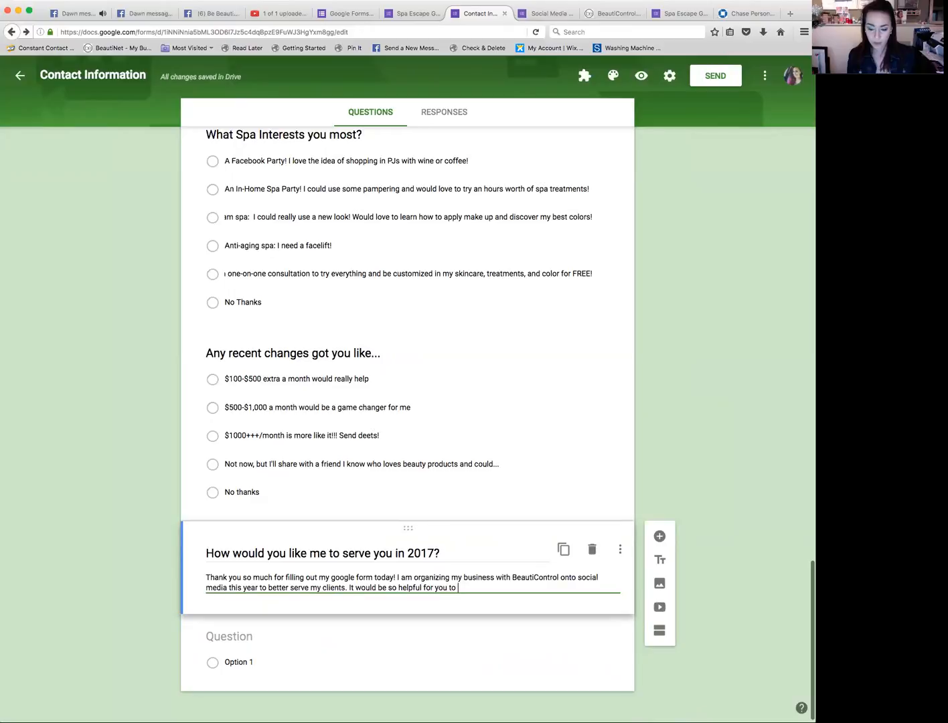
type("fill out this ")
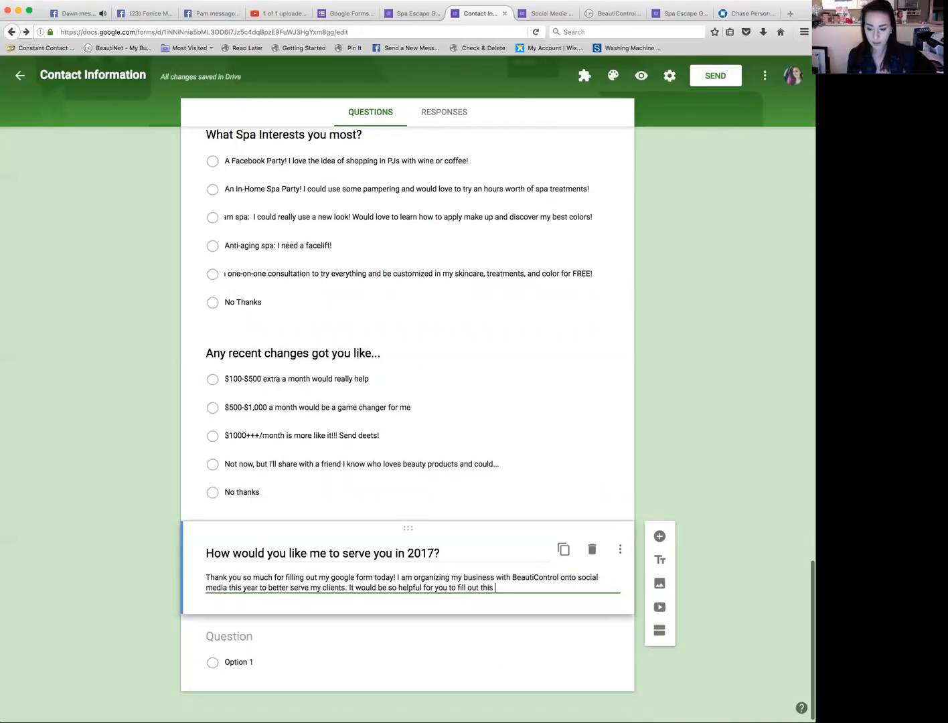
type("servey to")
key("BackSpace")
key("BackSpace")
key("BackSpace")
key("BackSpace")
key("BackSpace")
key("BackSpace")
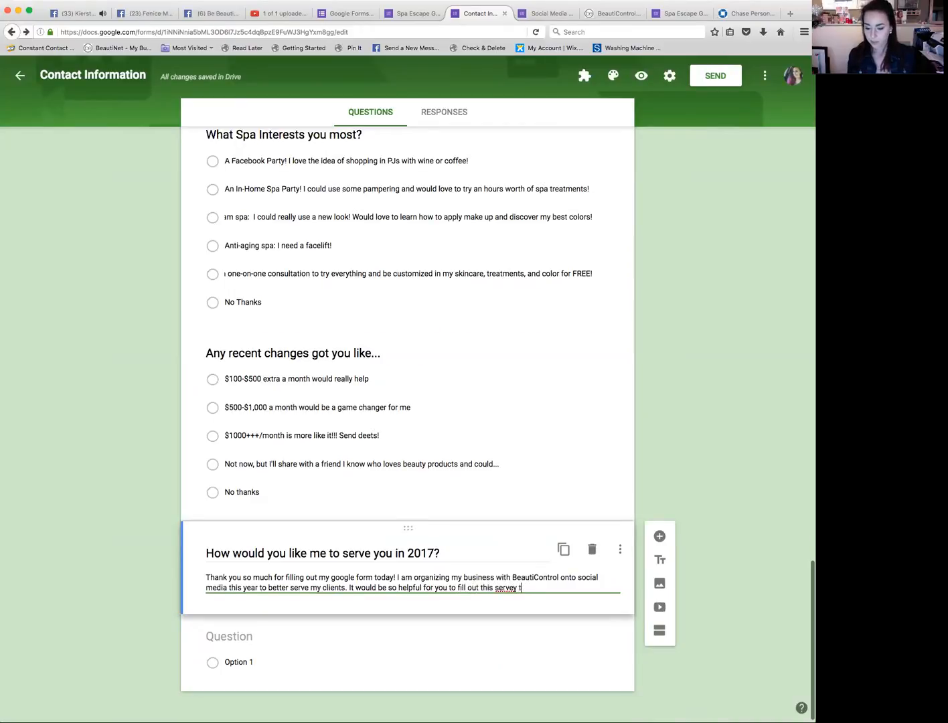
key("BackSpace")
key("BackSpace")
key("BackSpace")
type("urvey to")
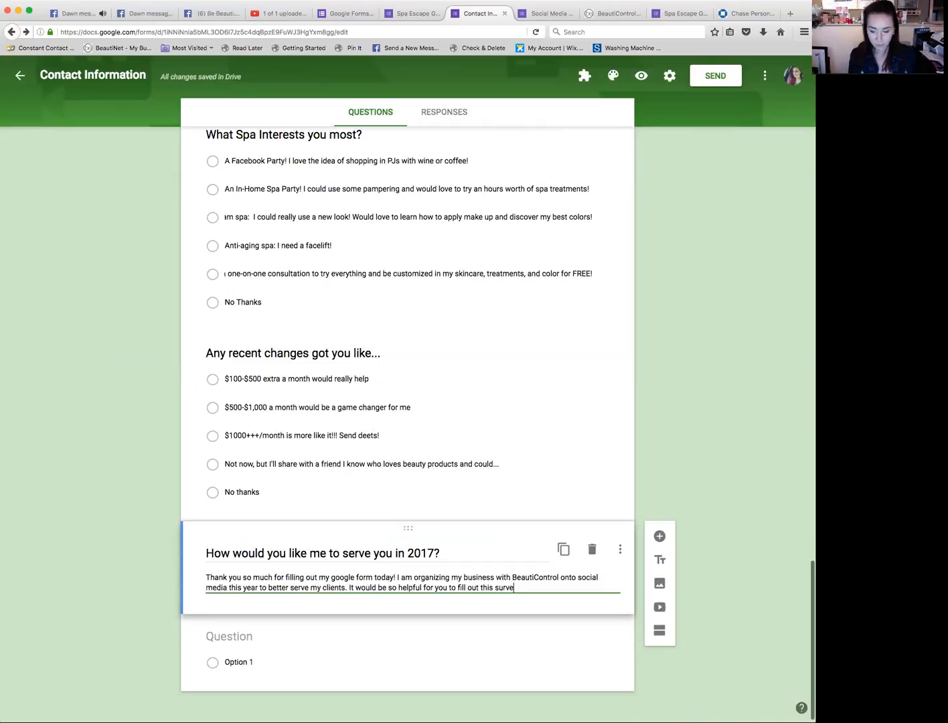
key("BackSpace")
key("BackSpace")
type("so that I can better serve you!")
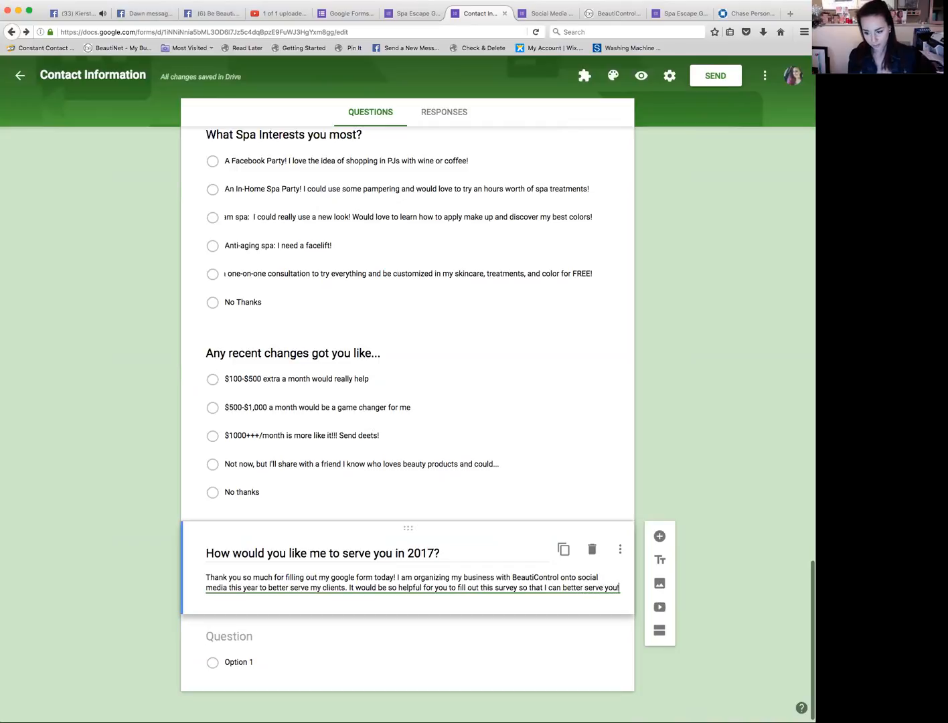
Step: Title the new question 'Would you like to be in my Facebook VIP client group for fun, giveaways, teaching you how to use your skincare and color for 2017?'
left_click(260, 638)
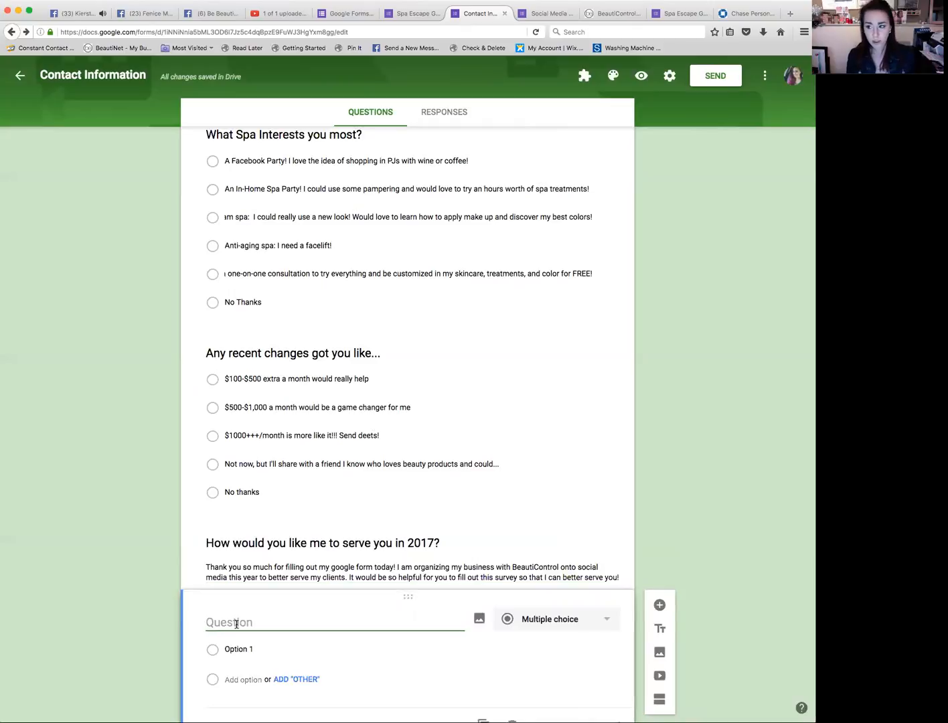
type("Would you like to be in my Facebook VIP client group for e")
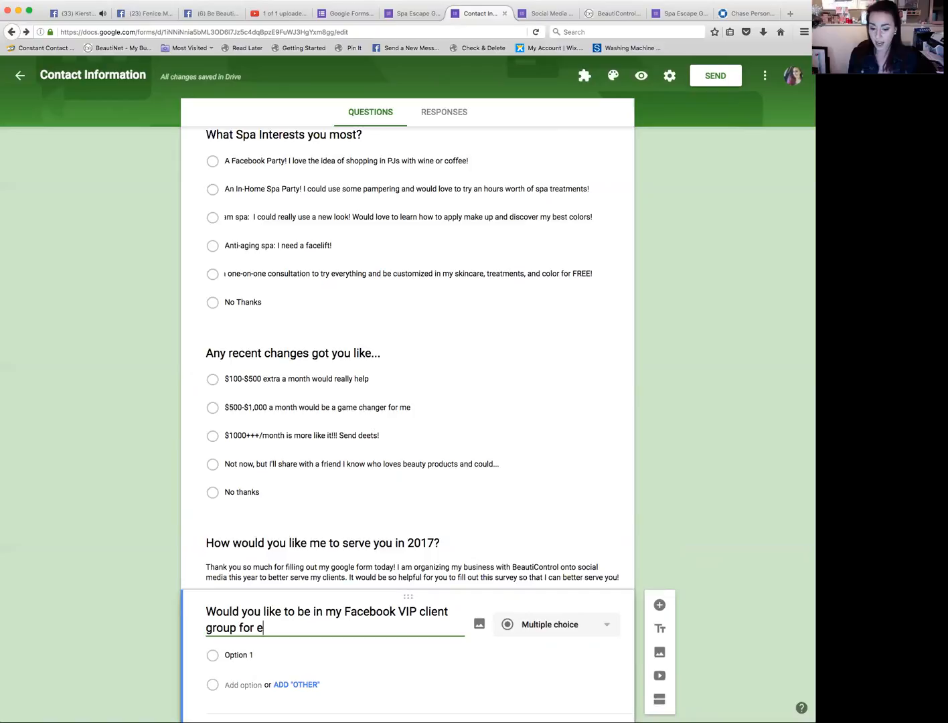
key("BackSpace")
type("fun, giveaways, tra")
key("BackSpace")
key("BackSpace")
type("eaching you how to use your skincare and color for 2017?")
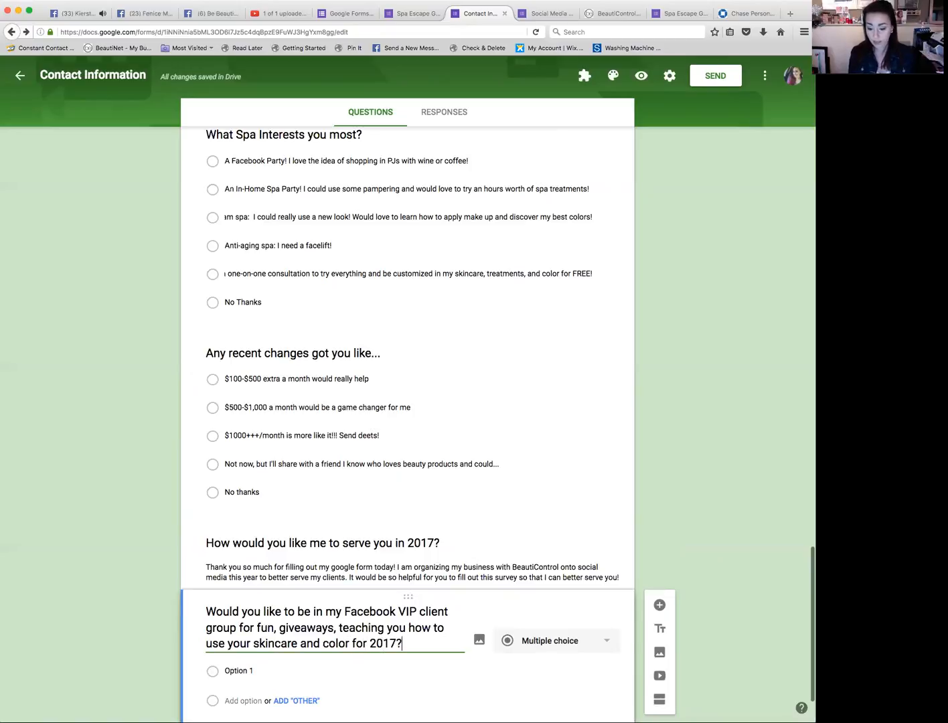
Step: Replace the first option with 'Sounds Great! I love free stuff!'
left_click(322, 670)
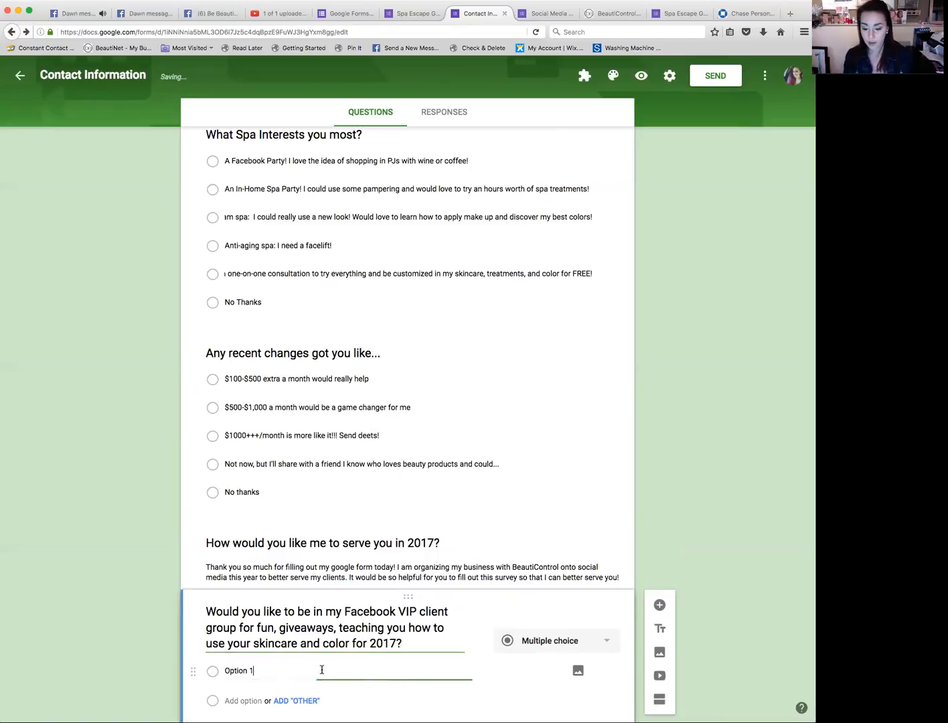
key("BackSpace")
key("BackSpace")
key("BackSpace")
key("BackSpace")
key("BackSpace")
key("BackSpace")
key("BackSpace")
key("BackSpace")
type("Sounds Gre")
type("at! I love fr")
type("ee stuff")
type("?")
key("BackSpace")
type("!")
Step: Add a second option 'Send me more information'
left_click(248, 645)
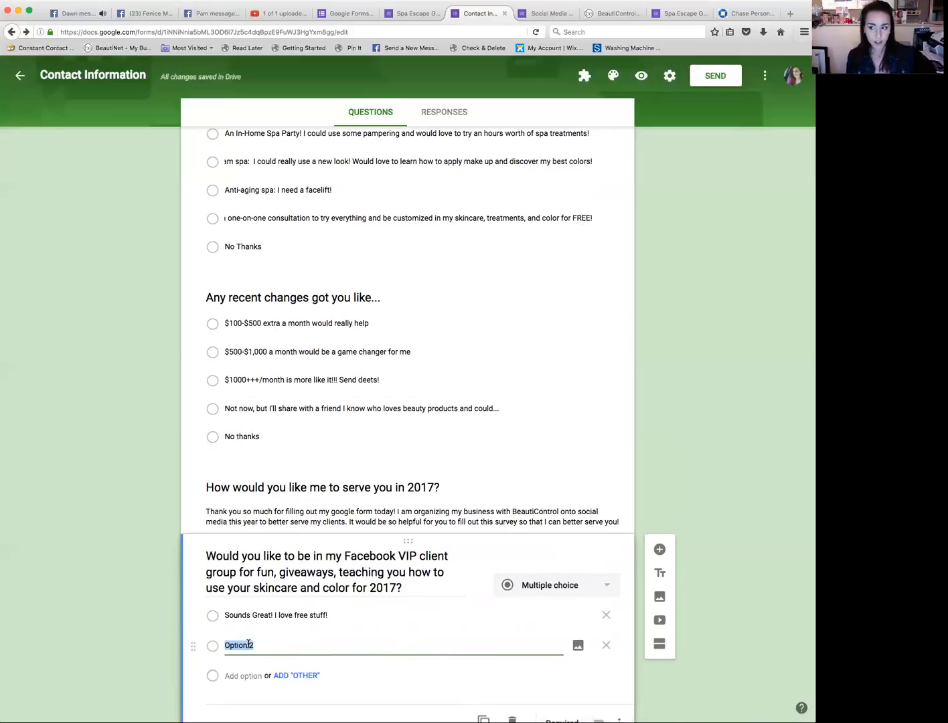
type("N")
key("BackSpace")
type("S")
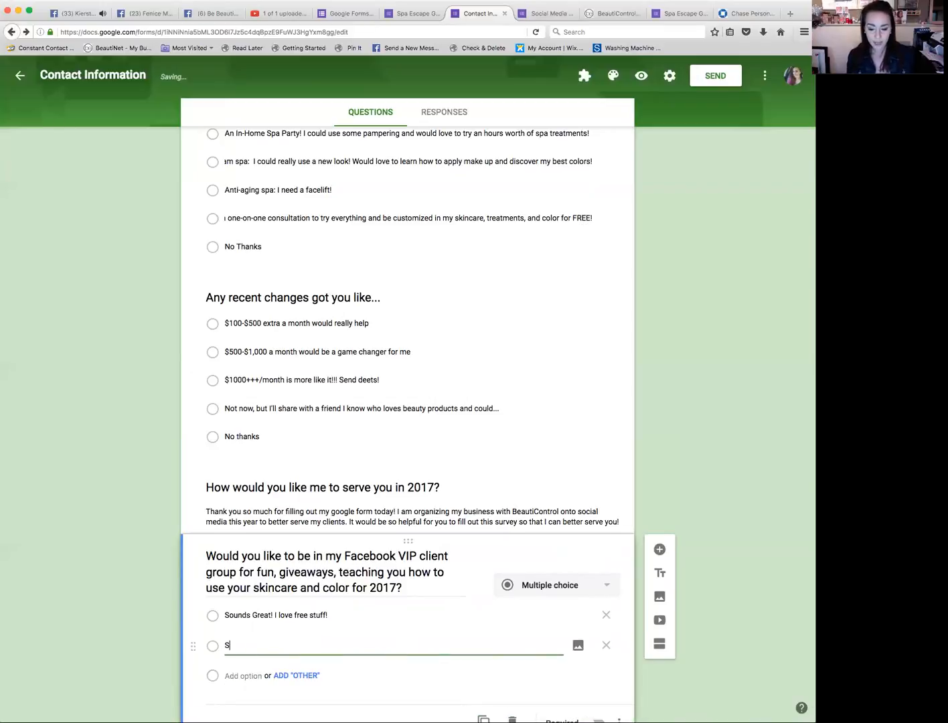
type("end me more information")
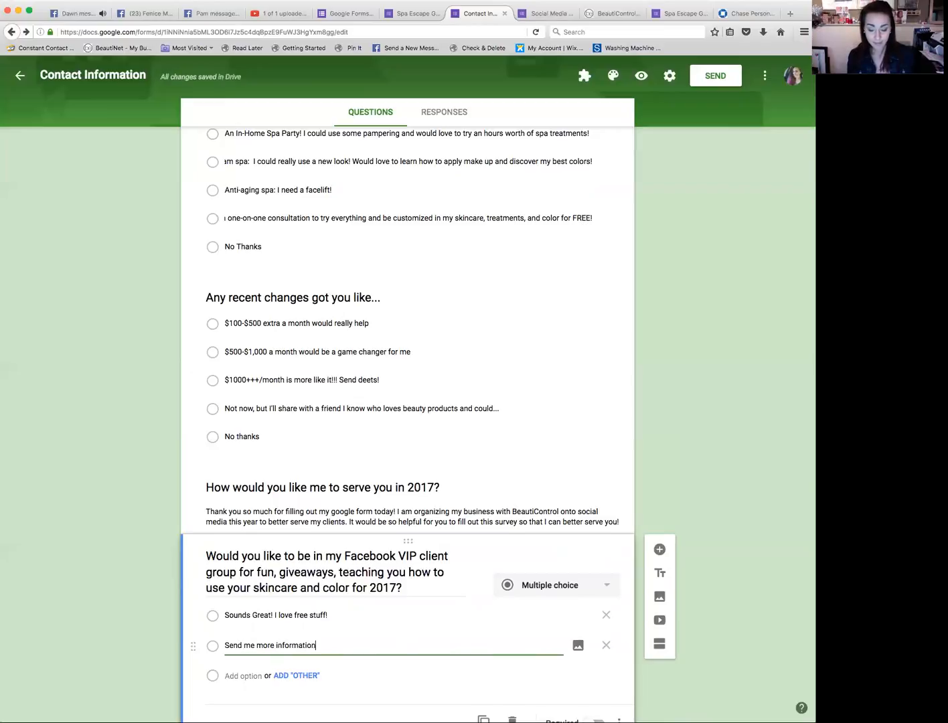
Step: Add a third option 'No thanks, I don't like specials or free stuff!'
left_click(227, 675)
type("No thank")
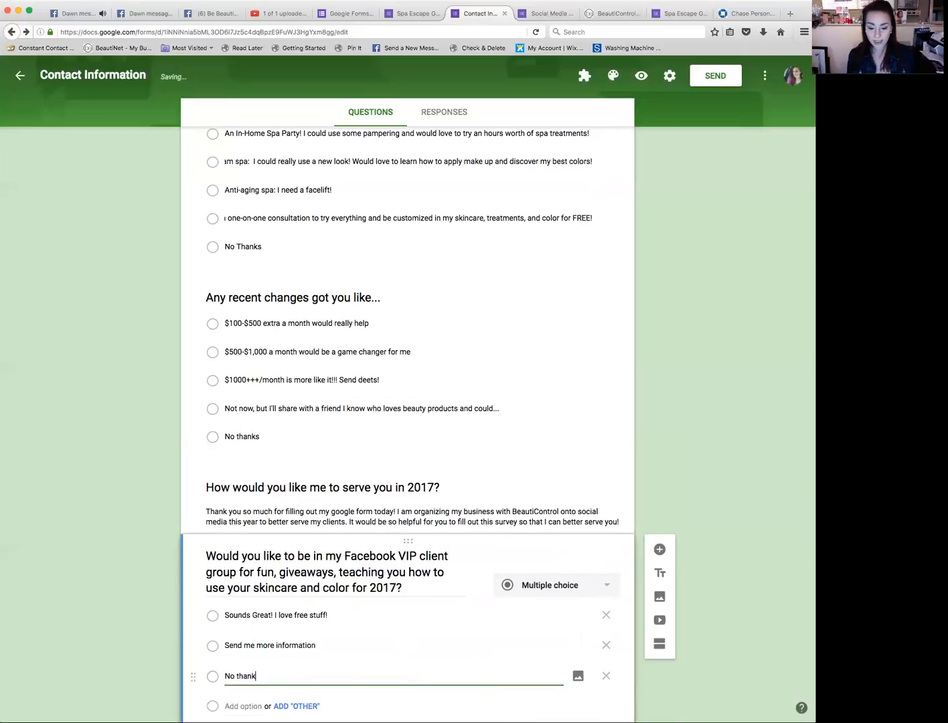
type("s, I don't l")
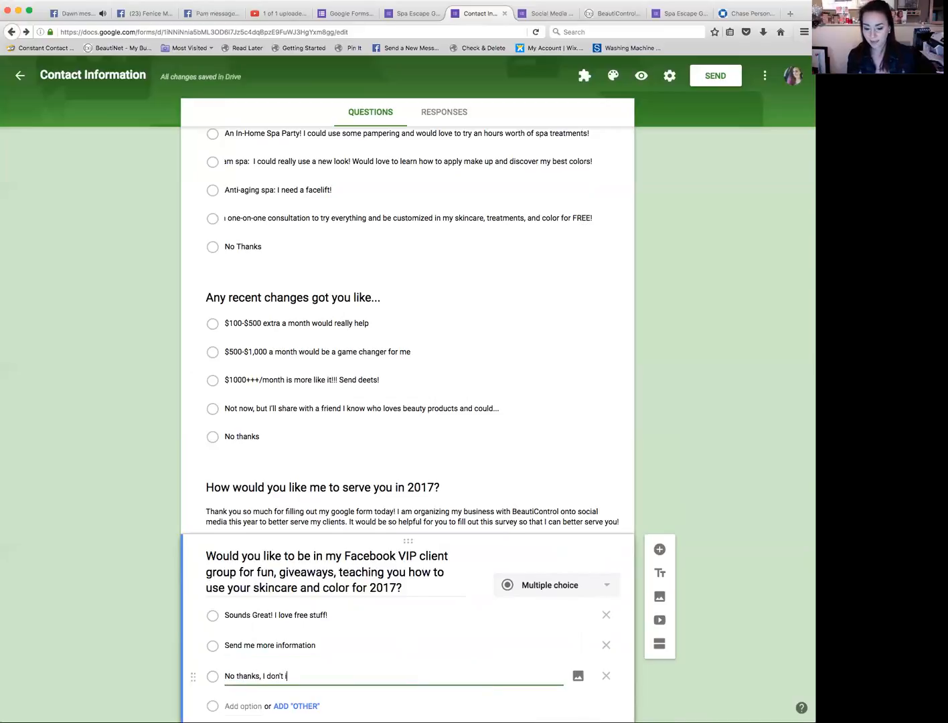
type("iee ")
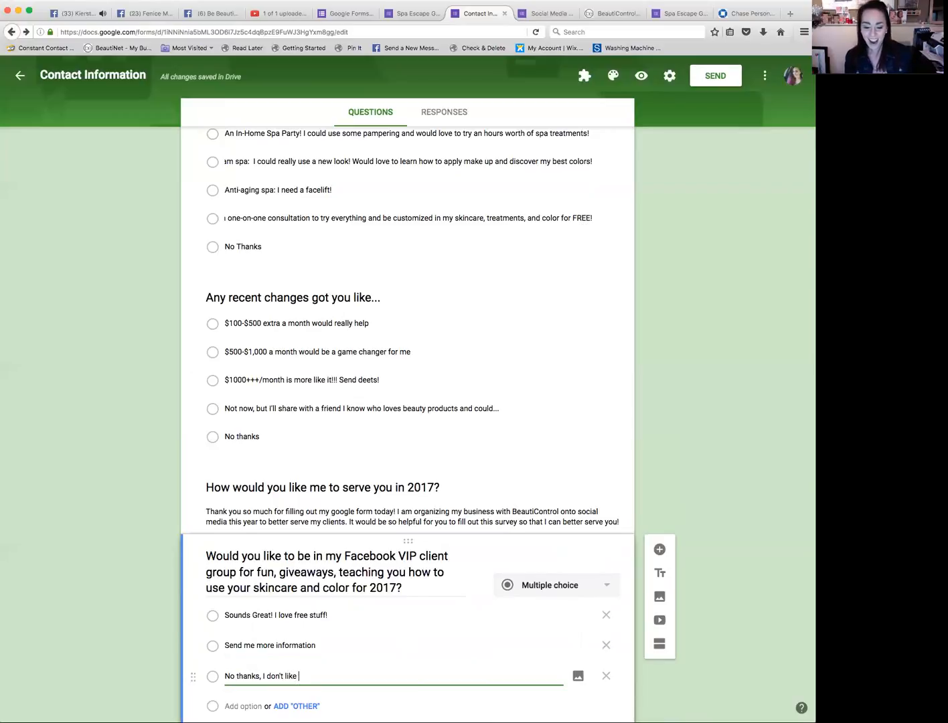
type("specials or free stuff!")
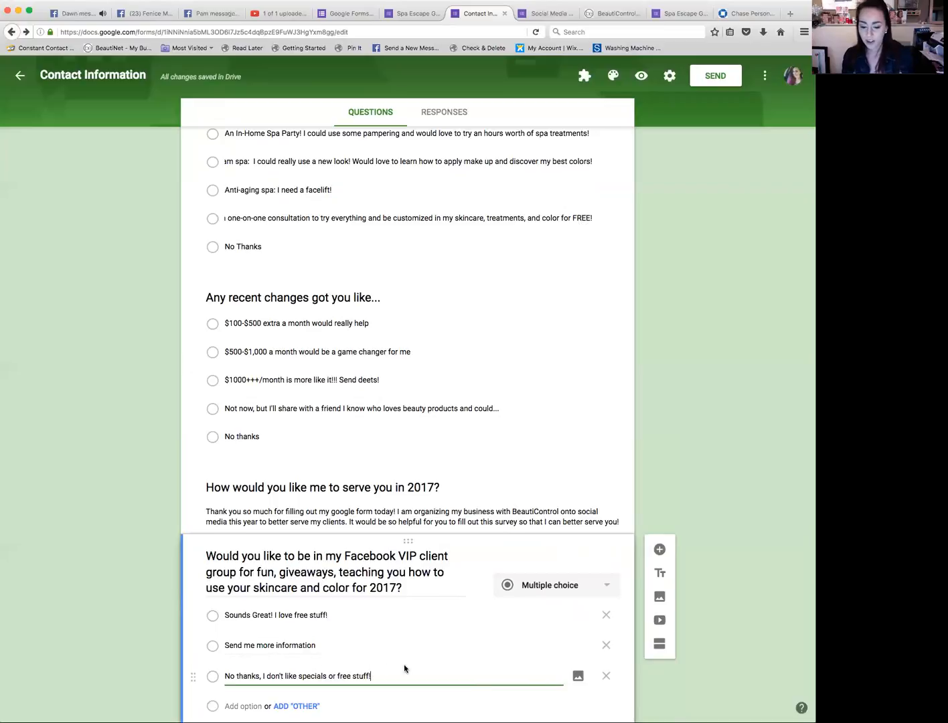
Step: Add a fourth option 'I am not on Facebook'
left_click(256, 707)
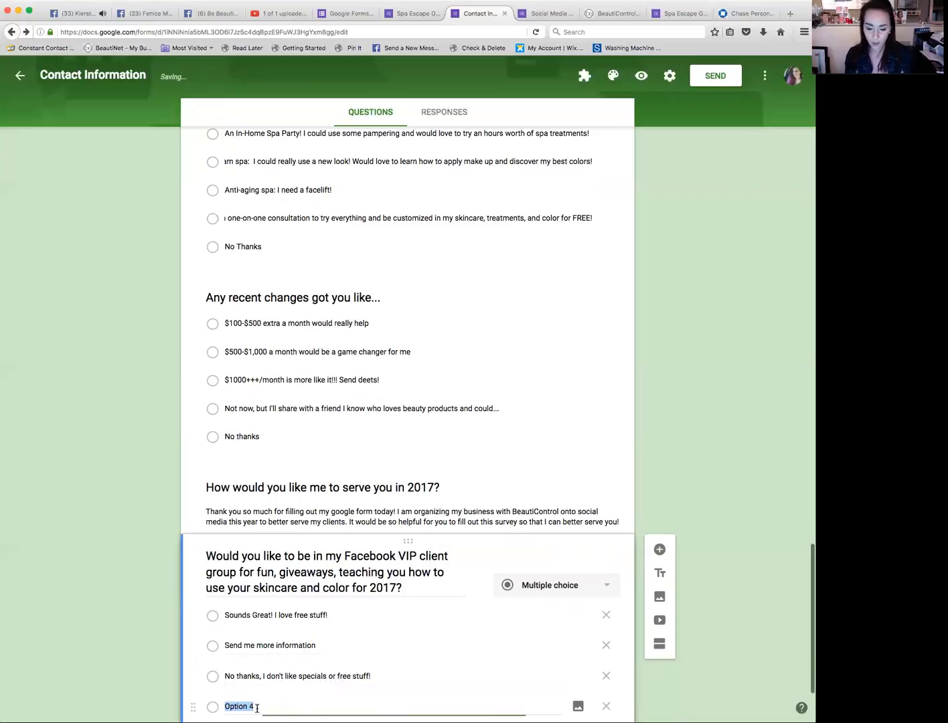
type("I am ")
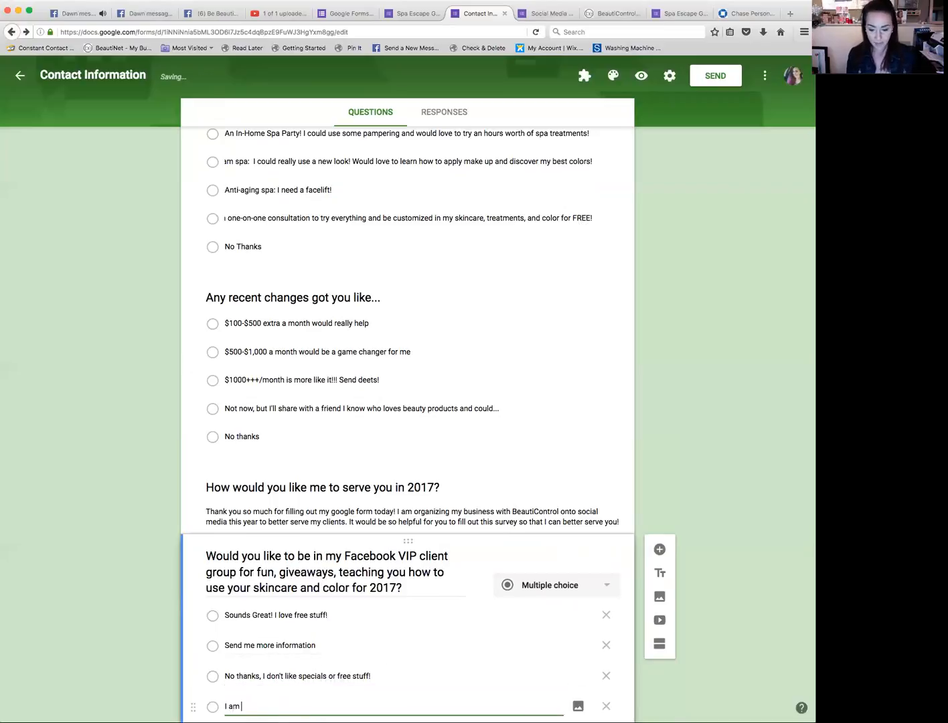
type("not on Faceboo")
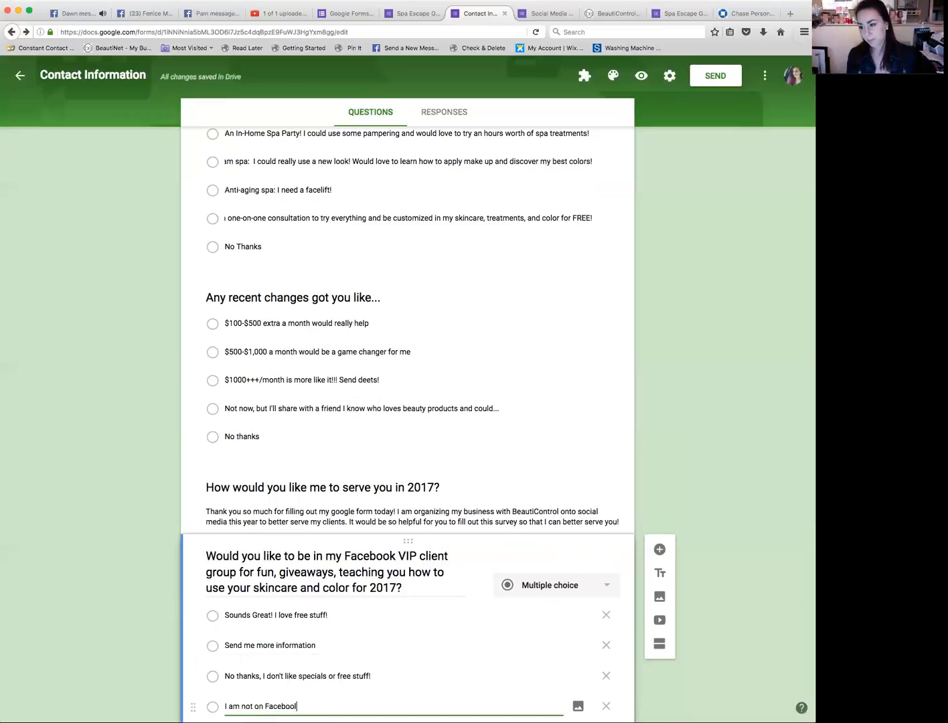
type("k")
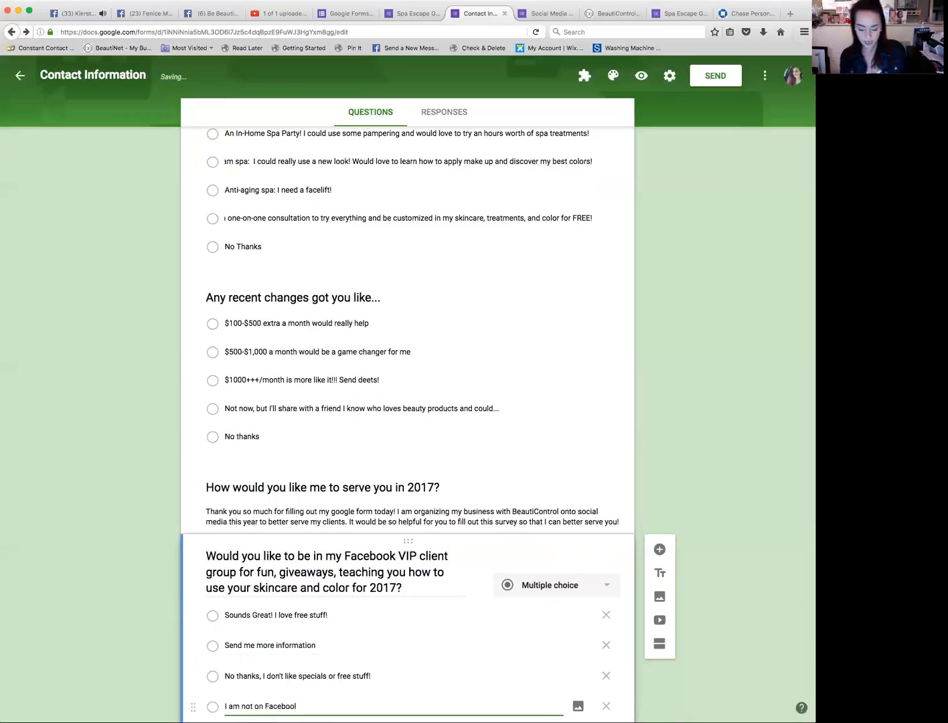
Step: Add a new multiple-choice question 'Are you interested in being apart of my Seller Group on Facebook for reconition, training, and filling your bank account?'
scroll(491, 495, "down", 2)
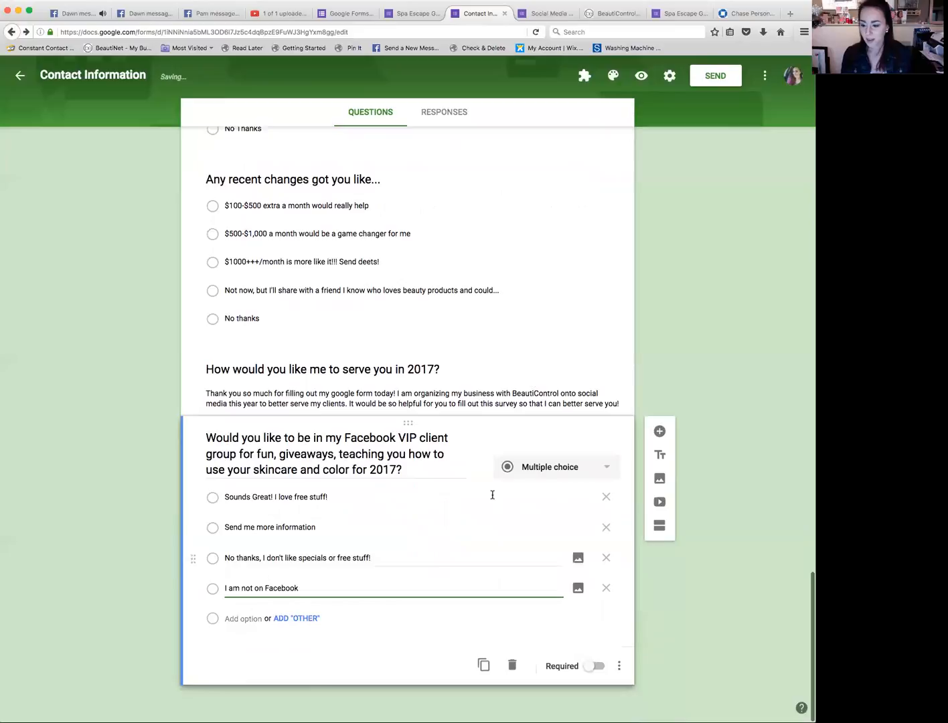
left_click(655, 434)
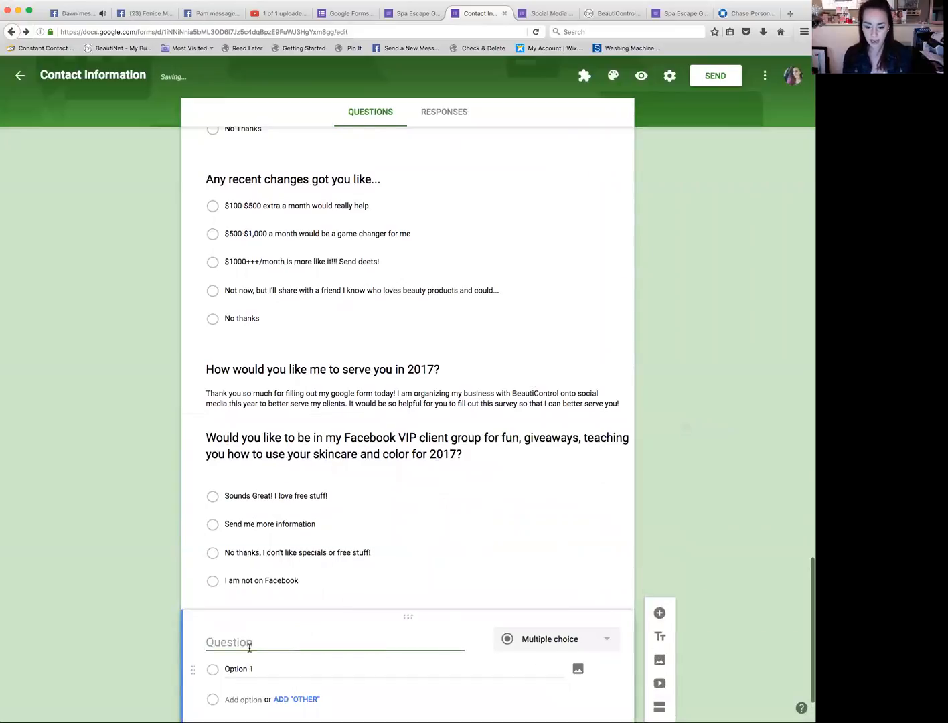
type("Are you")
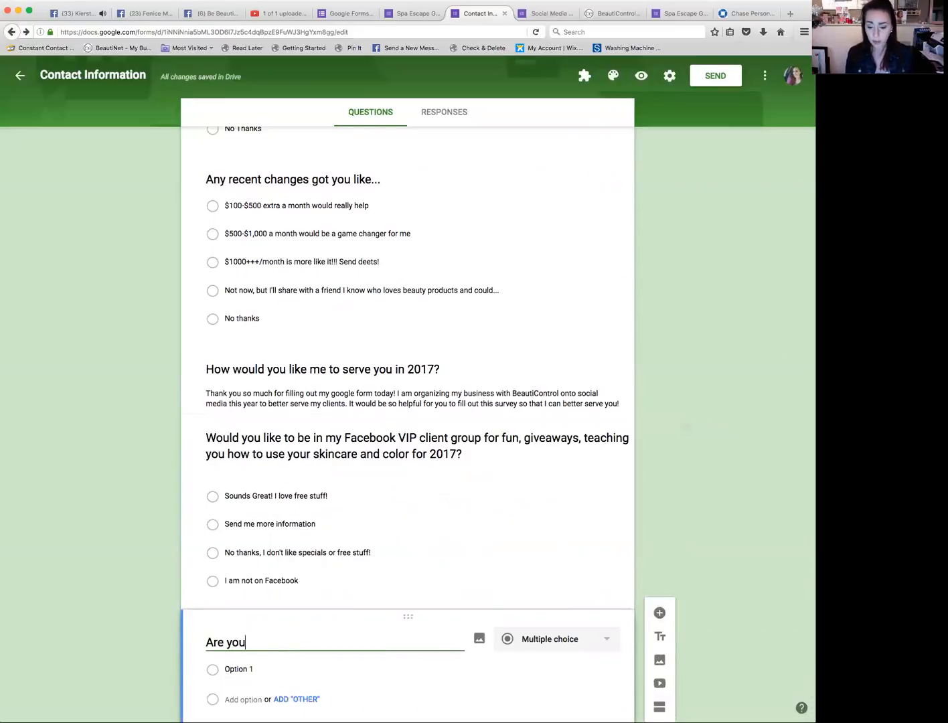
type(" interested")
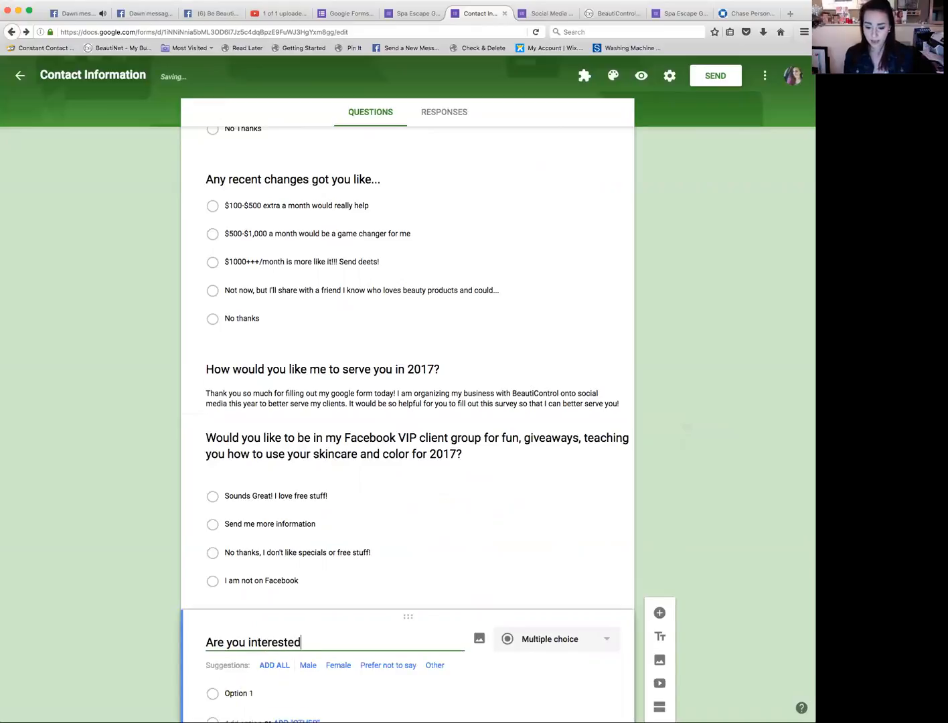
type(" in being apar")
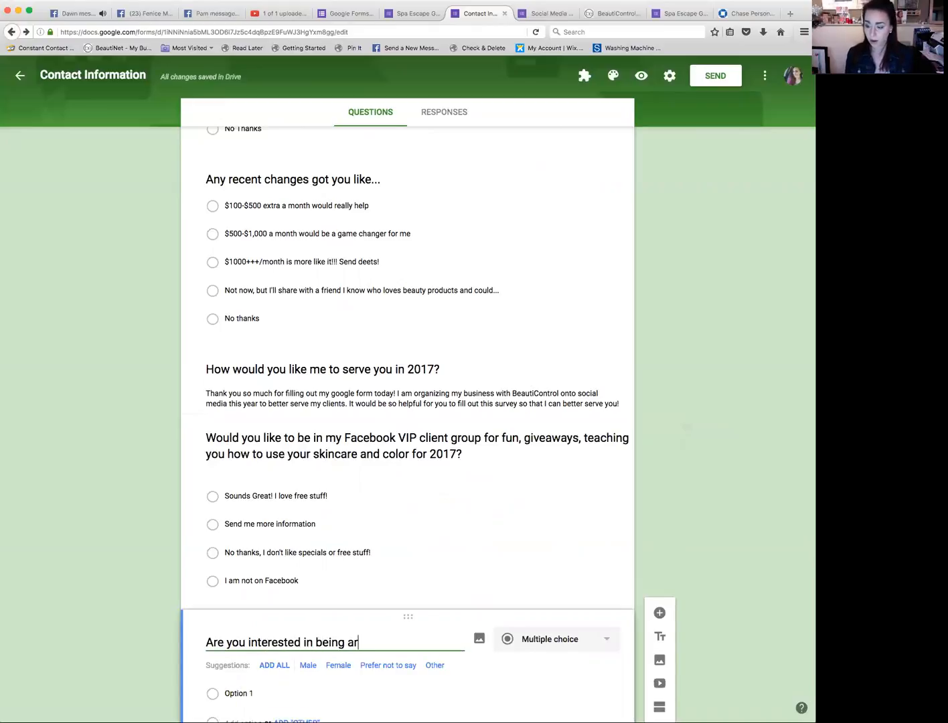
type("t of my Selle")
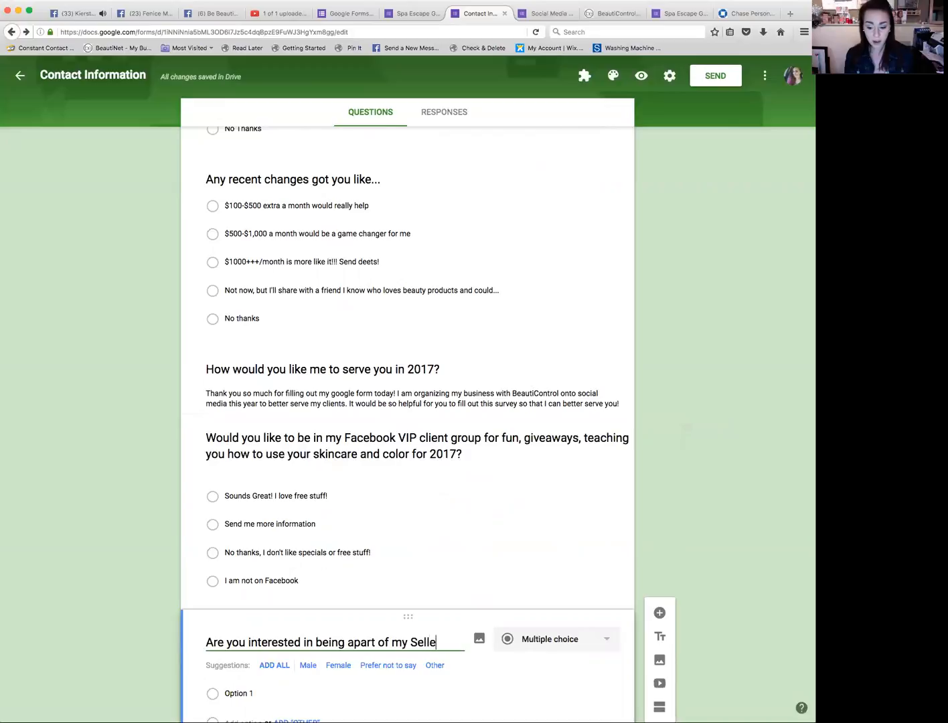
type("r Group on F")
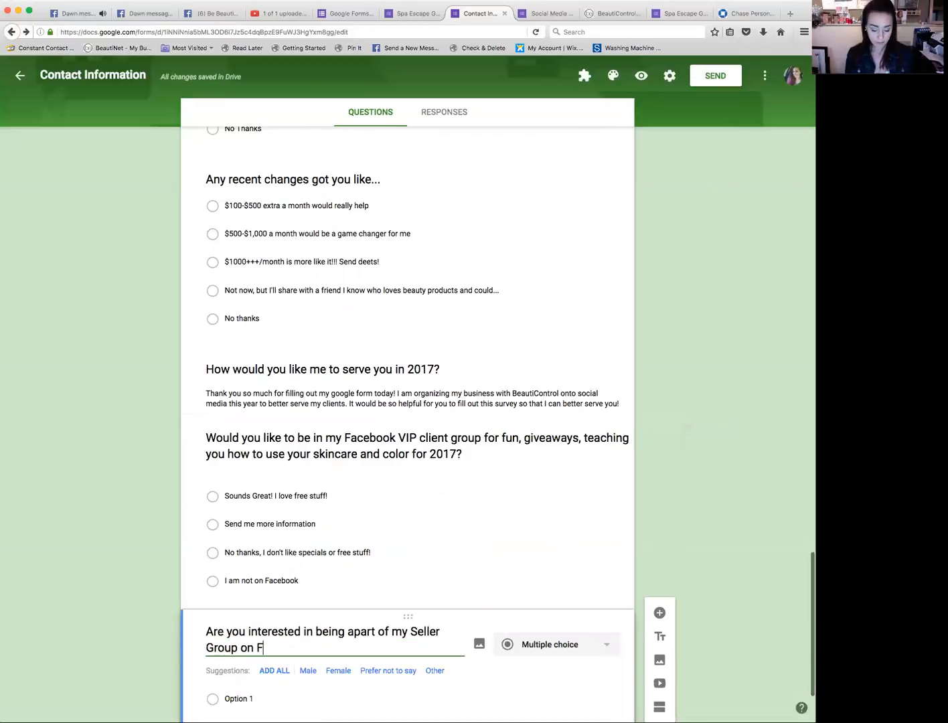
type("acebook for")
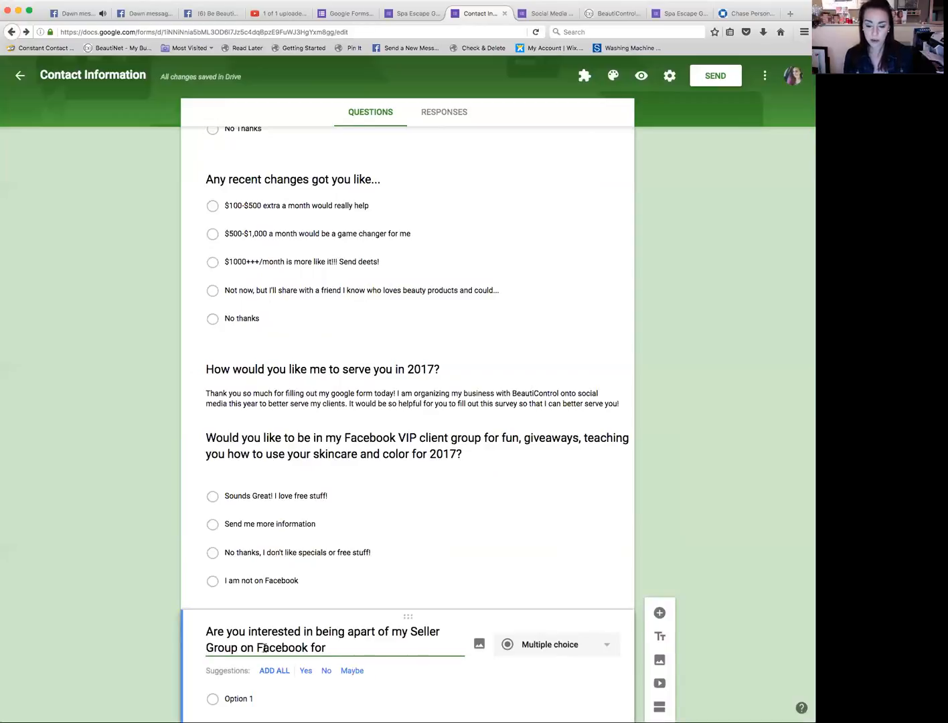
type("reconi")
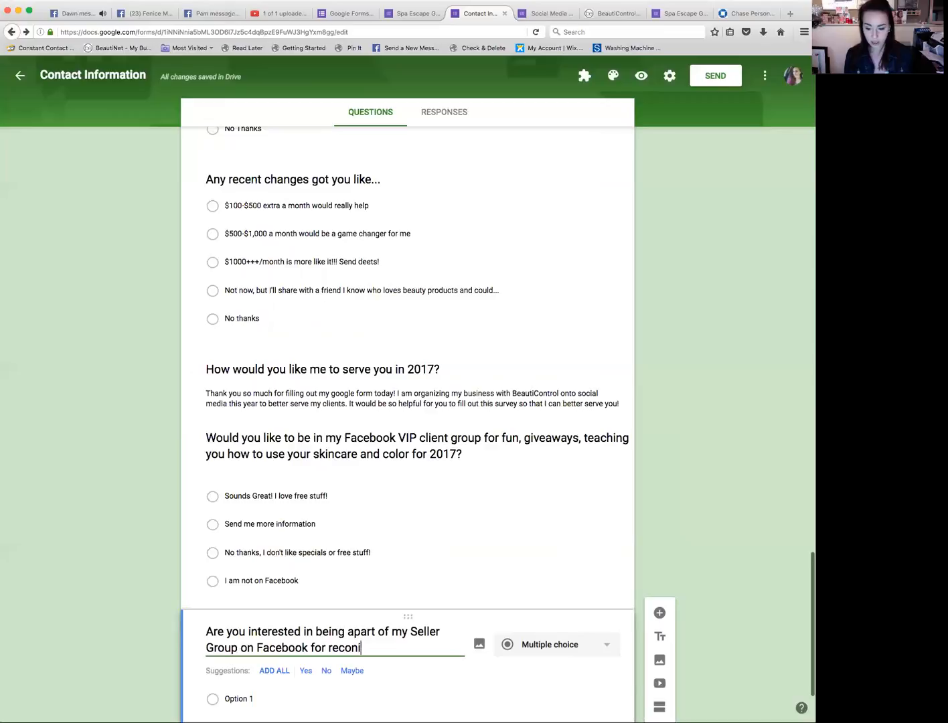
type("itio")
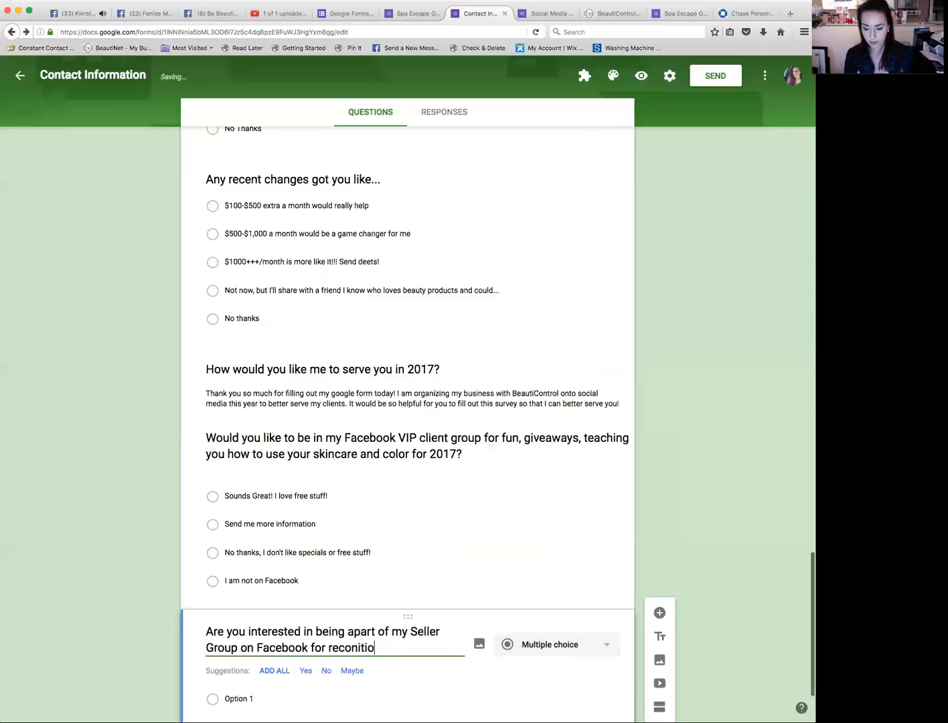
type("n, training, and ")
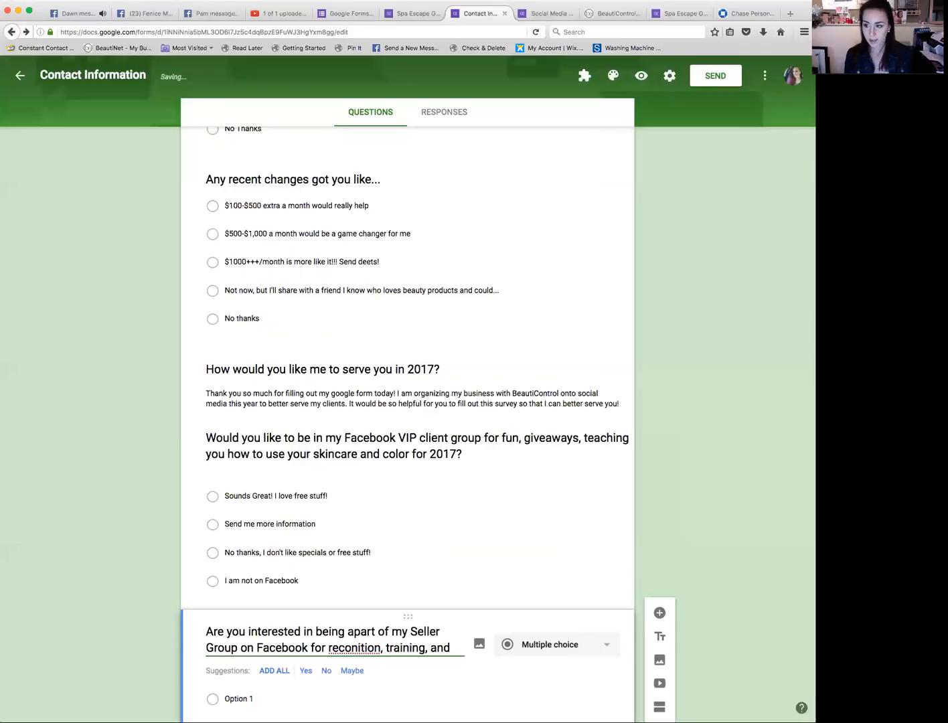
type("filling your")
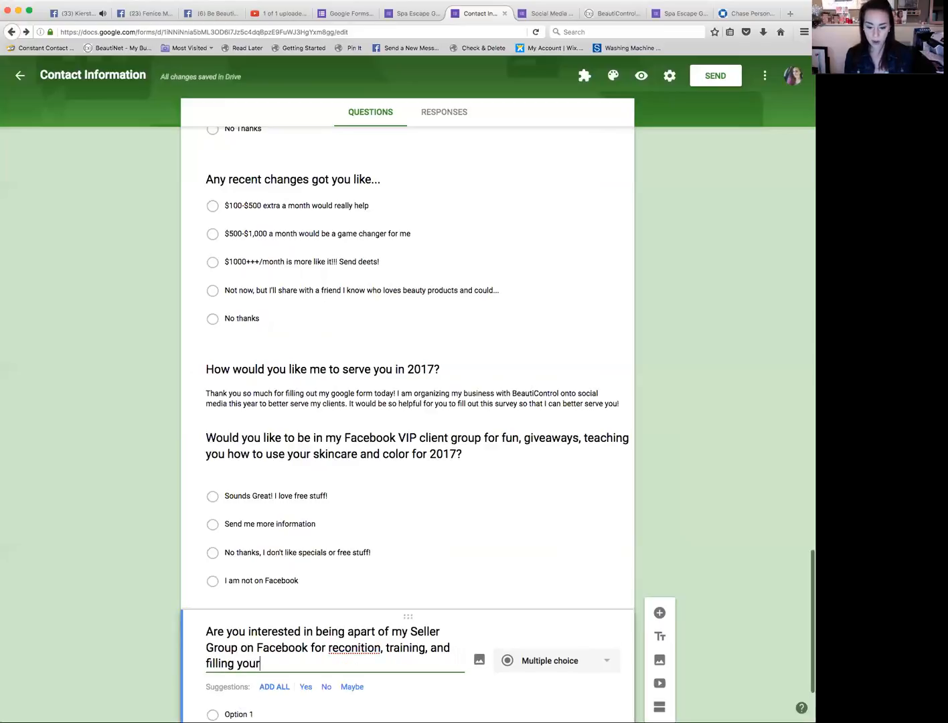
type(" bank account!")
scroll(407, 425, "down", 1)
key("BackSpace")
type("?")
scroll(239, 603, "down", 2)
Step: Set the Seller Group question's first option to 'YES! Add me please! I'm ready for making some $$$!'
left_click(249, 588)
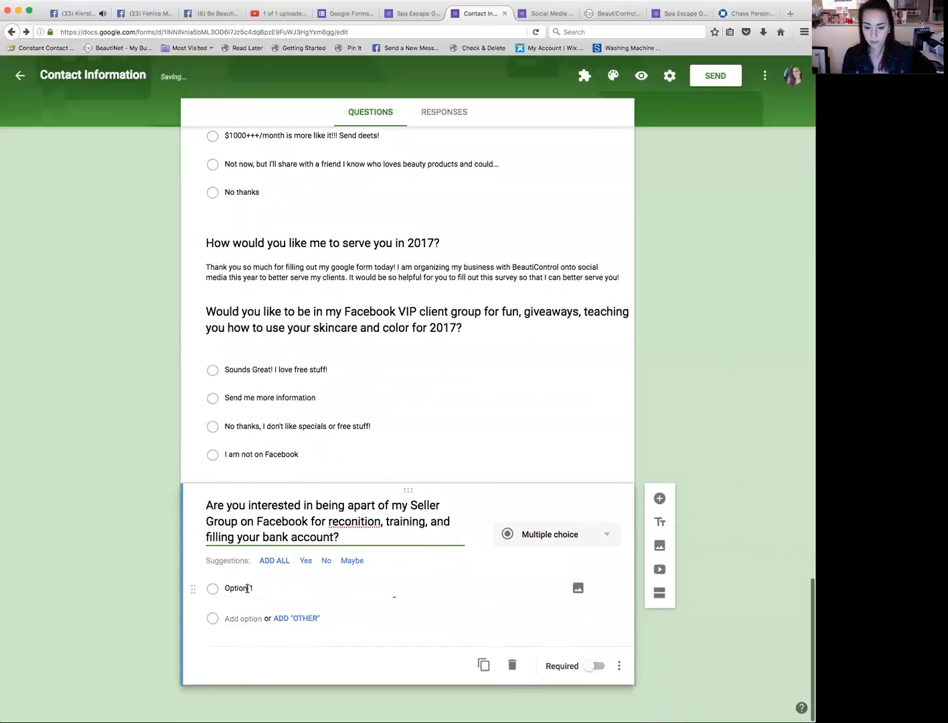
type("YES")
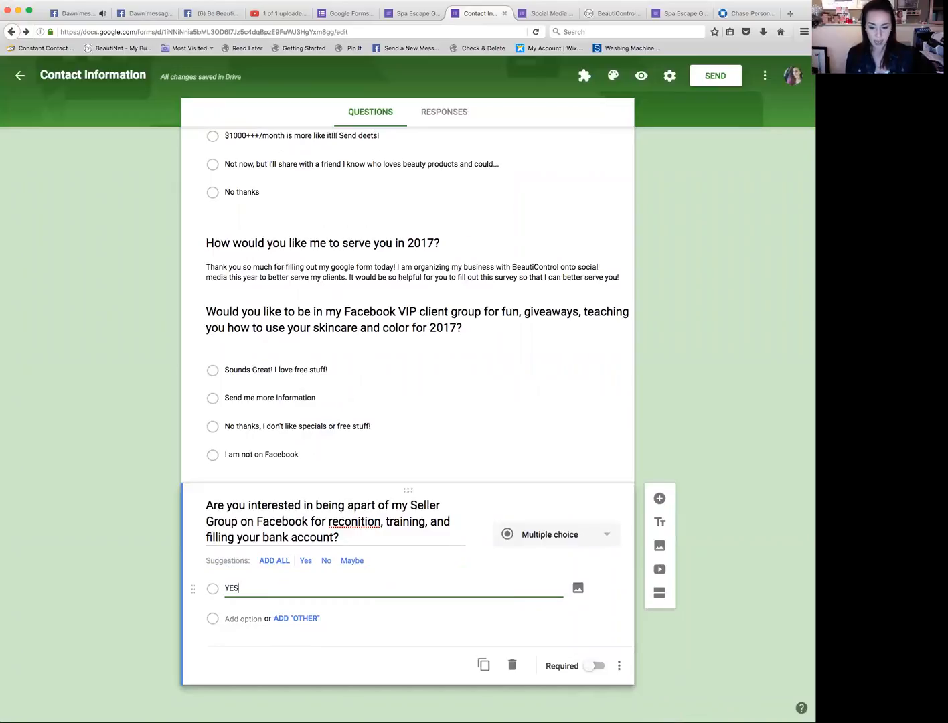
type("! Add m")
type("e p")
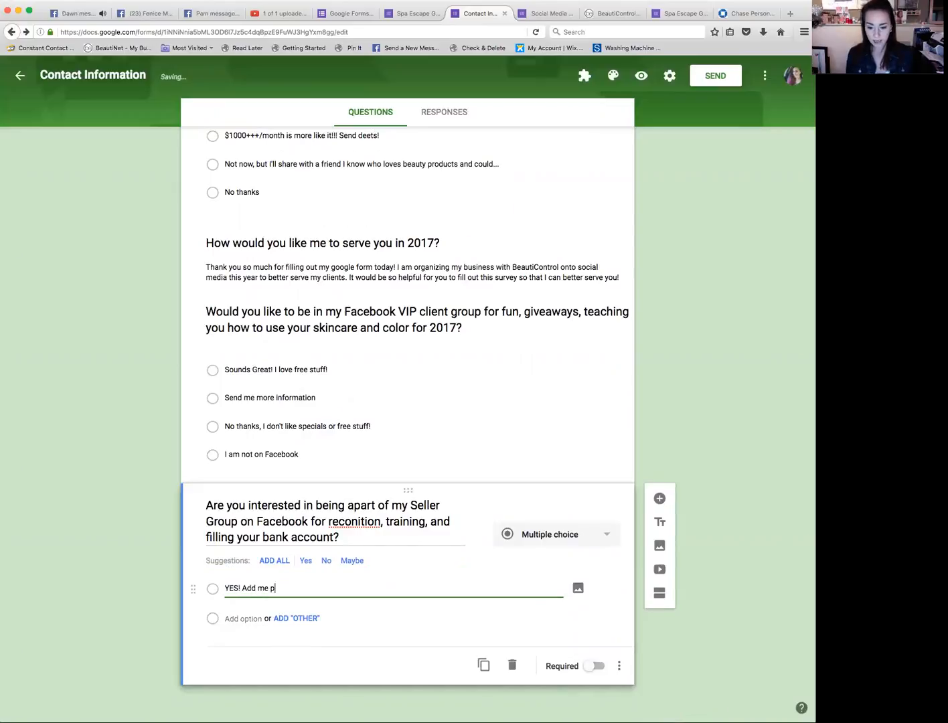
type("lease! I'm ready")
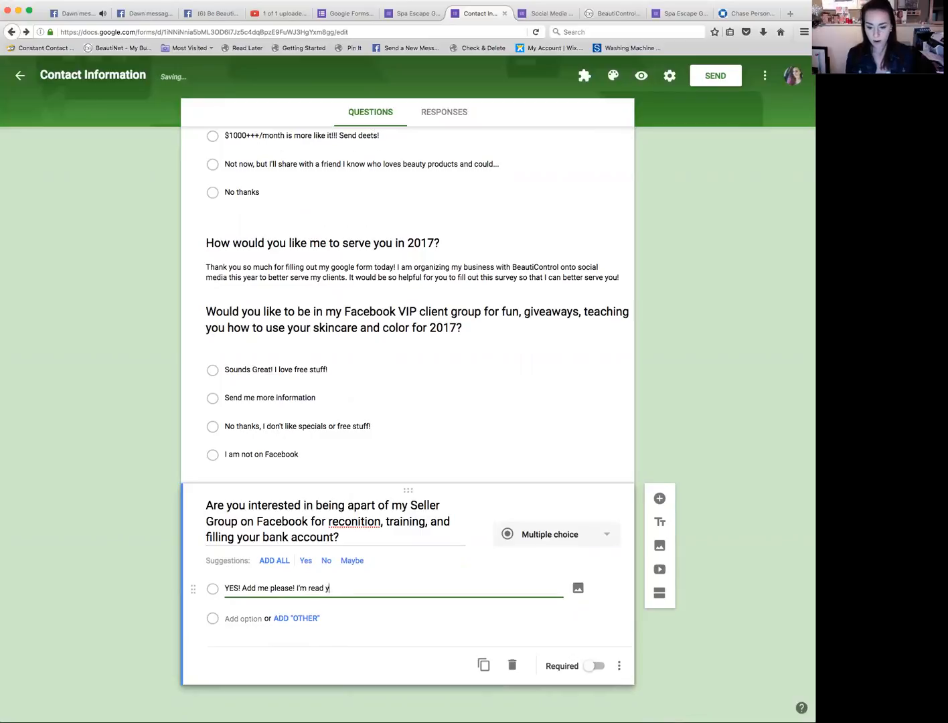
type(" for making ")
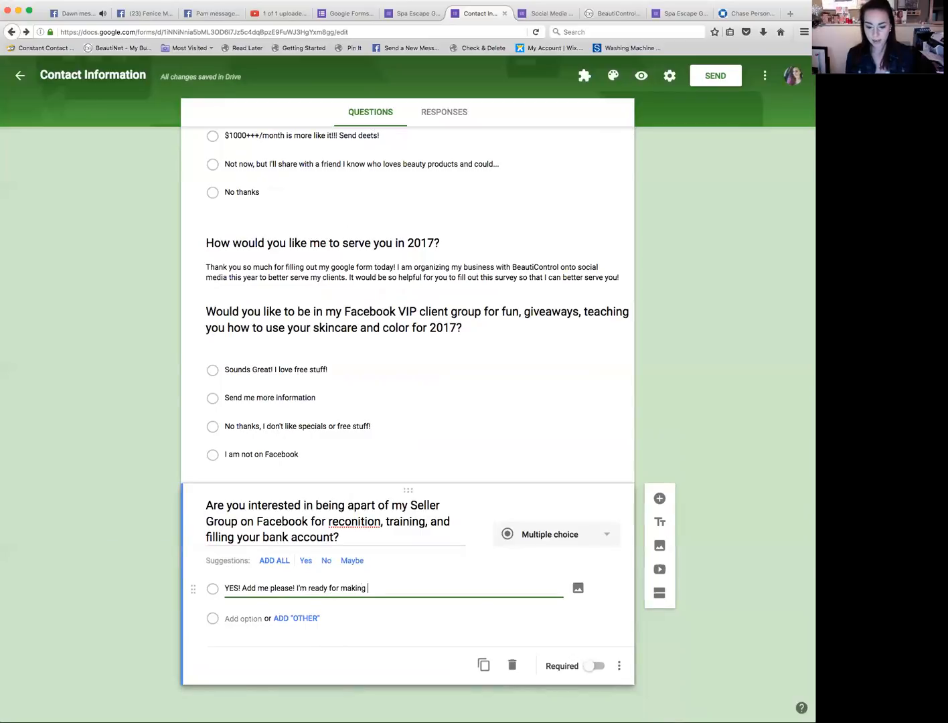
type("some $$$!")
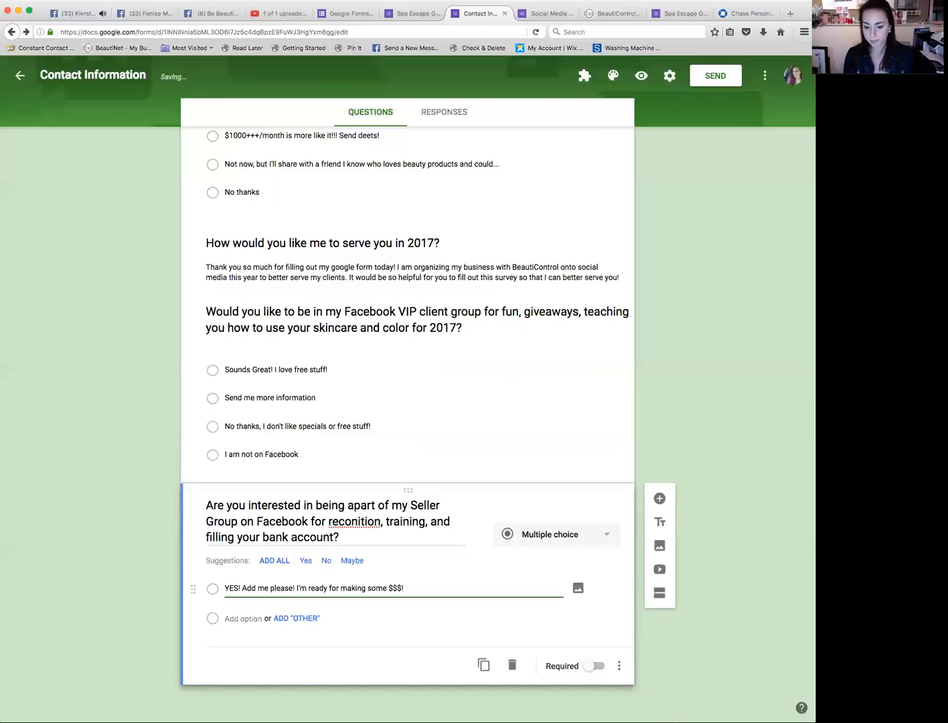
Step: Add a second option 'This does not interest me!' to the Seller Group question
left_click(239, 618)
type("This doeds")
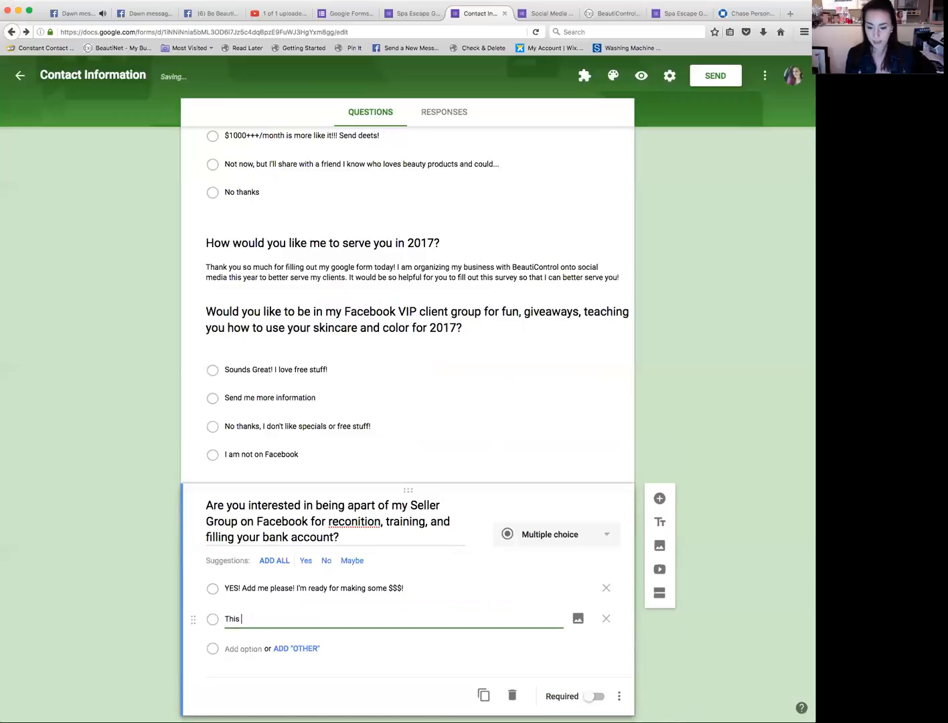
key("BackSpace")
key("BackSpace")
key("BackSpace")
type("s not int")
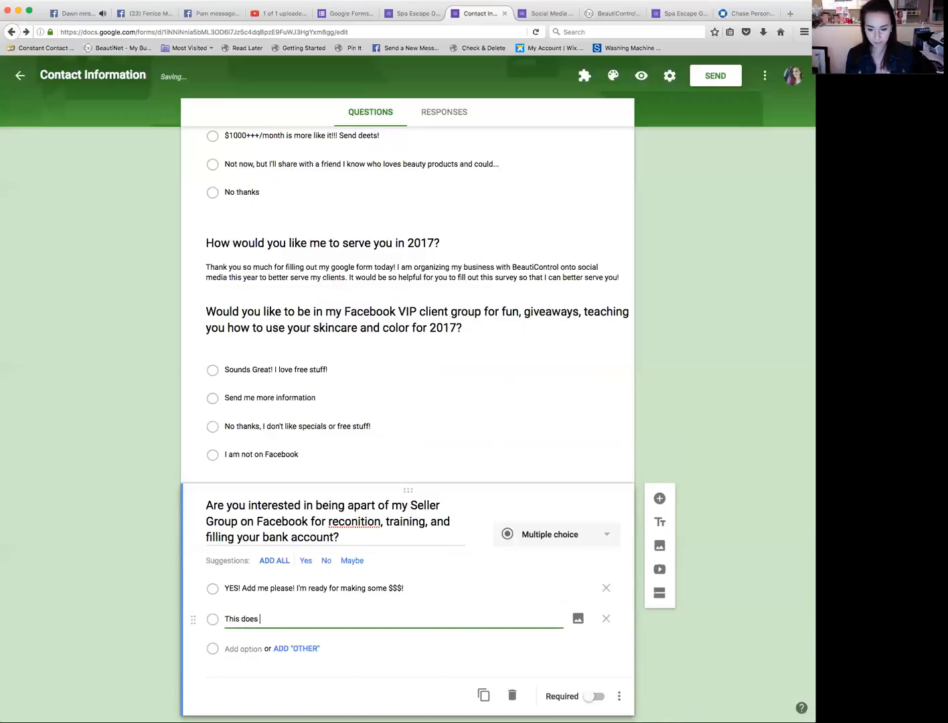
type("erest me!")
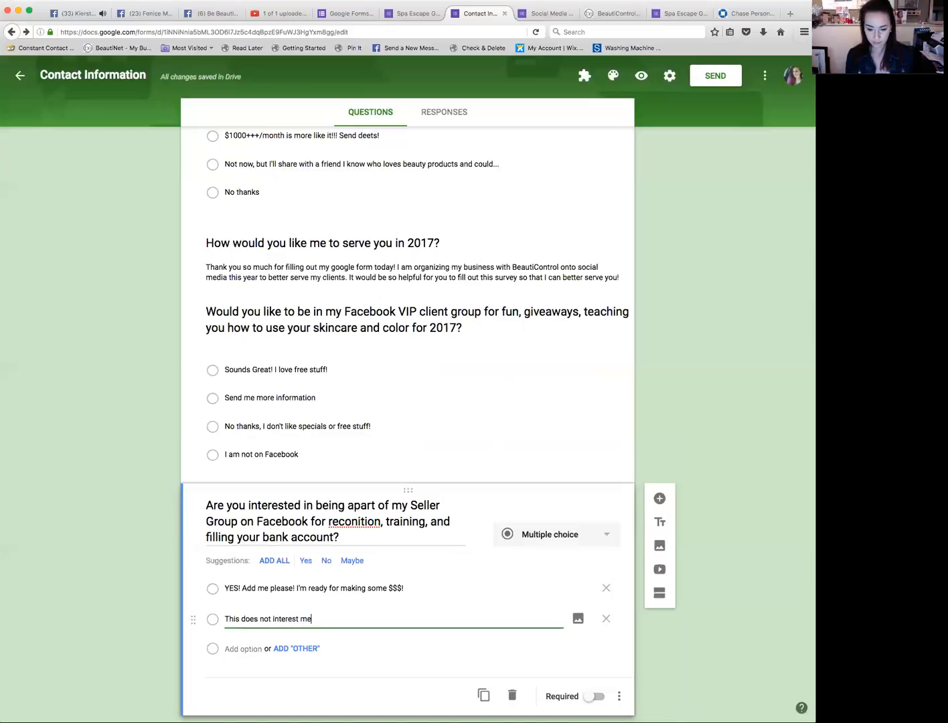
Step: Reword the VIP group question's first option to 'Sounds Great! I love free and discounts! ADD ME!' and remove the 'Send me more information' option
left_click(327, 369)
left_click(309, 370)
type("and dis")
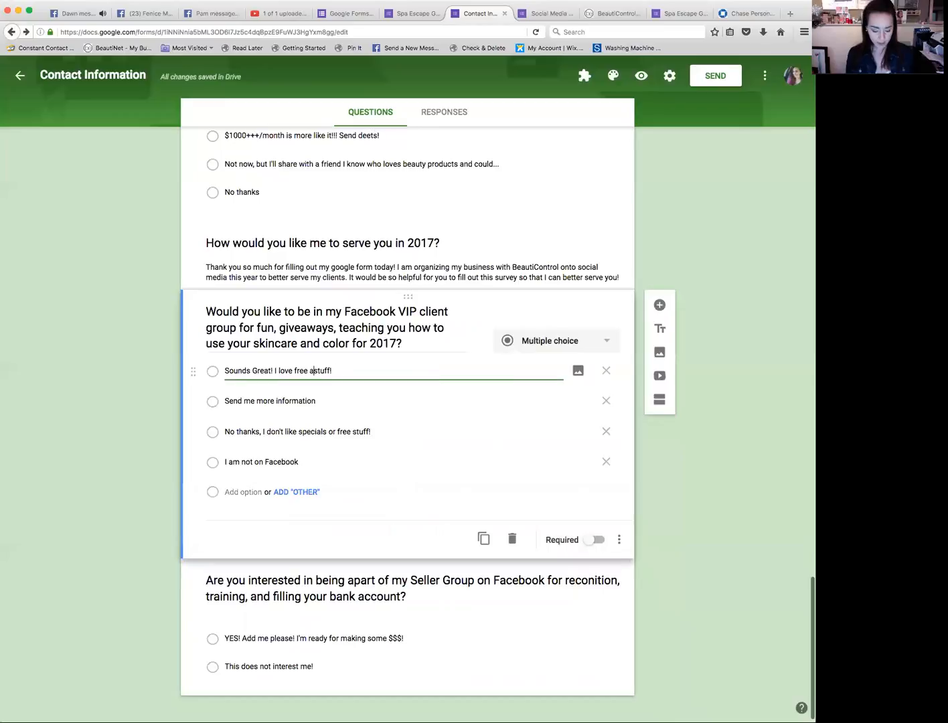
type("counts")
key("Delete")
key("Delete")
key("Delete")
key("Delete")
key("Delete")
key("BackSpace")
left_click(269, 397)
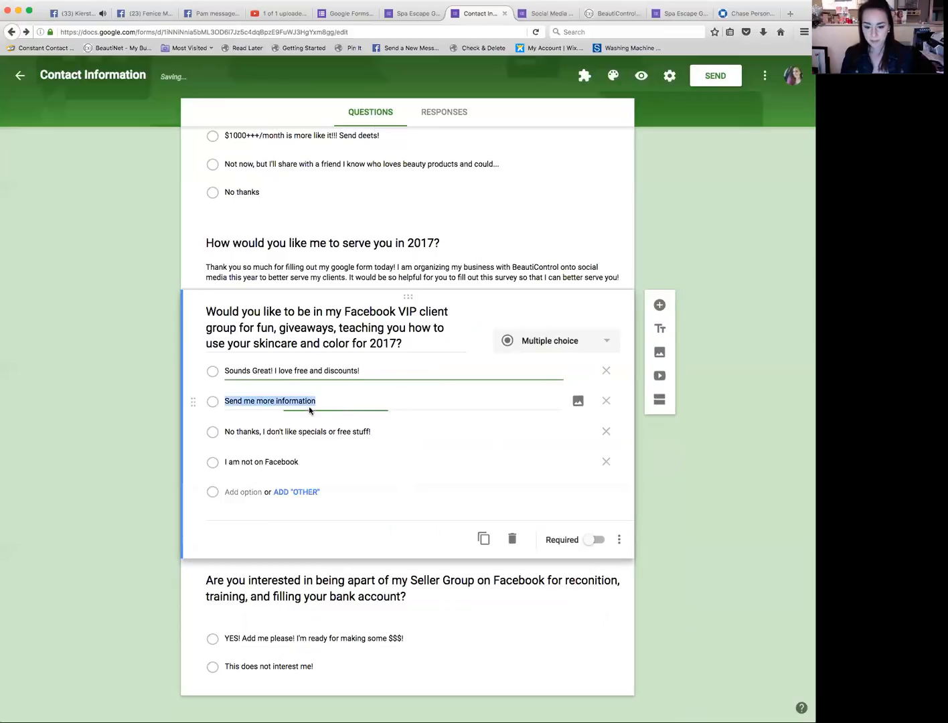
left_click(606, 401)
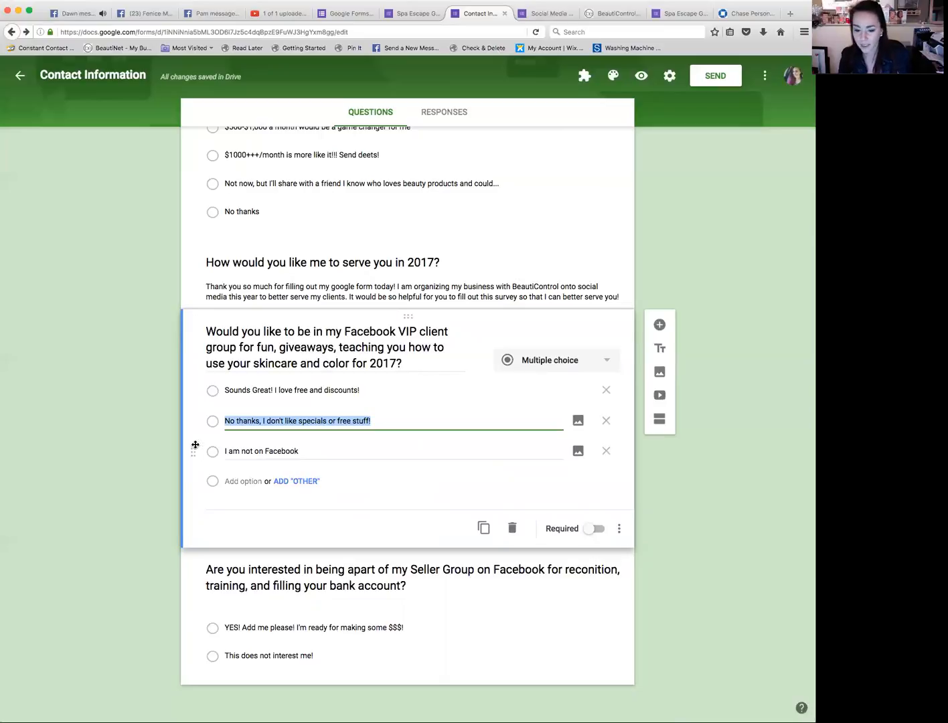
left_click(371, 390)
type("ADD ME!")
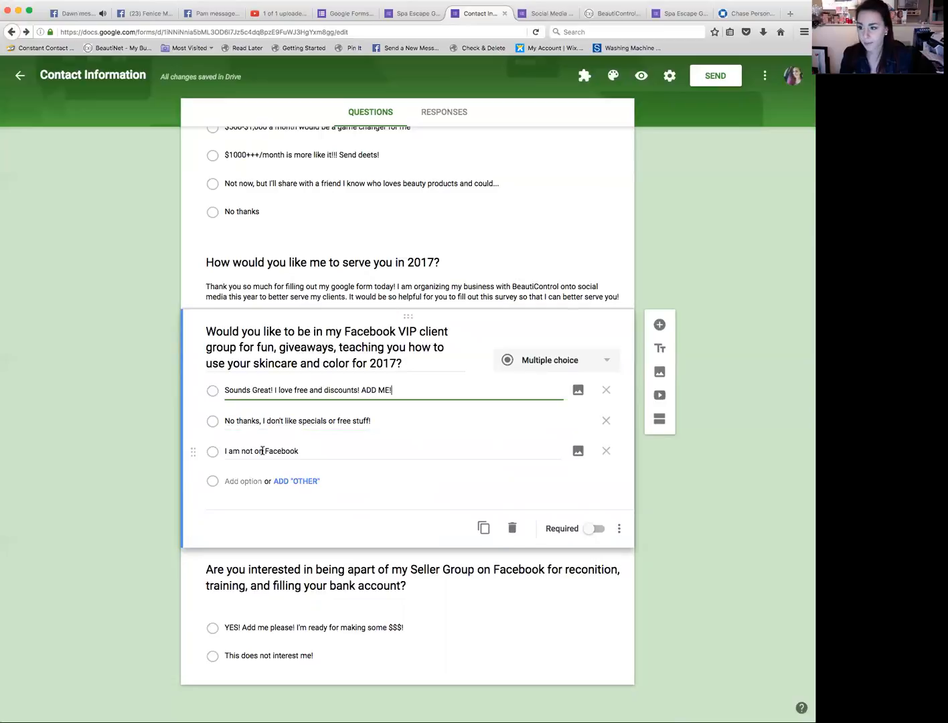
Step: Correct the spelling of 'reconition' to 'recognition' in the Seller Group question
scroll(256, 569, "down", 1)
left_click(207, 569)
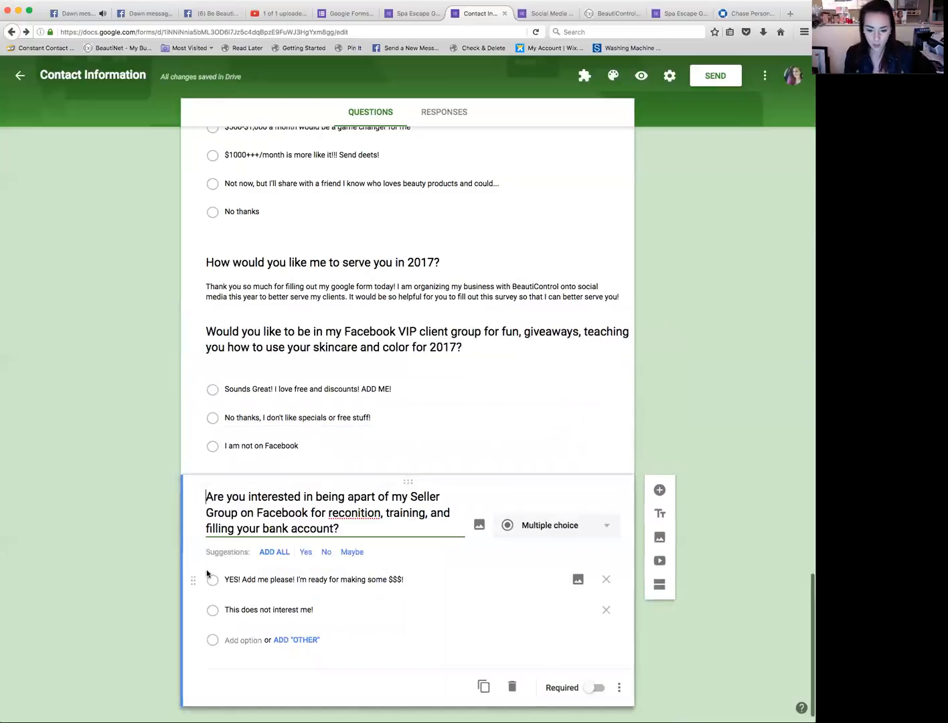
type("O")
key("BackSpace")
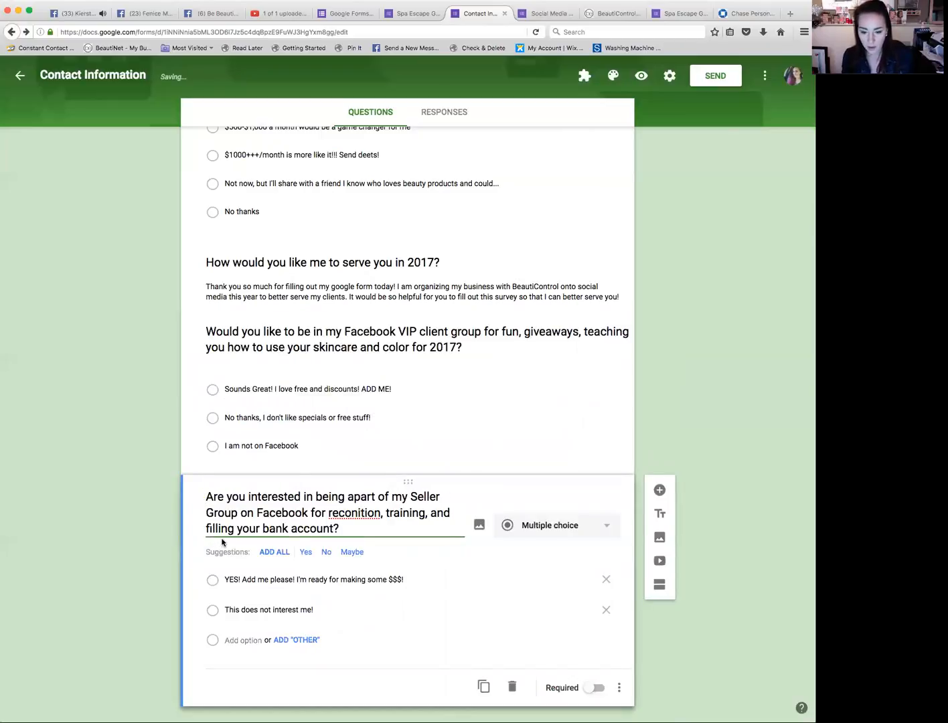
scroll(220, 545, "down", 1)
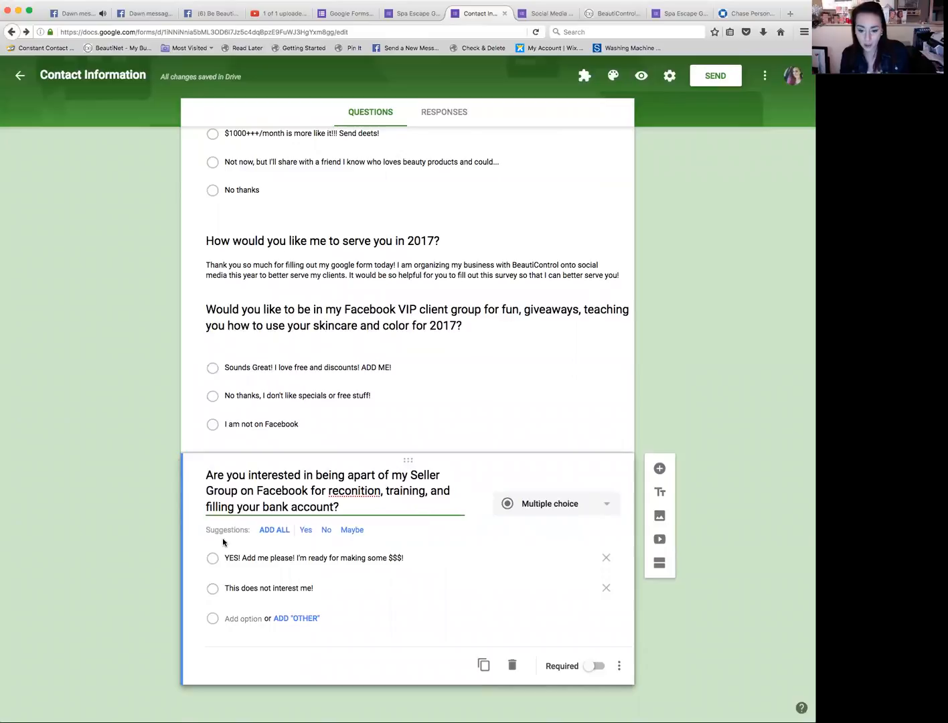
right_click(356, 490)
left_click(378, 497)
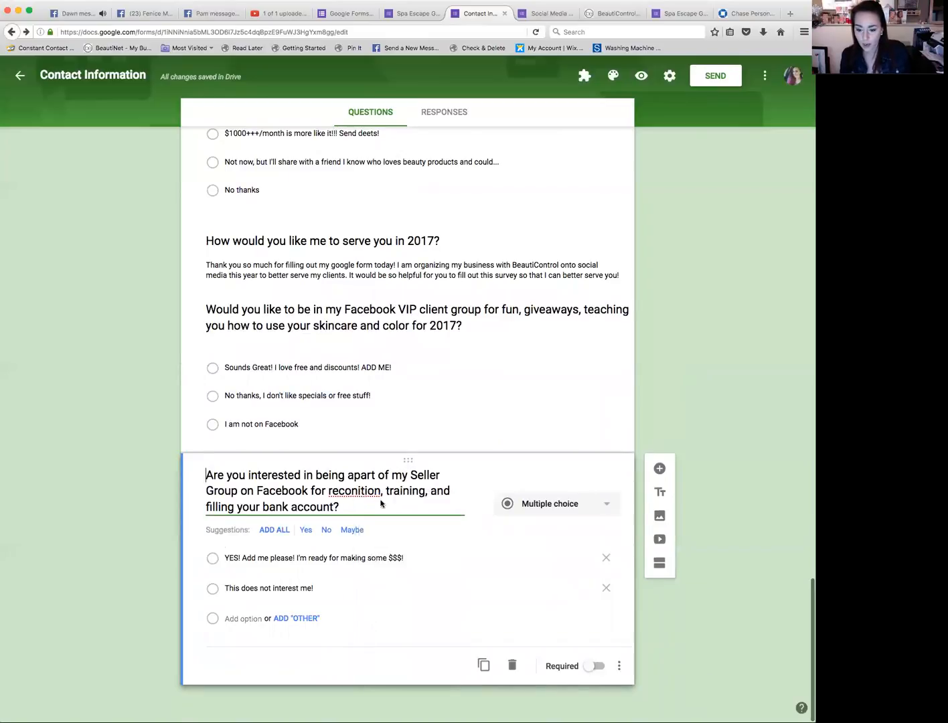
key("shift+Left")
key("shift+Left")
key("shift+Left")
key("shift+Left")
key("shift+Left")
key("shift+Left")
key("shift+Left")
type("gntion")
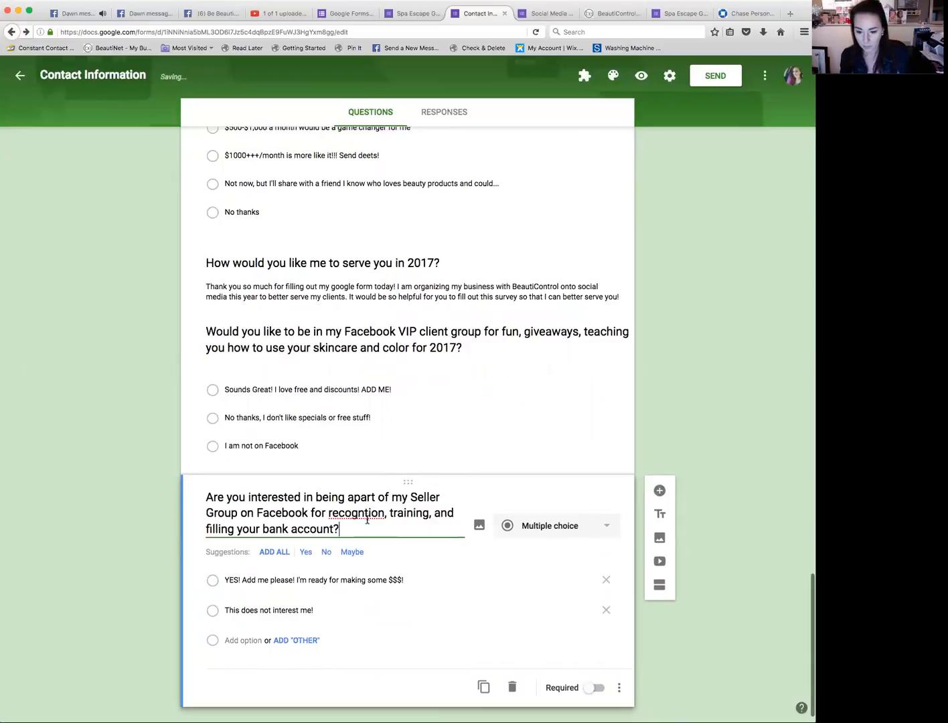
right_click(366, 517)
left_click(388, 520)
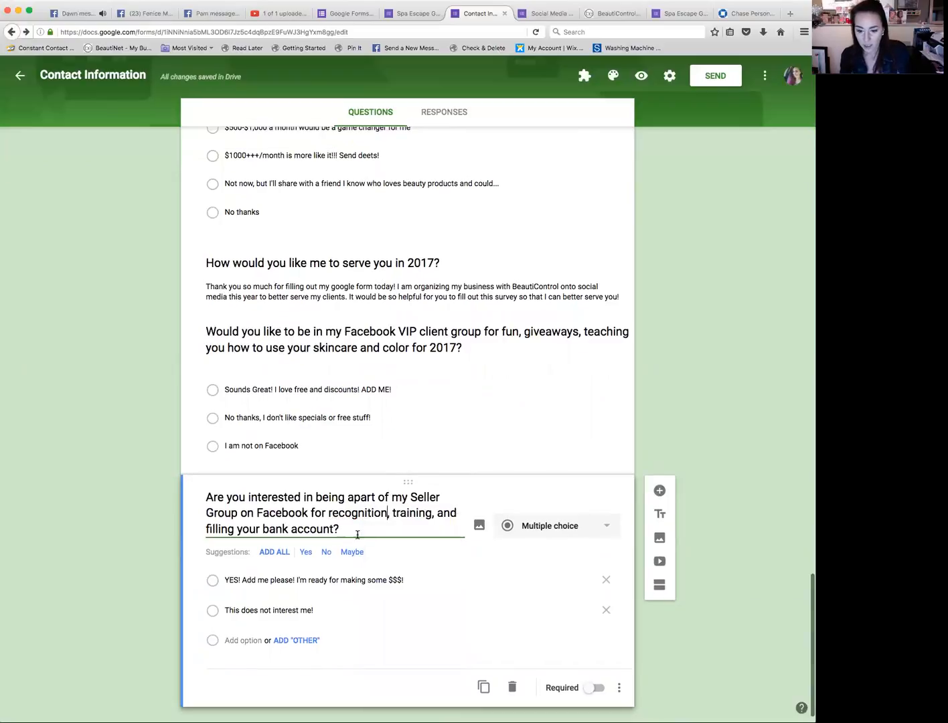
Step: Append ':)' to the end of the Seller Group question
scroll(355, 537, "down", 1)
left_click(344, 505)
type(":)")
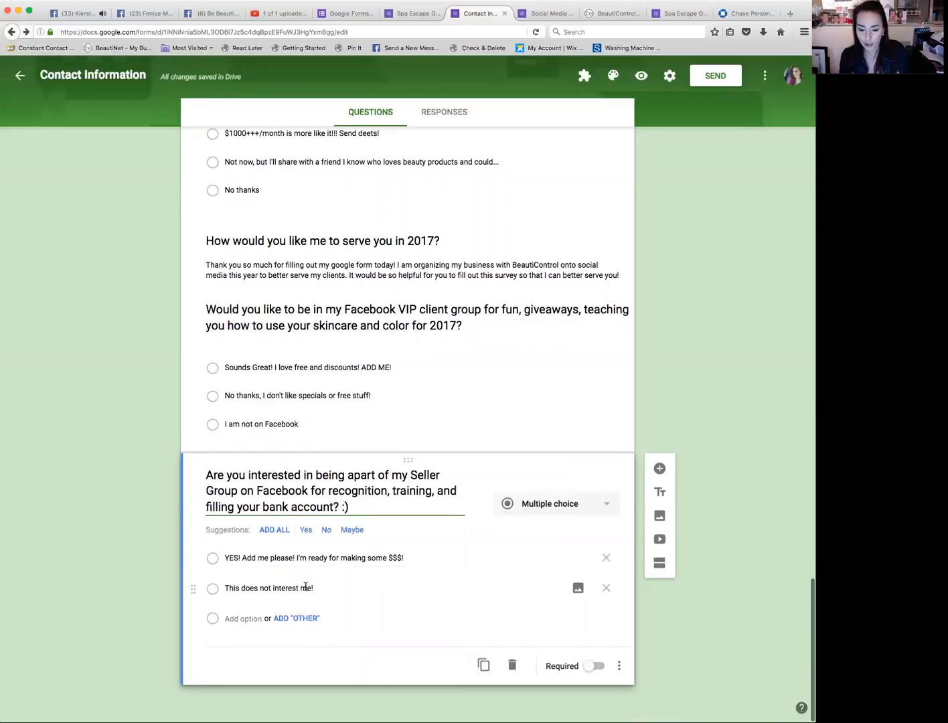
Step: Extend the second Seller Group option to 'This does not interest me! But thank you for the offer.'
left_click(254, 618)
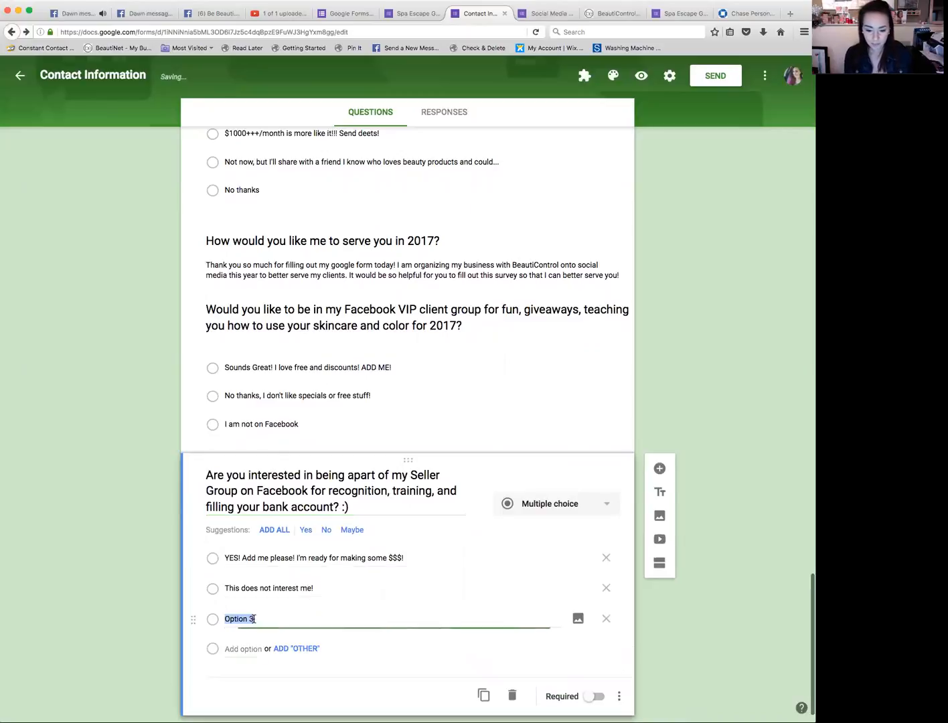
left_click(356, 589)
type("But thank you fo")
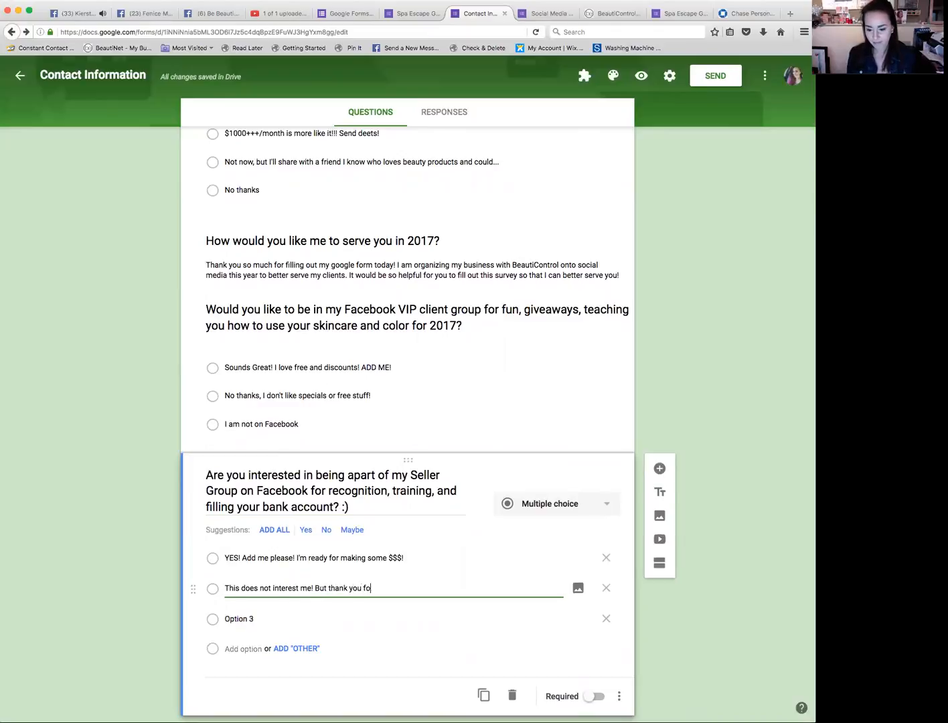
type("r the offer.")
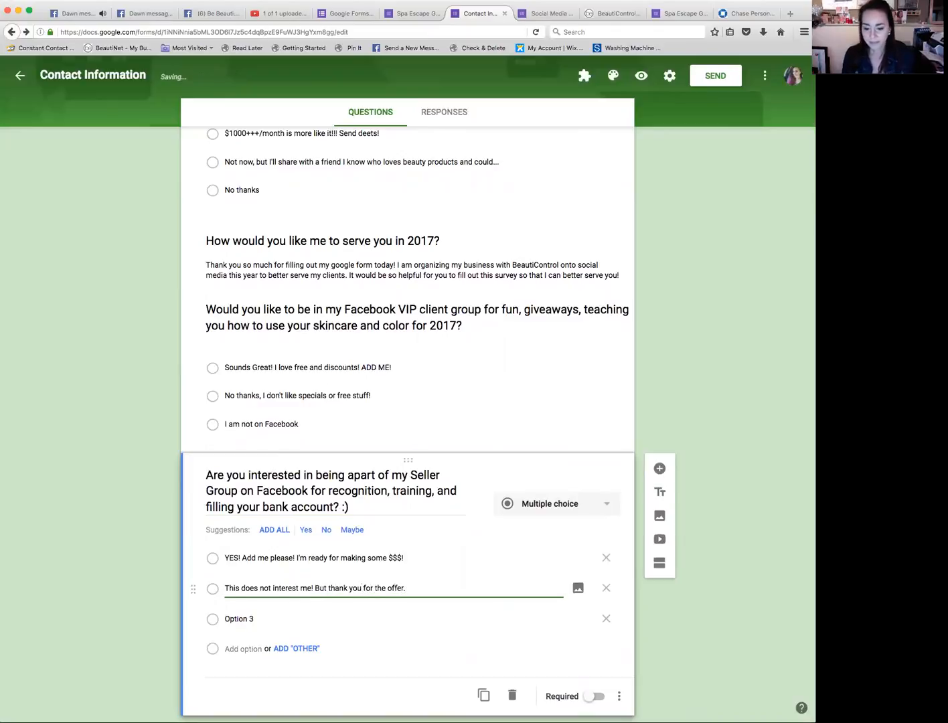
left_click(375, 621)
type("send")
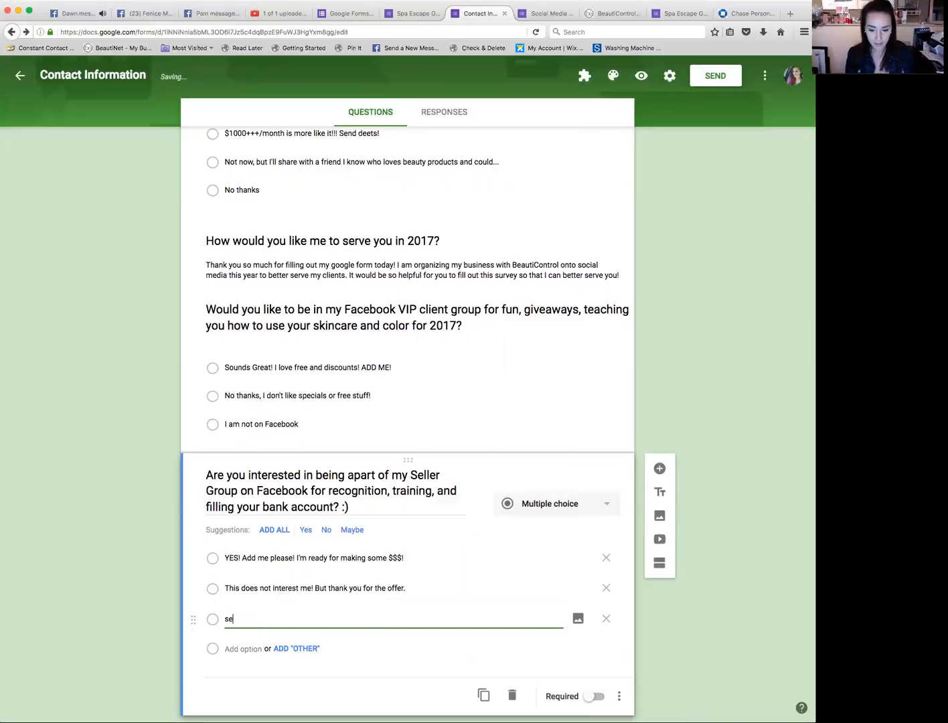
key("BackSpace")
key("BackSpace")
key("BackSpace")
key("BackSpace")
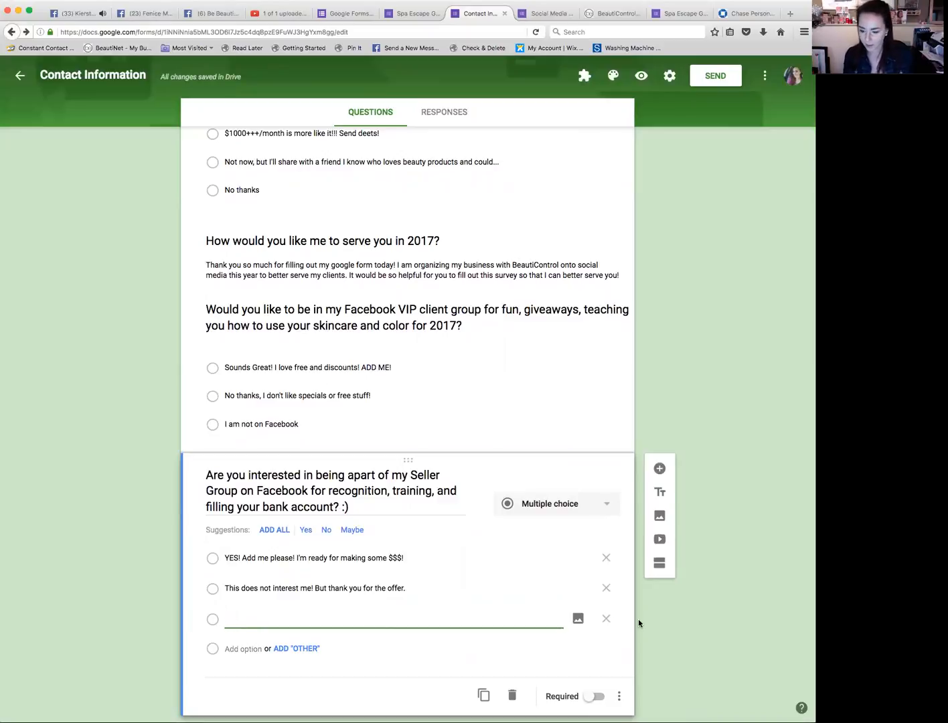
left_click(606, 618)
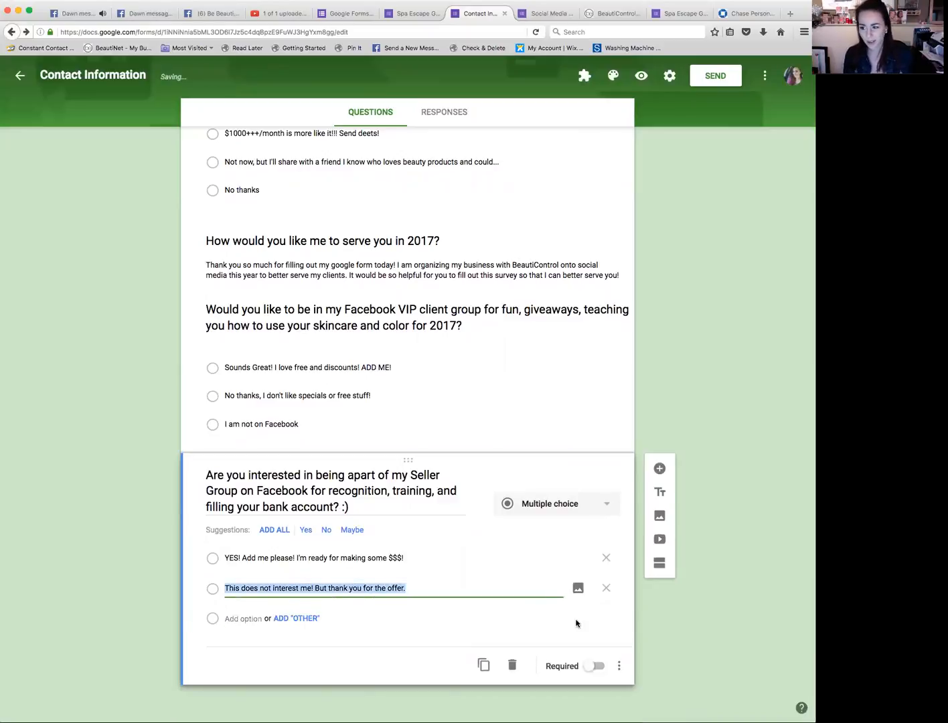
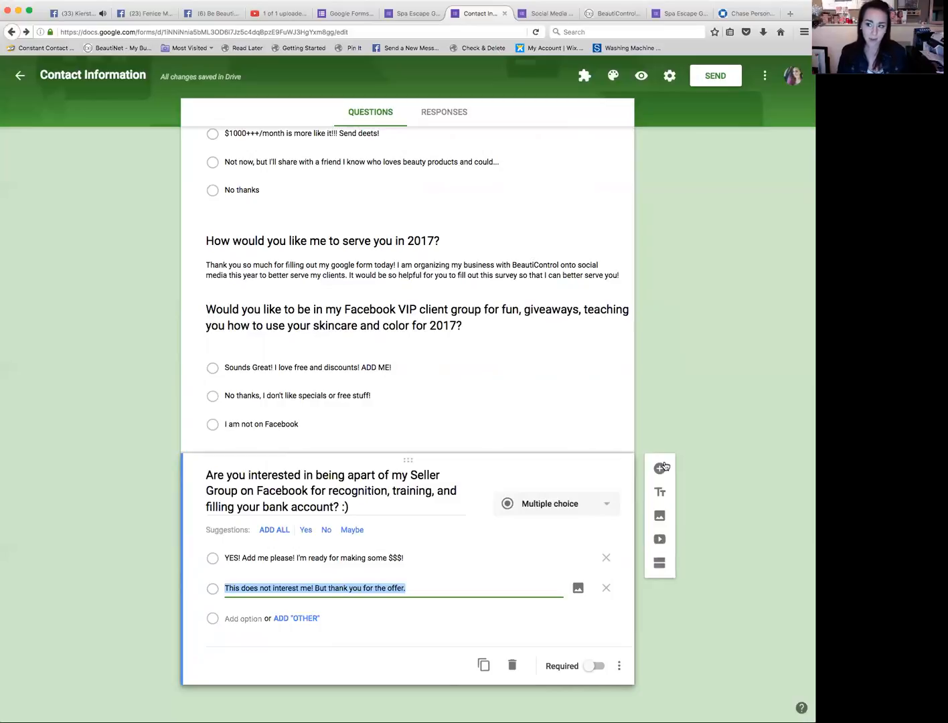
Step: Add a new question below the Seller Group question titled 'How do you like to best BEST CONTACTED?'
left_click(662, 469)
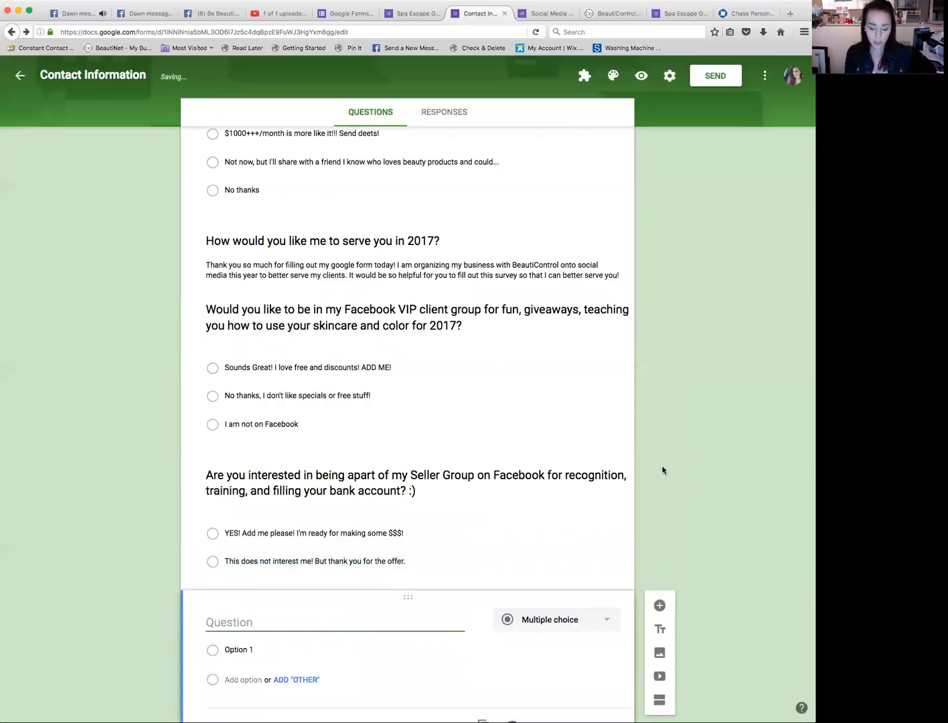
type("How do y")
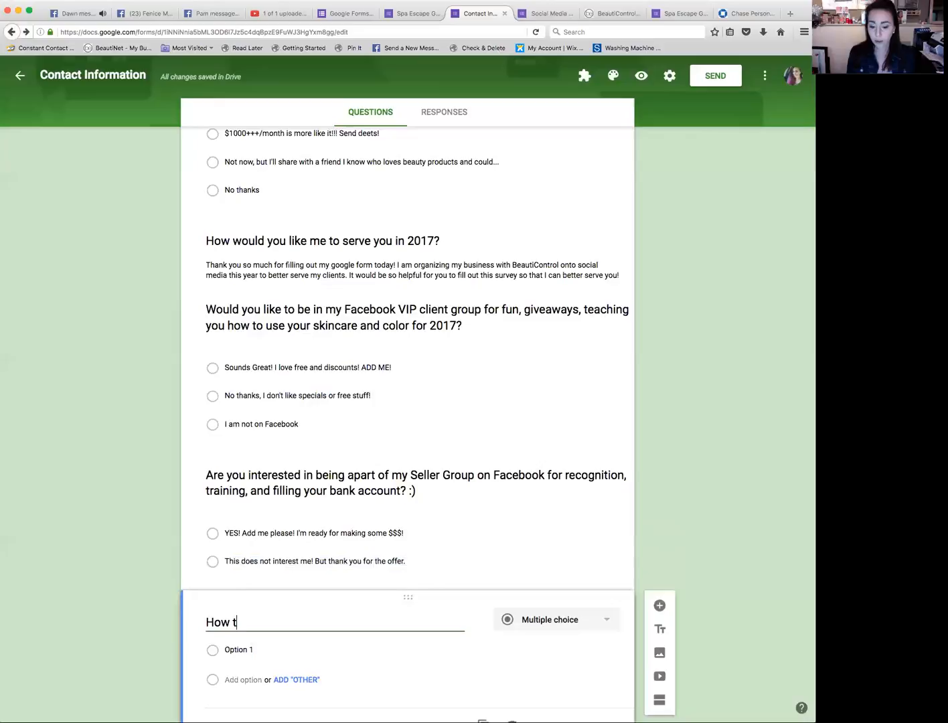
type("ou like to ")
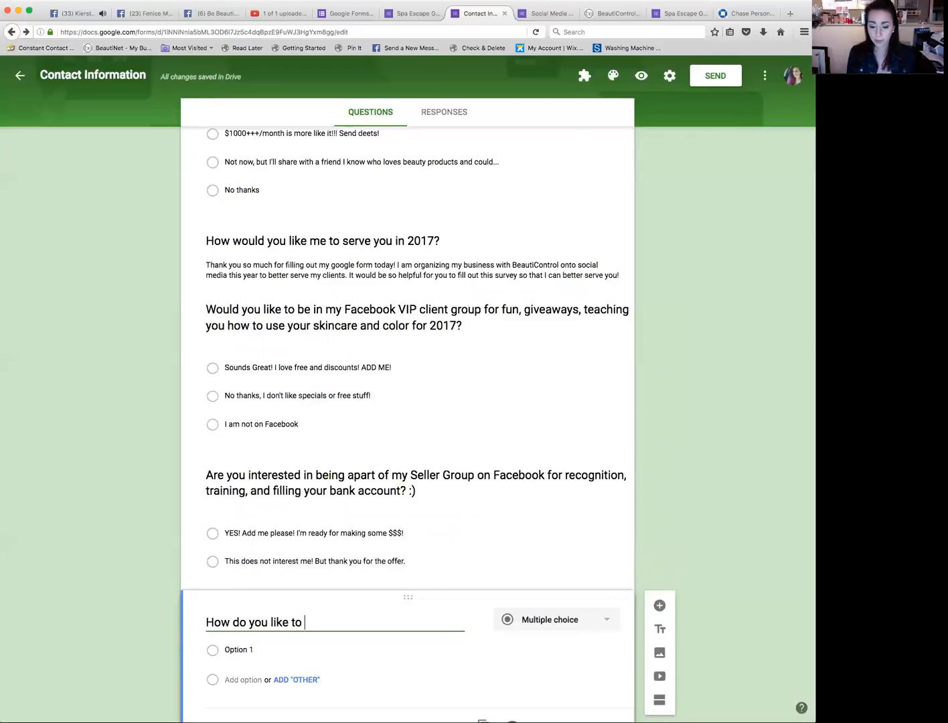
type("best BEST CONT")
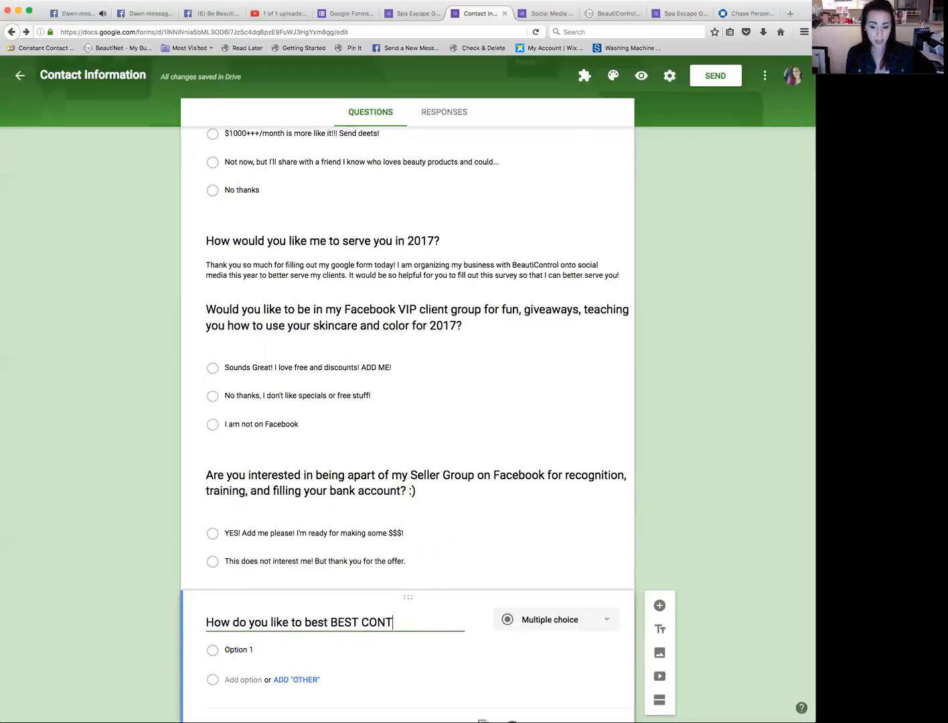
type("ACTD")
key("BackSpace")
type("D")
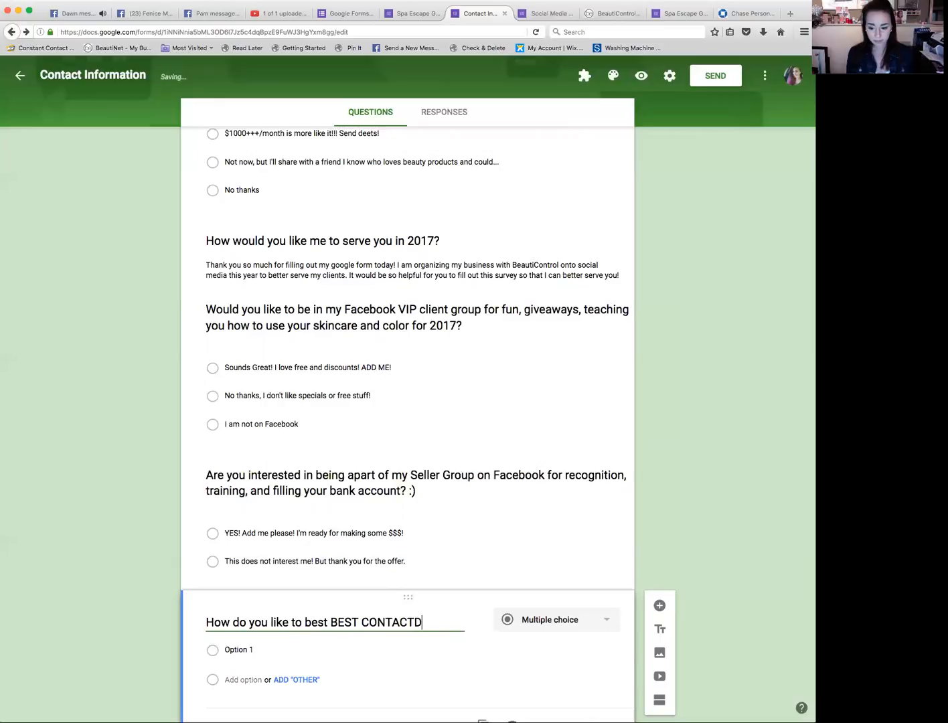
key("BackSpace")
type("ED?")
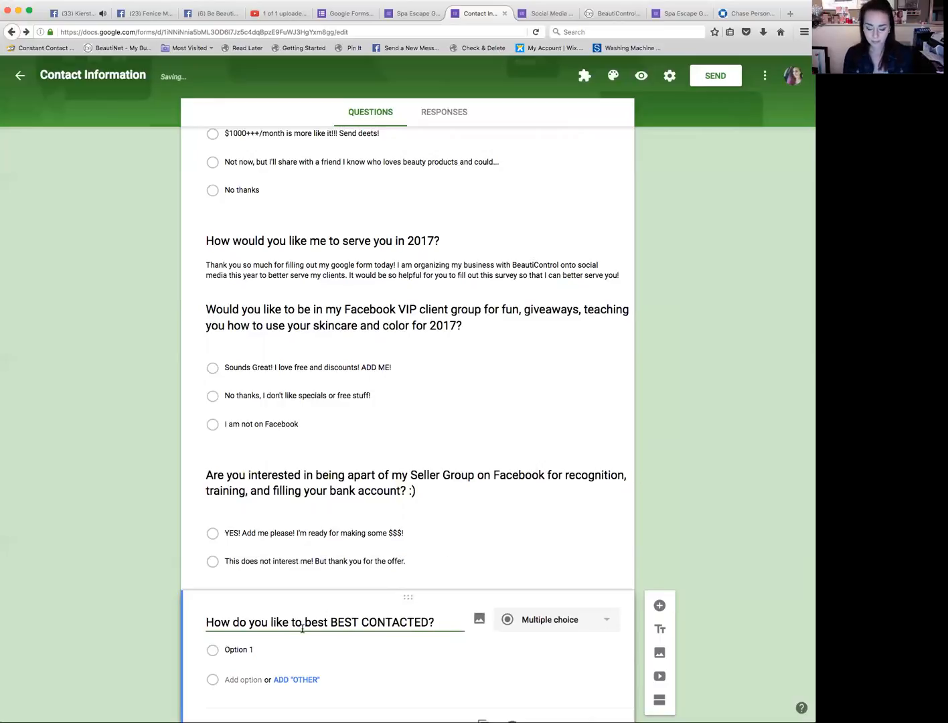
Step: Add 'Phone' and 'Text' as its first options and switch the question type to Checkboxes
left_click(240, 649)
type("Phjo")
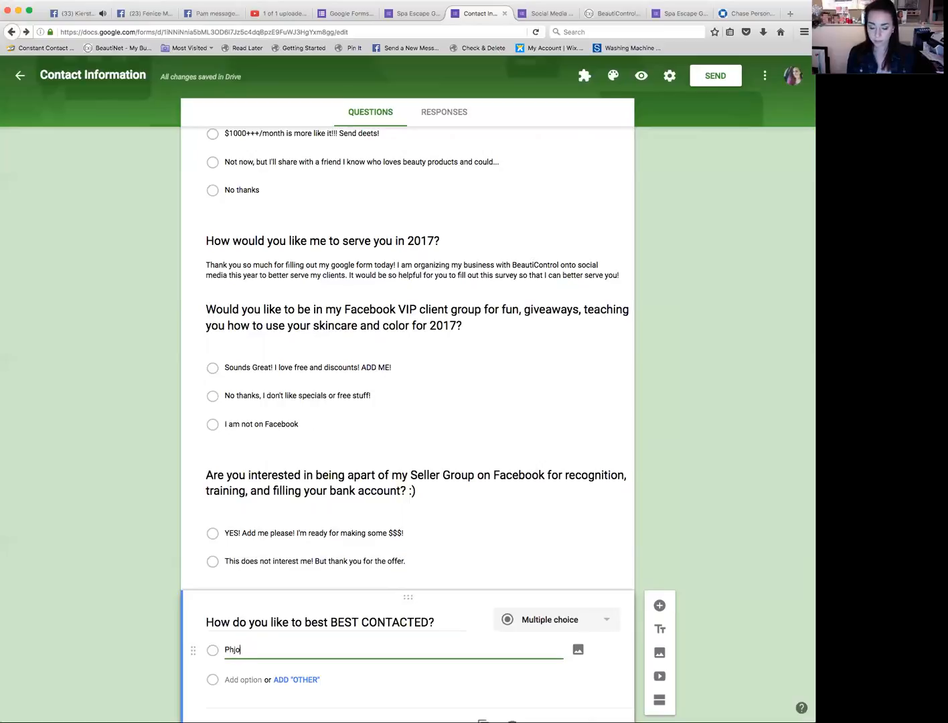
key("BackSpace")
key("BackSpace")
type("one")
key("Return")
type("Text")
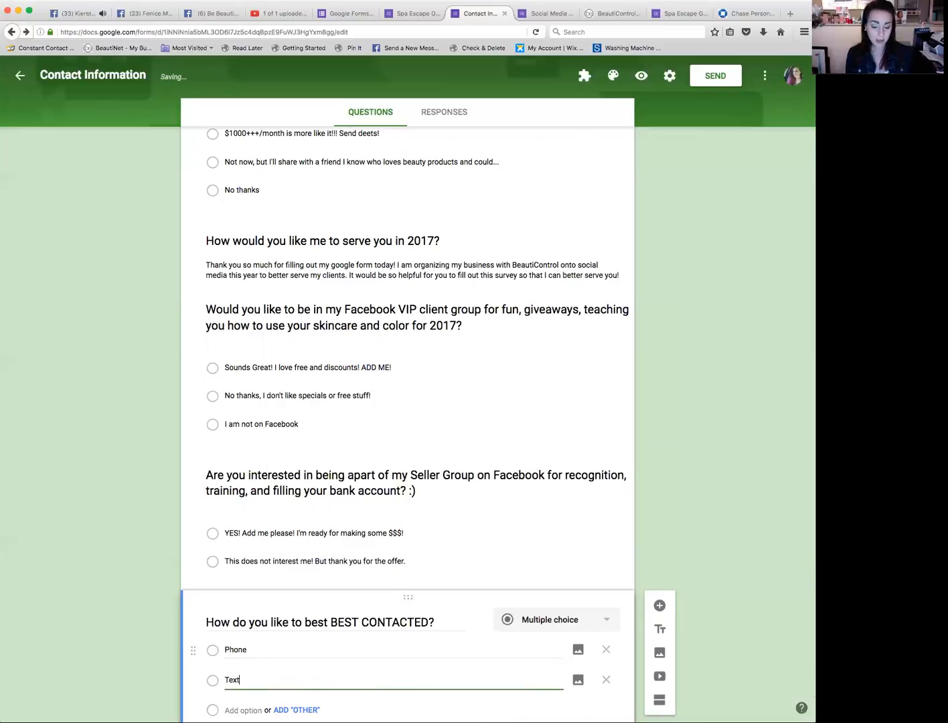
key("Return")
left_click(597, 627)
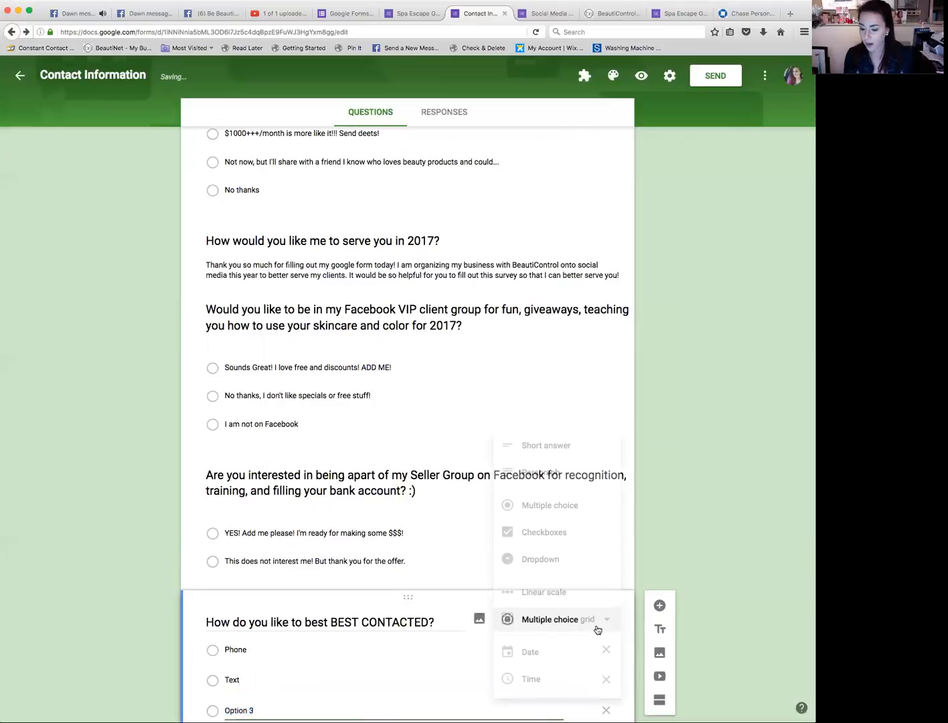
left_click(596, 542)
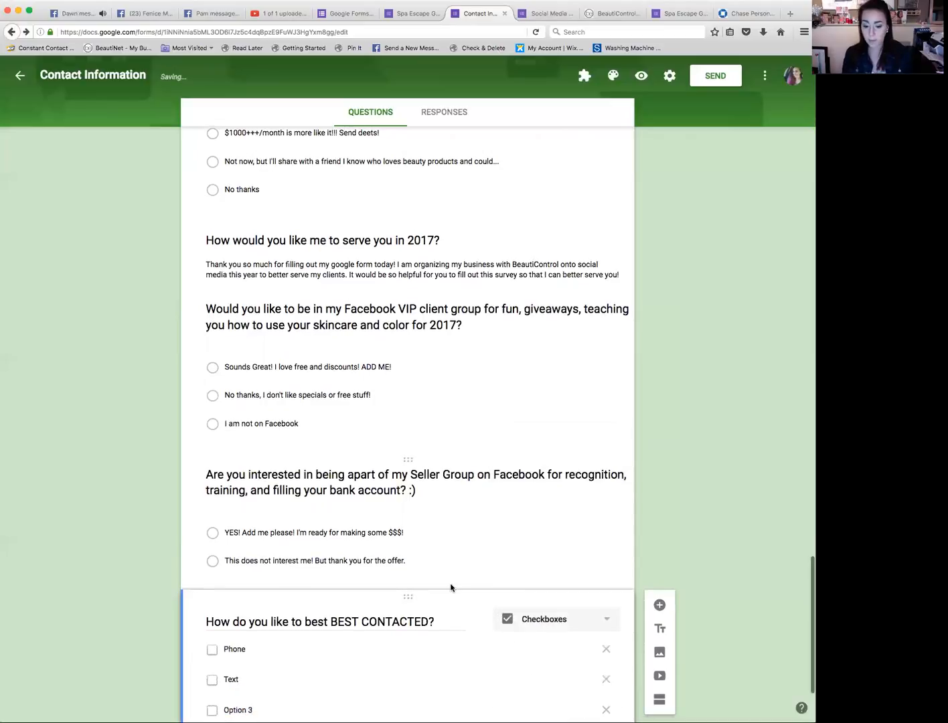
Step: Rename the third option 'Facebook Private Messaging' and add a fourth option 'Email'
left_click(274, 625)
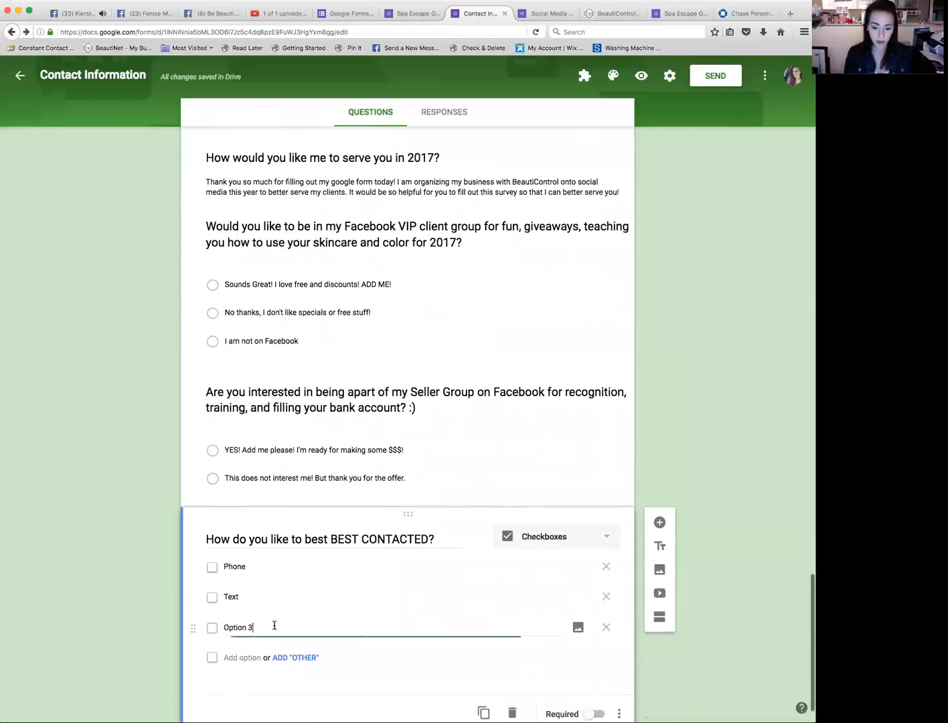
key("super+a")
type("Faceboo")
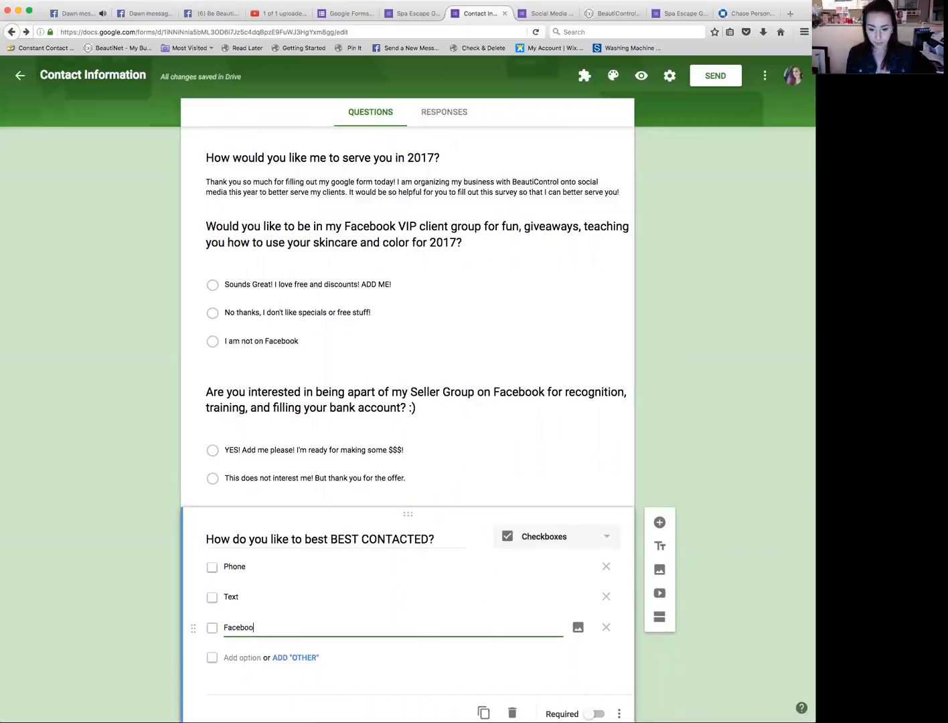
type("k Private Messaging")
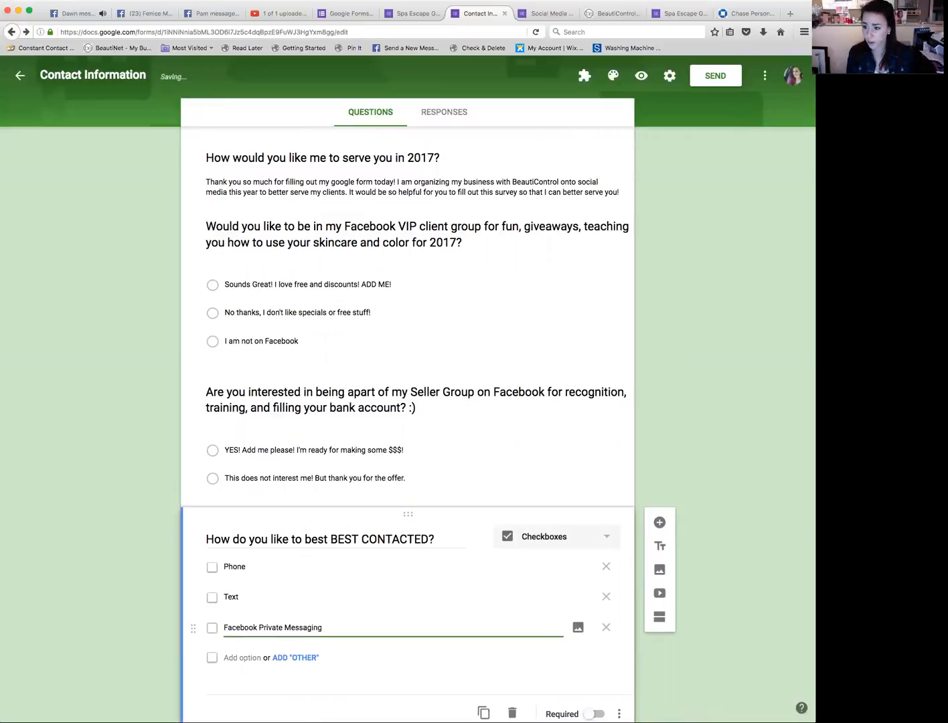
key("Return")
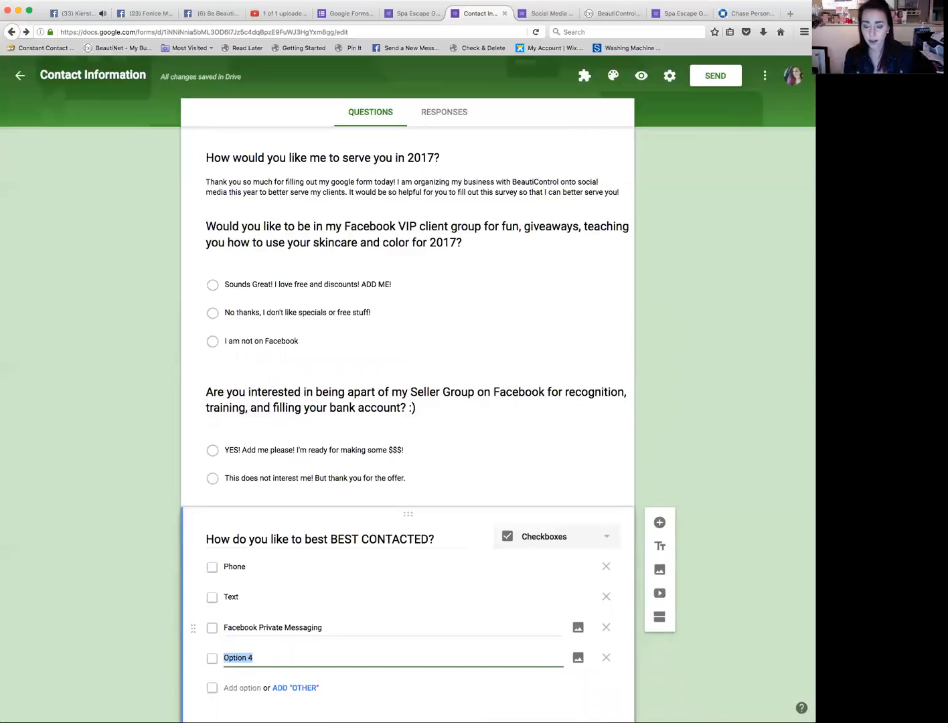
type("Ema")
key("BackSpace")
key("BackSpace")
type("mail")
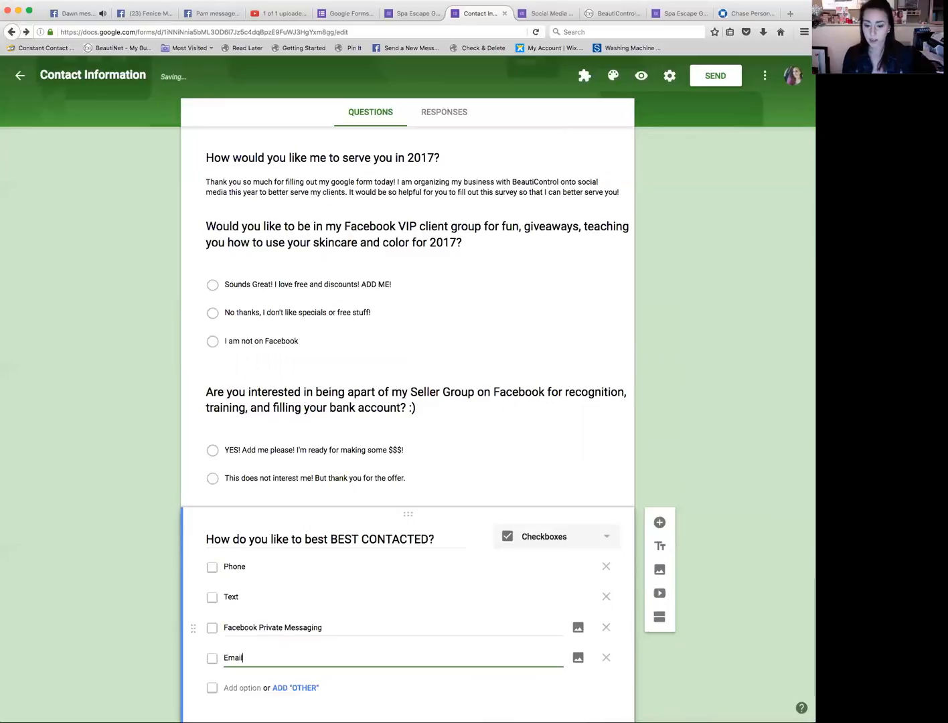
Step: Add a fifth option reading 'Other:' to the contact question
scroll(409, 429, "down", 2)
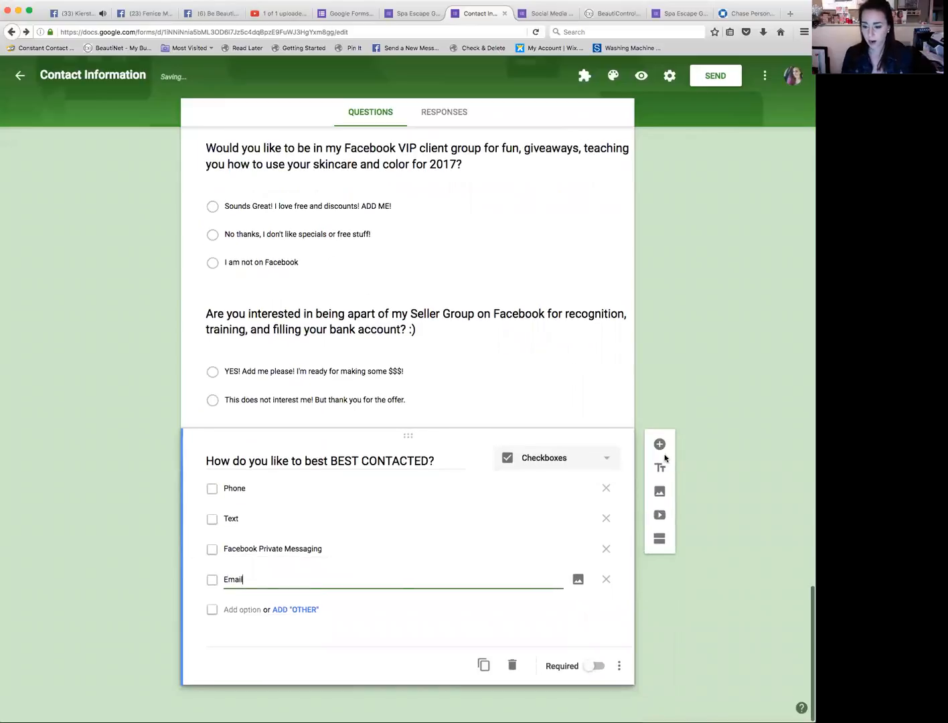
left_click(255, 609)
key("BackSpace")
type("Other:")
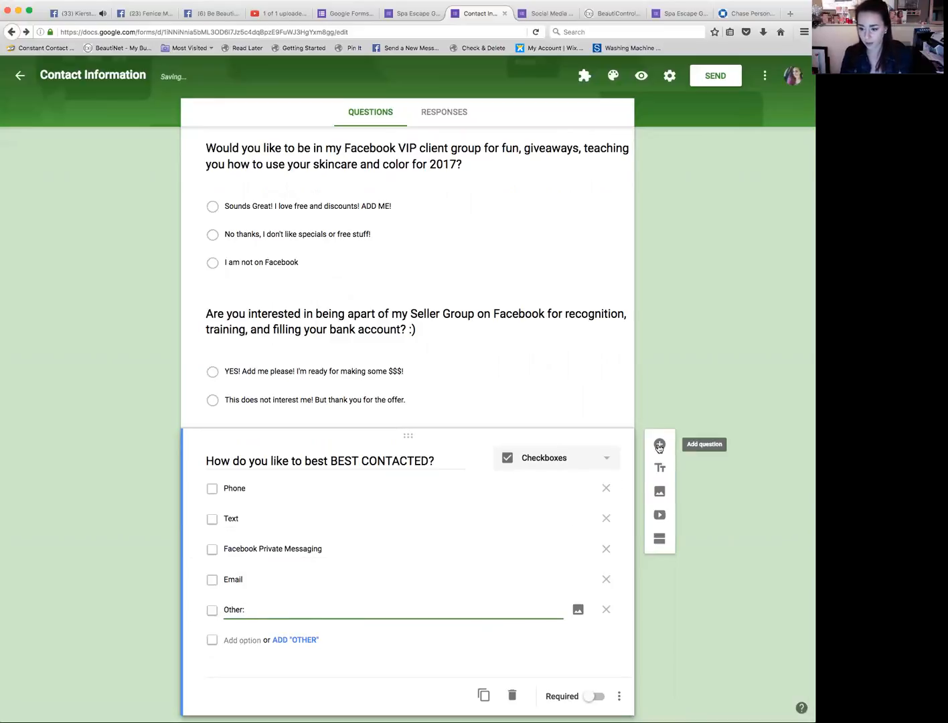
Step: Add another new question below the contact question, typing and clearing a title beginning 'Would you like'
left_click(660, 444)
type("Woud")
type("ul")
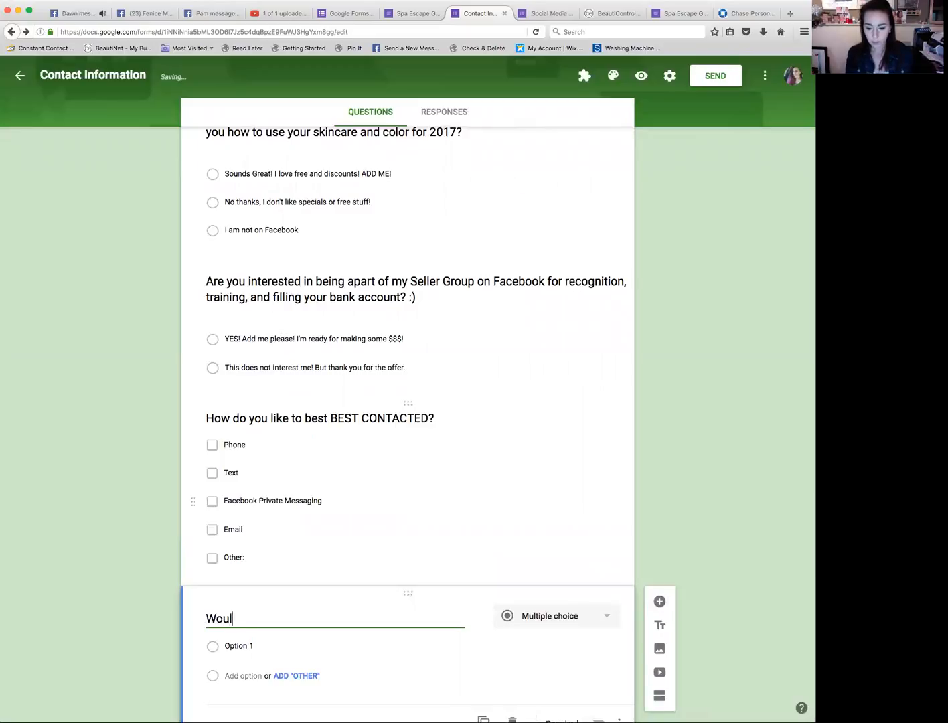
key("BackSpace")
key("BackSpace")
key("BackSpace")
key("BackSpace")
type("Would you")
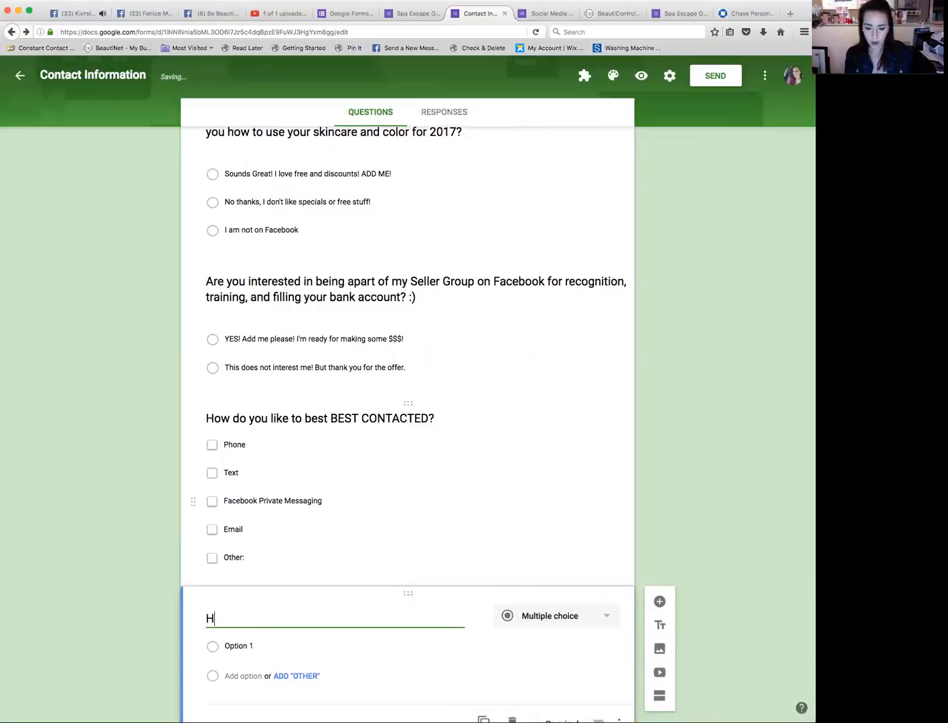
type(" like")
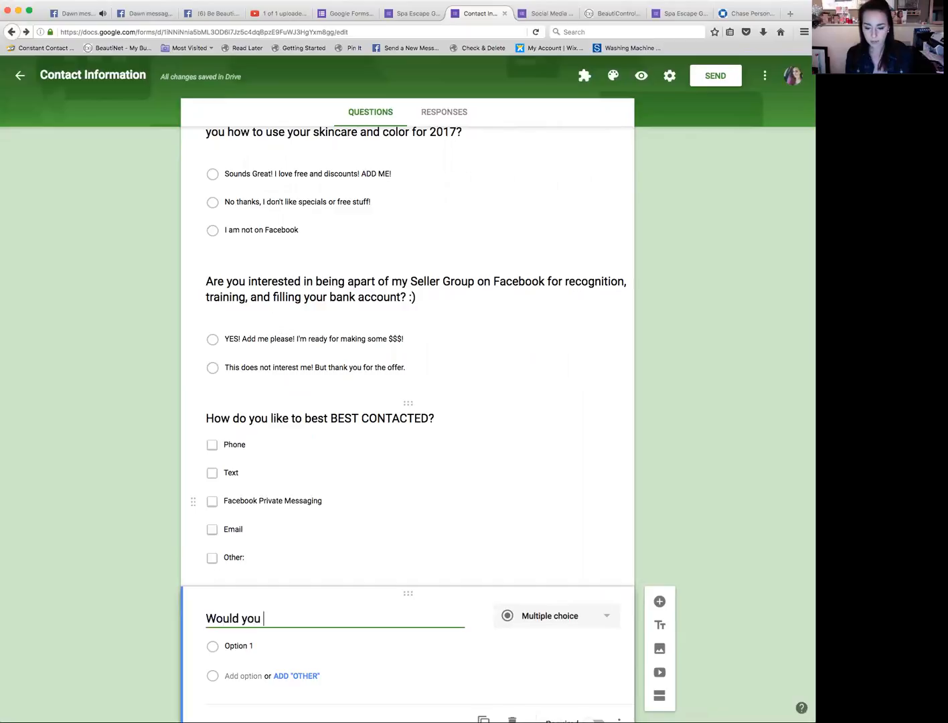
key("BackSpace")
key("BackSpace")
key("BackSpace")
key("BackSpace")
key("BackSpace")
key("BackSpace")
key("BackSpace")
key("BackSpace")
key("BackSpace")
key("BackSpace")
key("BackSpace")
key("BackSpace")
key("BackSpace")
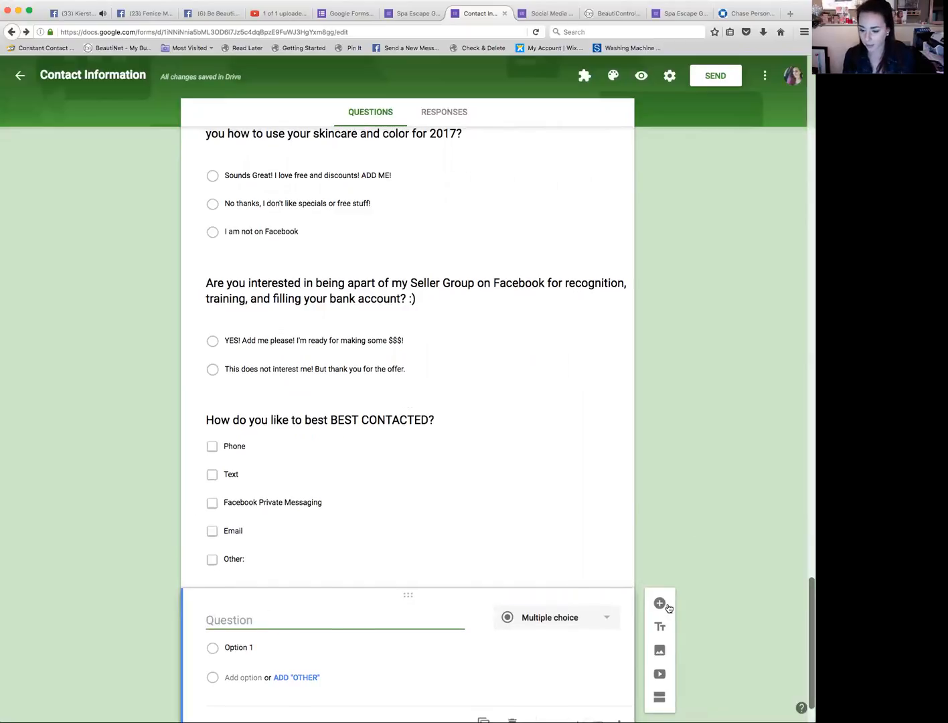
Step: Add a title and description block and begin its title with 'Thank you so much for filling out this survey! I will'
left_click(665, 603)
left_click(660, 626)
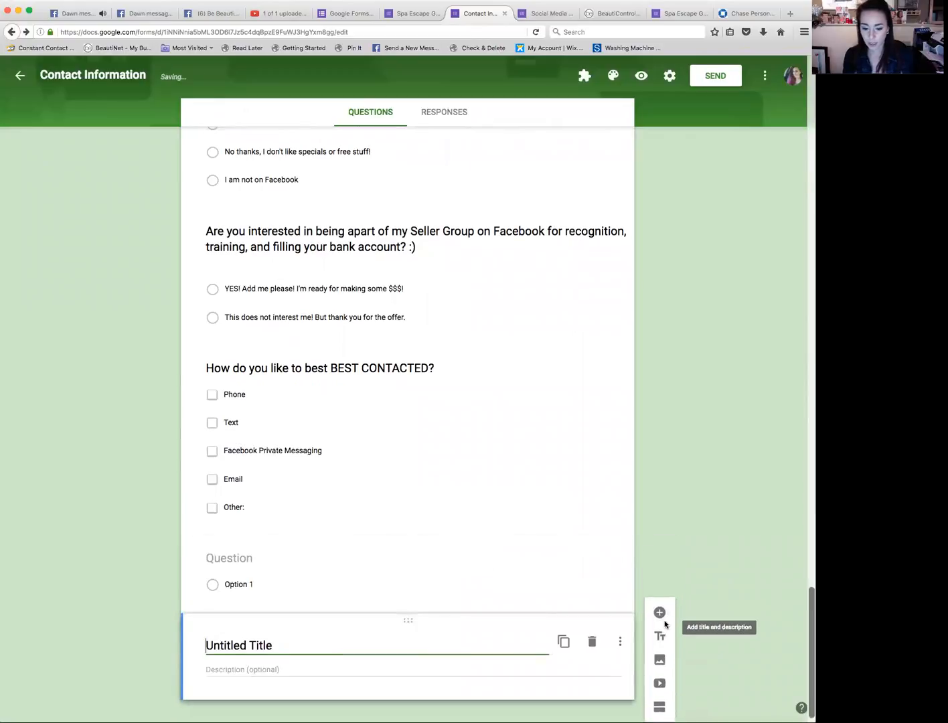
type("Thank you so much fo")
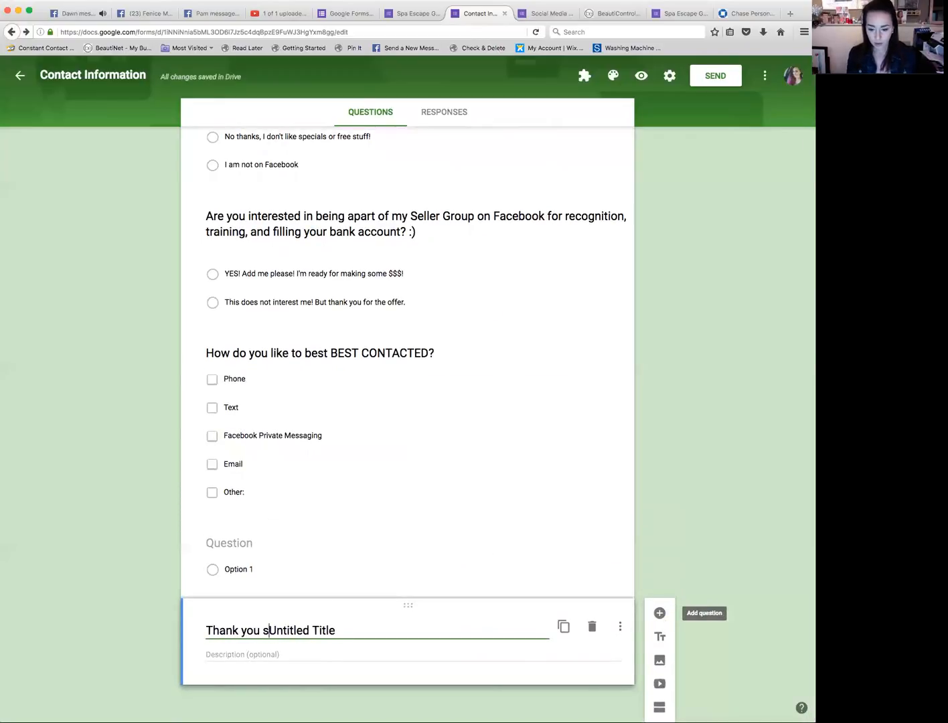
type("r filling out ")
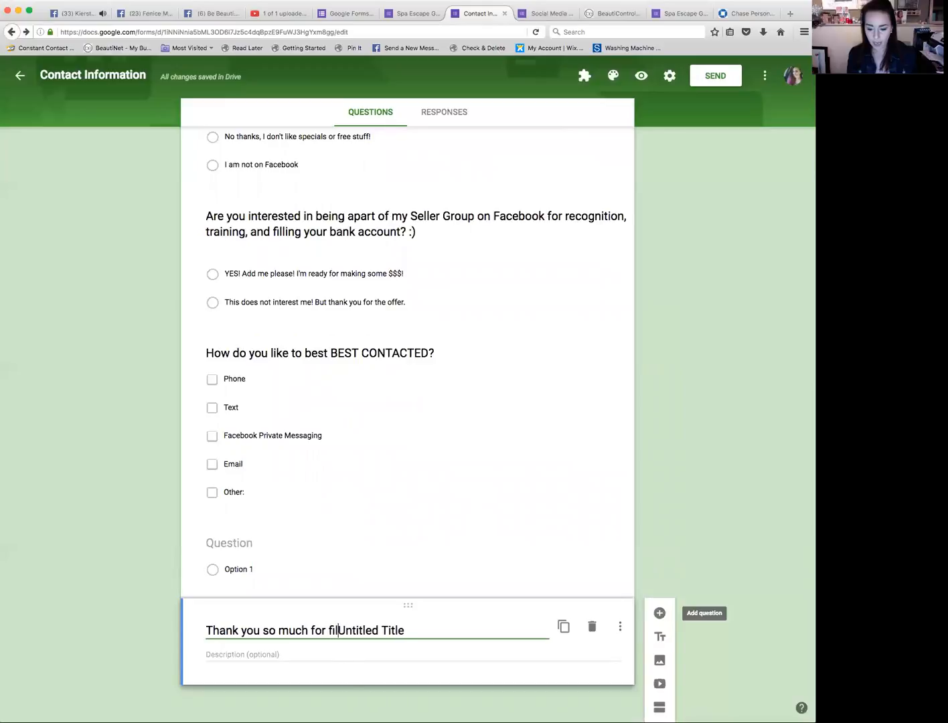
type("this surv")
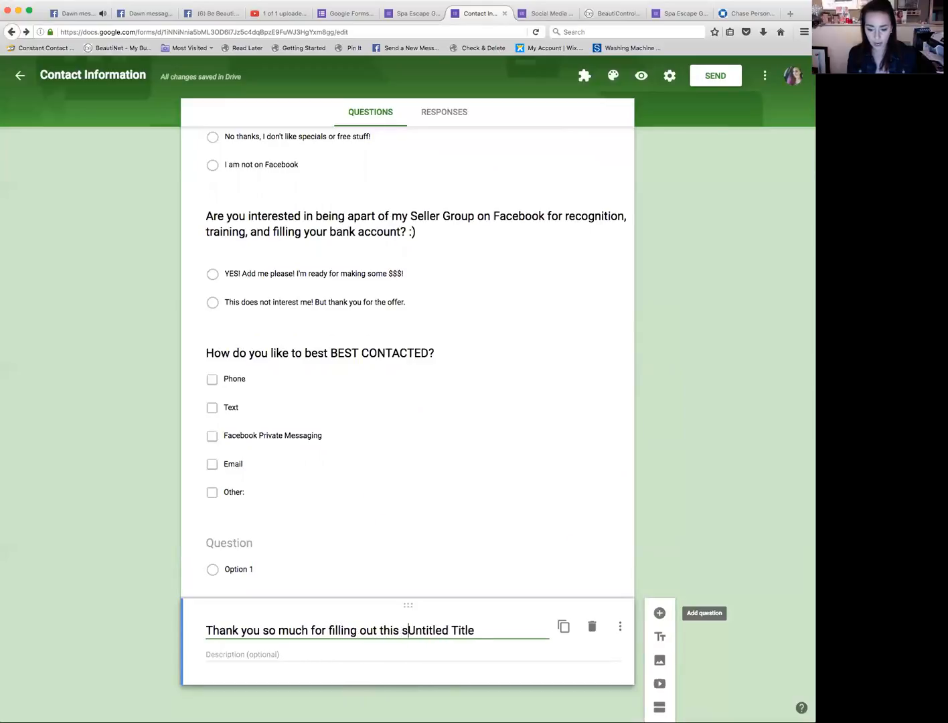
type("ey! I will")
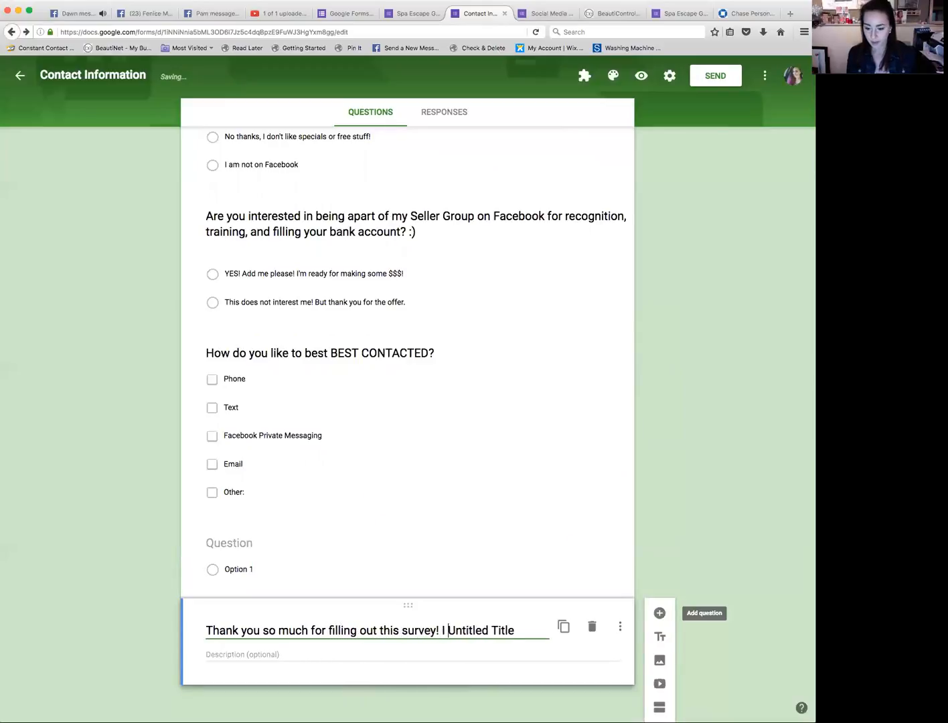
key("Delete")
key("Delete")
key("Delete")
key("Delete")
key("Delete")
key("Delete")
key("Delete")
key("Delete")
key("Delete")
key("Delete")
key("Delete")
key("Delete")
key("Delete")
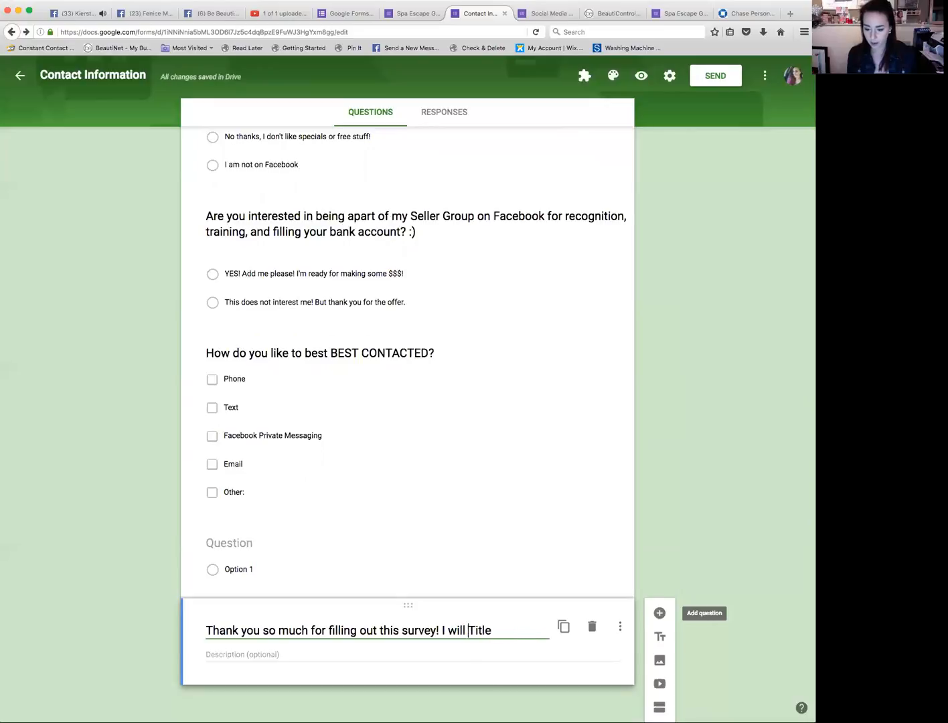
Step: Complete the thank-you title about selecting a winner once all forms are submitted and serving 2017 skincare needs, inserting 'BeautiControl' before 'skincare'
type("select ")
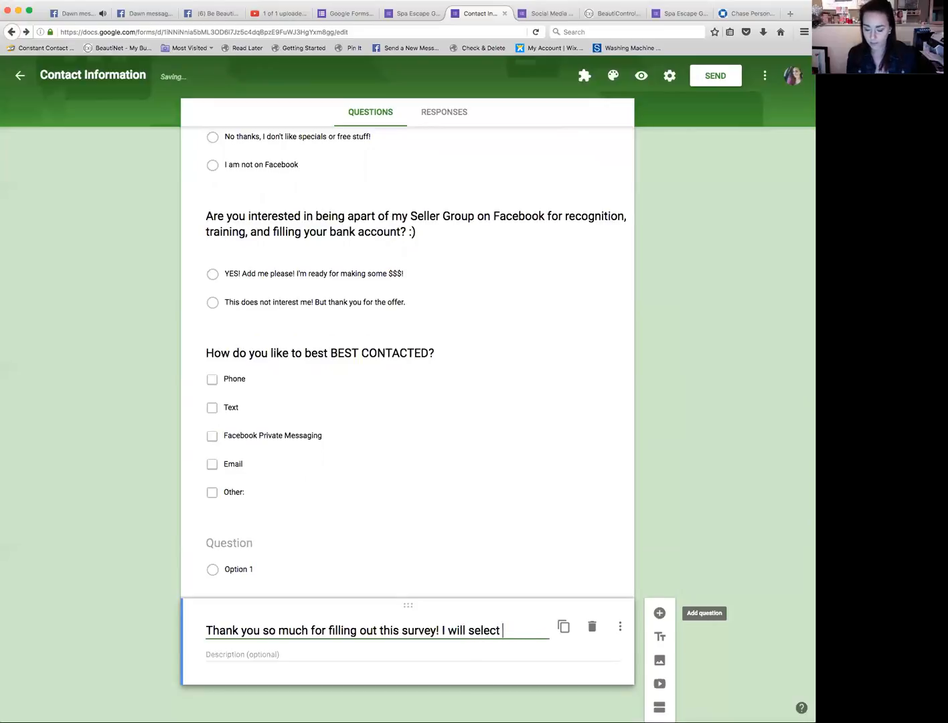
type("a winner")
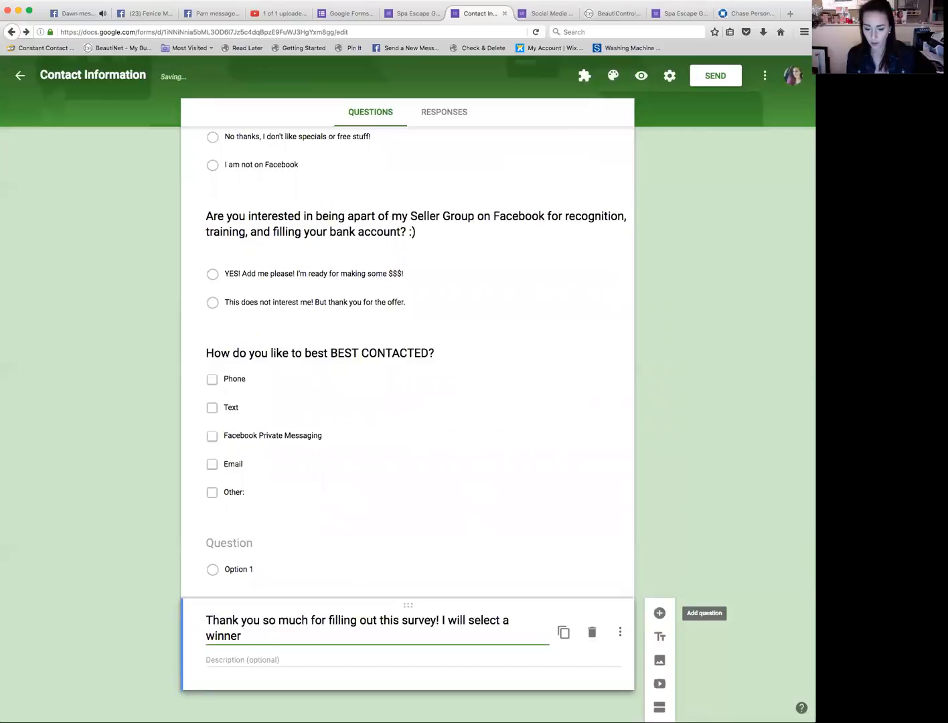
type(" when all forms")
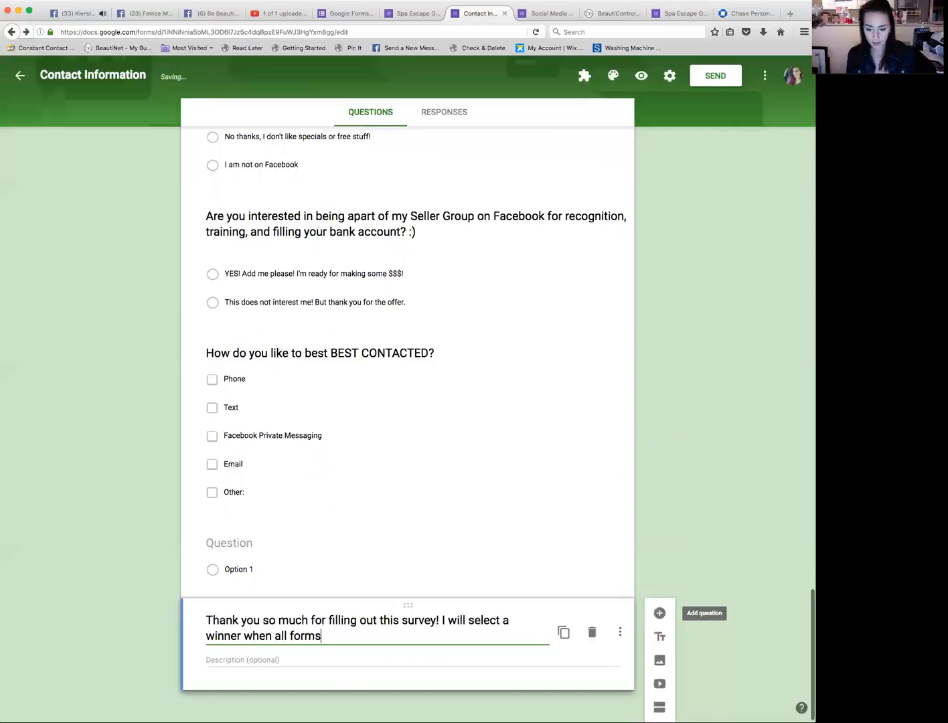
type(" have be")
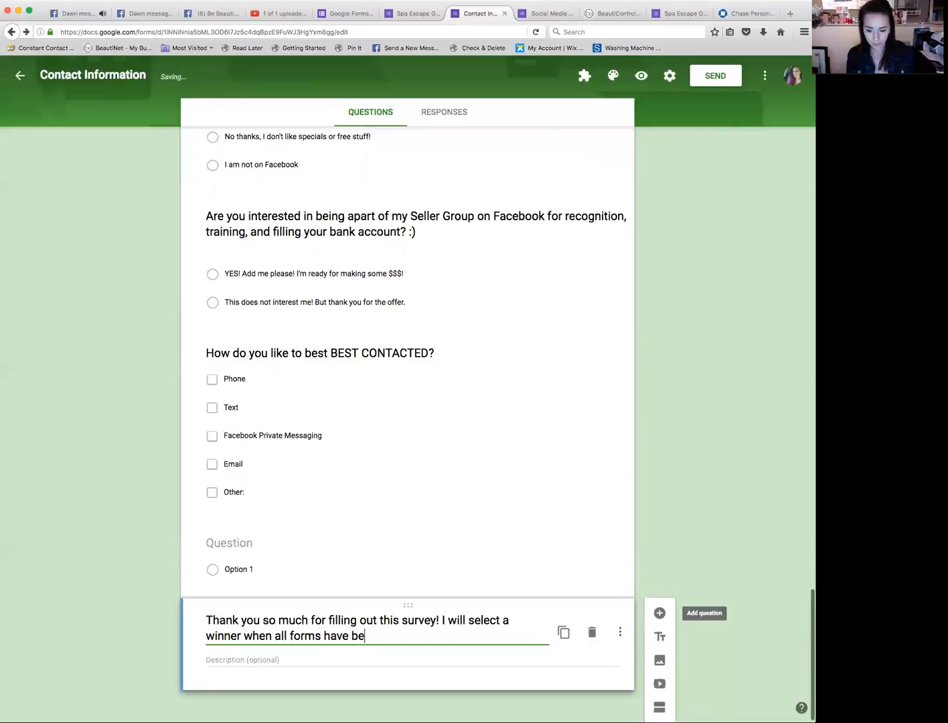
type("en submitte")
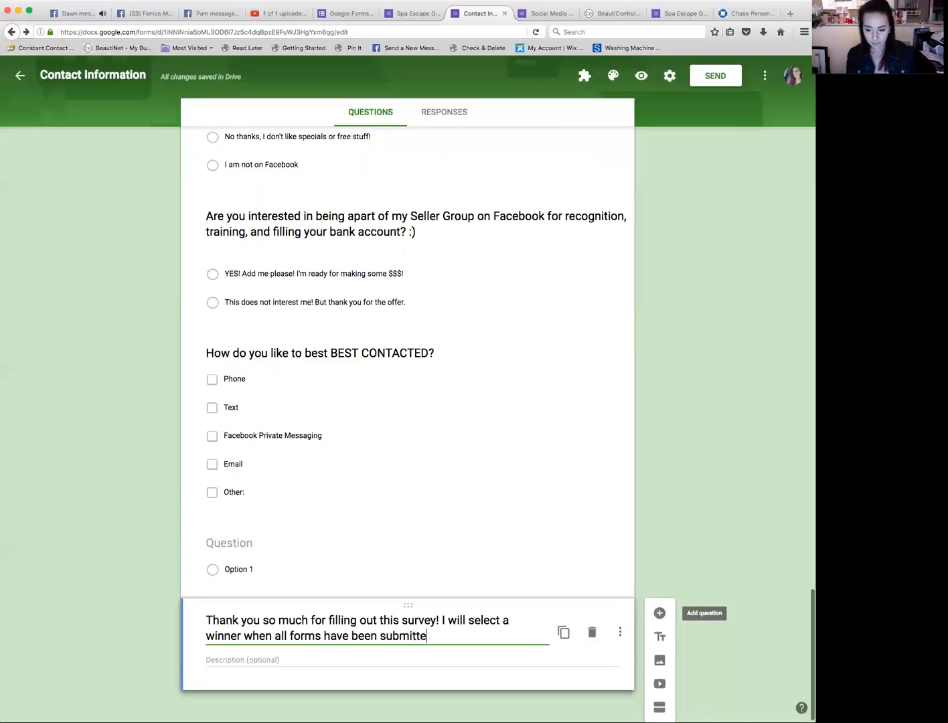
type("d! I look forward to best see")
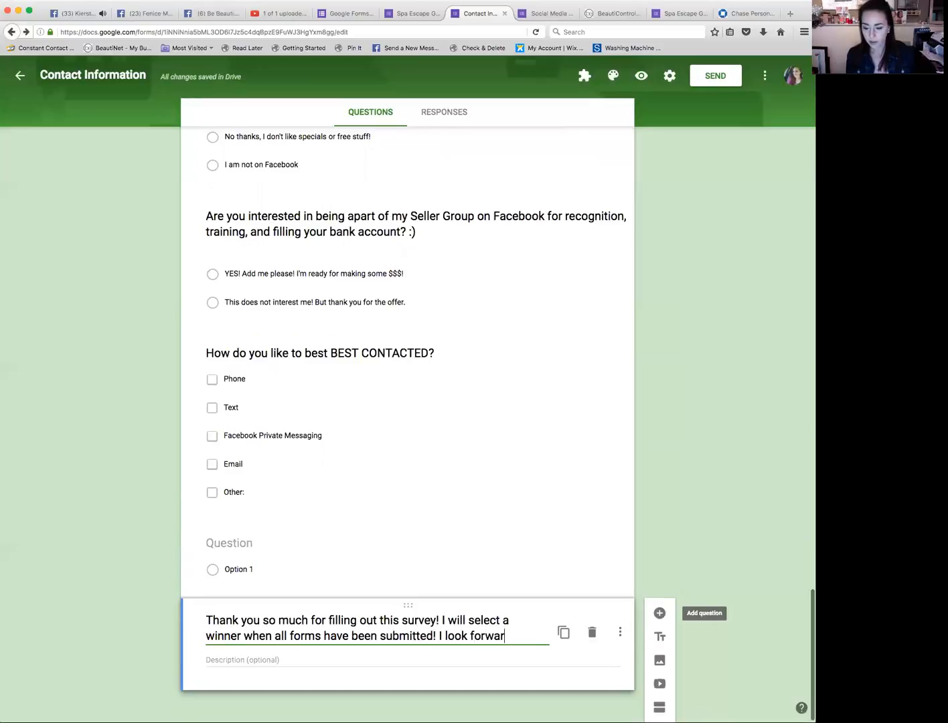
key("BackSpace")
key("BackSpace")
type("erving you w")
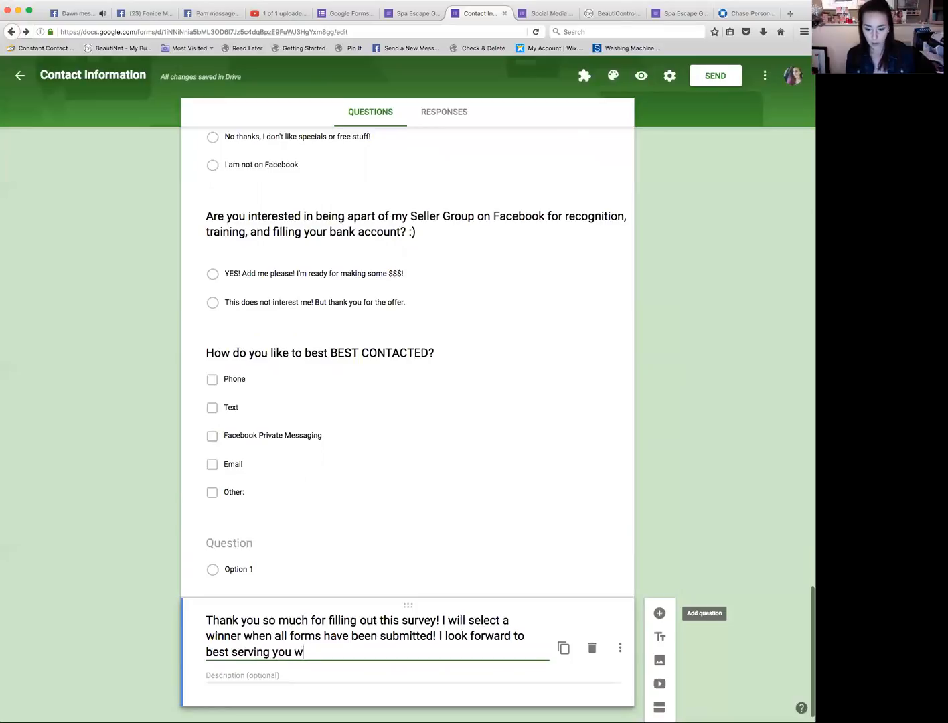
type("ith your skincare an")
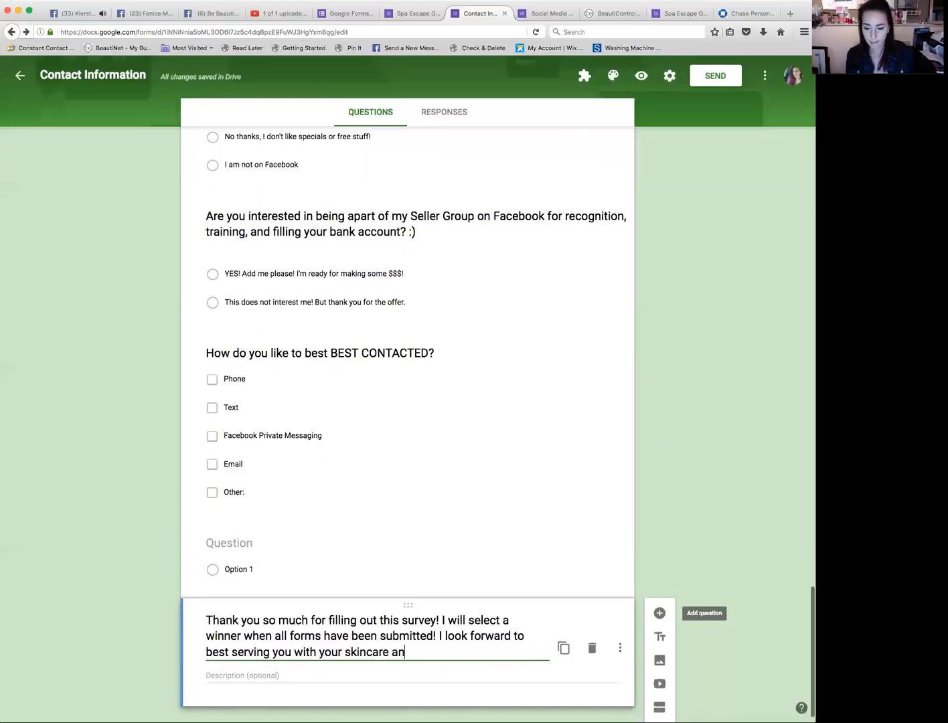
type("d makeup need fo")
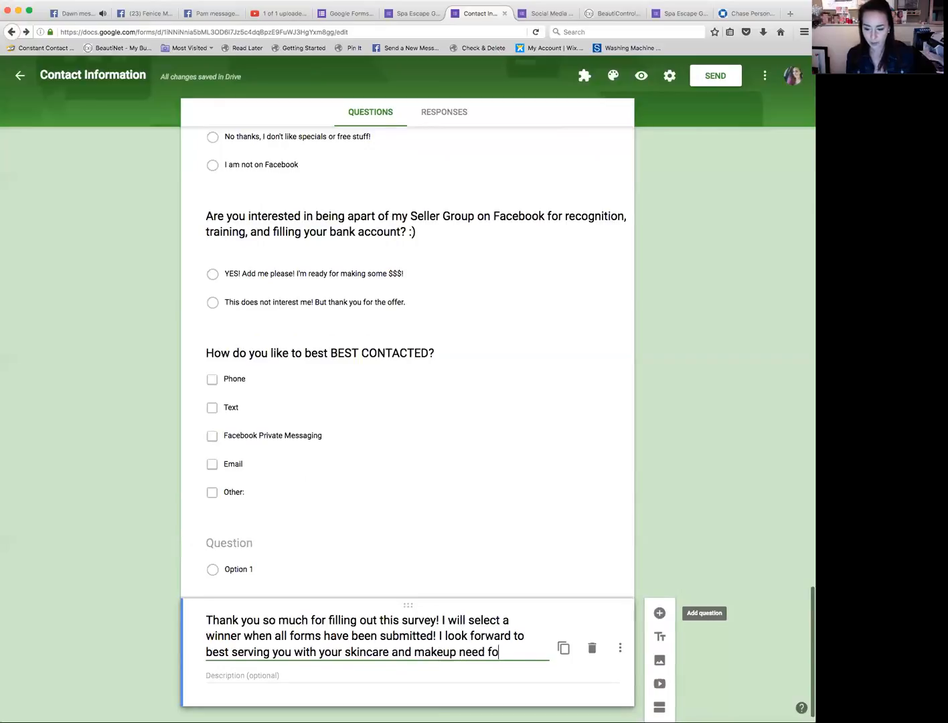
type("r ")
type("0")
type("017!")
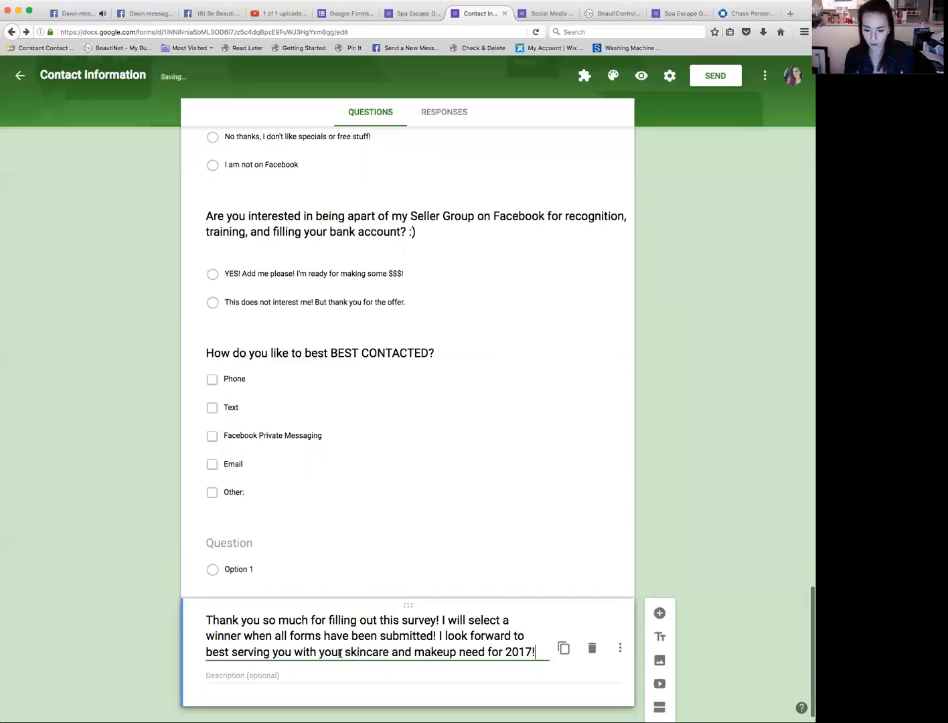
left_click(342, 653)
type("BeautiControl")
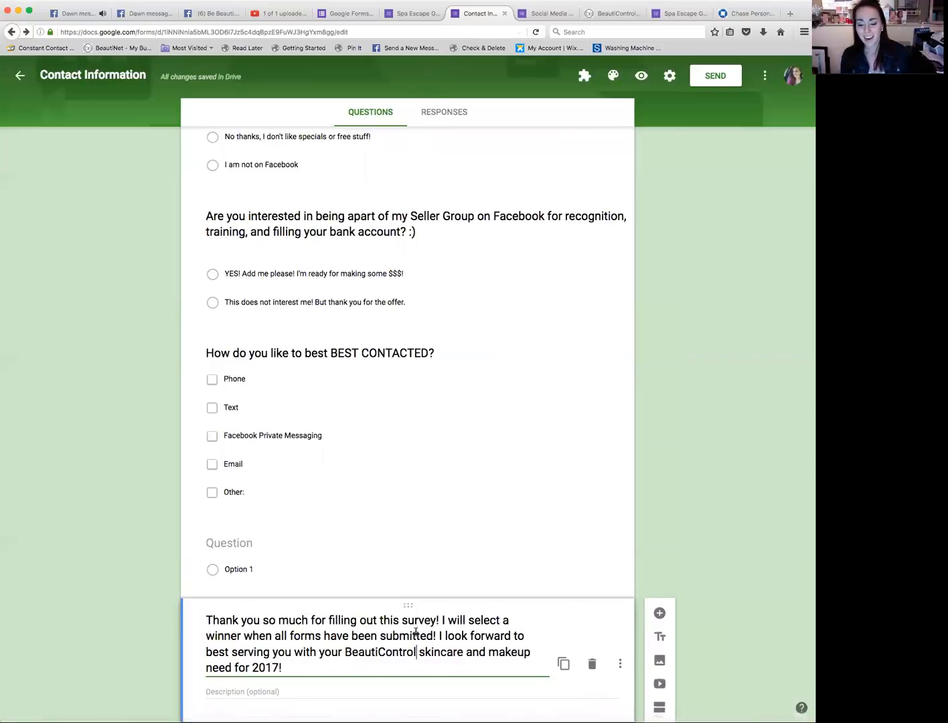
Step: Delete the empty untitled multiple-choice question above the thank-you block
left_click(406, 541)
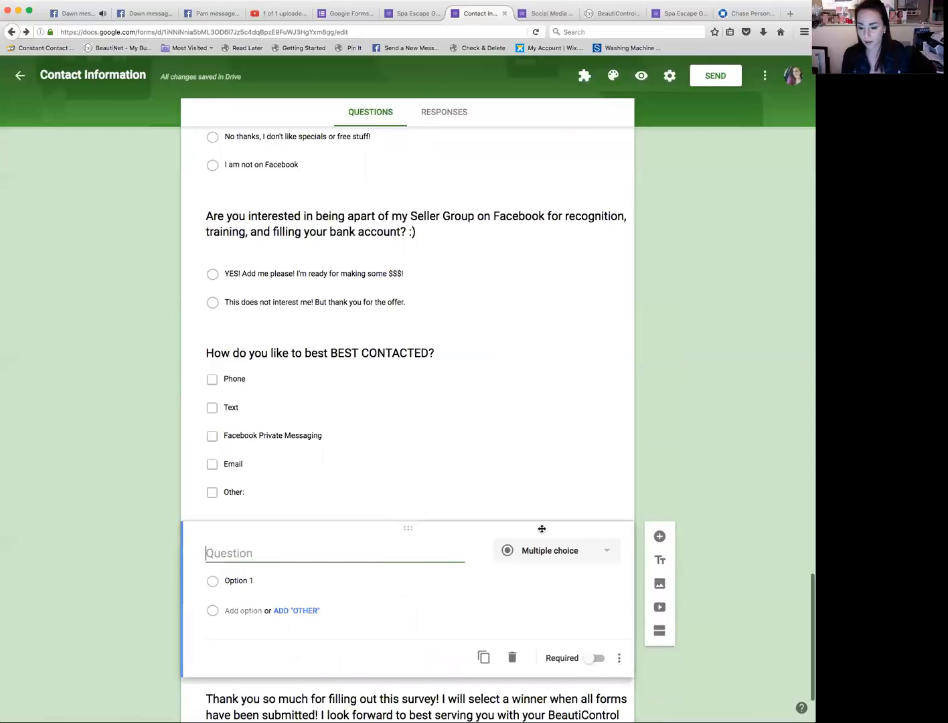
left_click(513, 658)
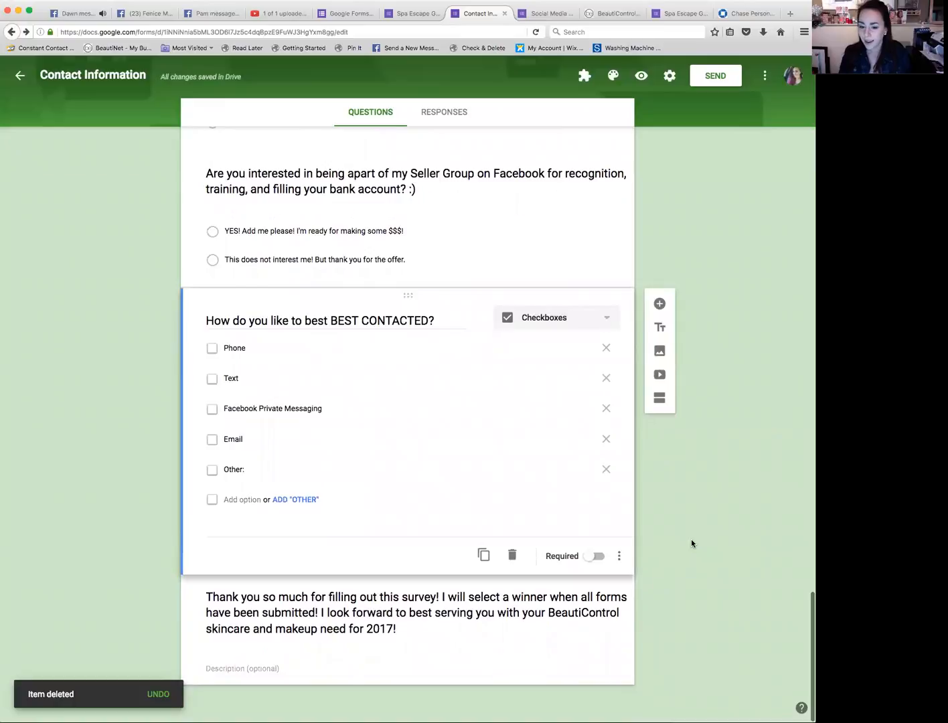
Step: Open the Form Notifications add-on's notification settings and enable both Notify me and Notify respondents
scroll(690, 543, "up", 4)
scroll(691, 543, "up", 20)
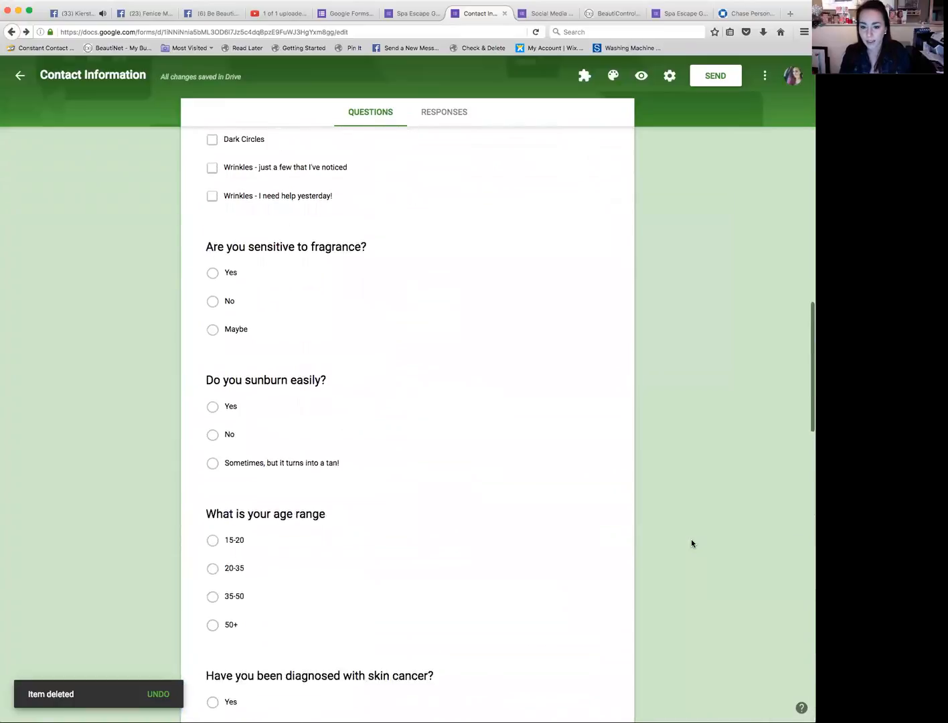
scroll(691, 540, "up", 5)
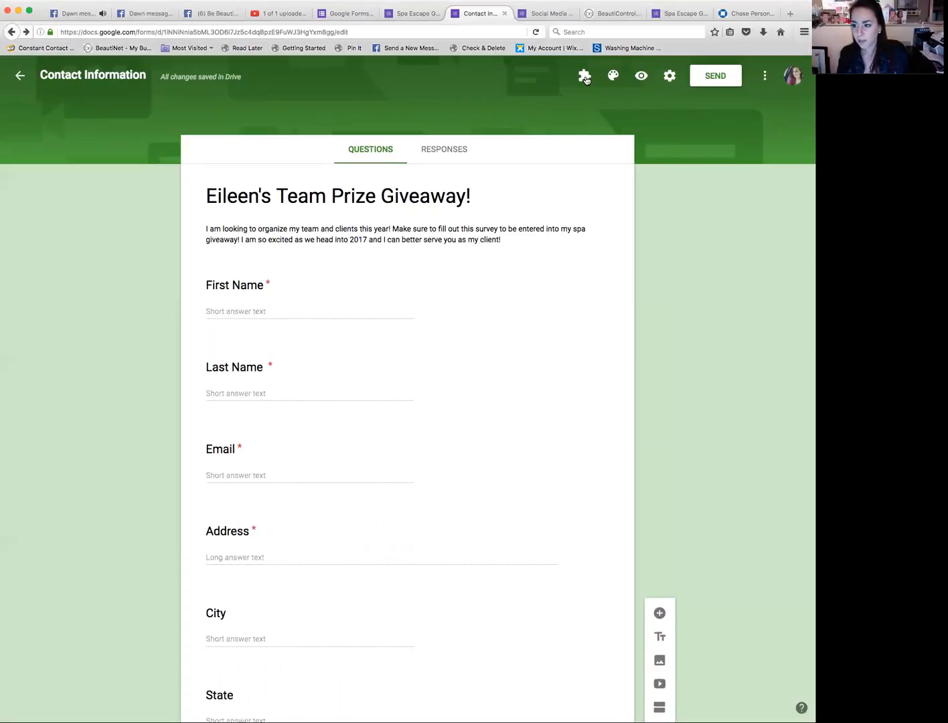
left_click(584, 78)
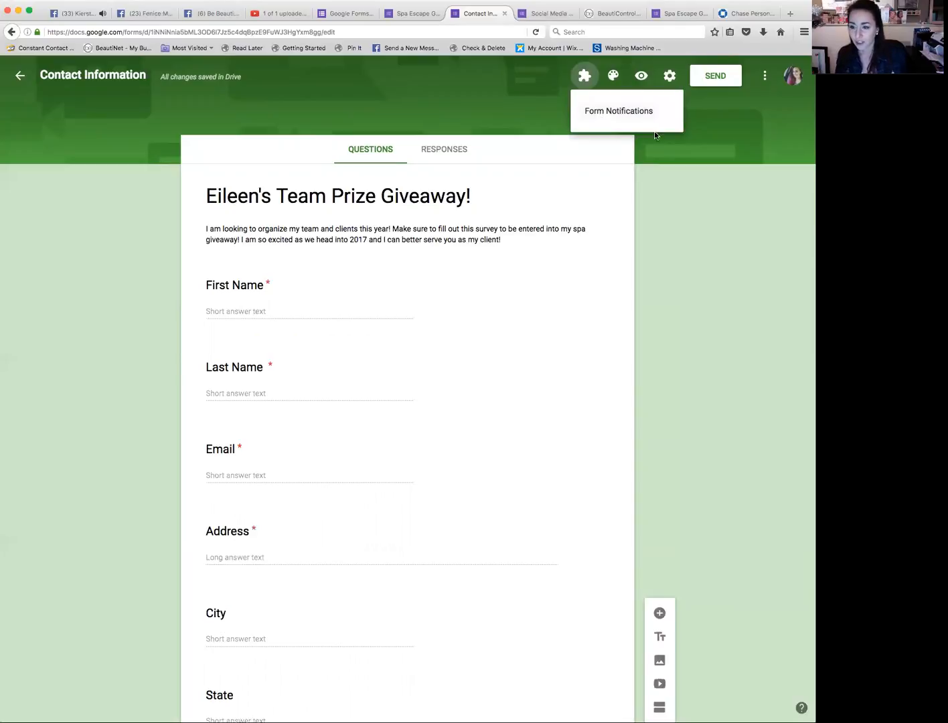
left_click(600, 111)
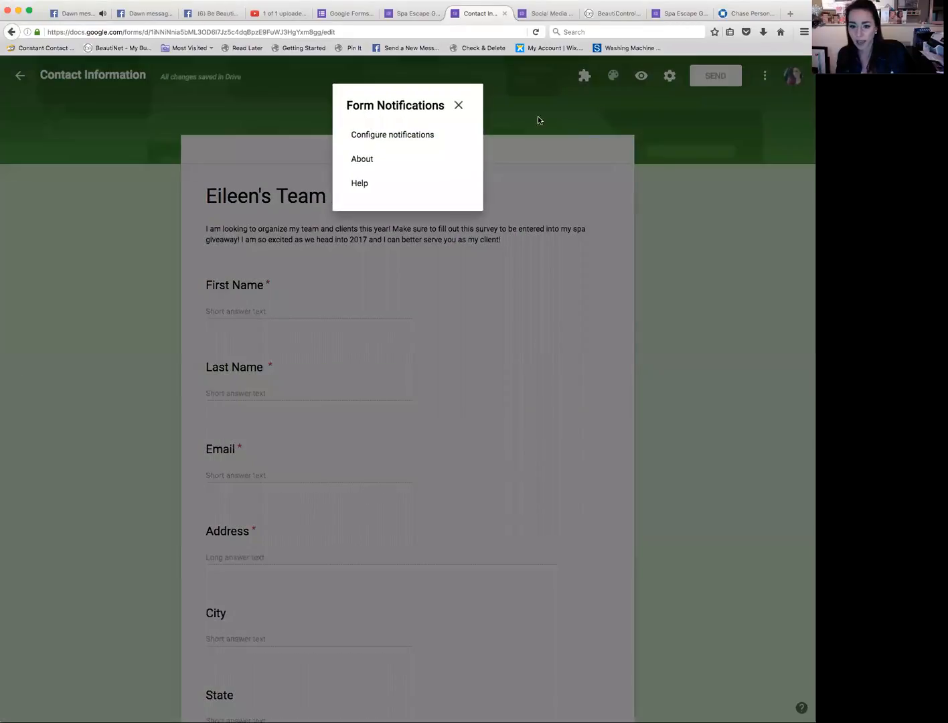
left_click(406, 136)
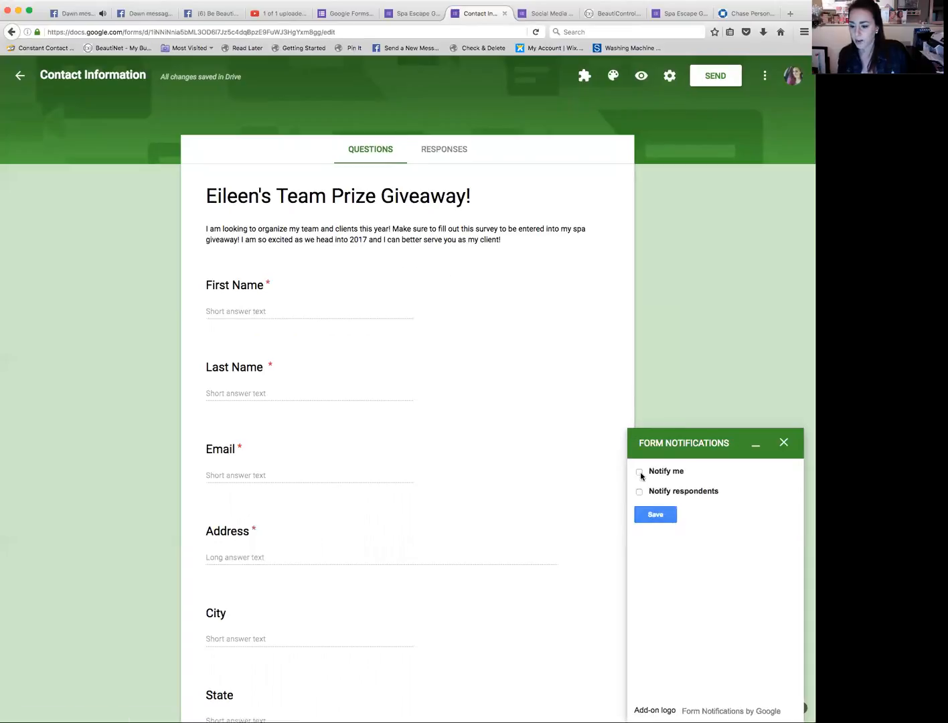
left_click(640, 472)
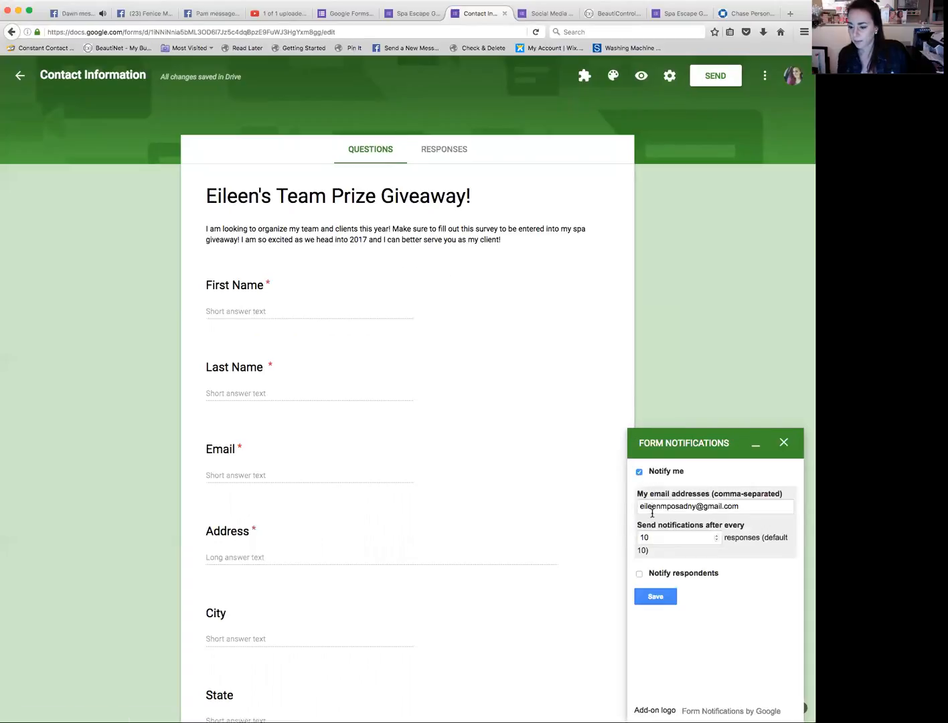
left_click(640, 574)
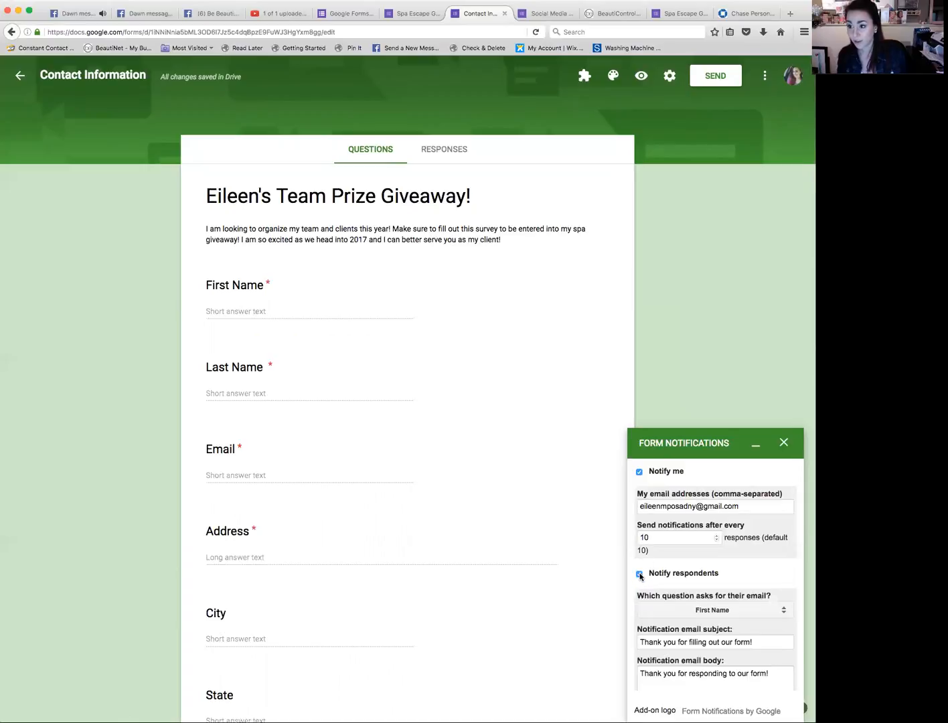
Step: Turn Notify me back off in the Form Notifications settings
scroll(640, 575, "down", 3)
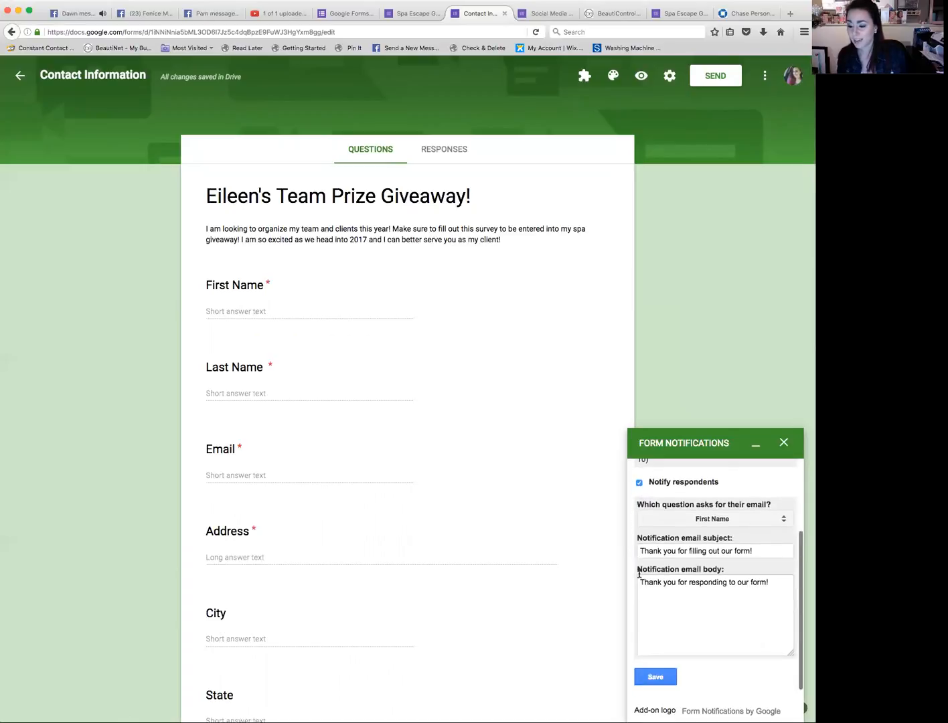
scroll(639, 575, "up", 3)
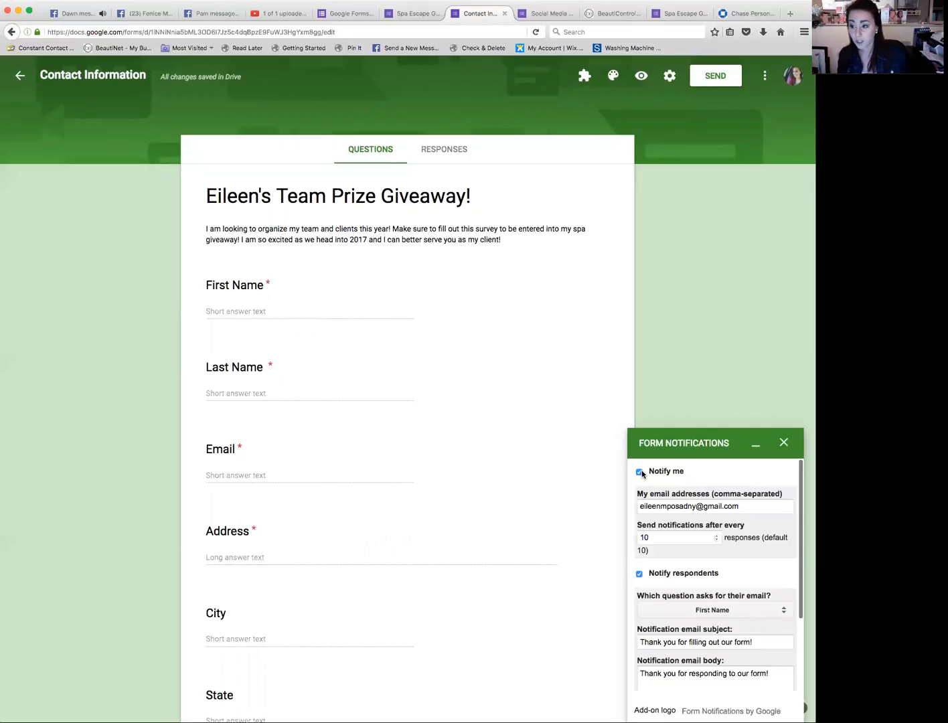
scroll(641, 471, "down", 1)
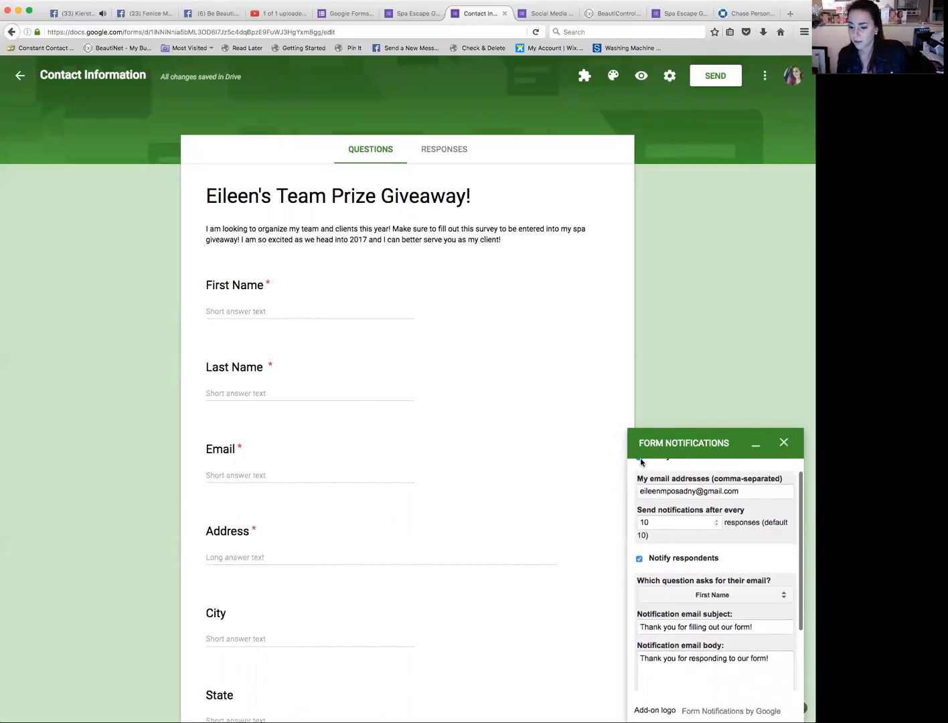
scroll(645, 472, "down", 2)
scroll(645, 476, "up", 3)
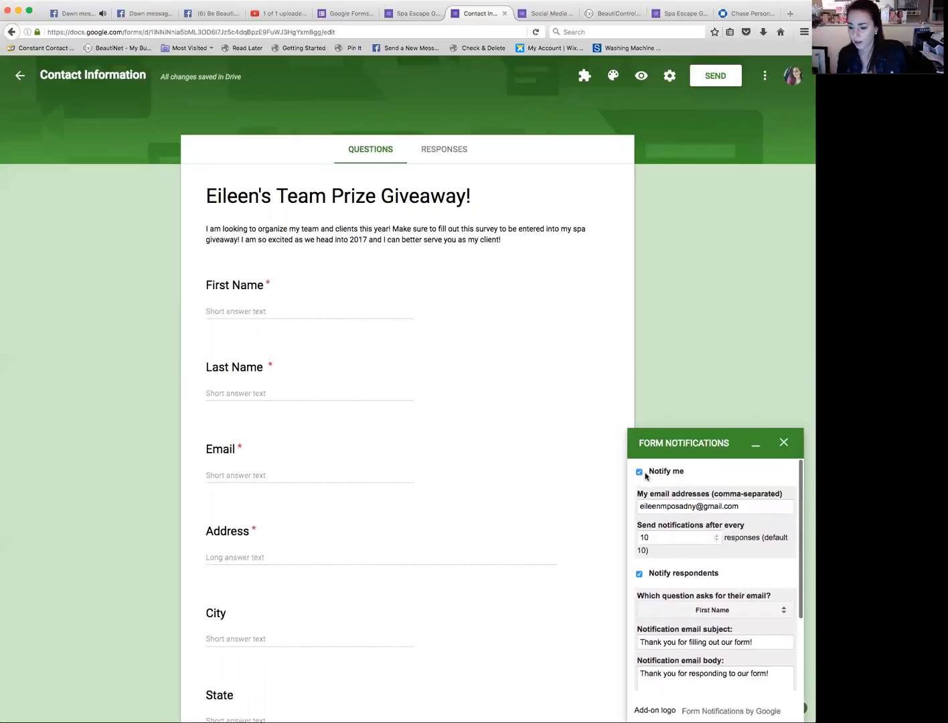
left_click(639, 472)
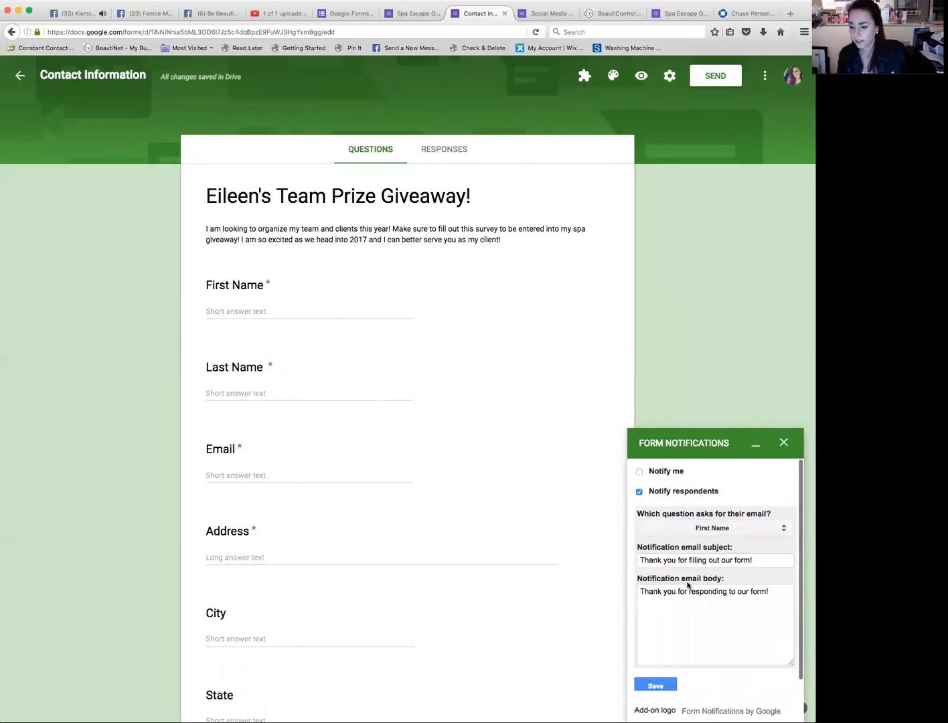
Step: Set the question that asks for respondents' email to Email, then close the Form Notifications panel
left_click(704, 529)
left_click(704, 529)
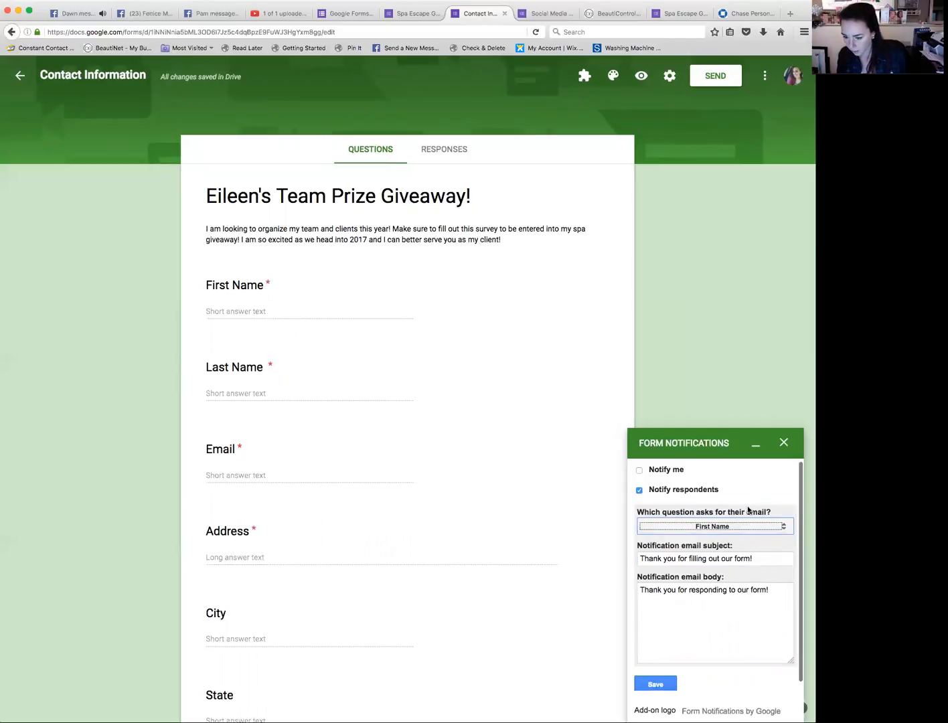
left_click(747, 526)
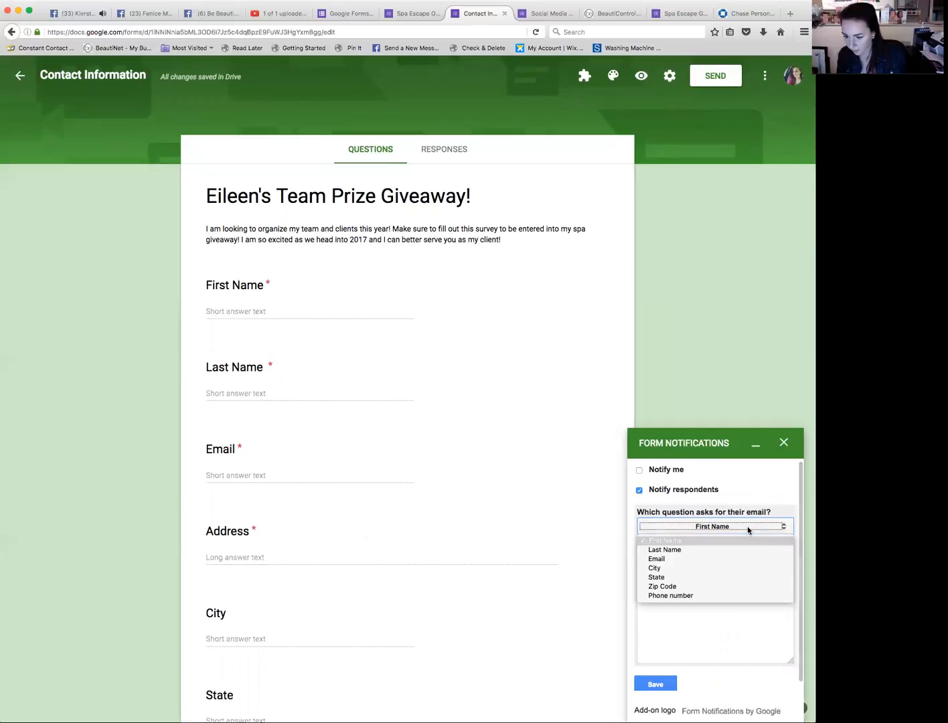
left_click(729, 556)
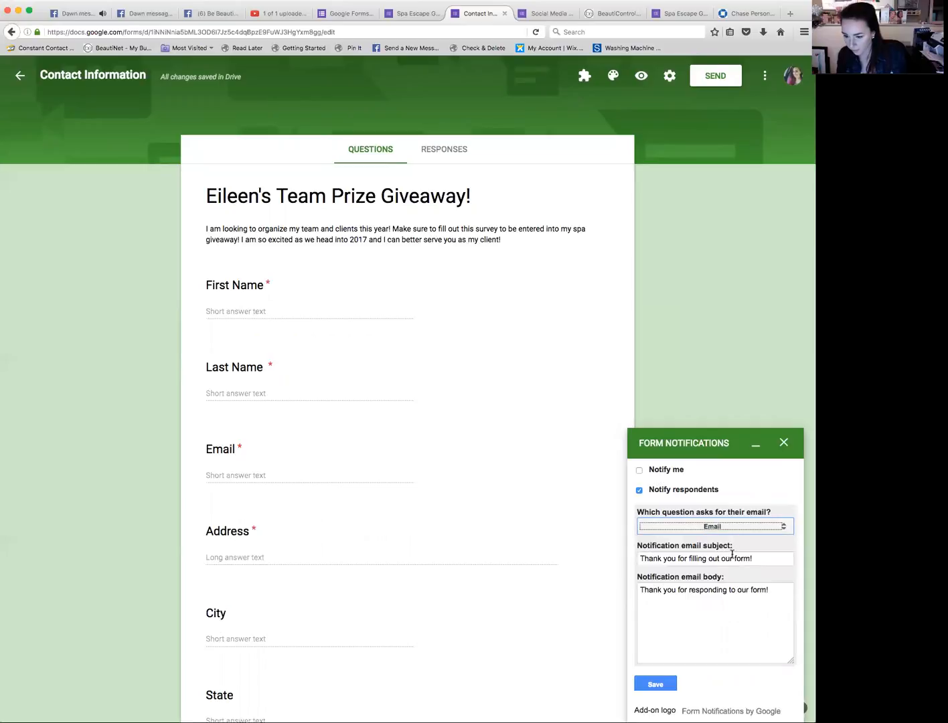
left_click(723, 558)
left_click(784, 444)
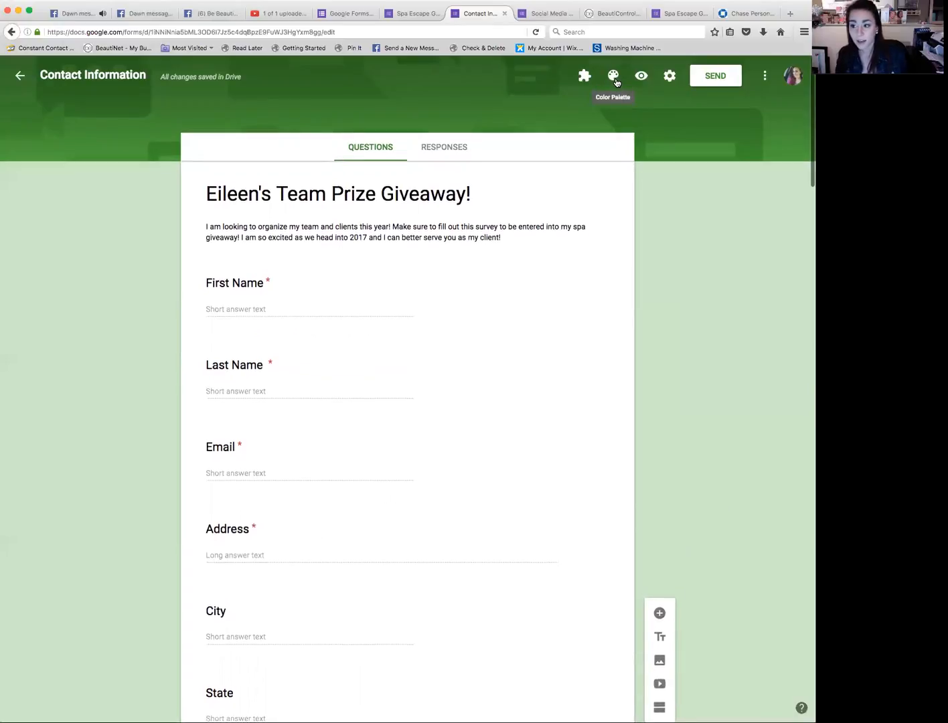
Step: Change the form's theme colour to pink
left_click(616, 80)
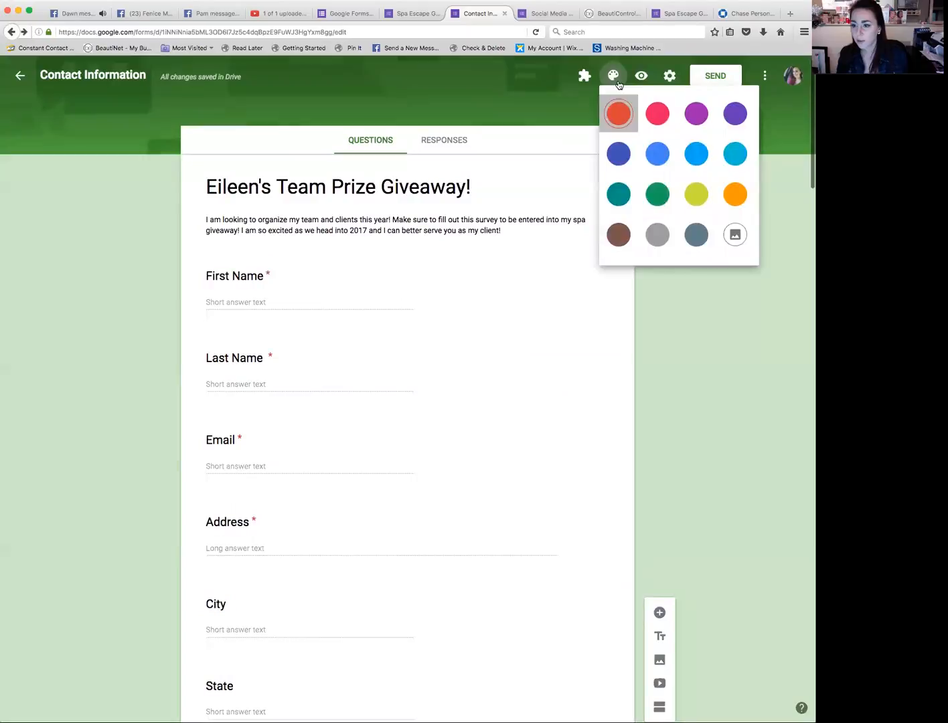
left_click(620, 115)
left_click(614, 76)
left_click(647, 120)
left_click(614, 77)
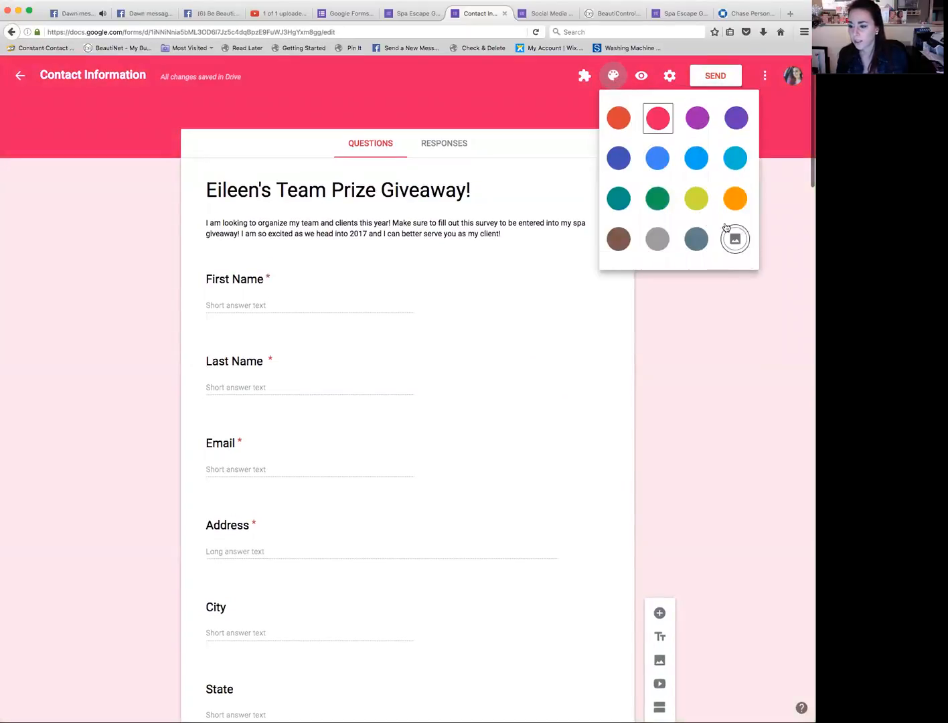
Step: Apply the green paper lanterns header image from the Party theme category
left_click(733, 240)
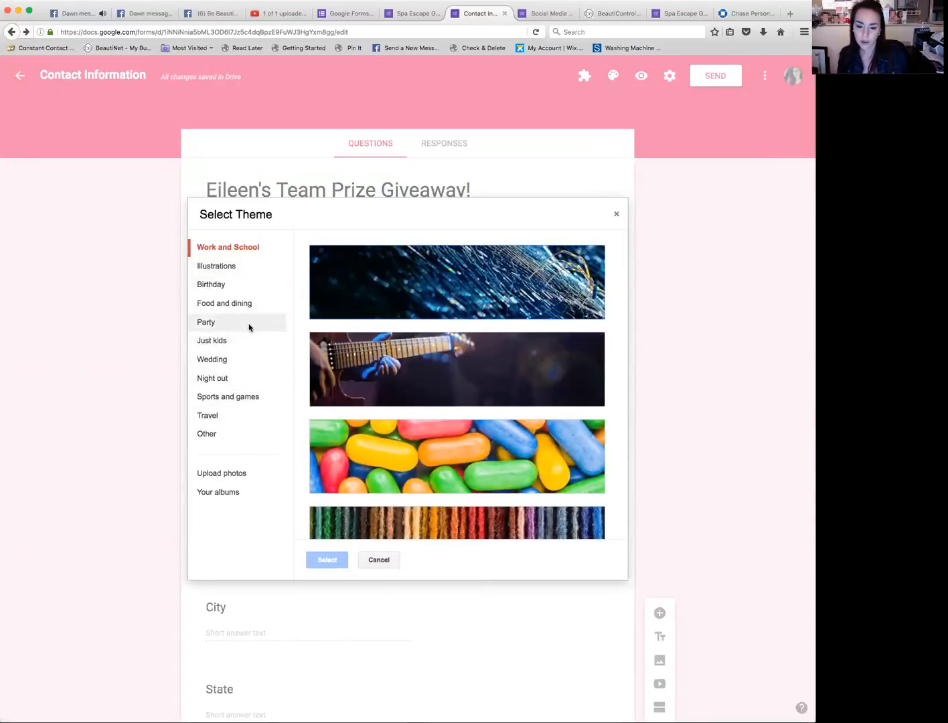
left_click(213, 325)
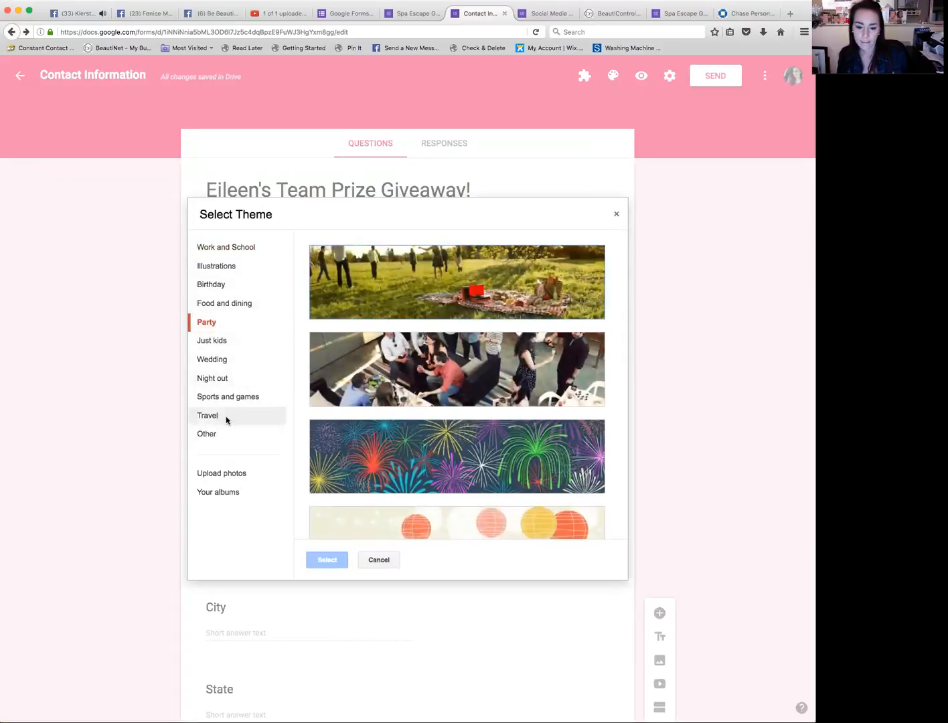
scroll(207, 493, "down", 1)
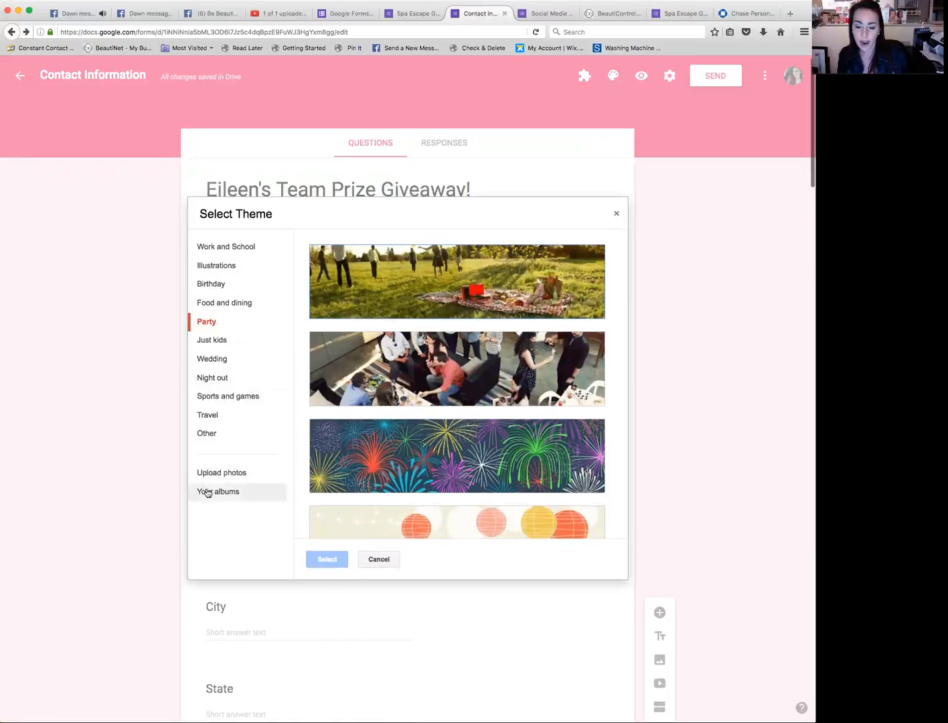
scroll(359, 482, "down", 5)
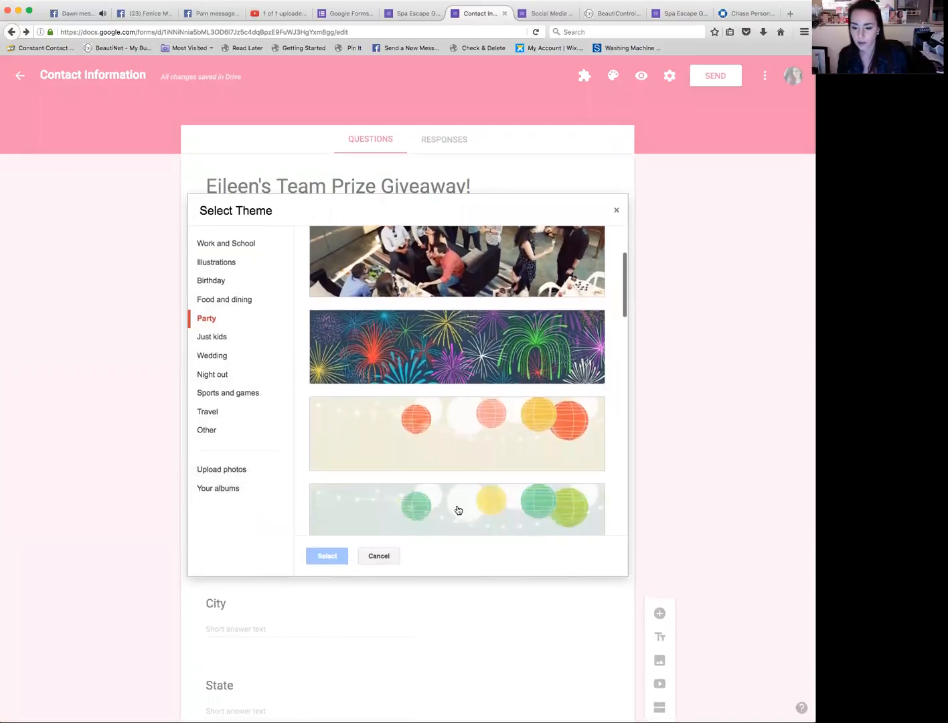
left_click(449, 506)
left_click(314, 553)
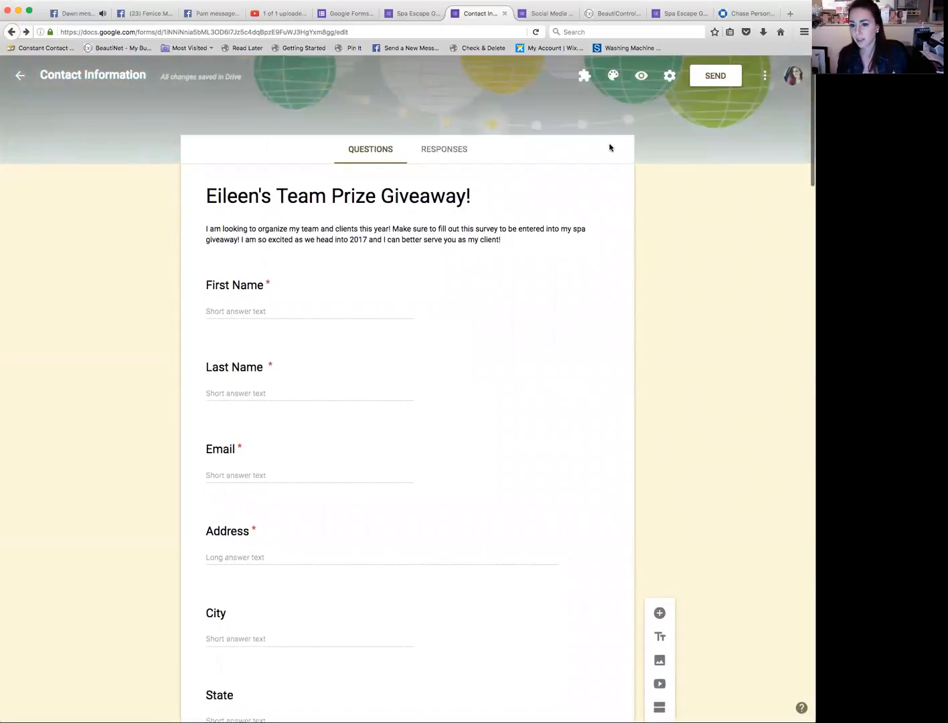
Step: Insert the Beauti By Eileen logo from the YouTube Channel Art album below the form description
left_click(334, 248)
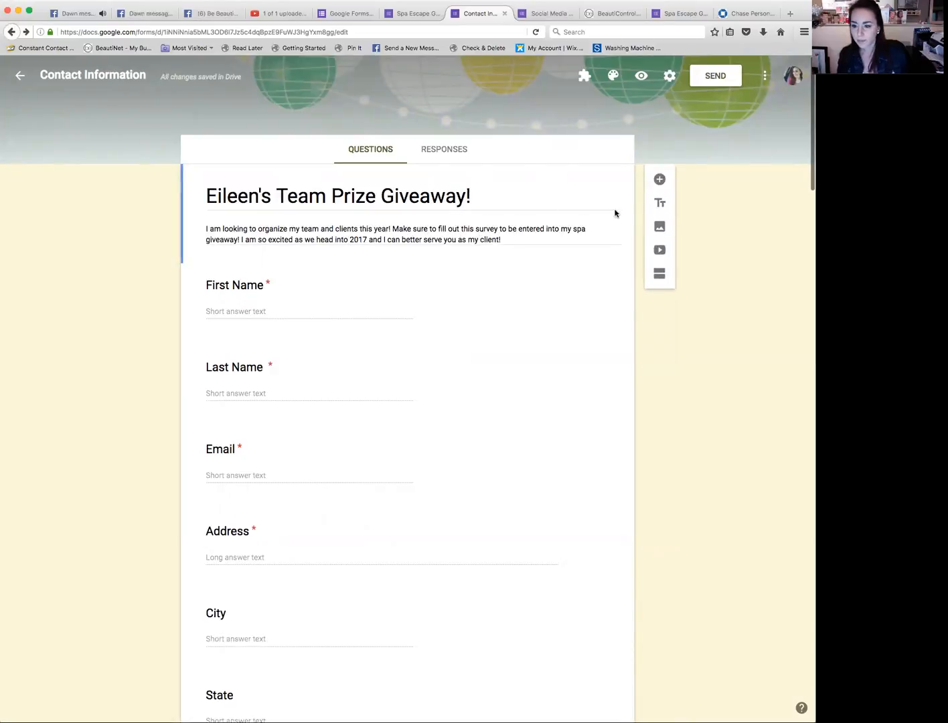
left_click(478, 269)
left_click(565, 239)
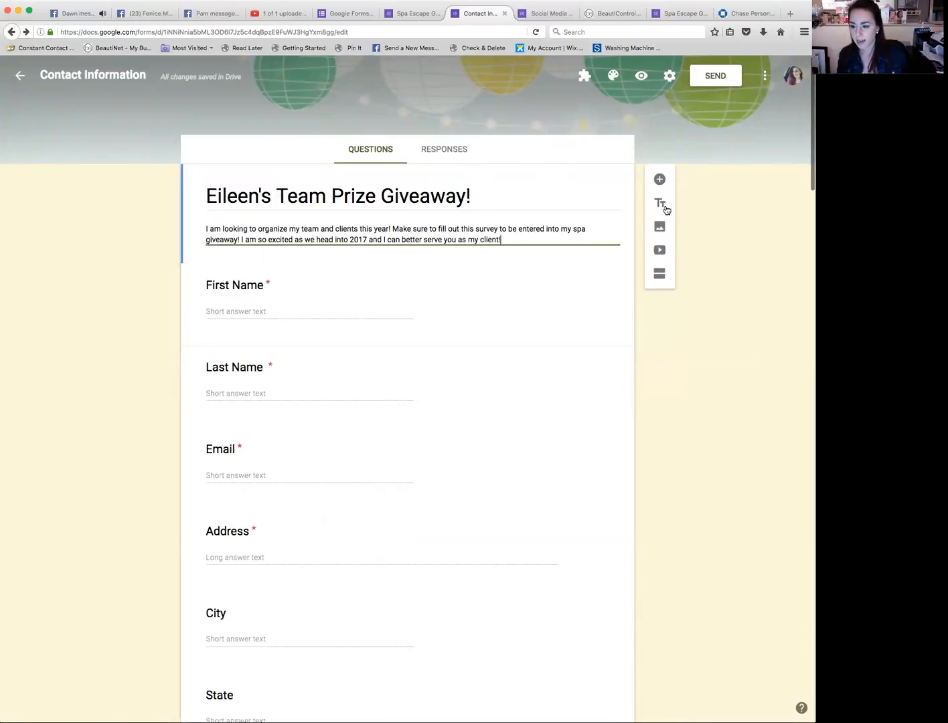
left_click(660, 224)
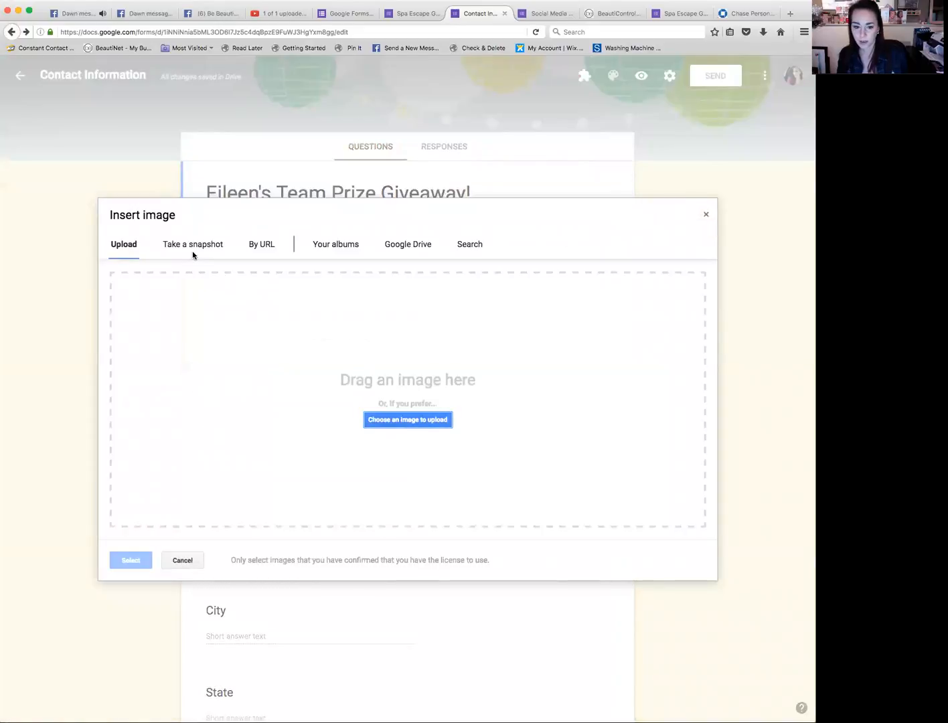
left_click(342, 250)
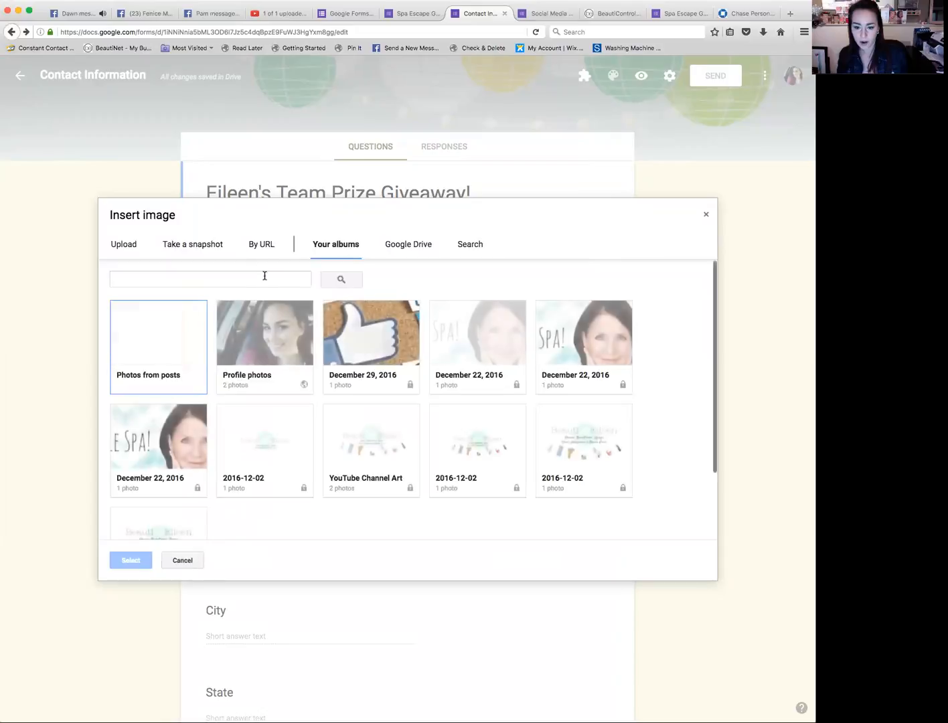
left_click(386, 460)
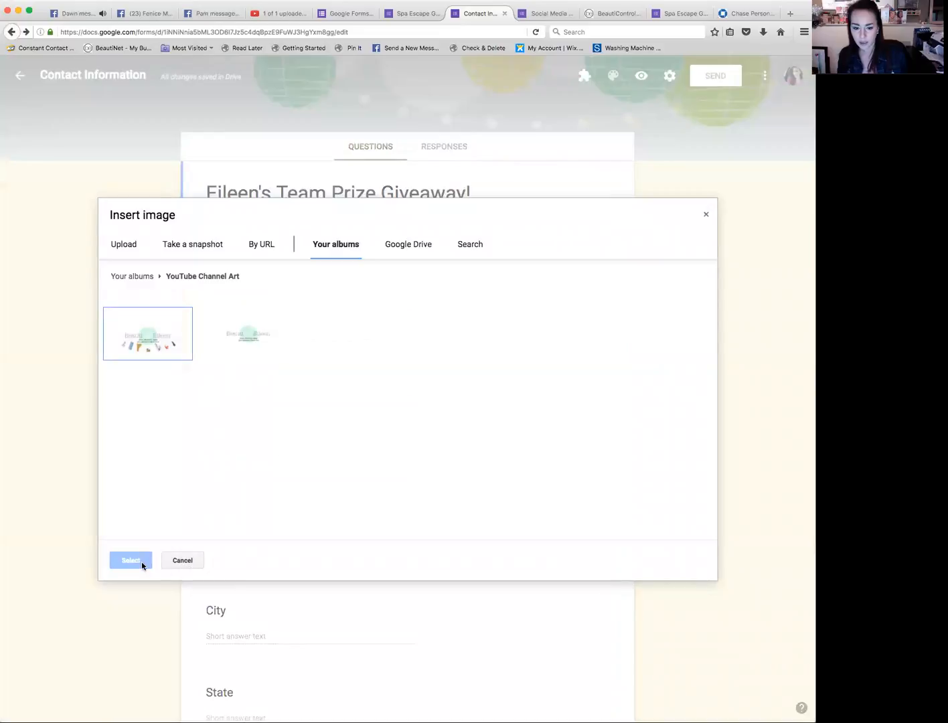
left_click(137, 330)
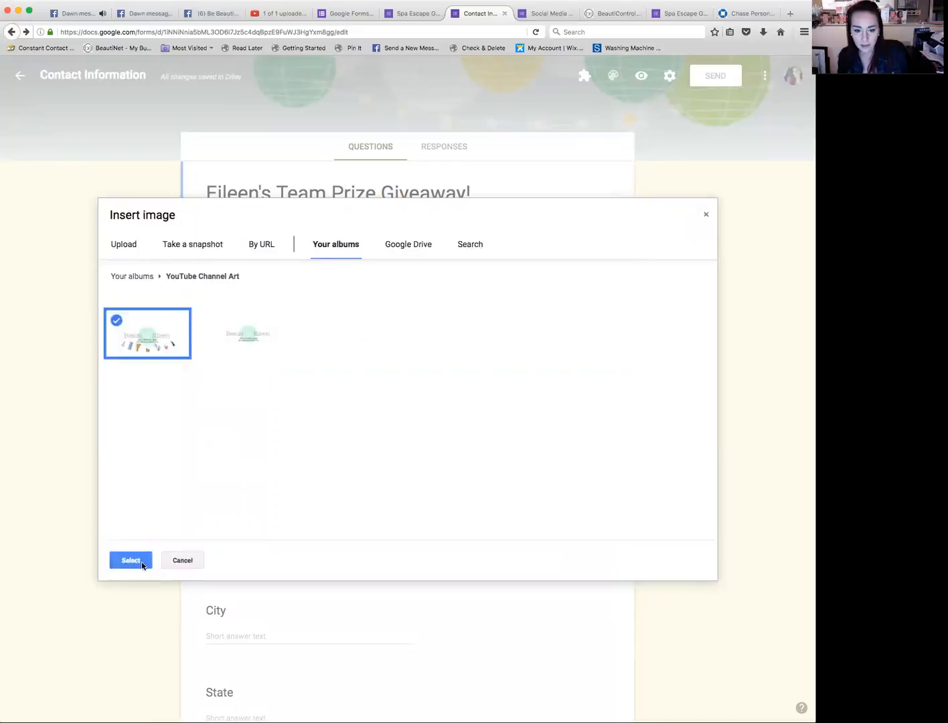
left_click(143, 562)
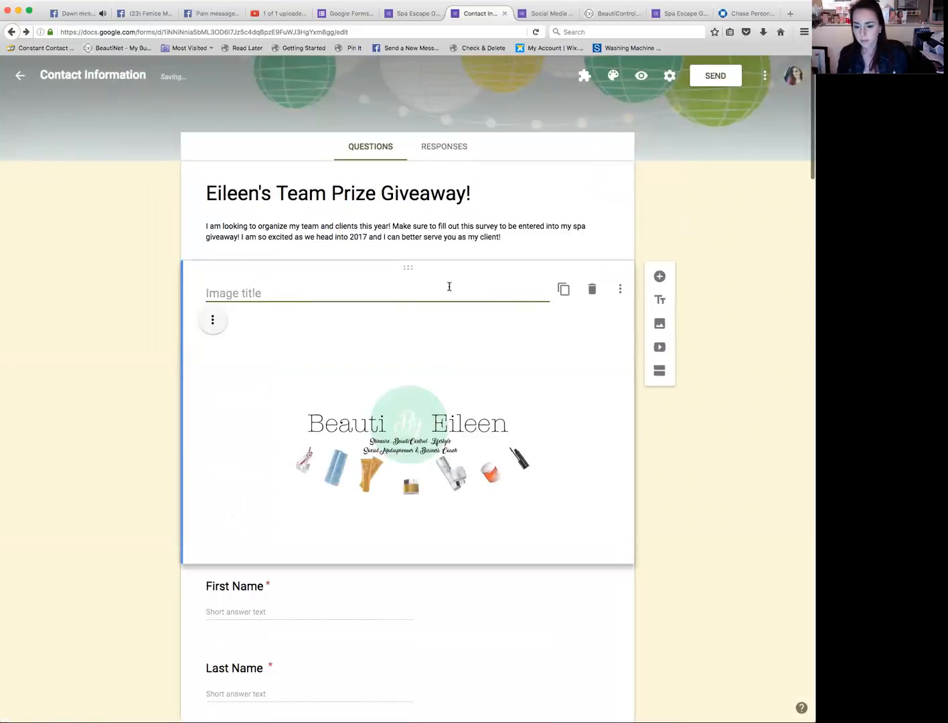
Step: Open the form settings and close them without changes
left_click(667, 250)
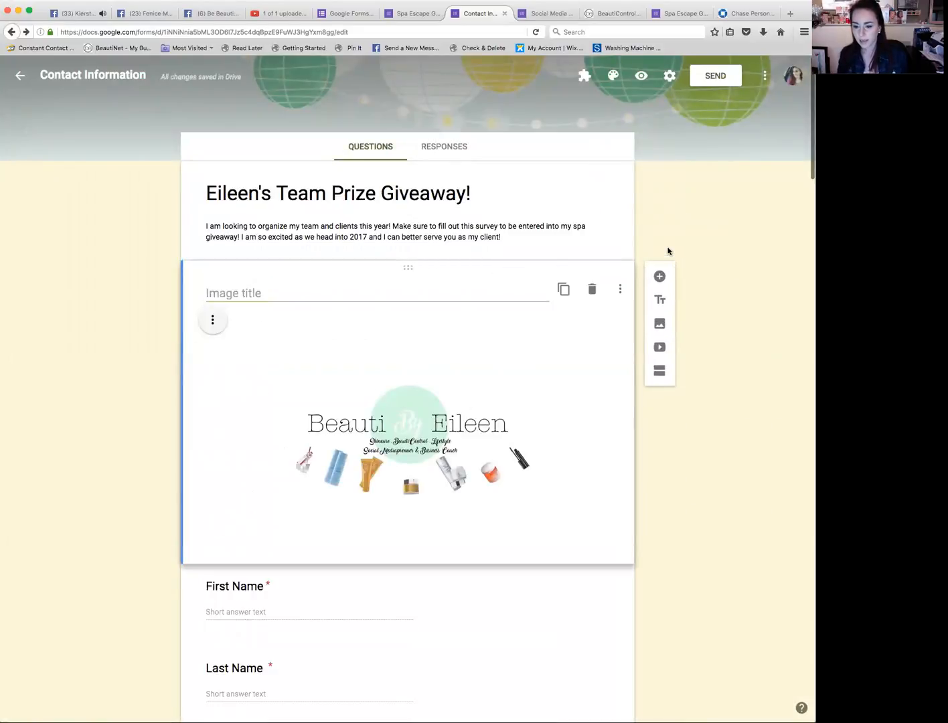
left_click(668, 79)
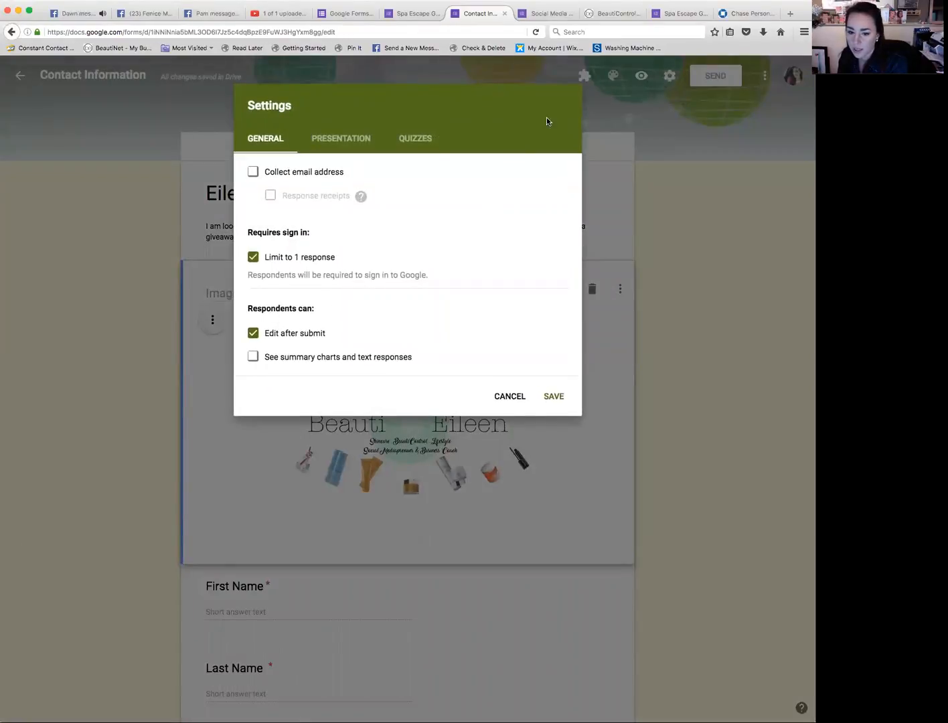
left_click(509, 397)
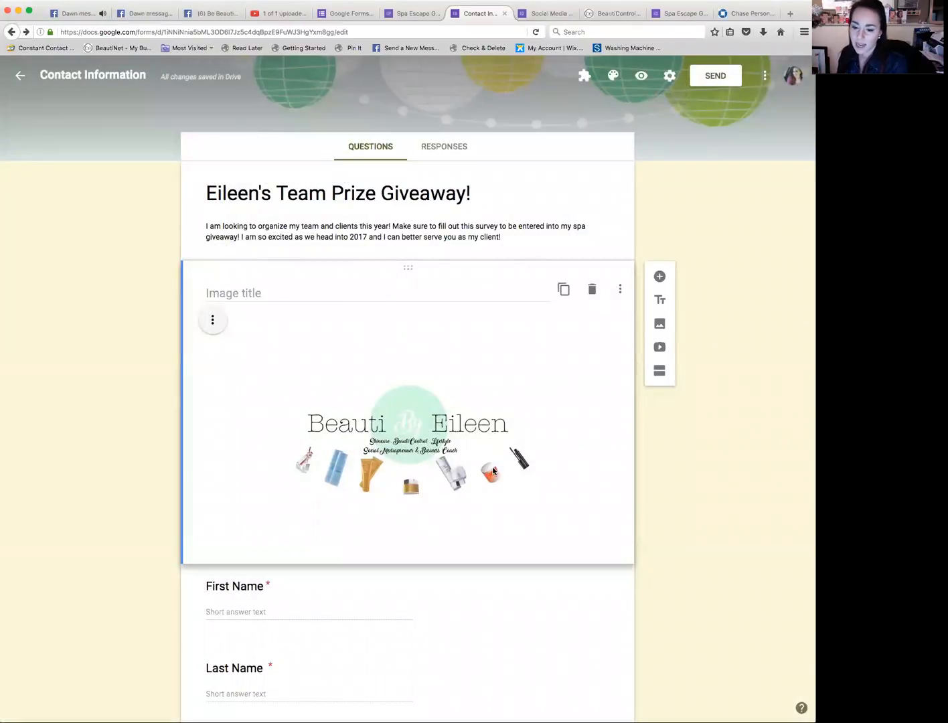
scroll(492, 470, "down", 20)
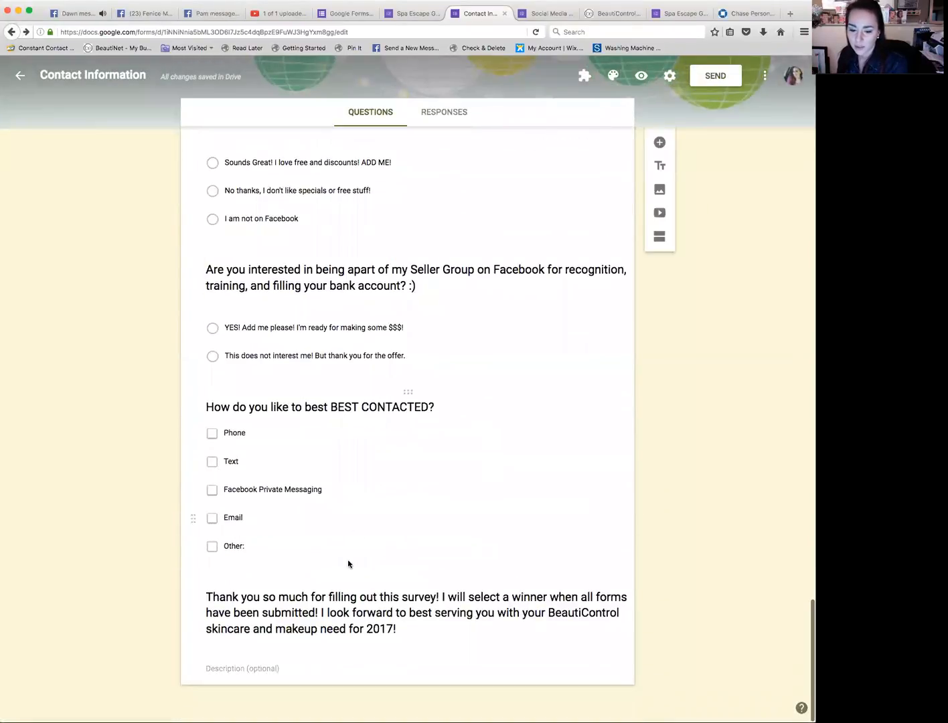
left_click(418, 592)
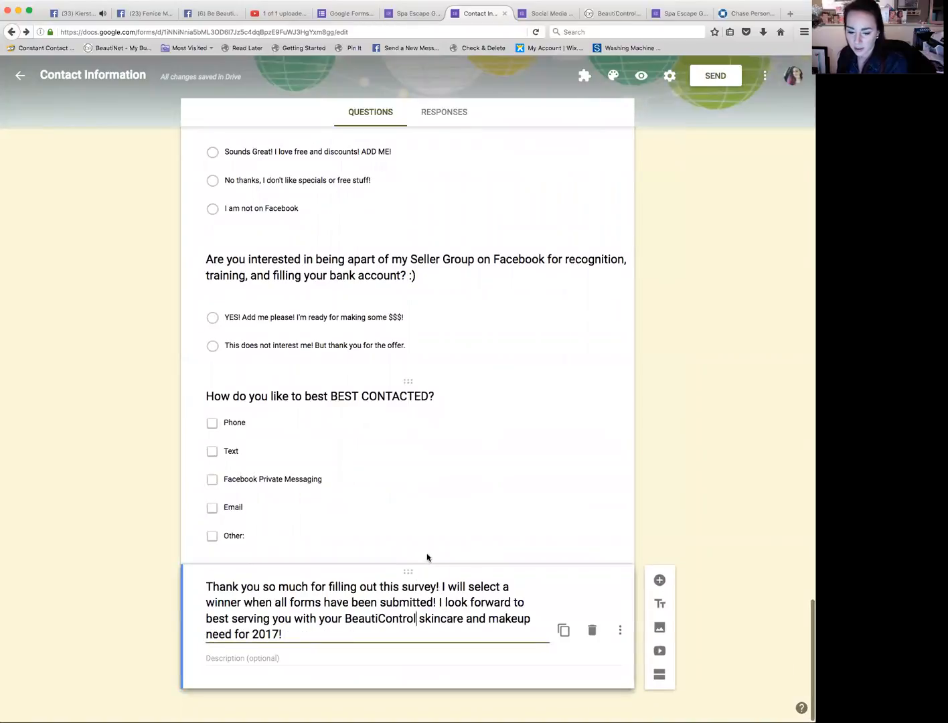
left_click(426, 557)
left_click(435, 683)
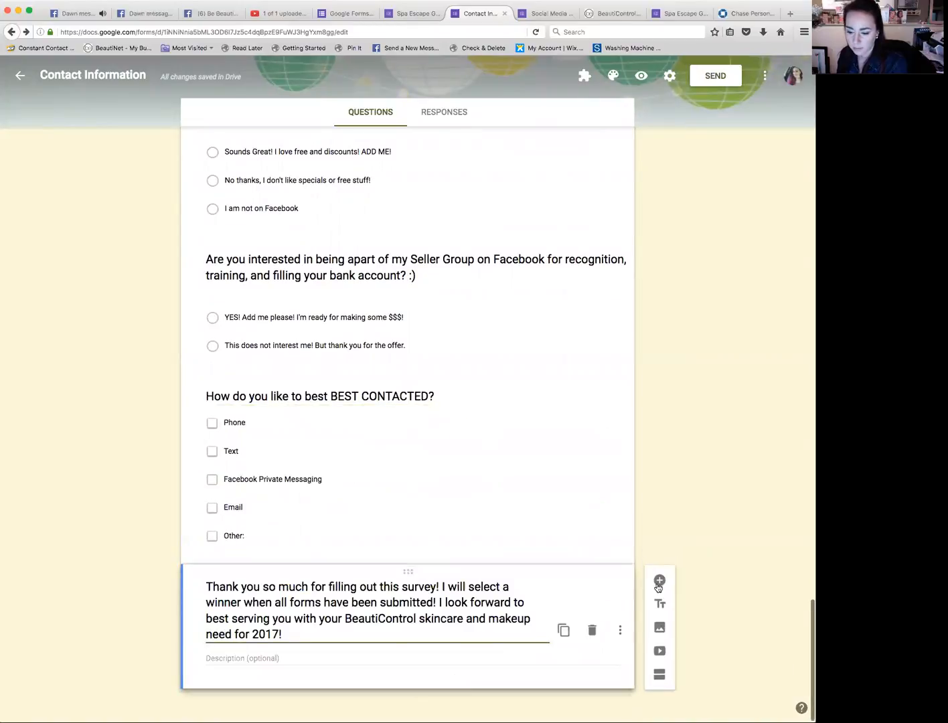
left_click(659, 581)
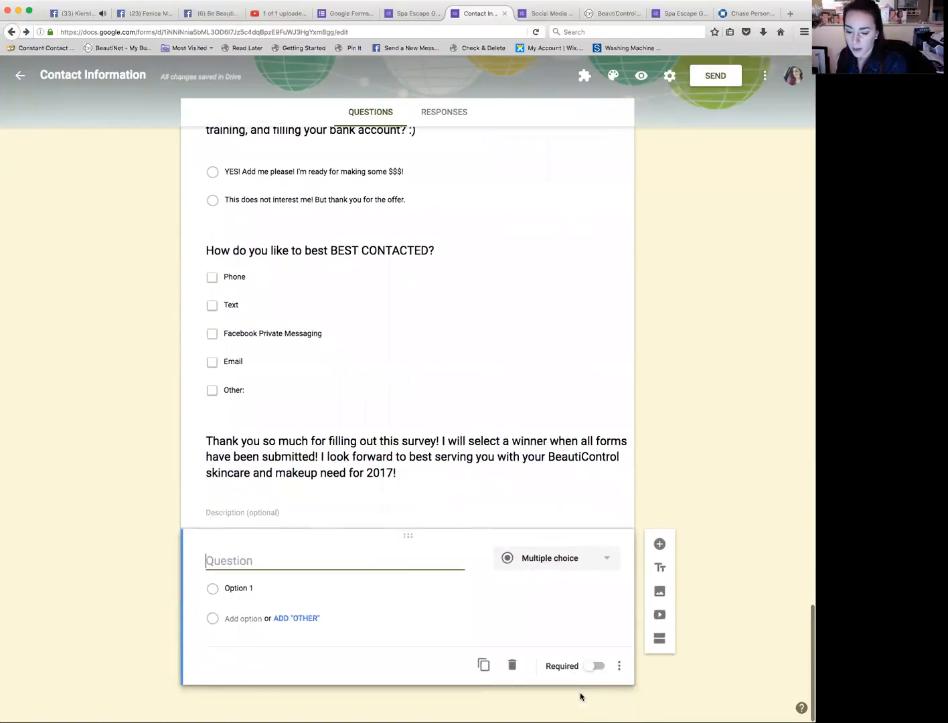
left_click(512, 665)
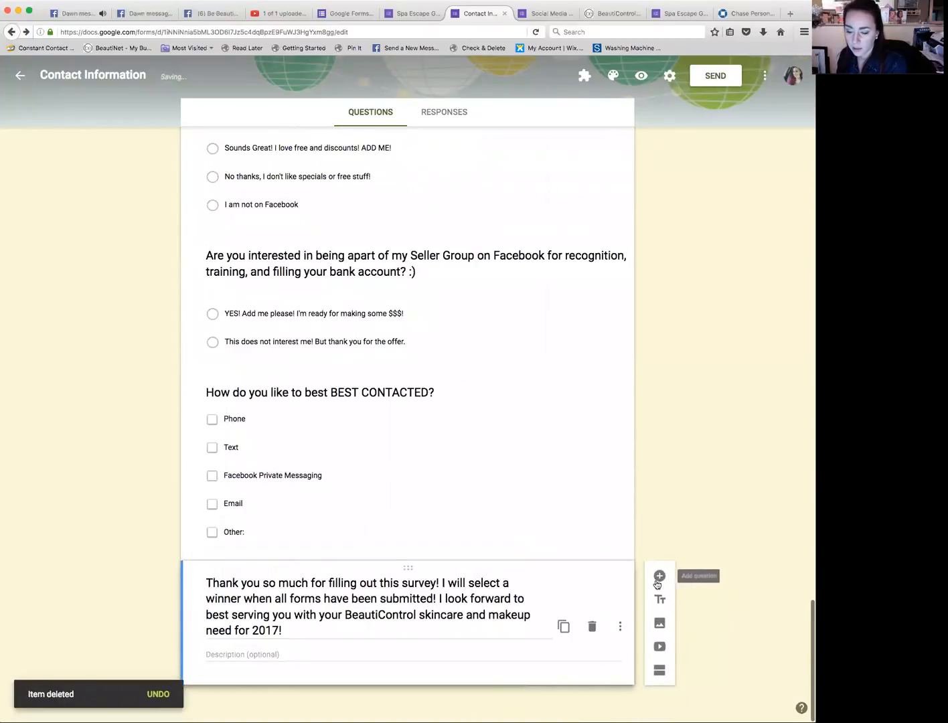
Step: Insert the first picture from the Profile photos album below the thank-you message
left_click(659, 624)
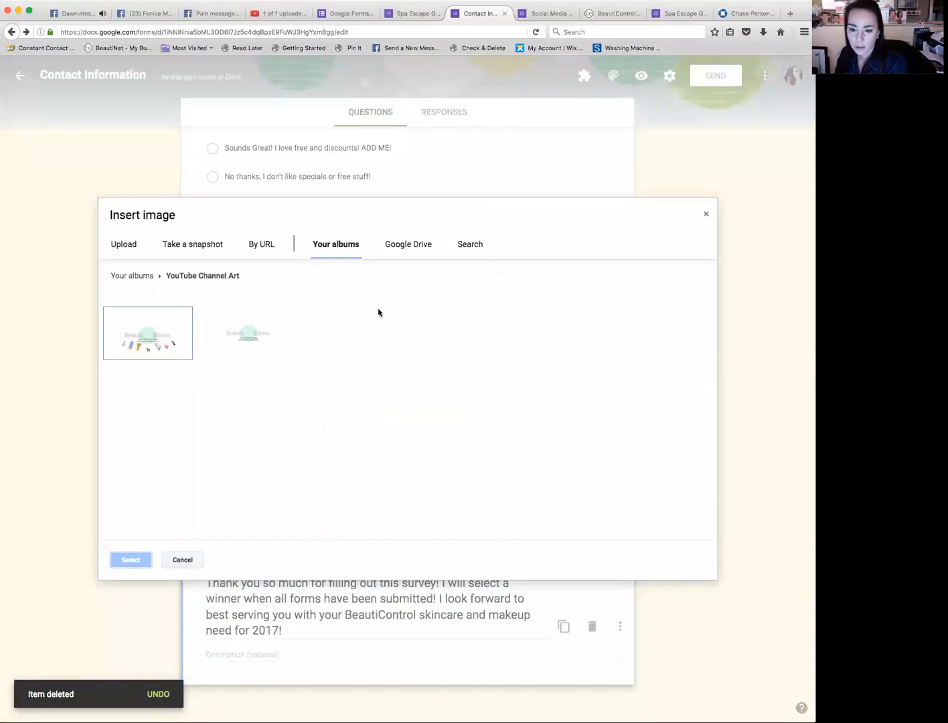
left_click(330, 247)
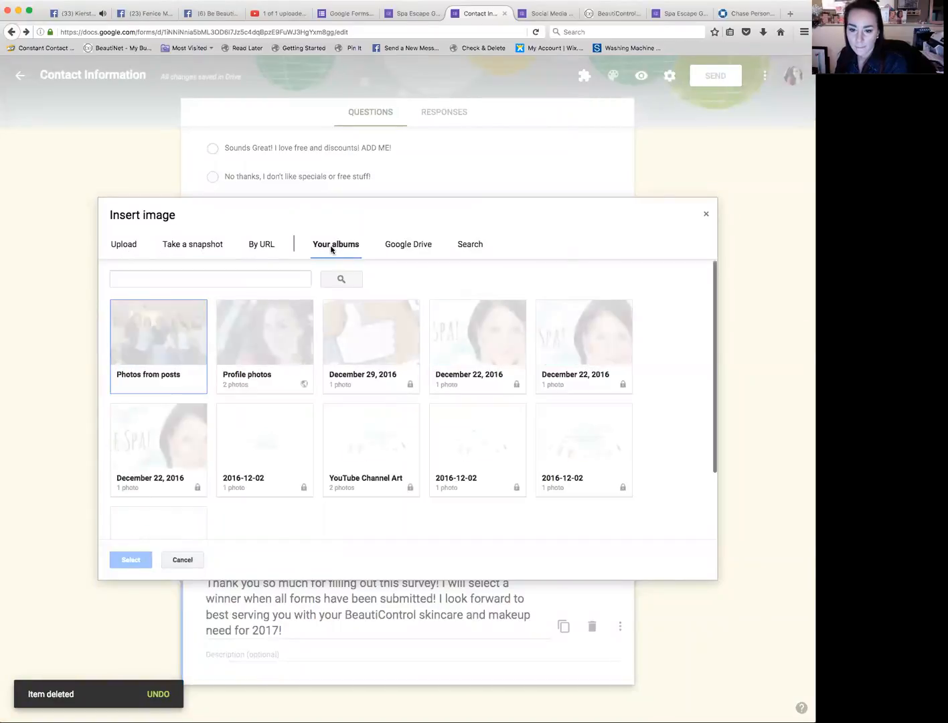
left_click(255, 351)
left_click(147, 333)
left_click(141, 561)
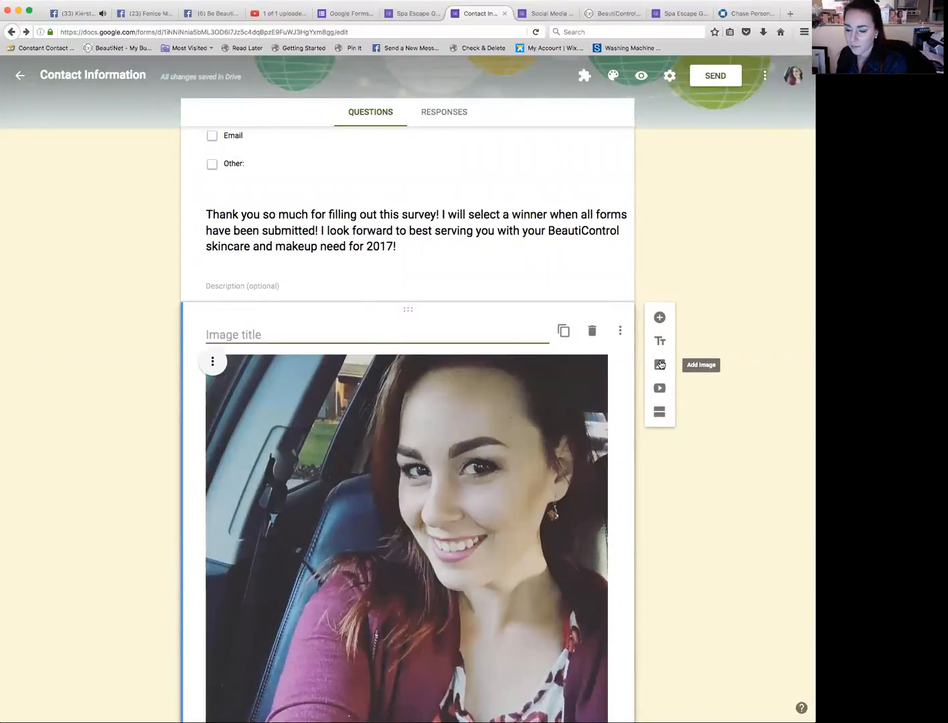
Step: Upload -2.jpg from the Desktop as another image below the profile photo
left_click(660, 365)
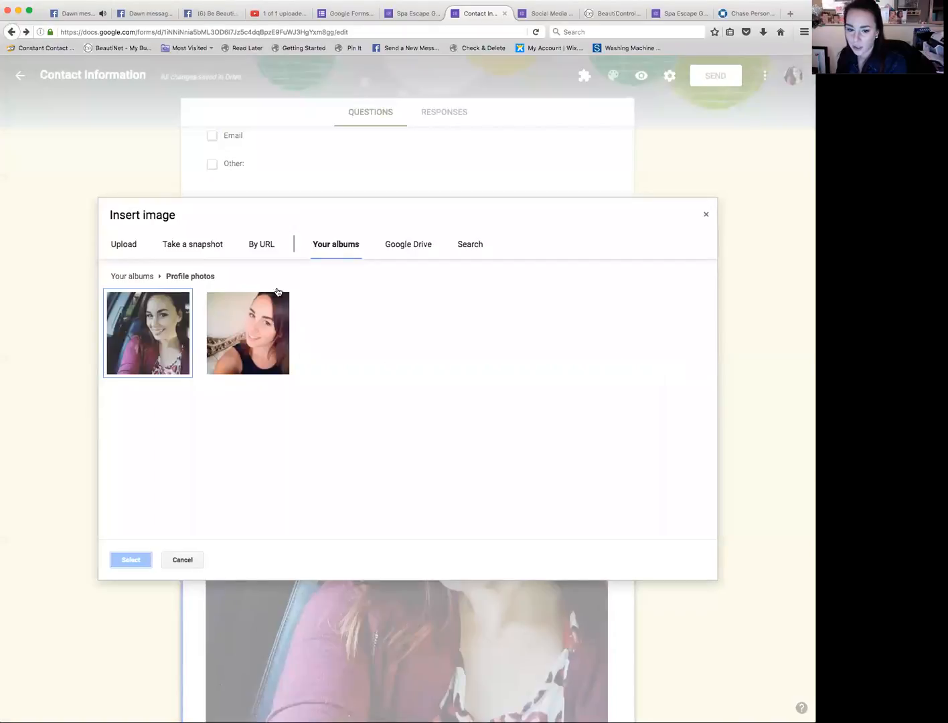
left_click(130, 247)
left_click(416, 422)
scroll(188, 262, "down", 2)
scroll(188, 262, "up", 2)
left_click(343, 135)
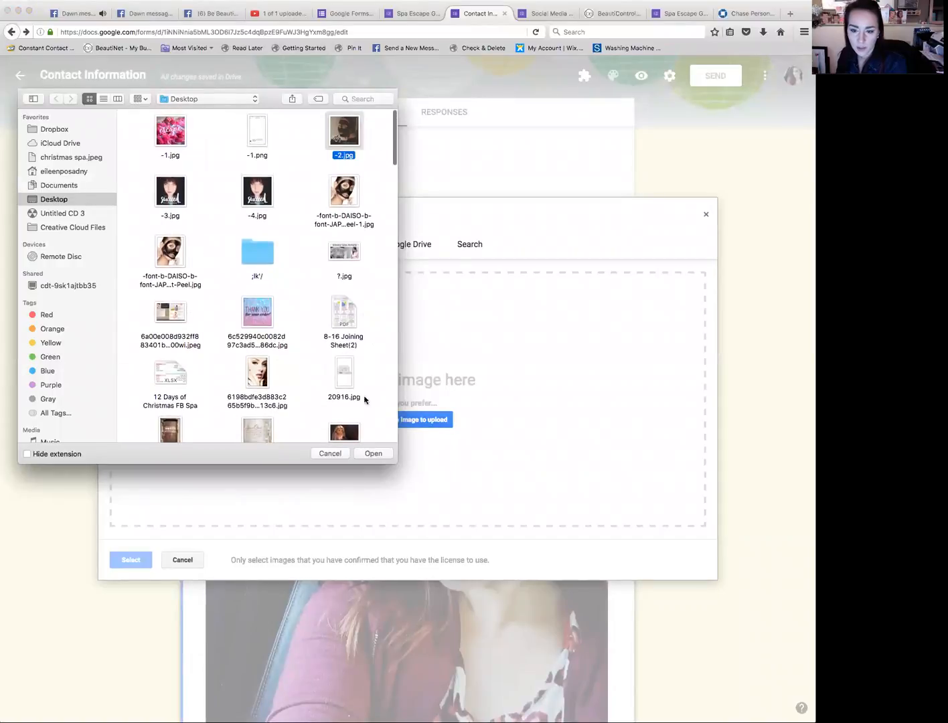
left_click(374, 454)
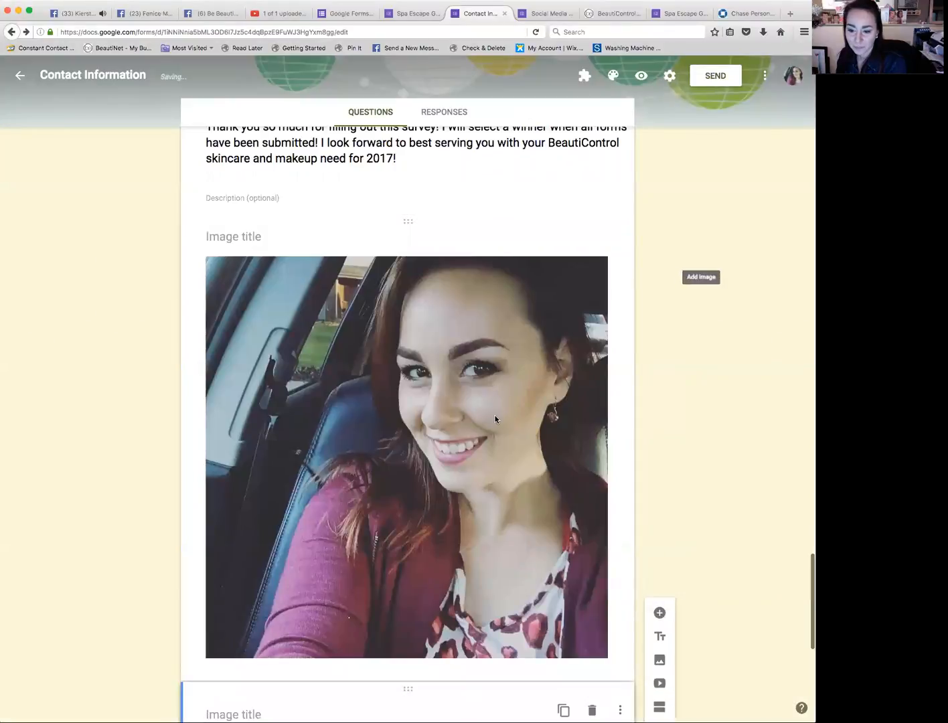
Step: Delete both the profile photo and the uploaded thank-you image below the thank-you message
scroll(598, 409, "down", 3)
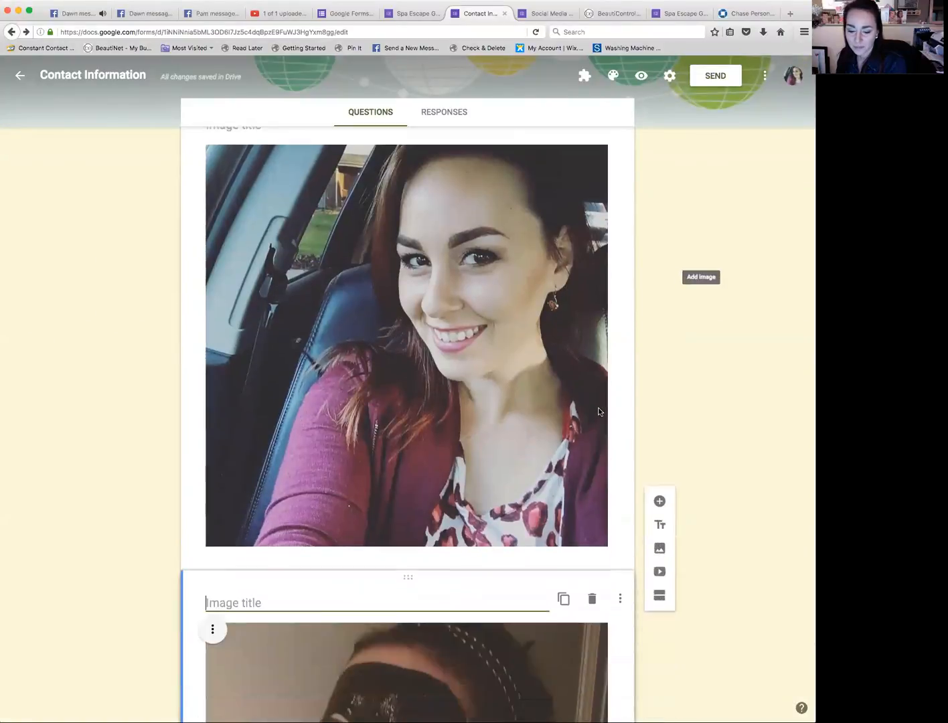
scroll(597, 408, "up", 3)
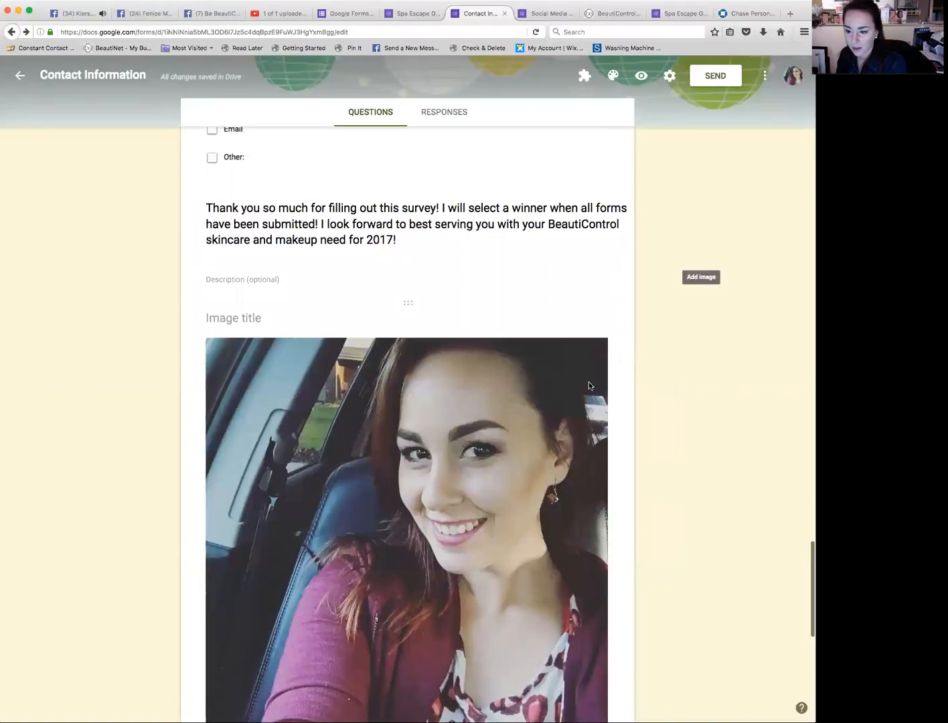
left_click(461, 398)
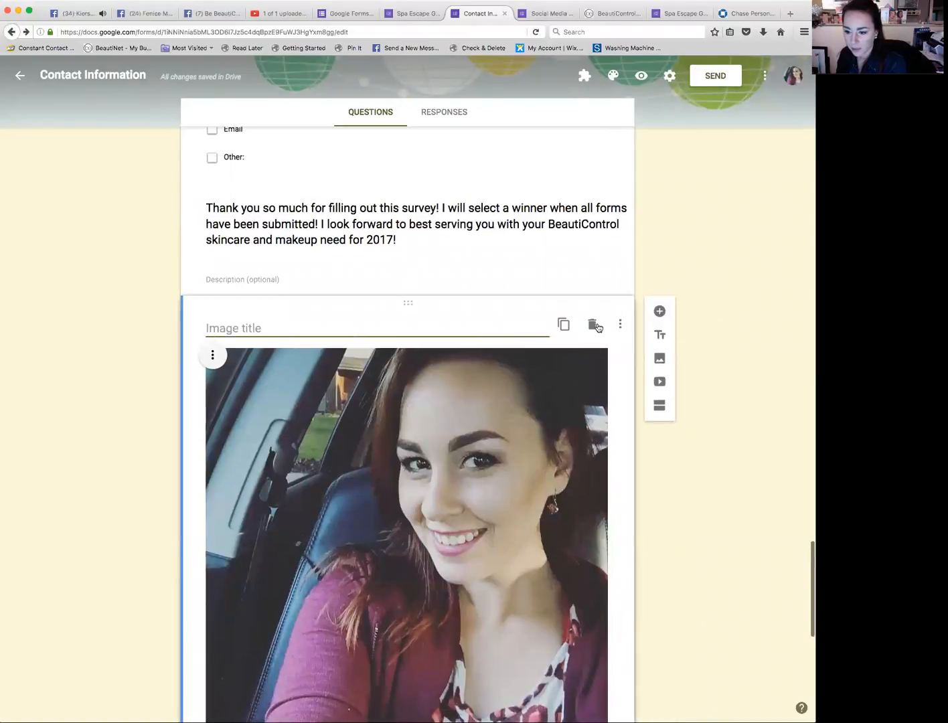
left_click(591, 326)
scroll(667, 435, "down", 2)
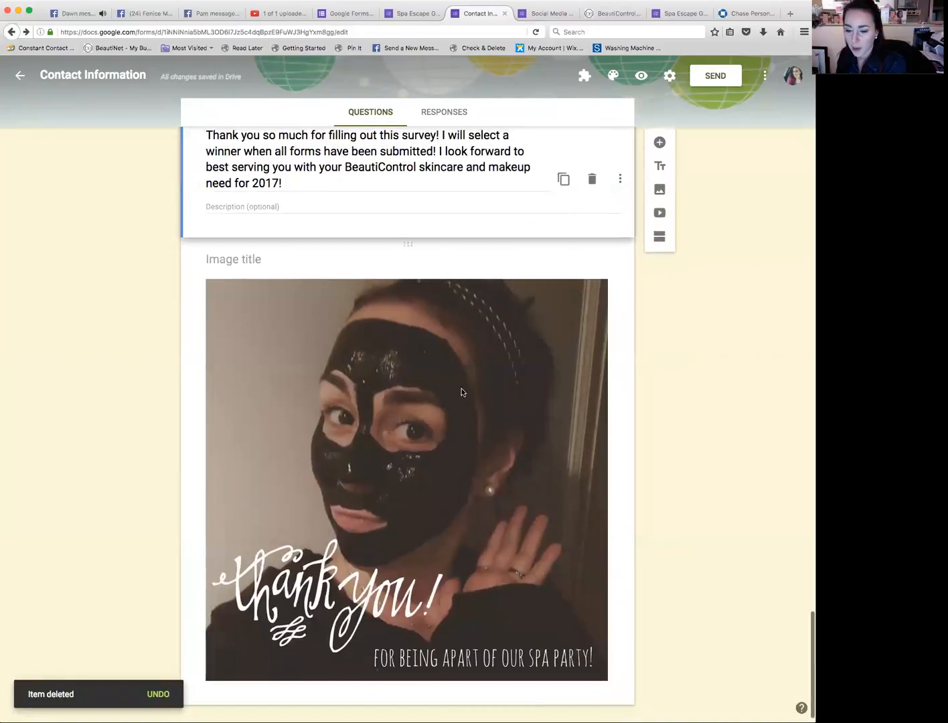
left_click(533, 517)
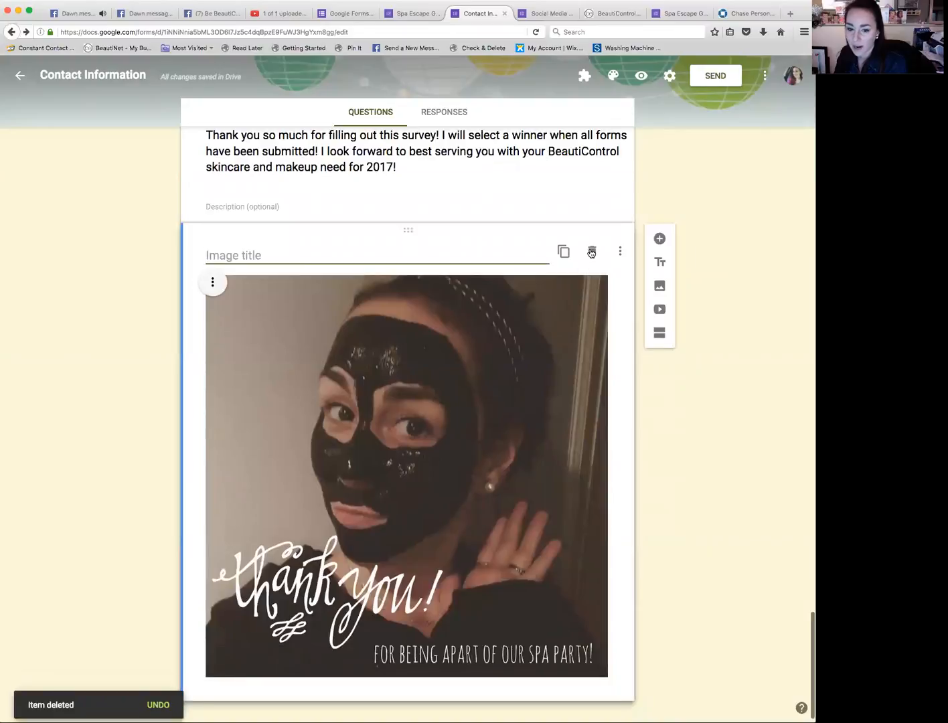
left_click(591, 252)
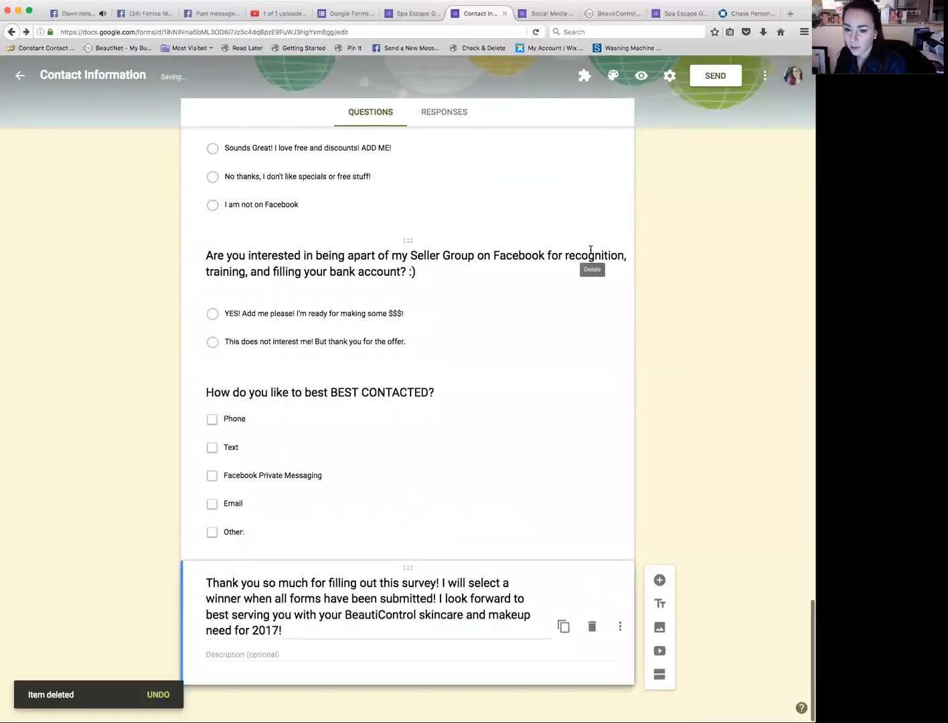
Step: Open the form preview
scroll(504, 311, "up", 15)
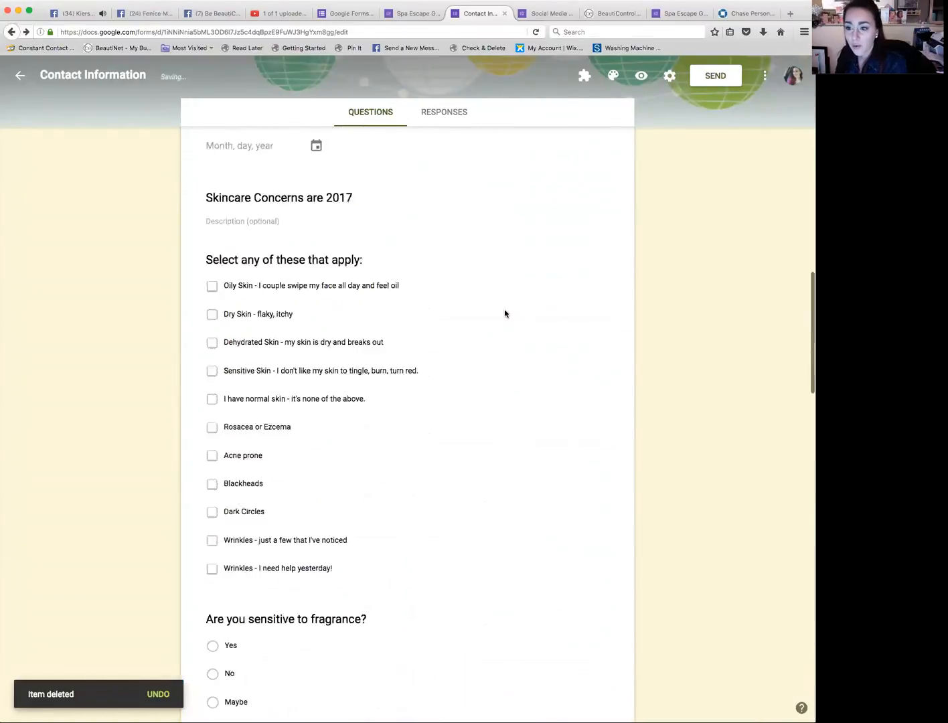
scroll(506, 313, "up", 10)
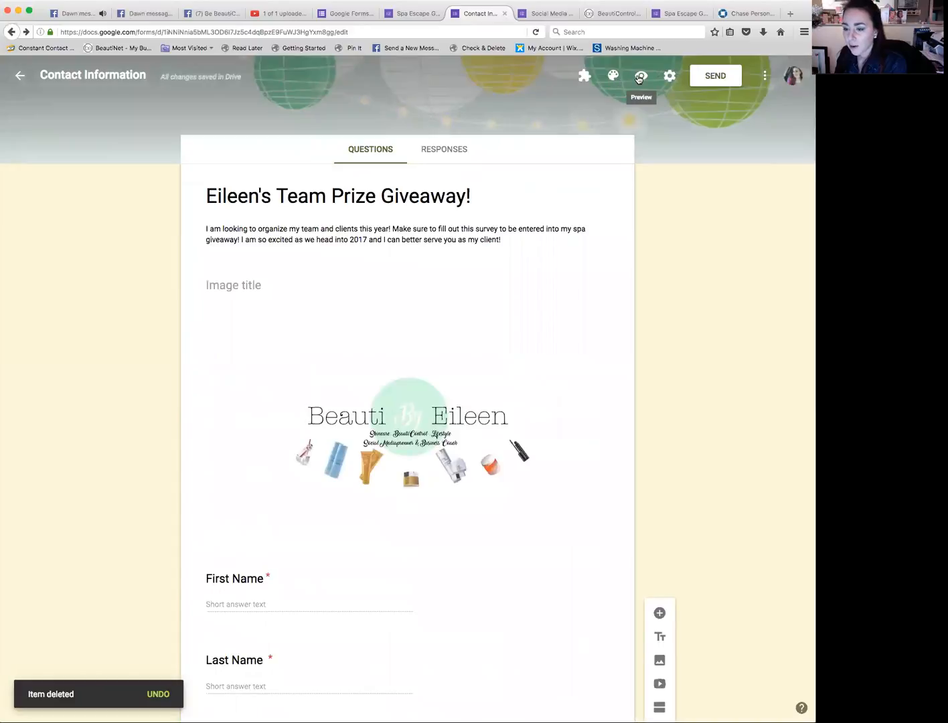
left_click(639, 78)
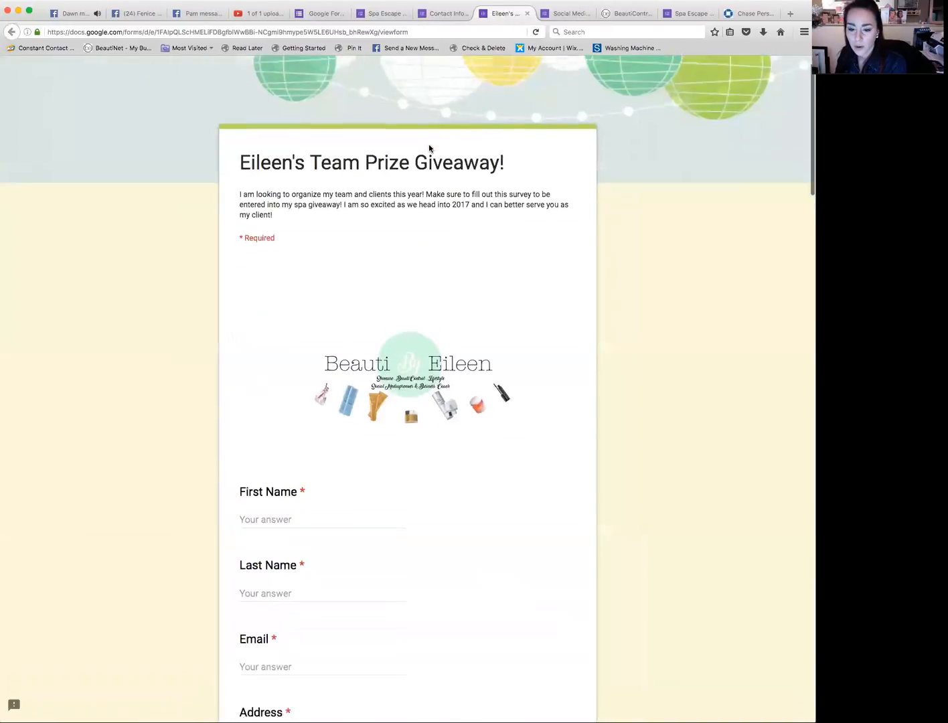
Step: Scroll through the form preview to review all of its questions
scroll(428, 147, "down", 3)
scroll(429, 147, "down", 8)
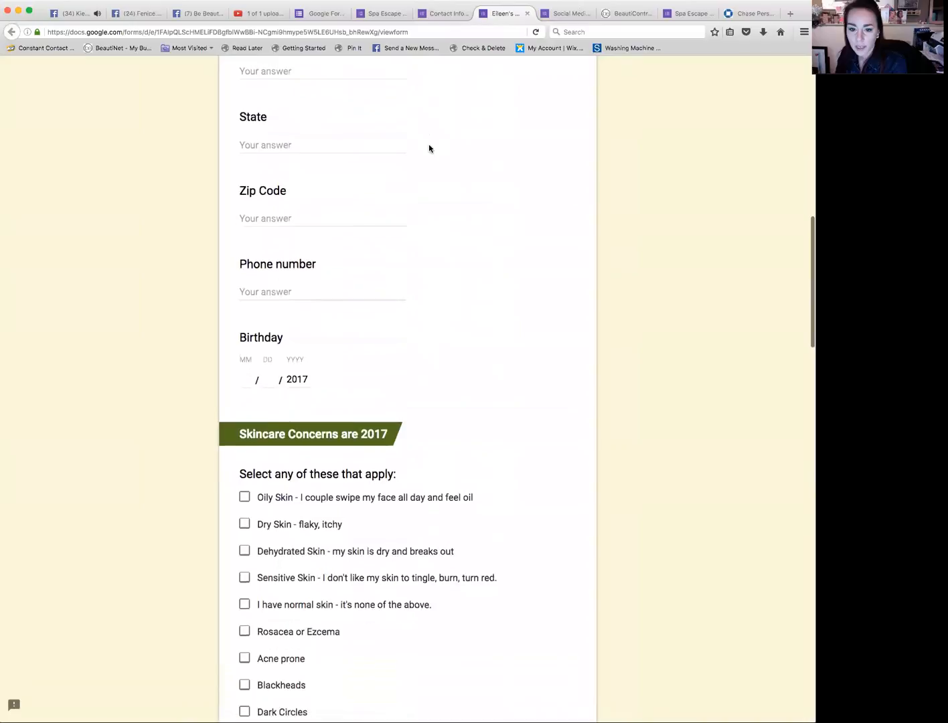
scroll(429, 149, "down", 1)
scroll(289, 202, "up", 5)
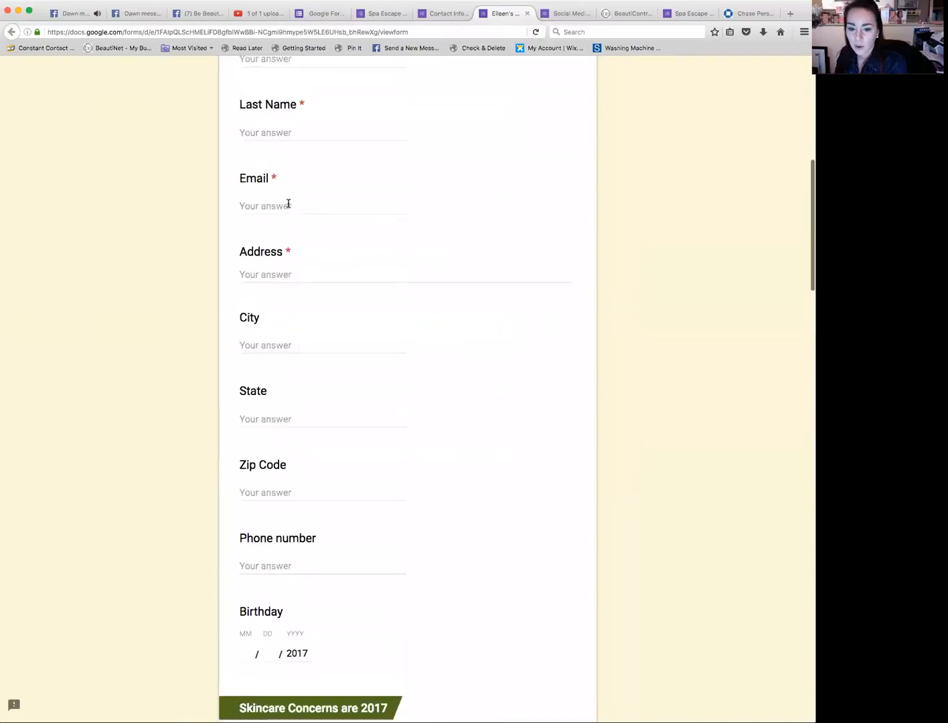
scroll(290, 206, "down", 1)
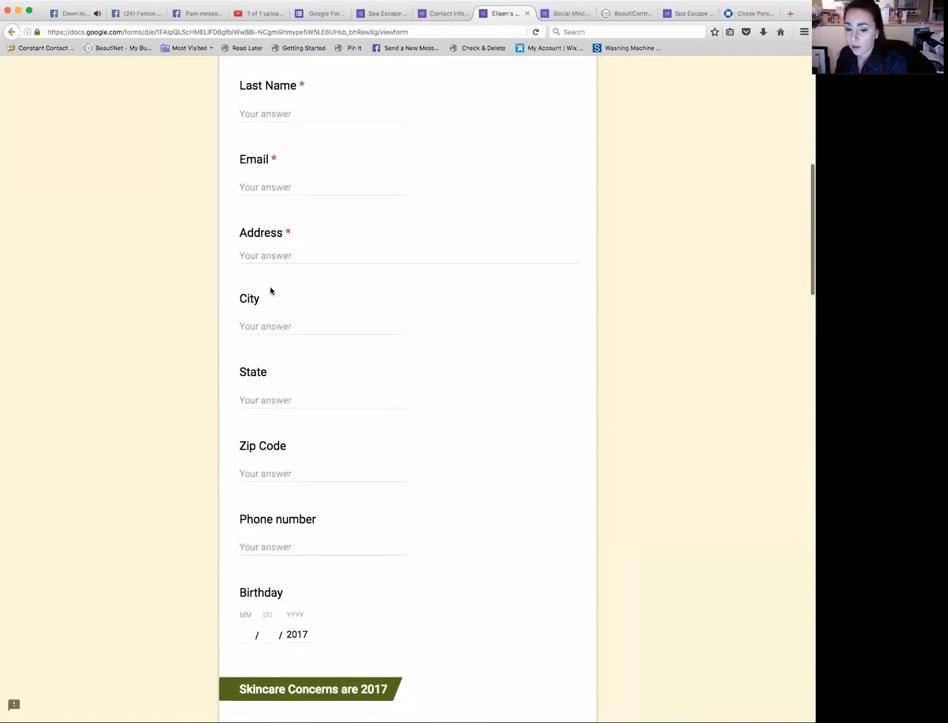
scroll(270, 290, "down", 10)
scroll(269, 288, "up", 5)
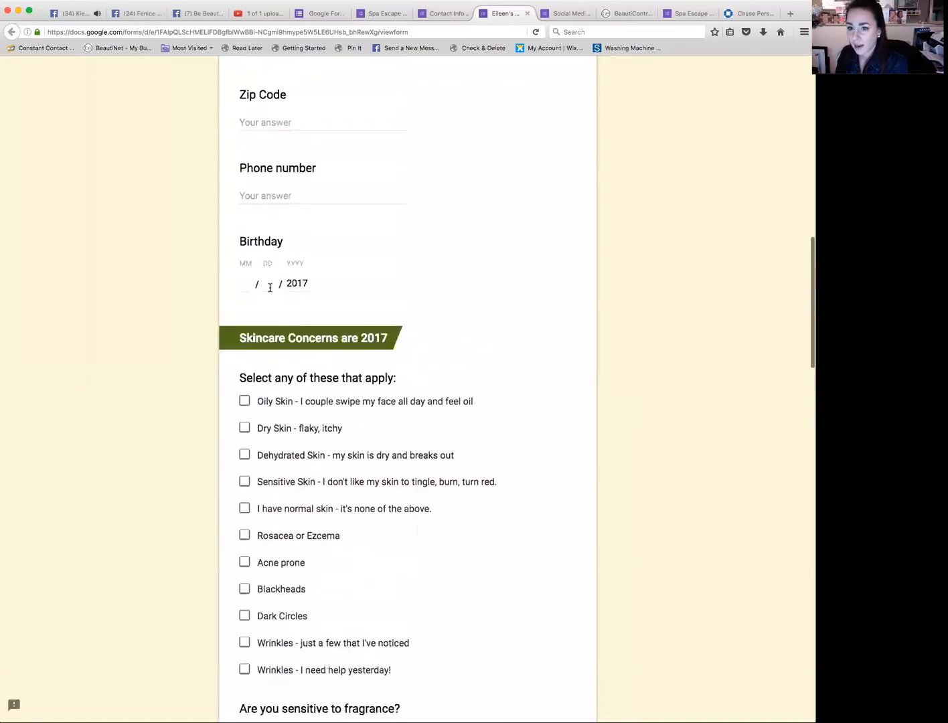
scroll(270, 287, "up", 5)
Step: Return to the form editor and mark the City and State questions as required
left_click(446, 14)
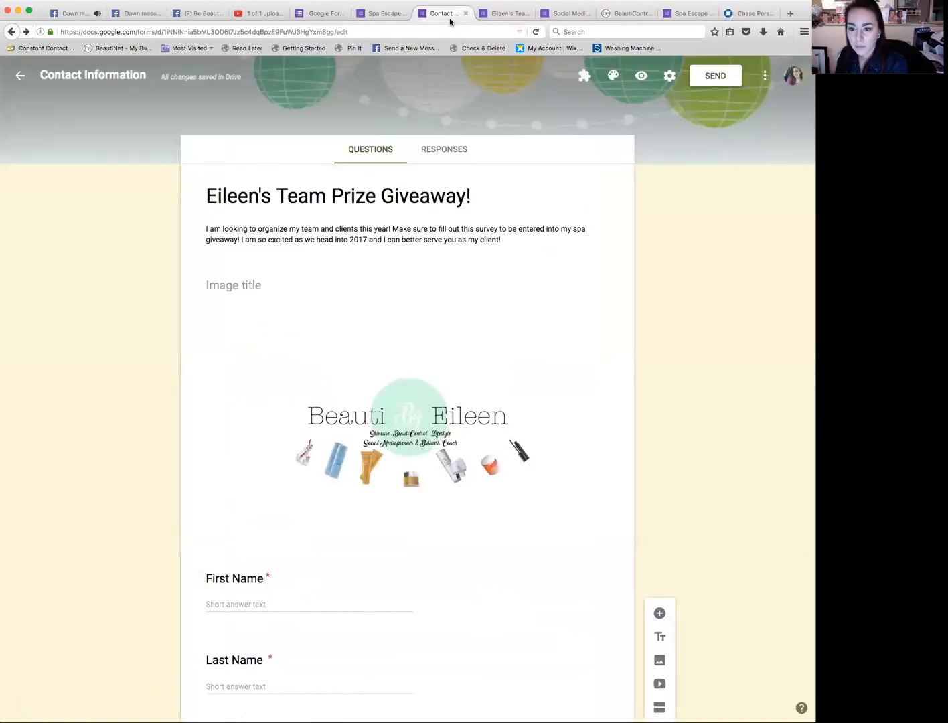
scroll(526, 287, "down", 5)
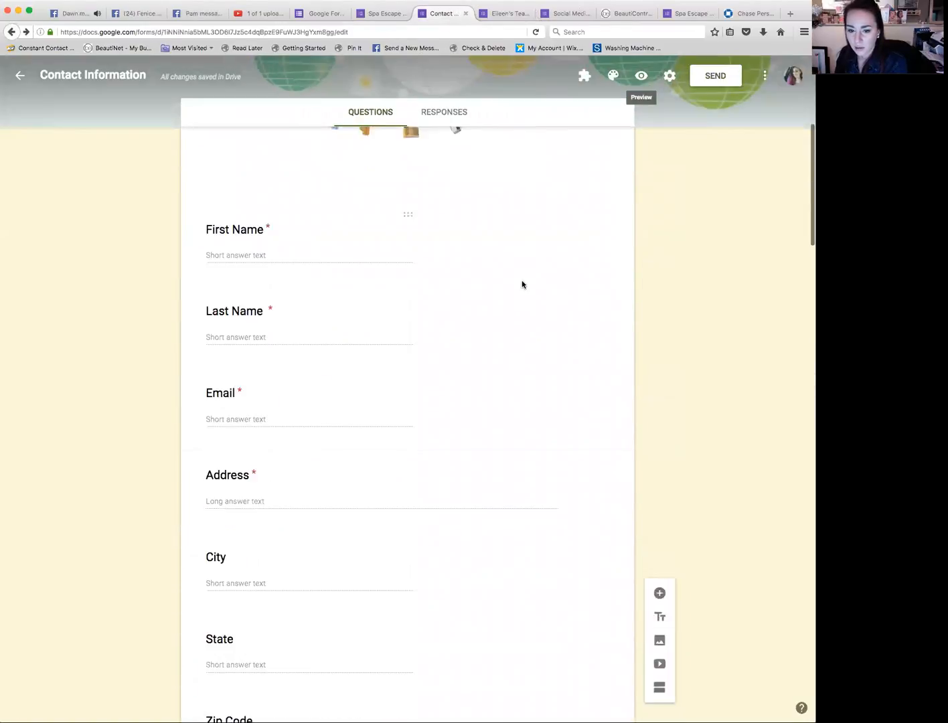
left_click(415, 419)
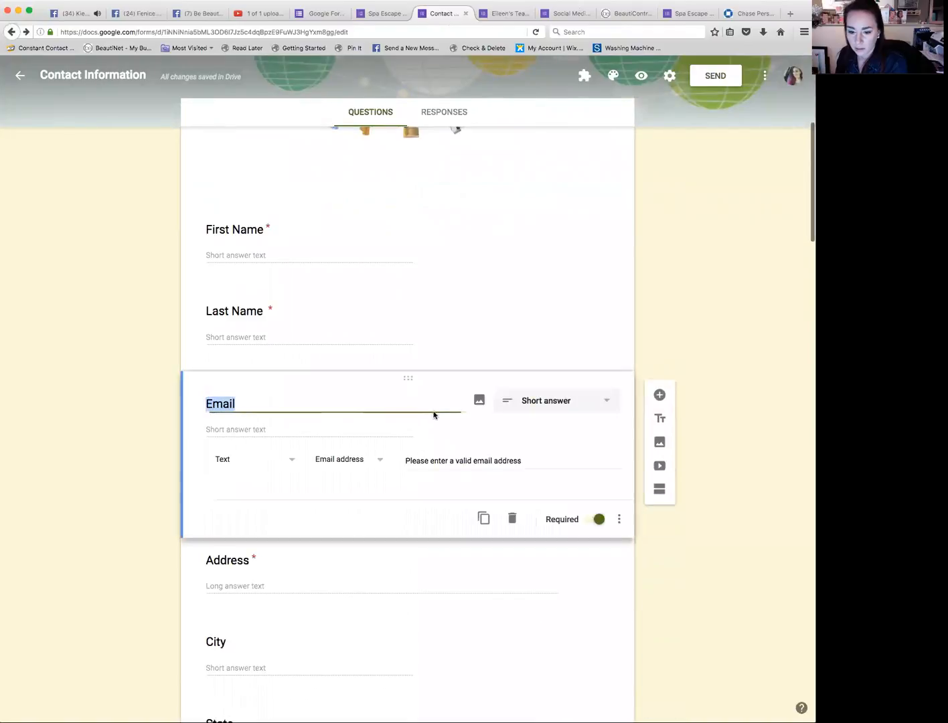
left_click(502, 559)
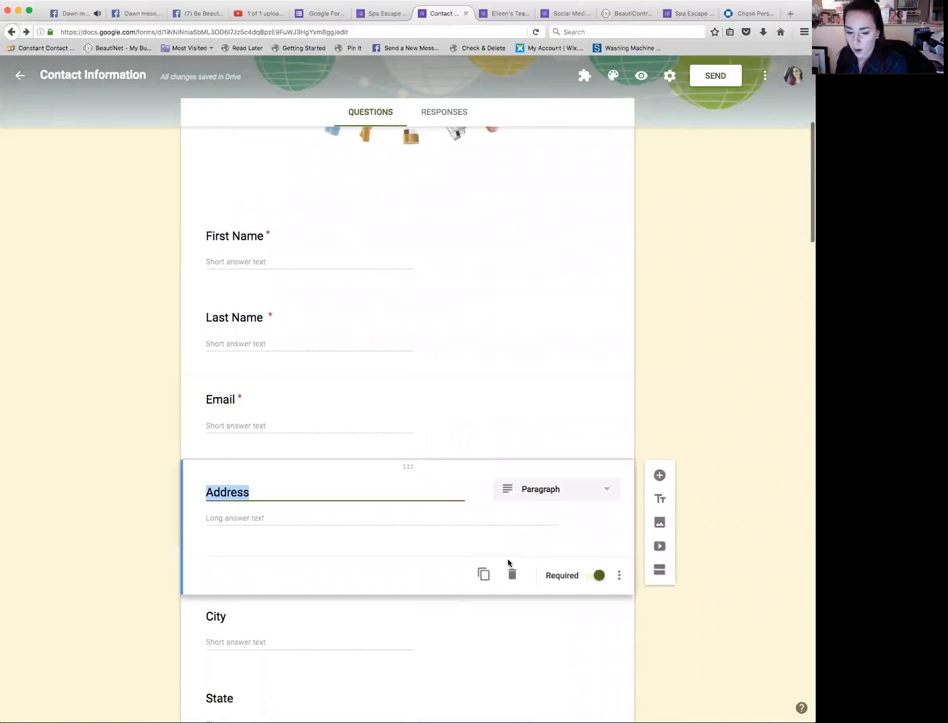
scroll(505, 549, "down", 2)
left_click(601, 547)
left_click(597, 543)
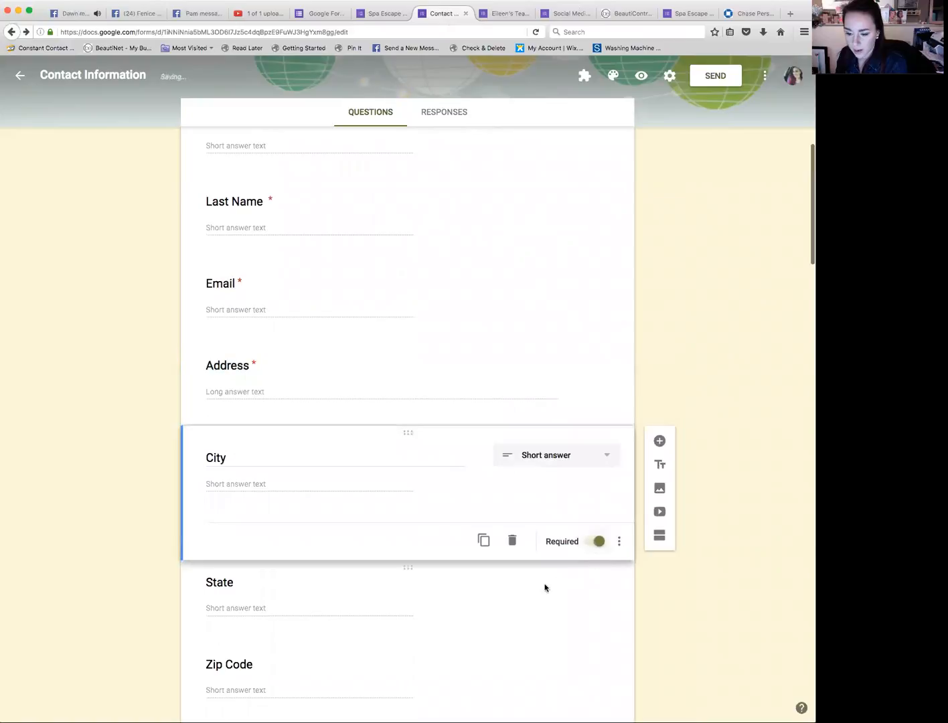
left_click(544, 586)
left_click(597, 624)
Step: Mark the Zip Code, Phone number and Birthday questions as required
scroll(568, 609, "down", 2)
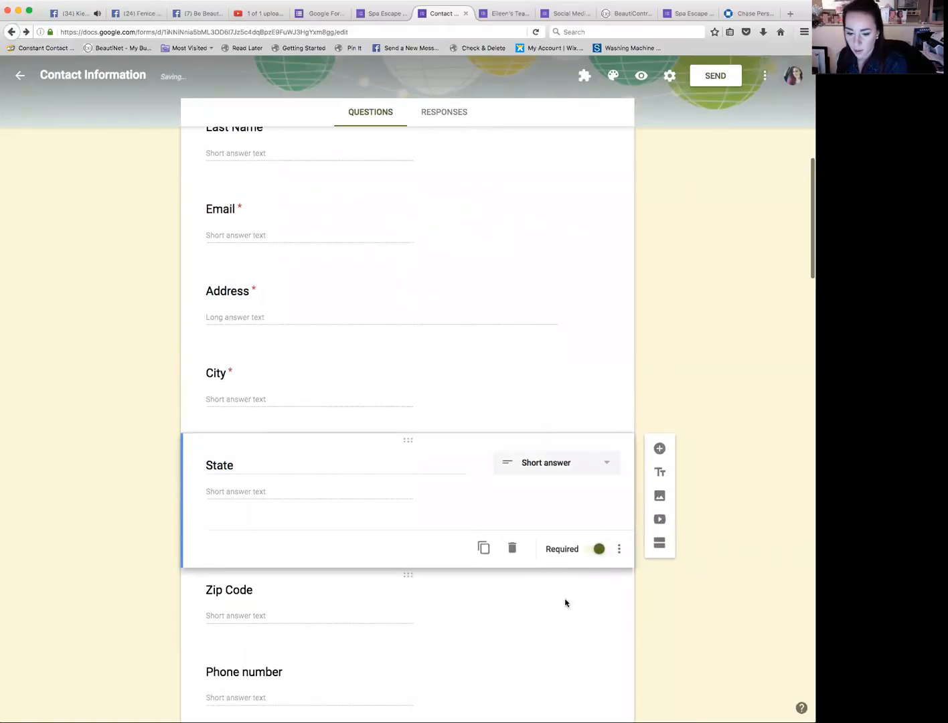
left_click(579, 623)
left_click(586, 633)
scroll(586, 631, "down", 2)
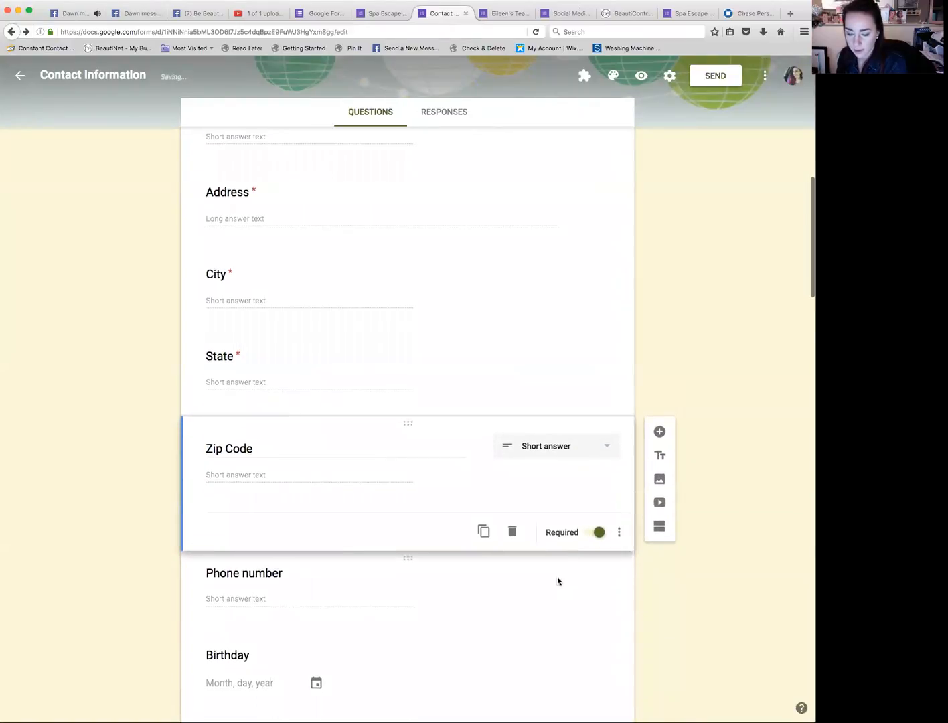
left_click(589, 606)
left_click(596, 614)
left_click(456, 668)
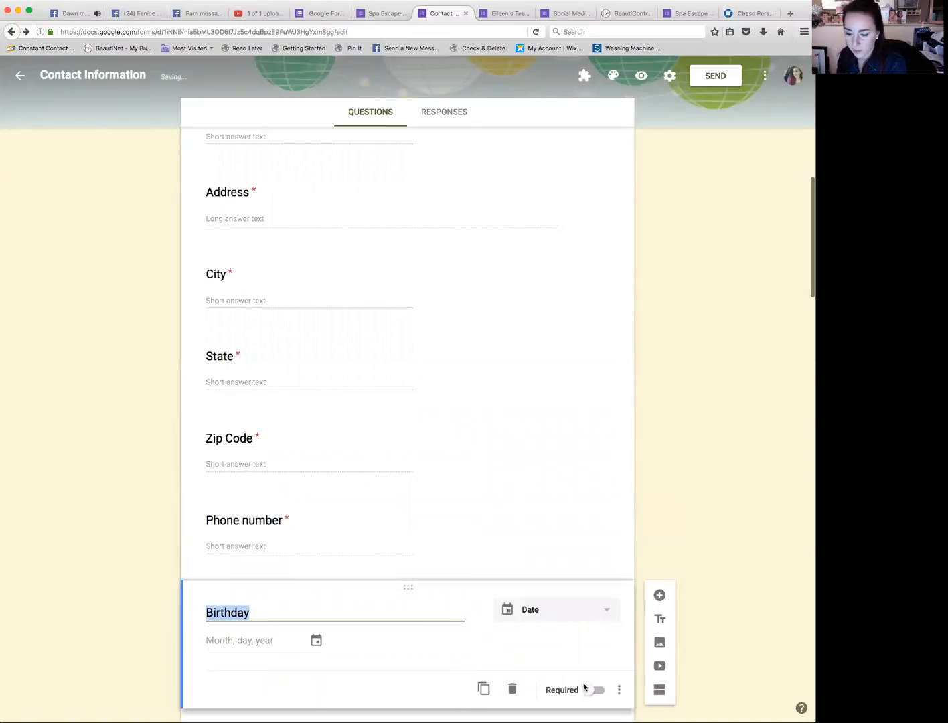
left_click(586, 689)
Step: Mark the fragrance sensitivity and sunburn questions as required
scroll(548, 649, "down", 4)
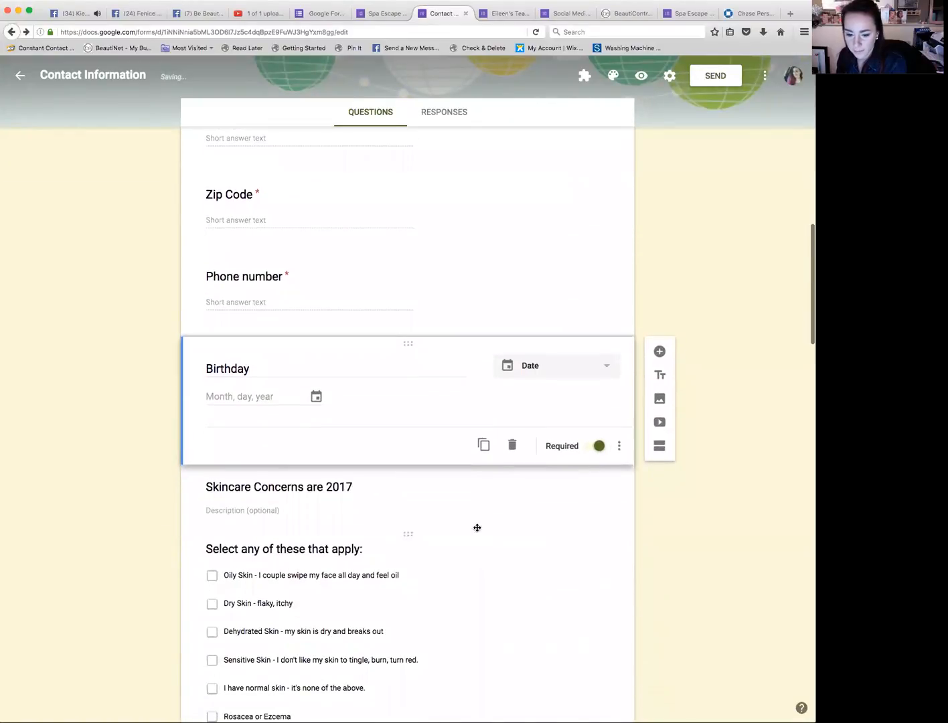
left_click(483, 538)
scroll(568, 647, "down", 5)
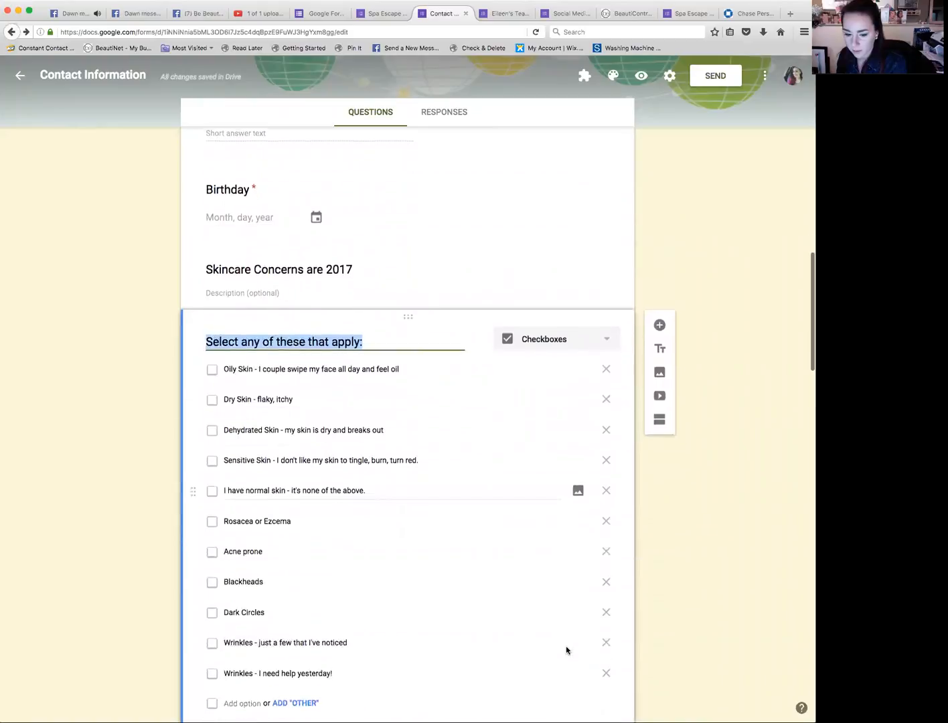
left_click(592, 611)
left_click(571, 659)
scroll(571, 658, "down", 4)
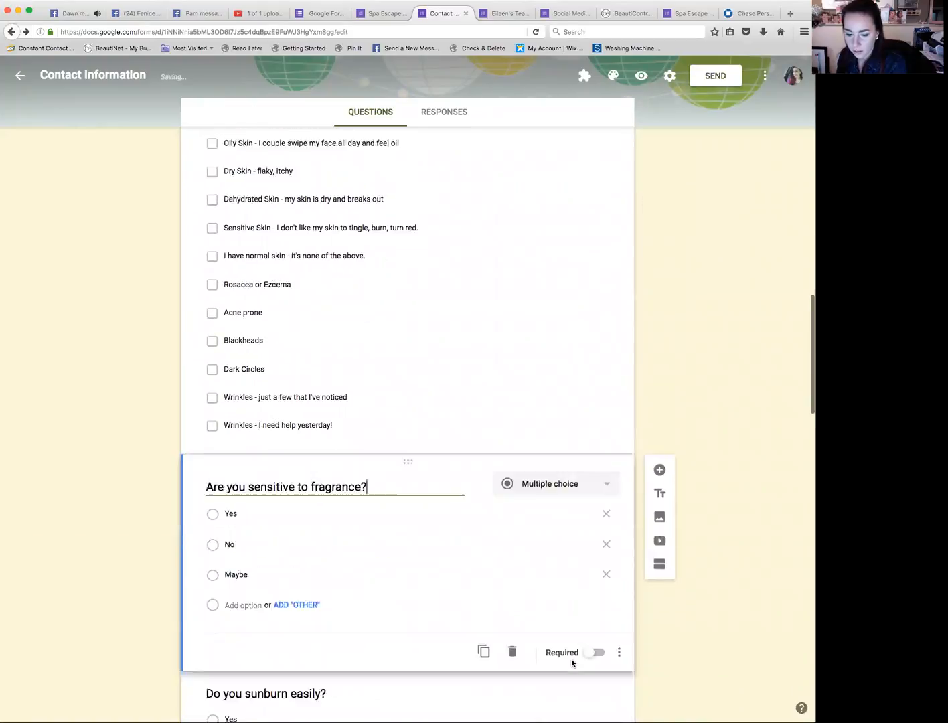
left_click(595, 578)
scroll(590, 585, "down", 3)
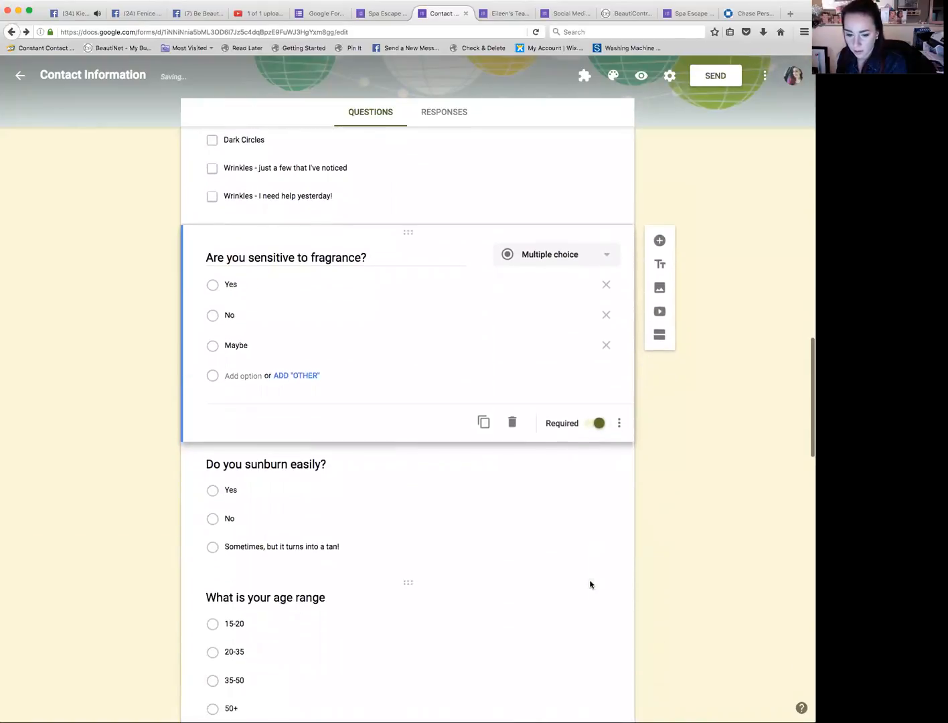
left_click(565, 516)
left_click(596, 557)
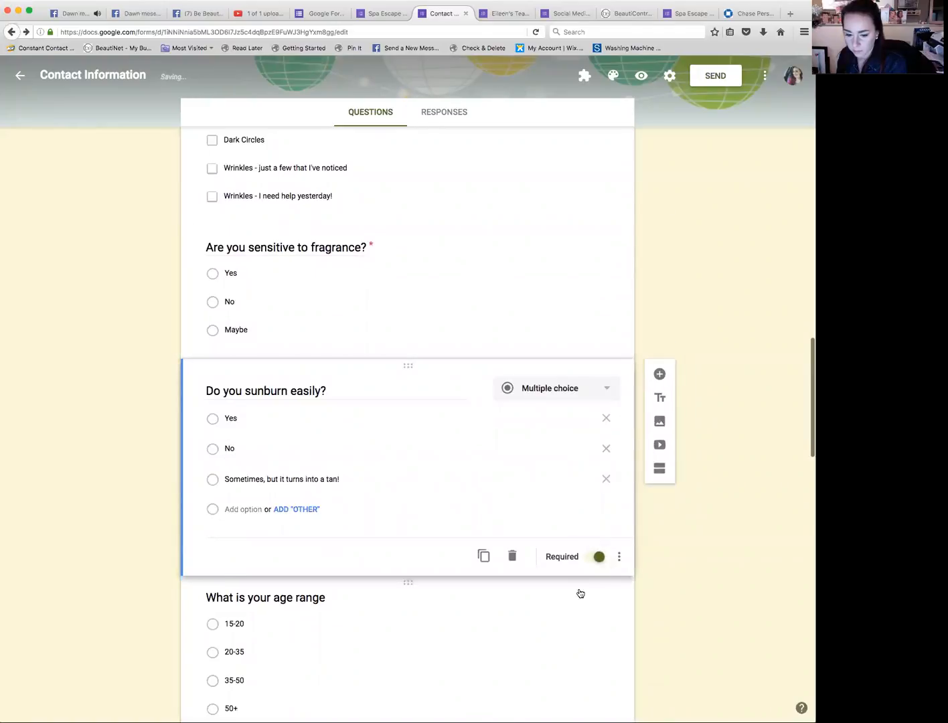
Step: Mark the age range, skin cancer and skincare treatments questions as required
left_click(579, 595)
scroll(580, 594, "down", 1)
left_click(595, 609)
scroll(592, 613, "down", 3)
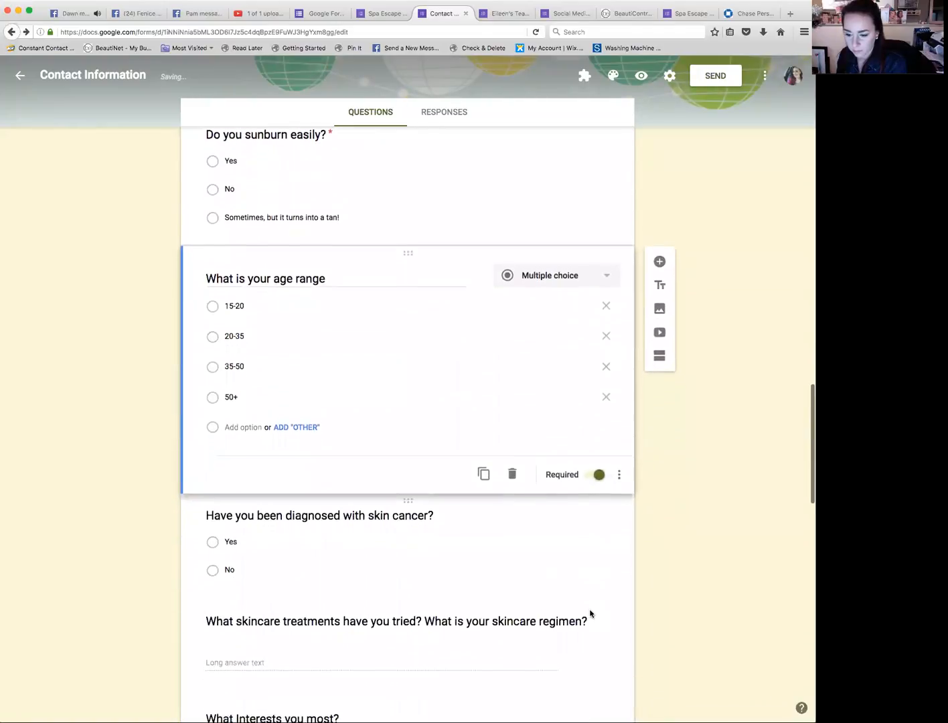
left_click(551, 569)
left_click(596, 566)
left_click(557, 612)
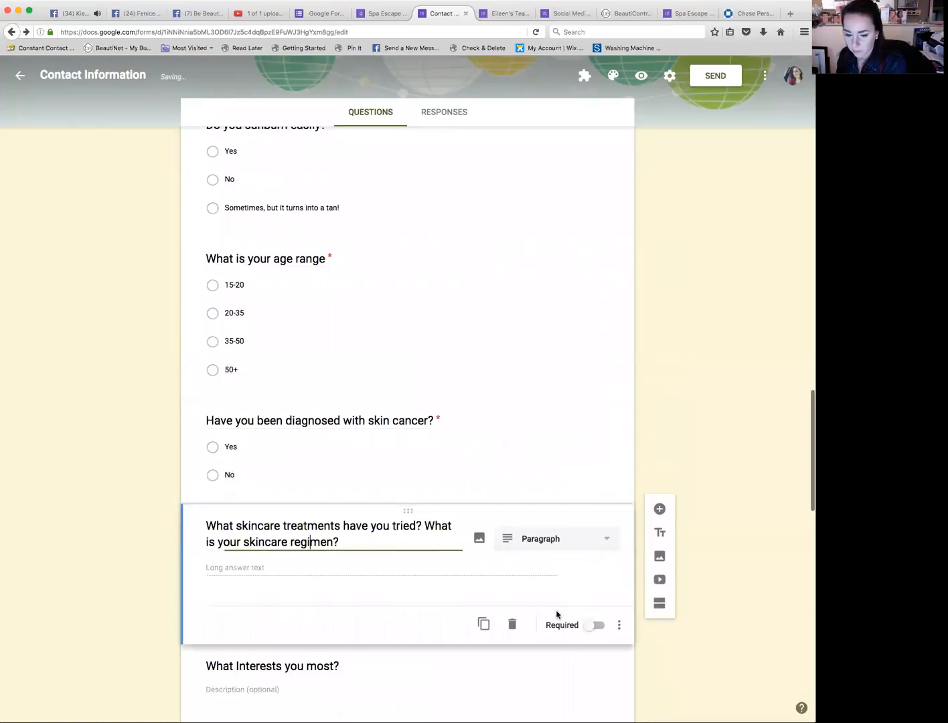
scroll(560, 614, "down", 1)
left_click(590, 581)
Step: Mark the spa interests and recent changes questions as required
left_click(529, 635)
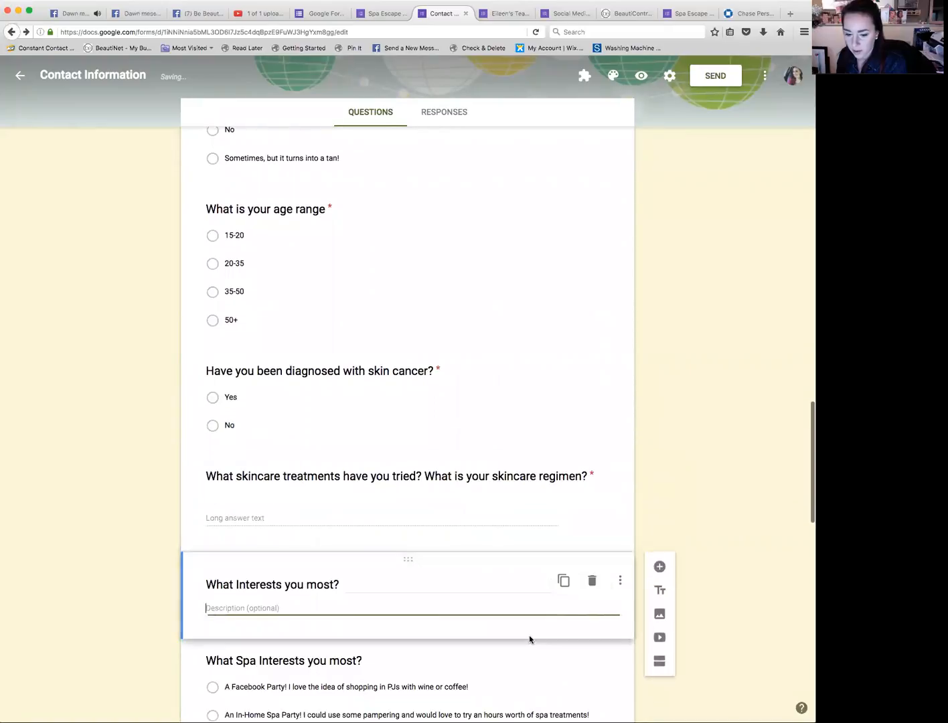
scroll(565, 628, "down", 2)
left_click(565, 628)
scroll(565, 627, "down", 5)
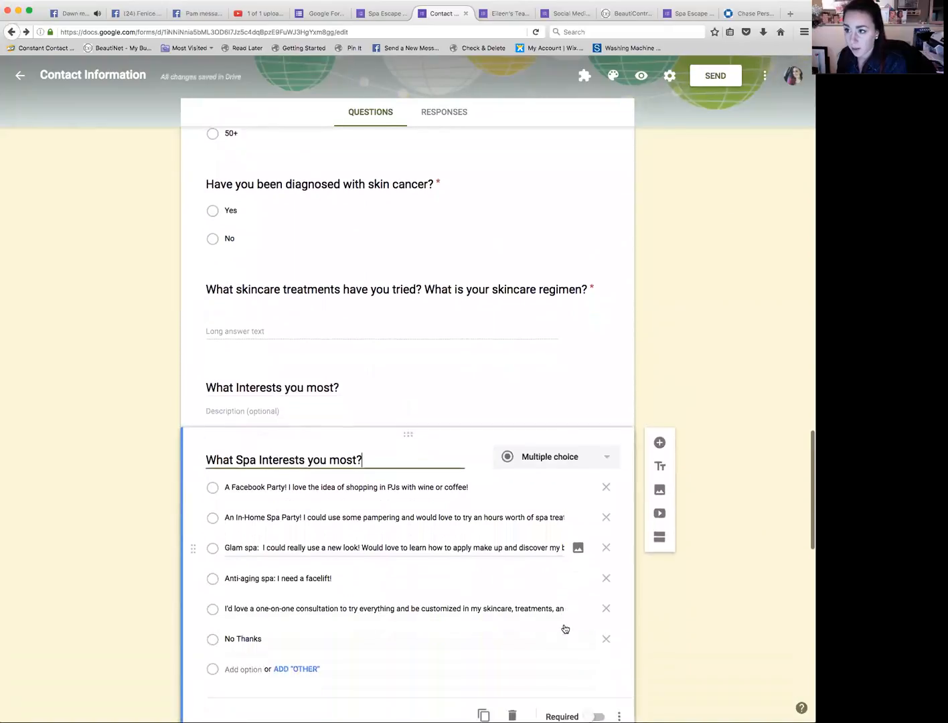
left_click(593, 563)
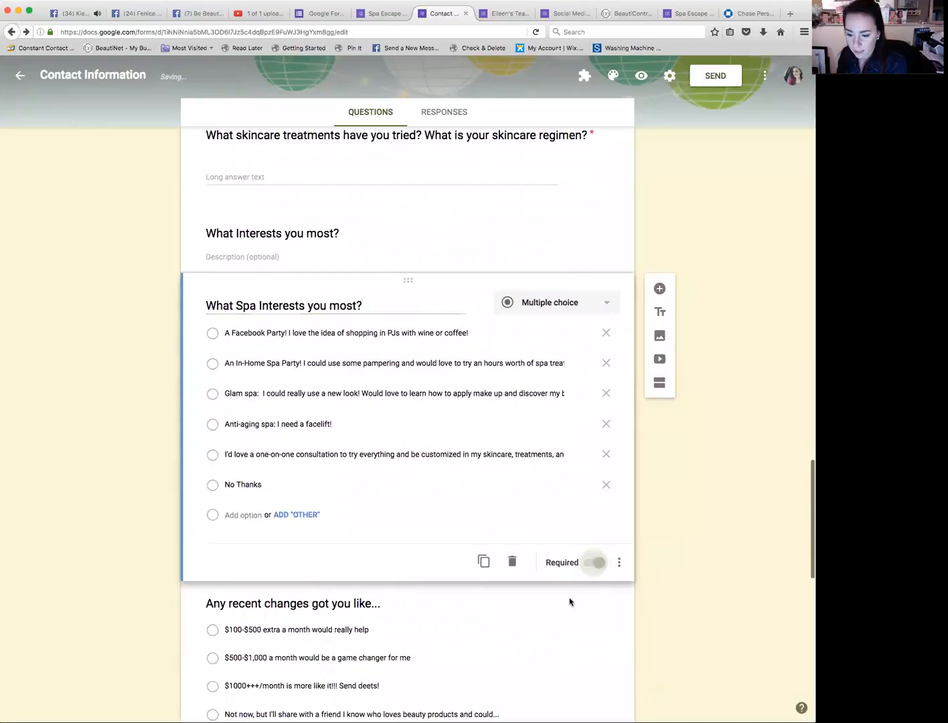
scroll(562, 610, "down", 3)
left_click(539, 603)
left_click(596, 614)
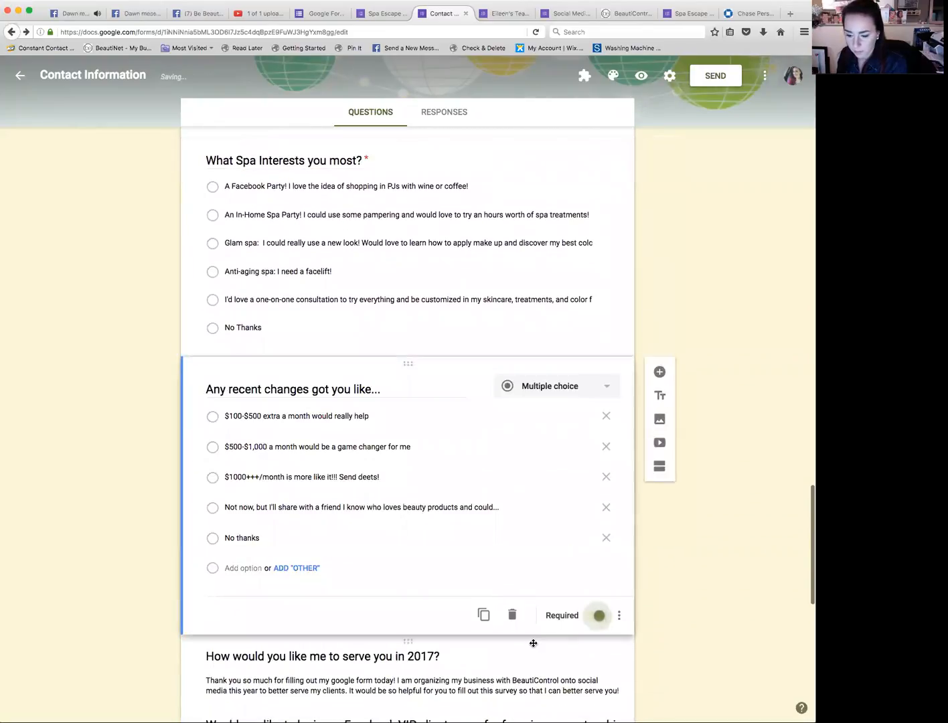
Step: Mark the Facebook VIP group, Seller Group and best-contacted questions as required
scroll(526, 614, "down", 3)
scroll(527, 614, "down", 4)
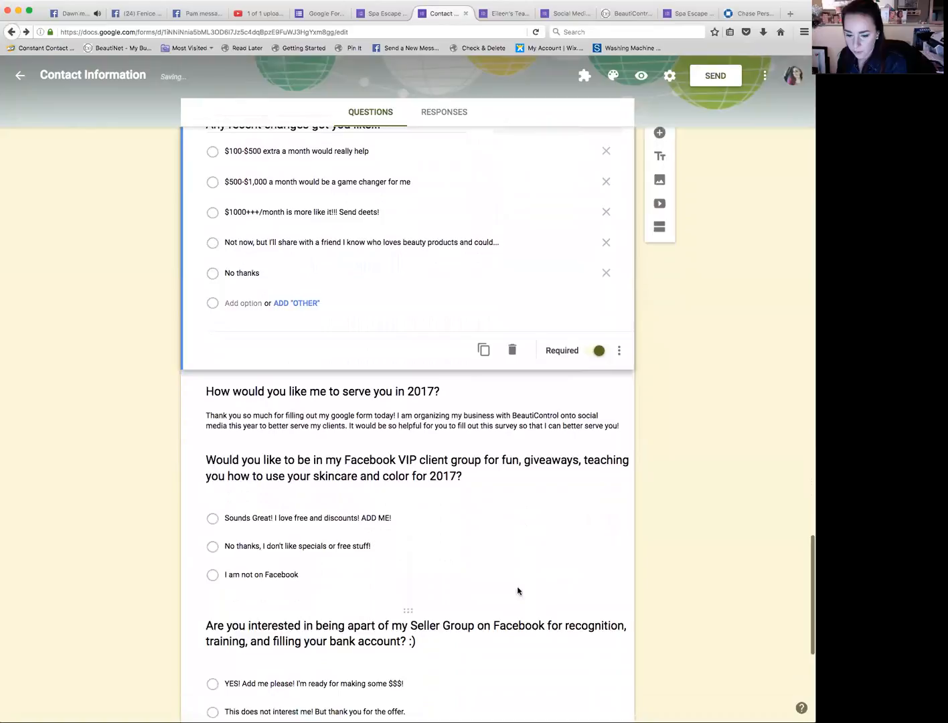
left_click(518, 592)
left_click(593, 570)
scroll(525, 642, "down", 8)
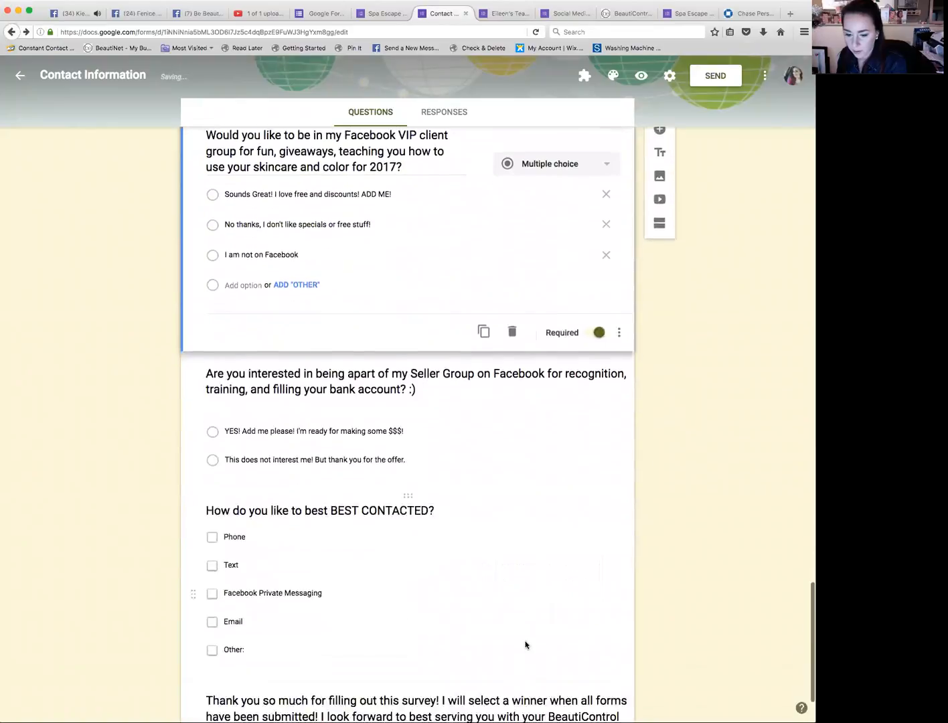
left_click(484, 348)
left_click(596, 390)
left_click(540, 476)
left_click(592, 581)
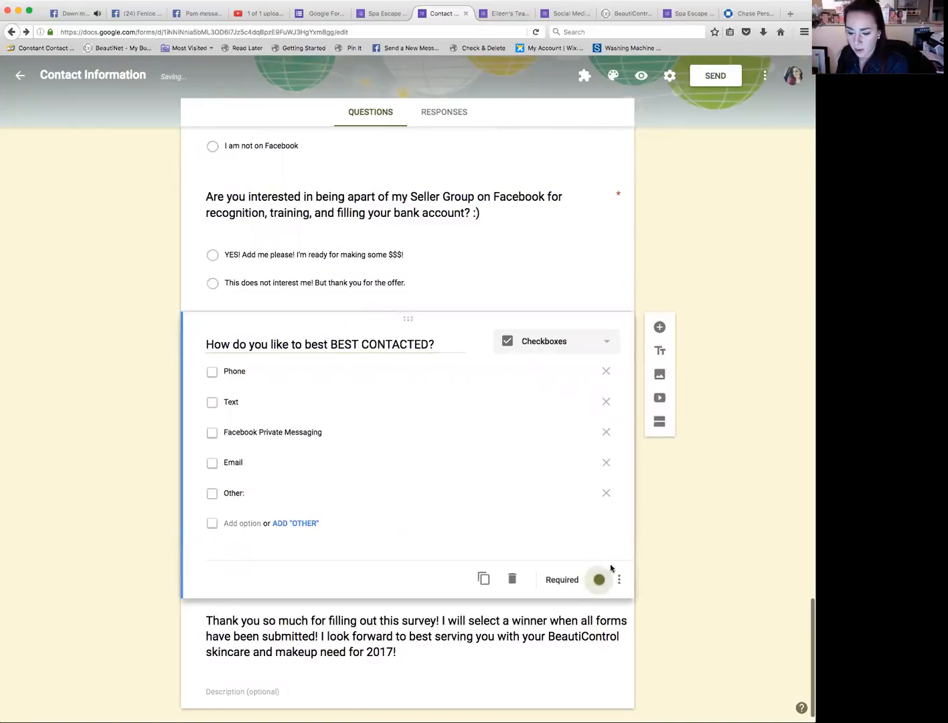
scroll(576, 564, "up", 15)
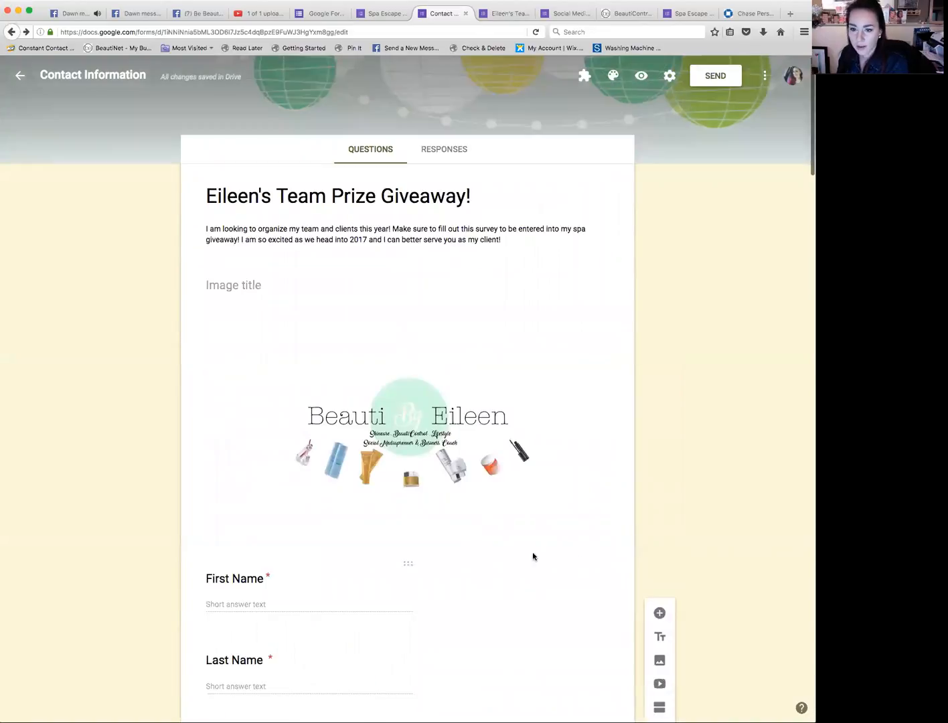
Step: Open the send options for the form, shorten its link and copy it
left_click(707, 80)
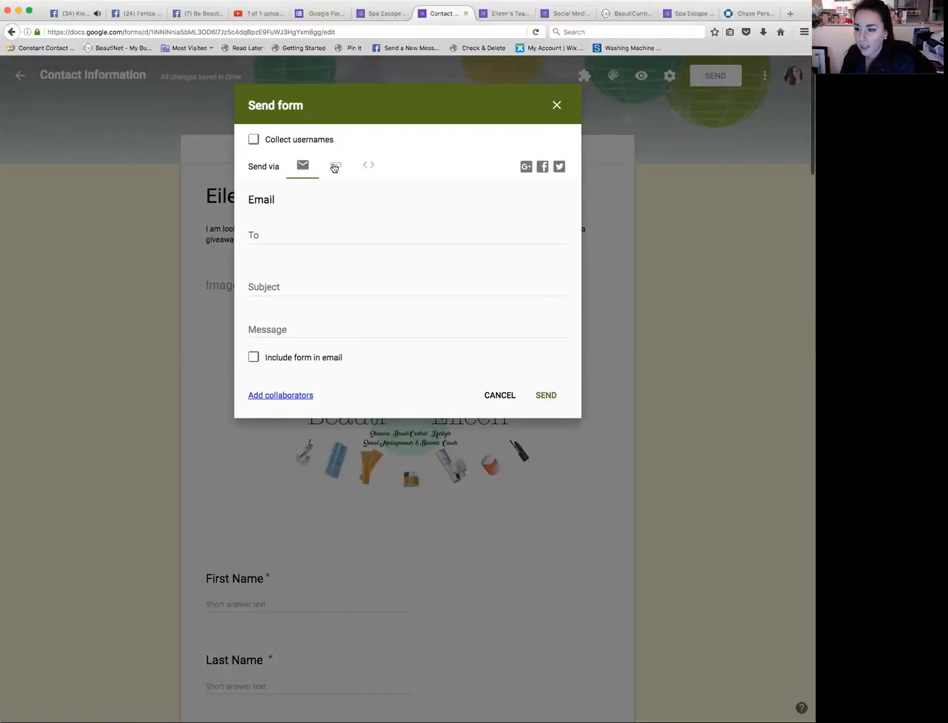
left_click(334, 167)
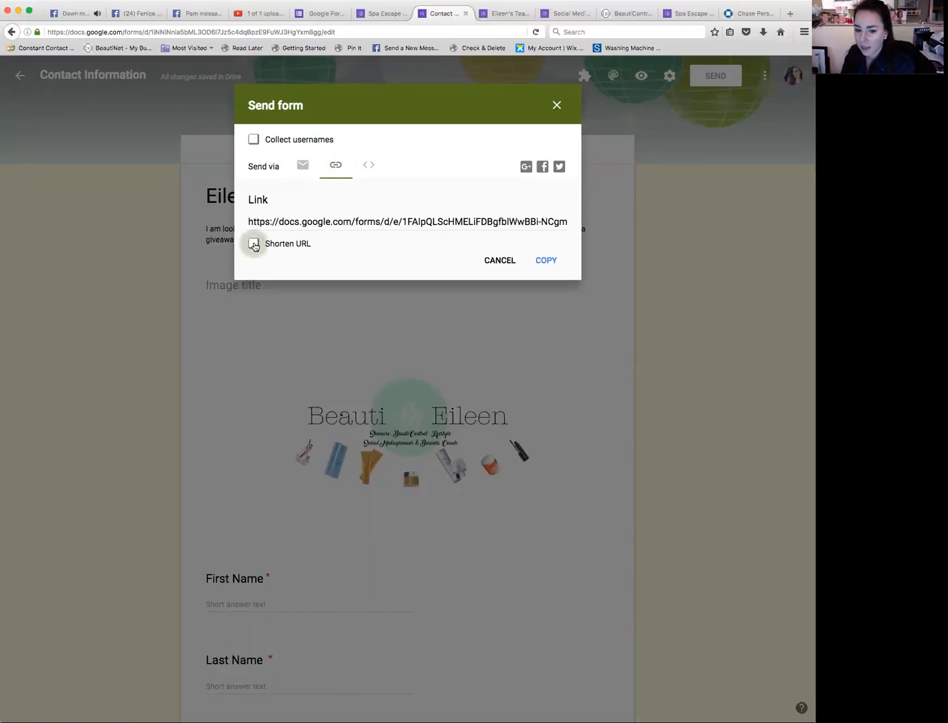
left_click(255, 245)
left_click(547, 262)
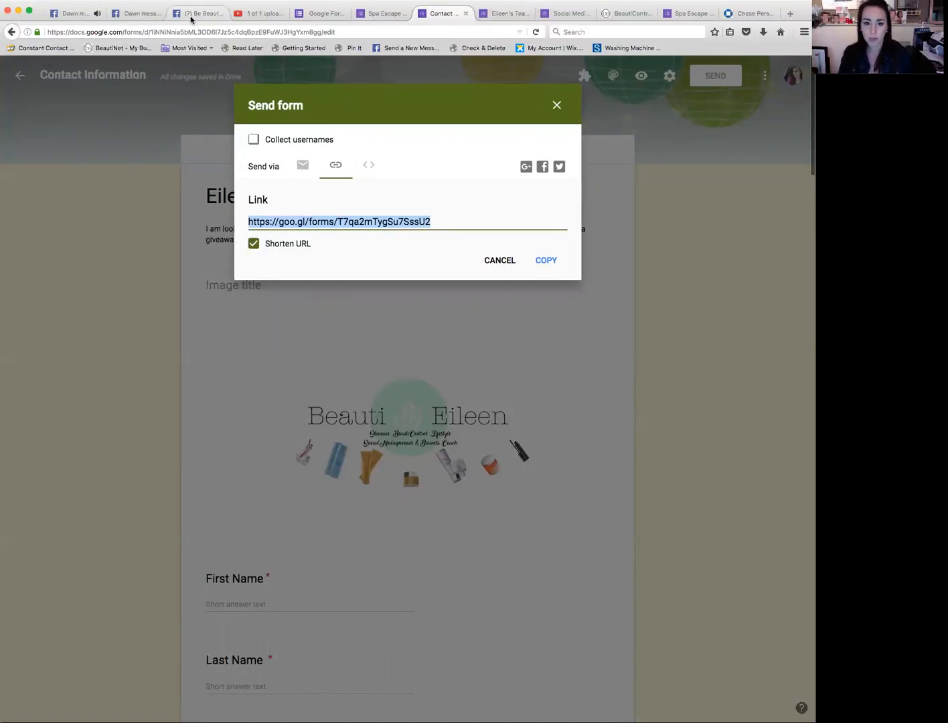
Step: Switch to Facebook and open the BeautiControl By Eileen - Mobile Spa page
left_click(136, 14)
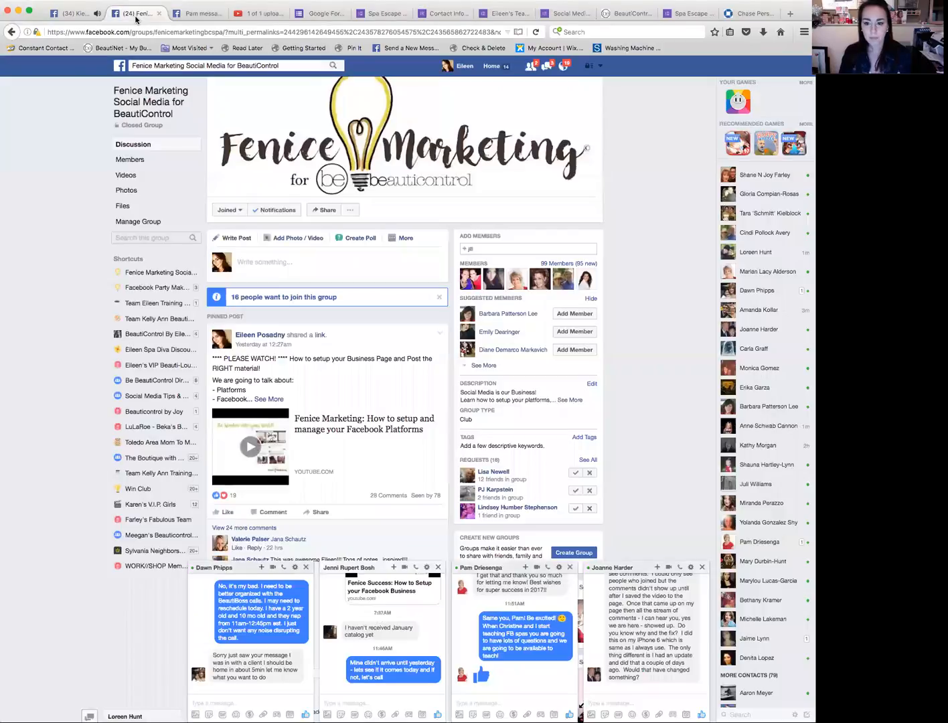
left_click(117, 67)
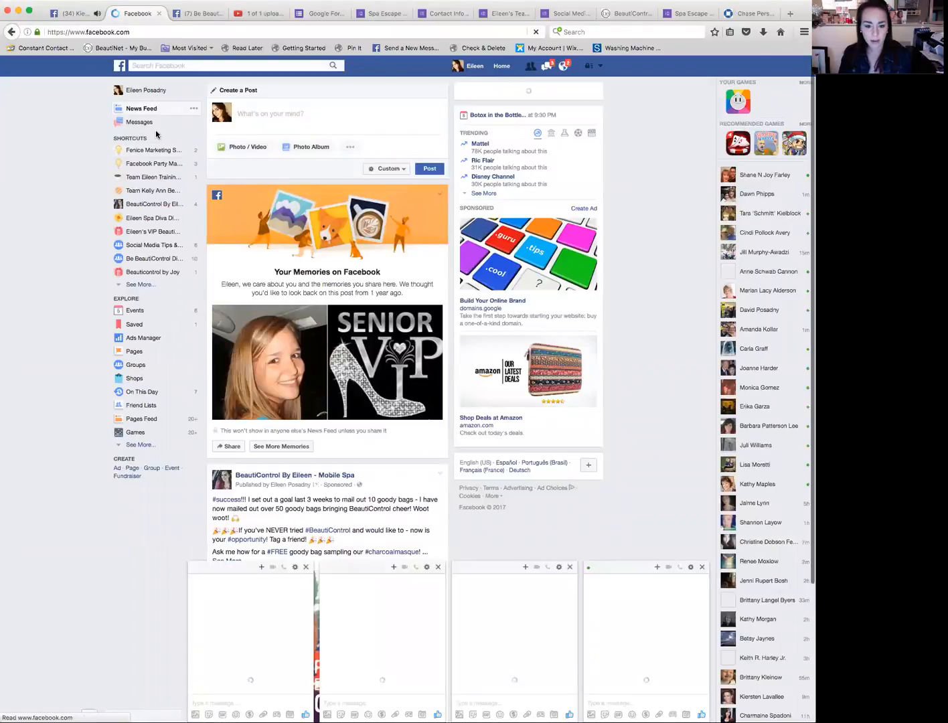
left_click(160, 208)
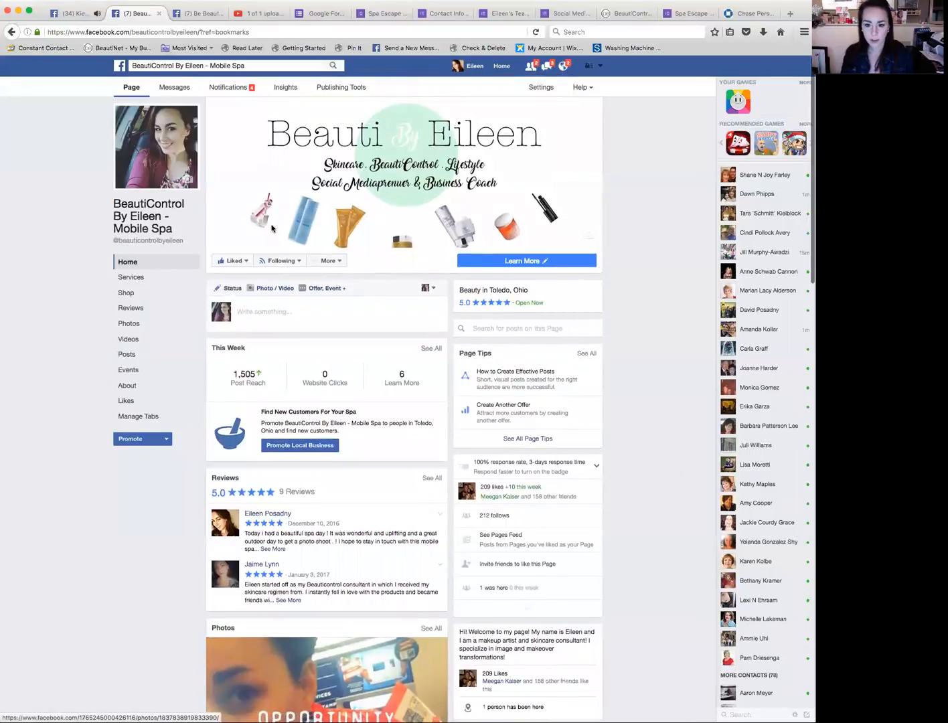
Step: Write a page post announcing today's spa giveaway, asking followers to fill out the google form, and promising to announce the WINNER once everyone has
left_click(274, 312)
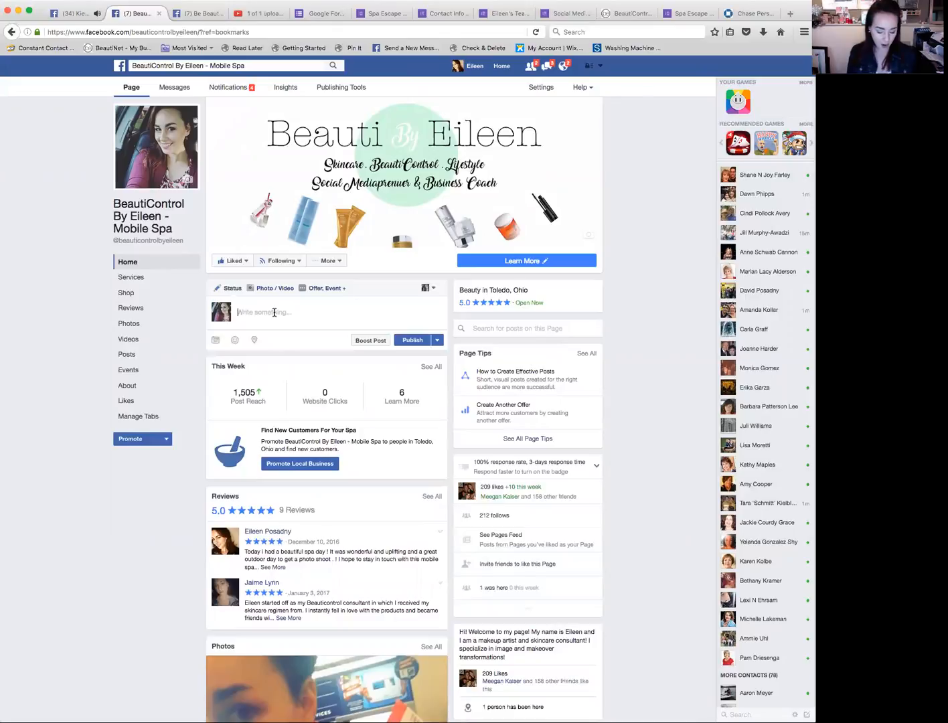
type("He")
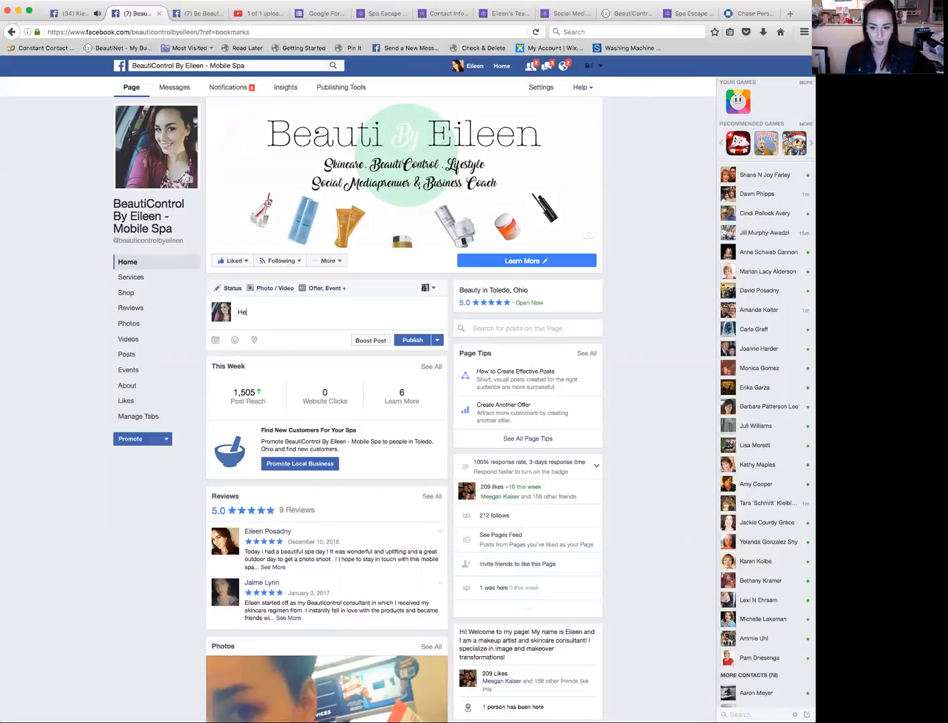
type("y everyone ! I ")
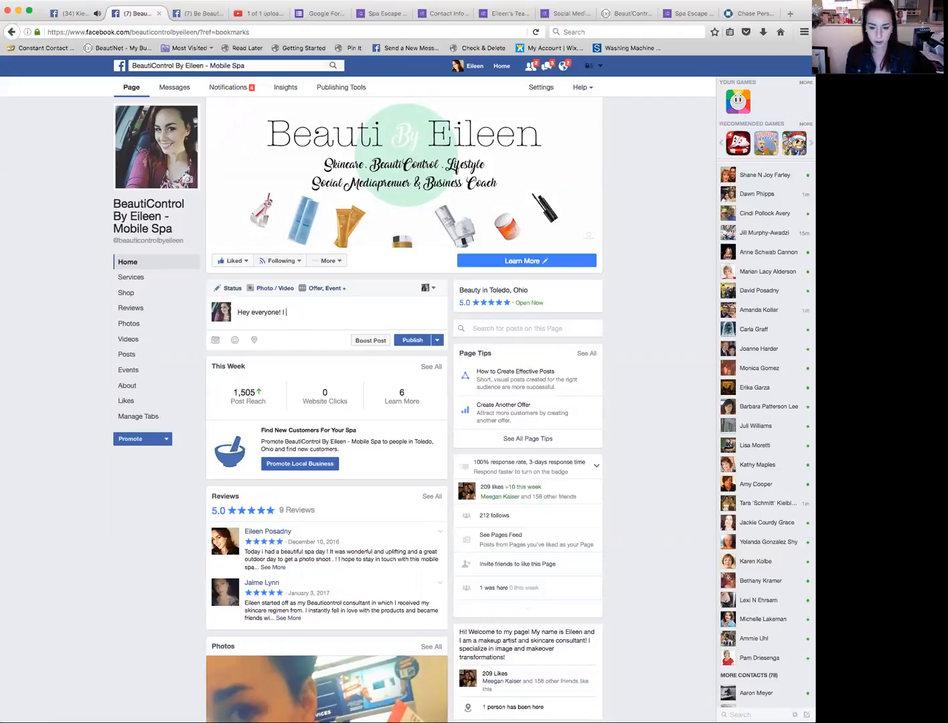
type("am d")
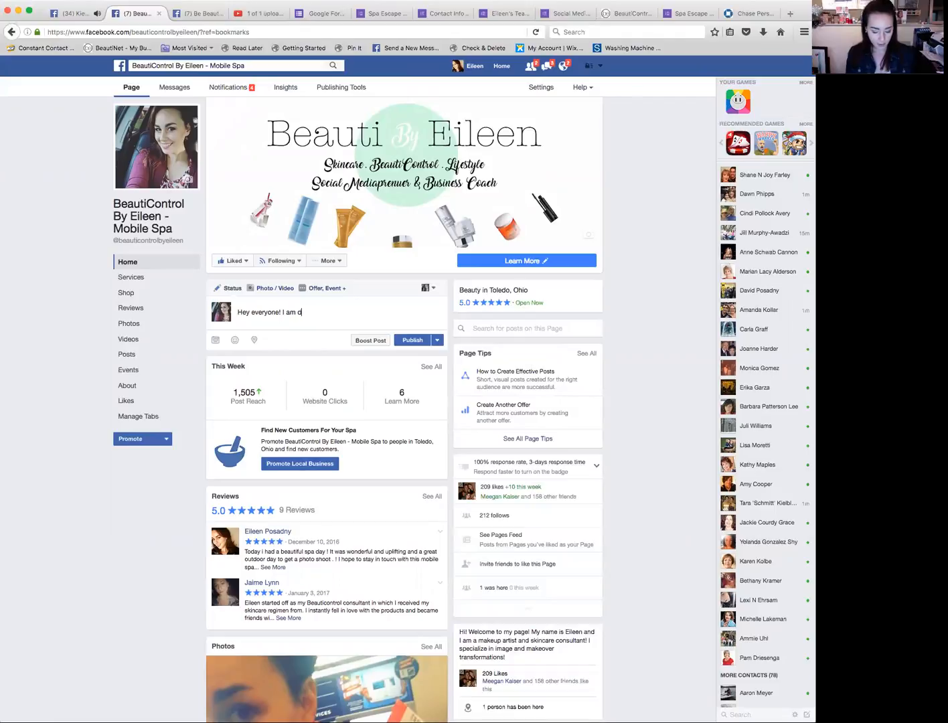
type("oing a spa giveaway today! Make syre")
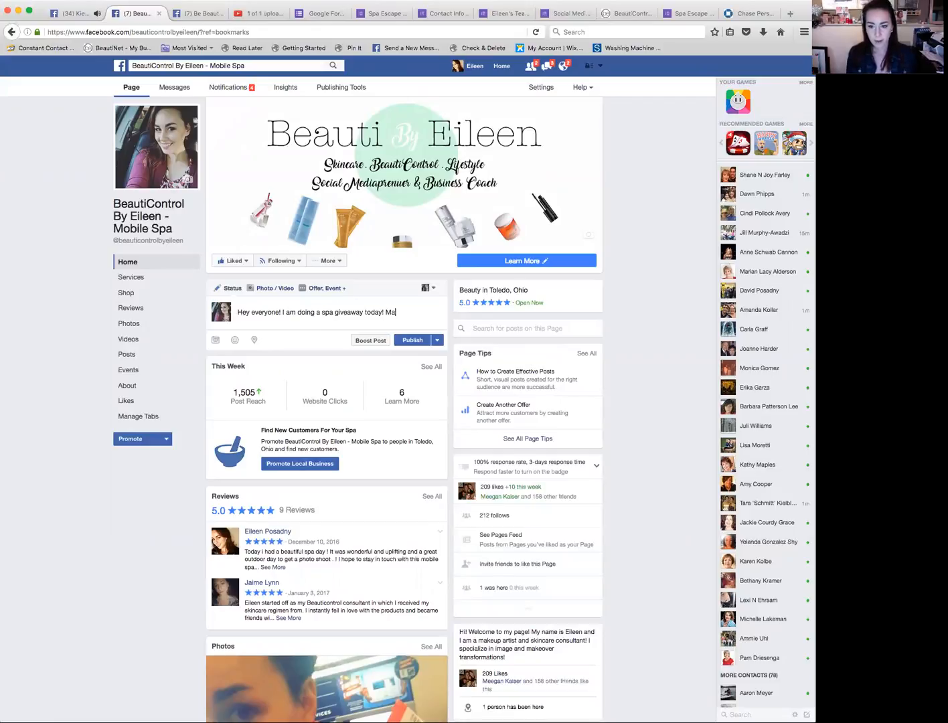
key("BackSpace")
key("BackSpace")
key("BackSpace")
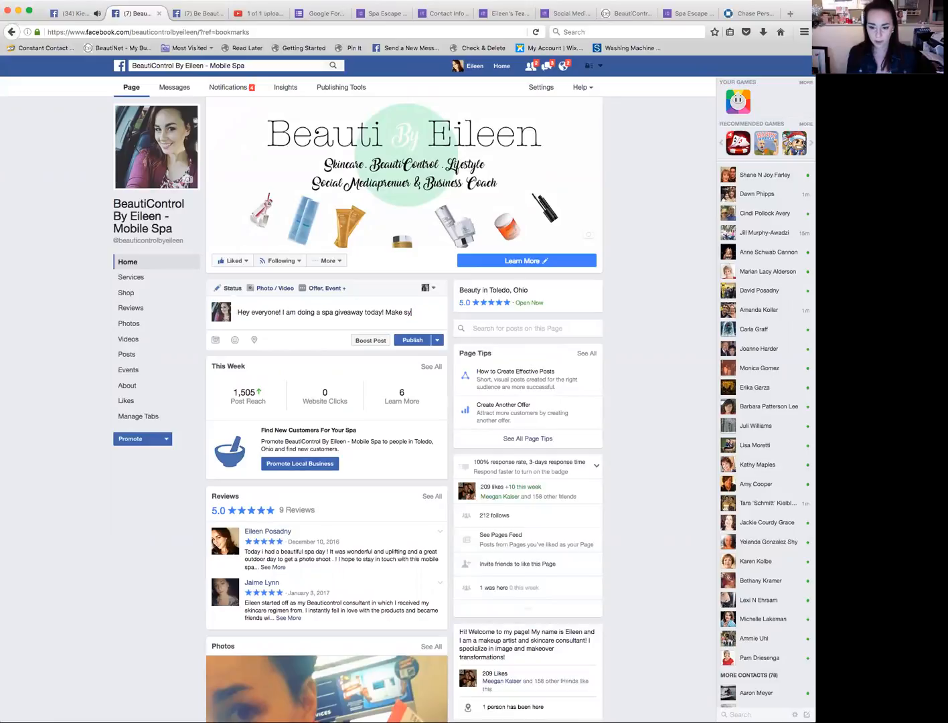
type("ure you fill out my go")
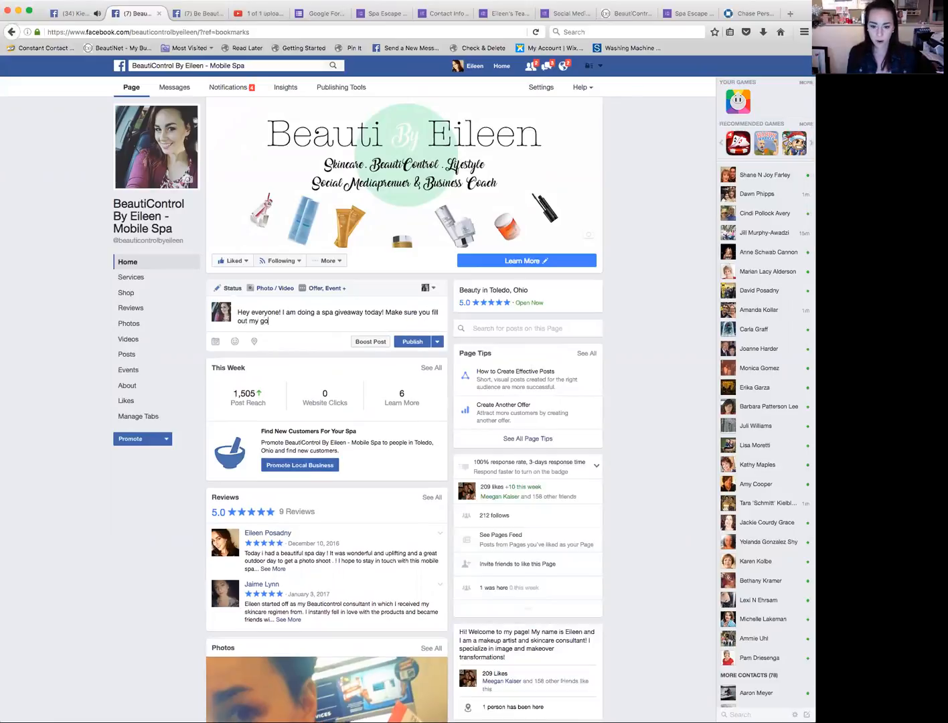
type("ogle form so t")
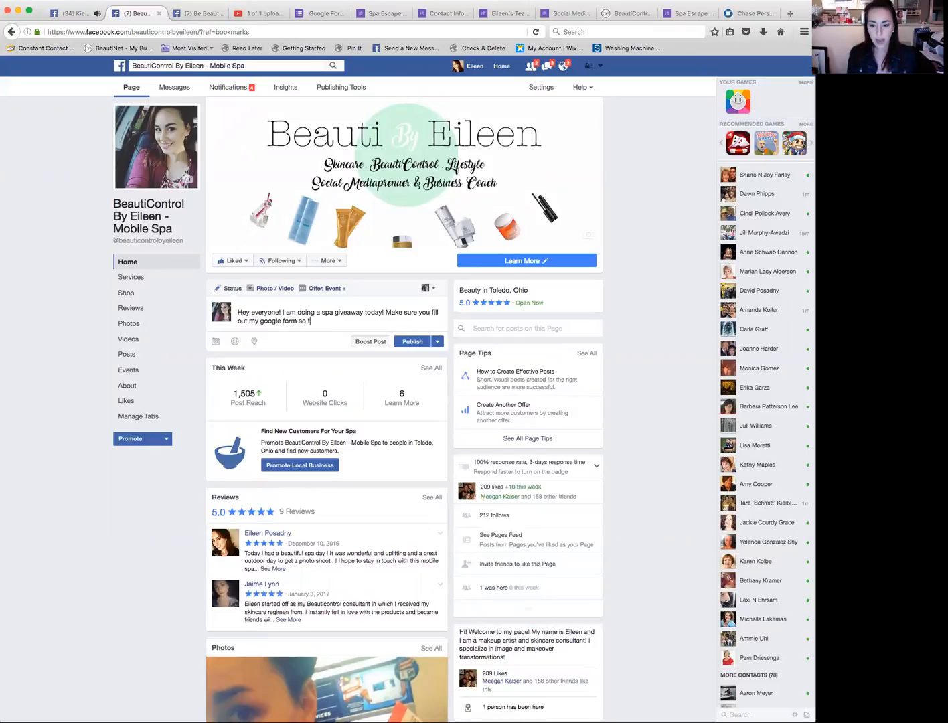
type("hat I know o")
type("ow to best serve you for 201")
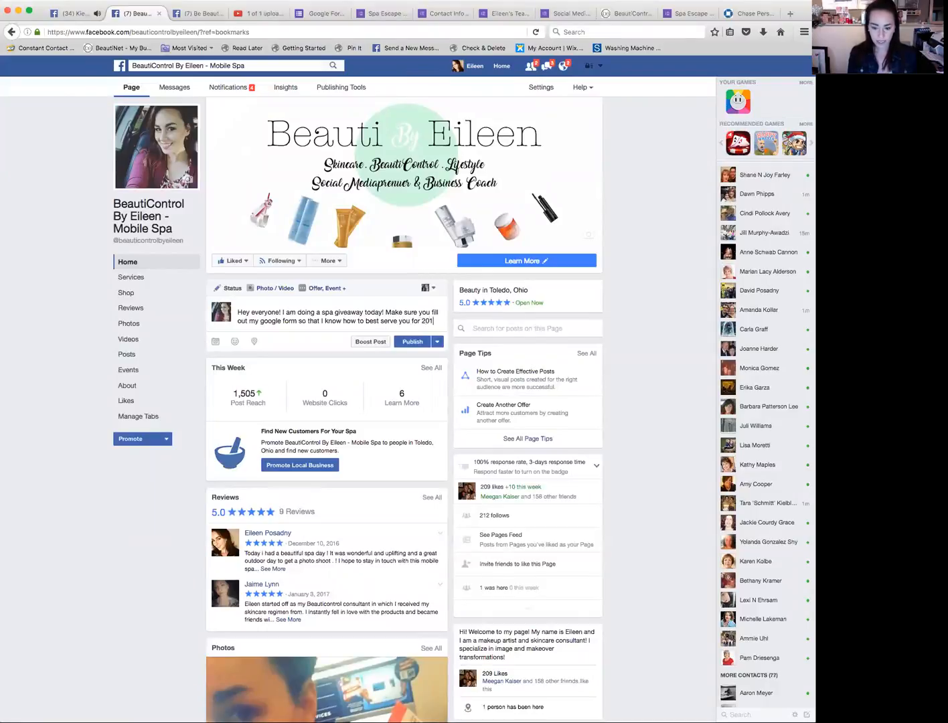
type("7!!!! O")
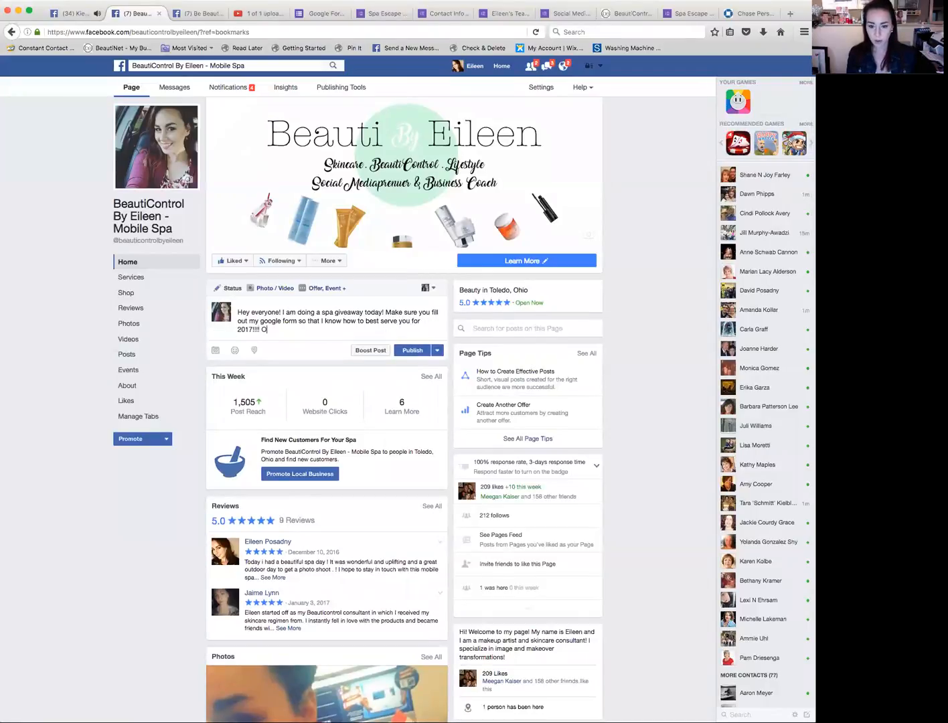
type("nce everyone has fil")
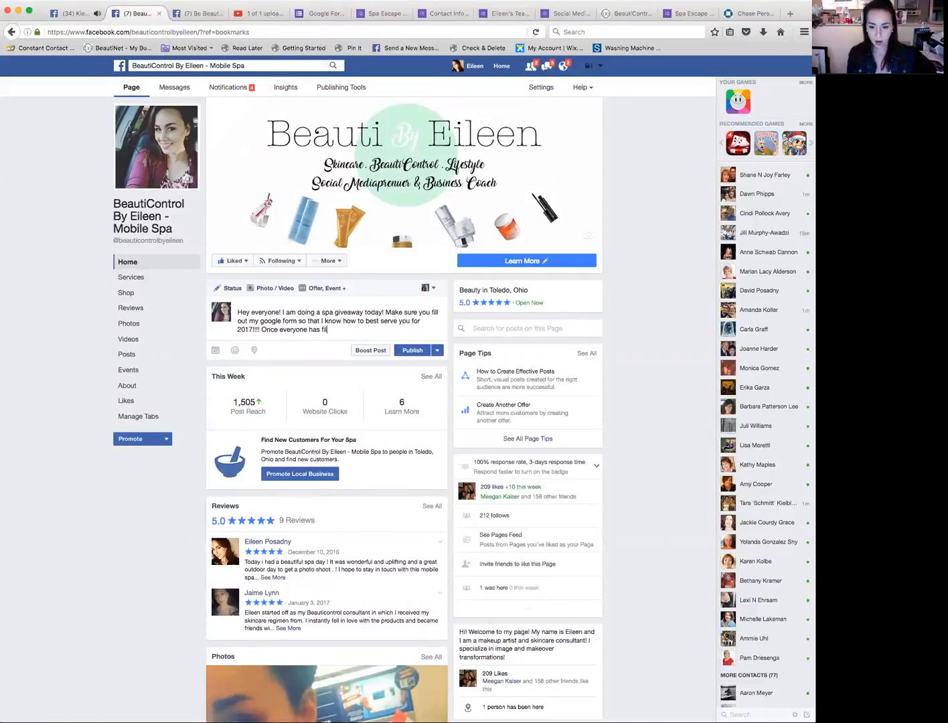
type("led out the form, I will")
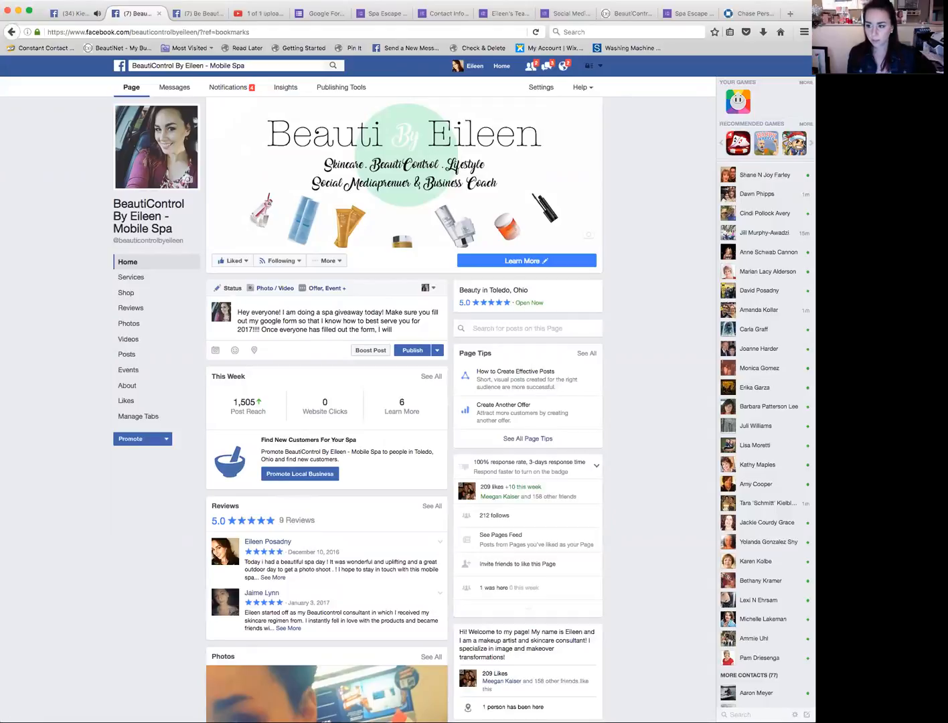
type(" announce wh")
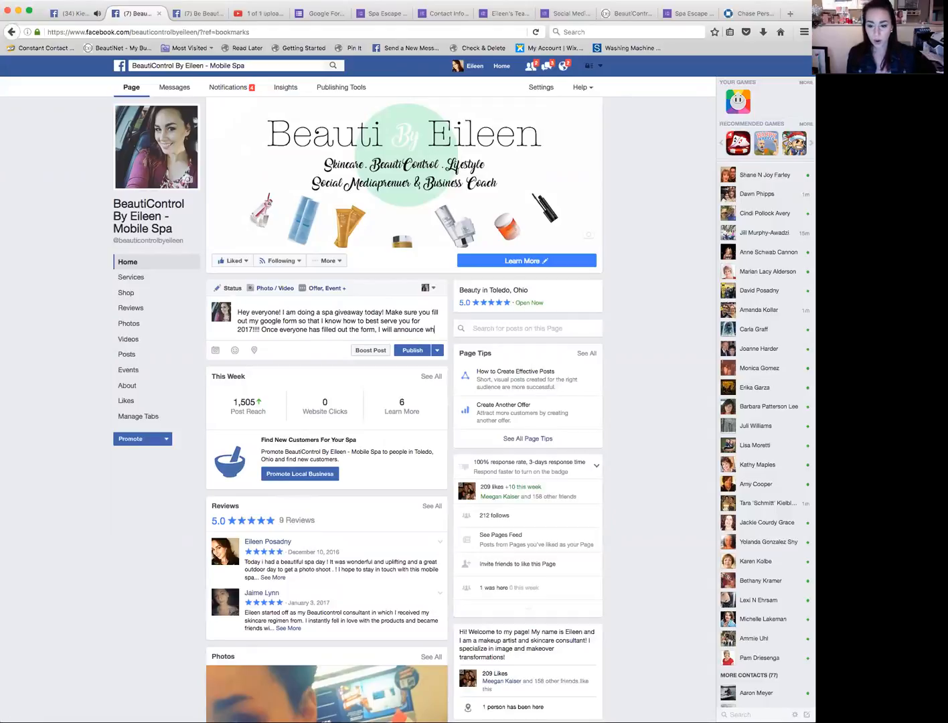
type("o the WINNER IS")
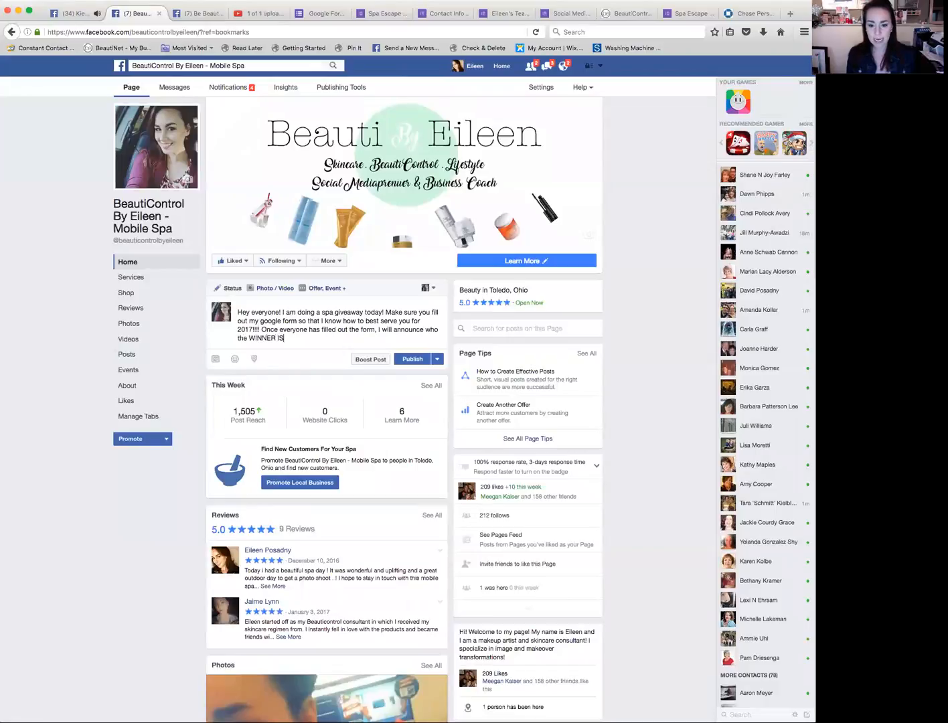
type("!!!!!")
Step: Add a new paragraph 'CLICK HERE TO FILL OUT MY PRIZE GIVEAWAY:' followed by the pasted shortened form link
key("Return")
key("Return")
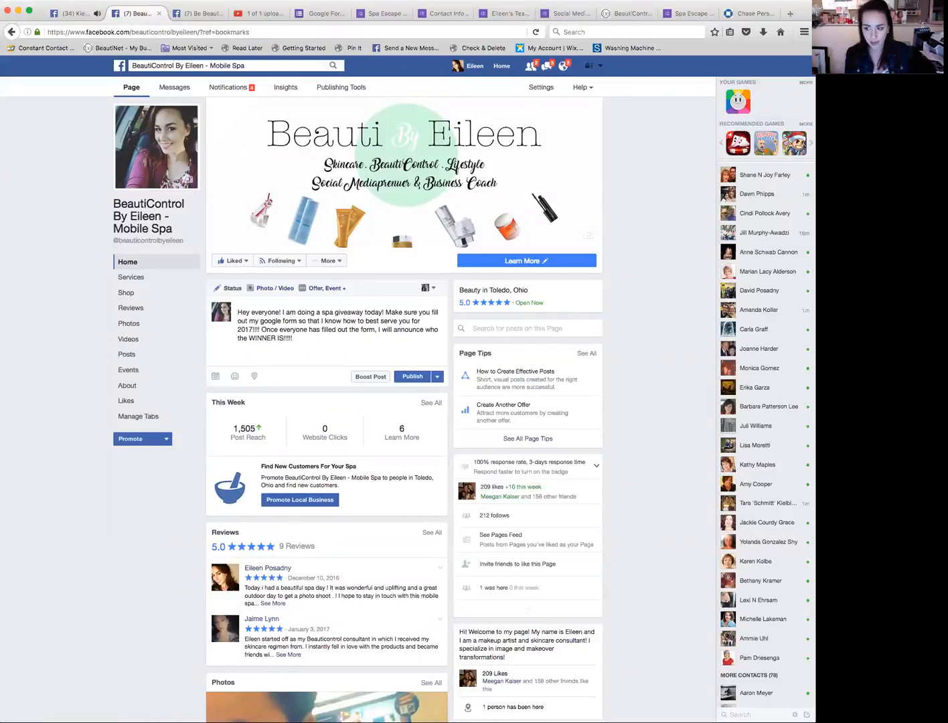
type("CLICK HERE TO FILL OUT ")
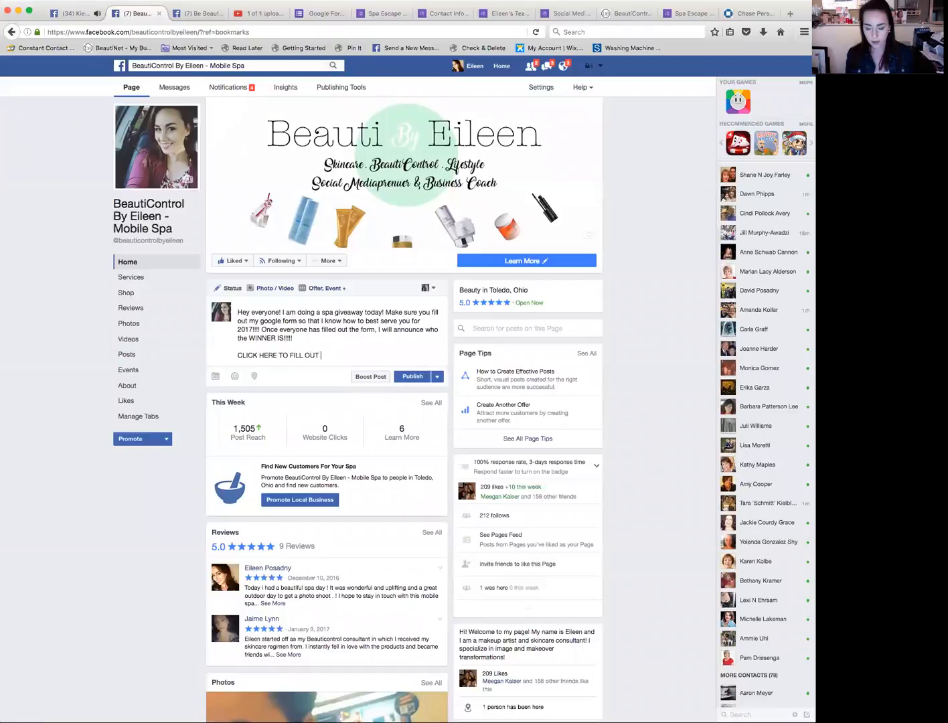
type("MY PR")
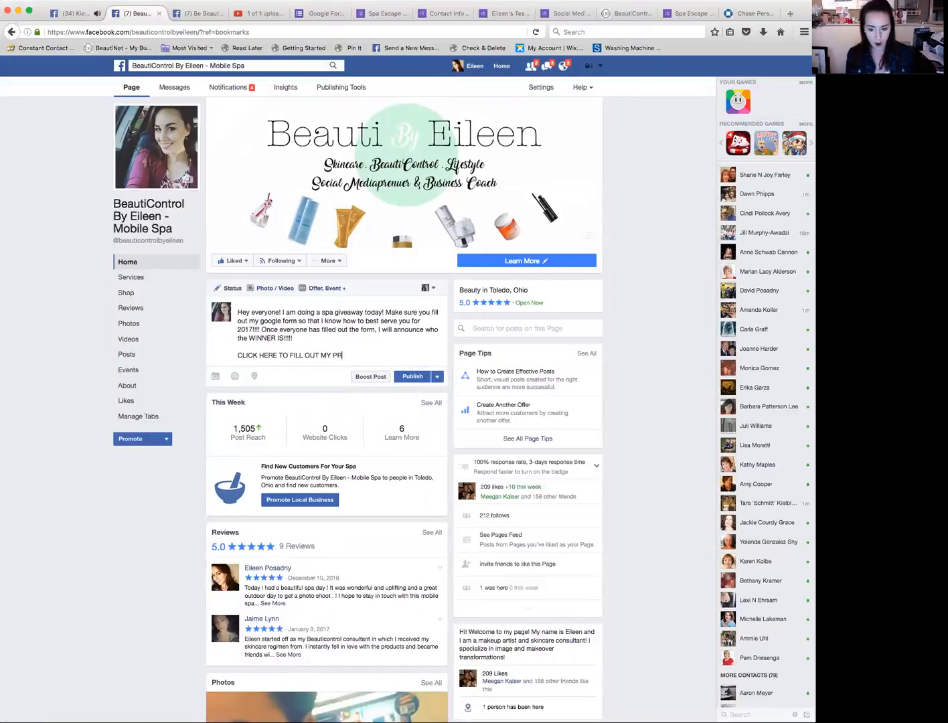
type("IZE GIVEAWAY")
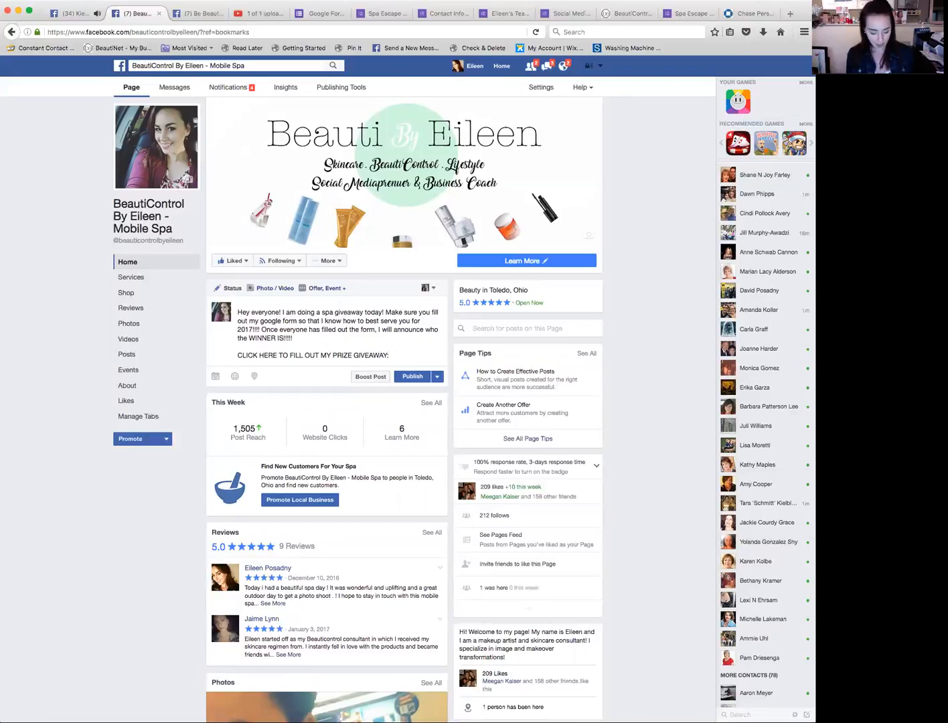
type(":")
type("https://goo.gl/forms/T7qa2mTygSu7SssU2")
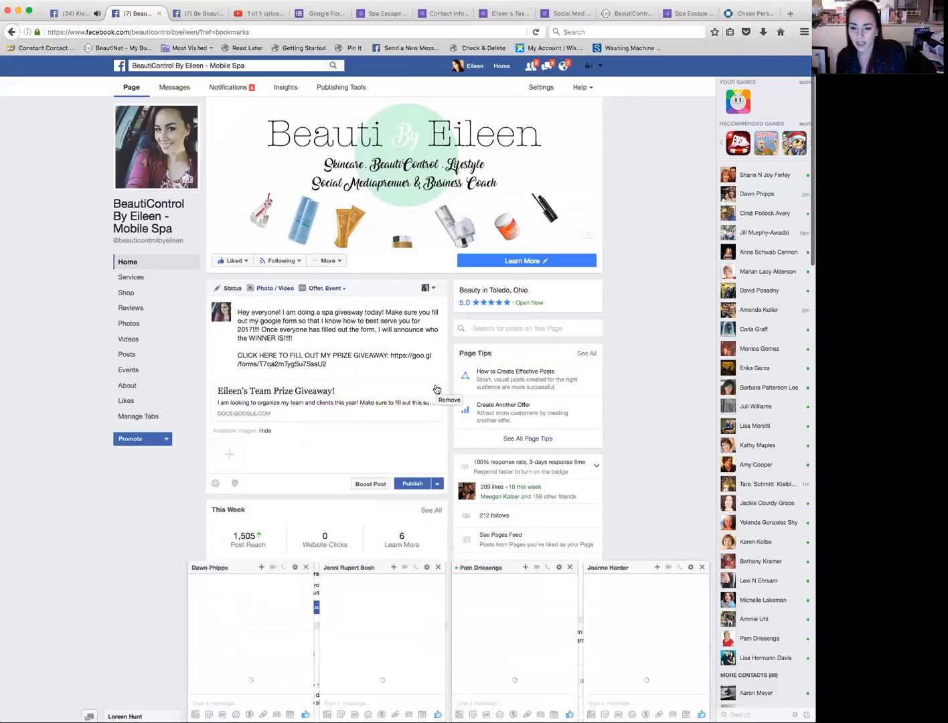
Step: Close the four open chat windows covering the page
left_click(306, 567)
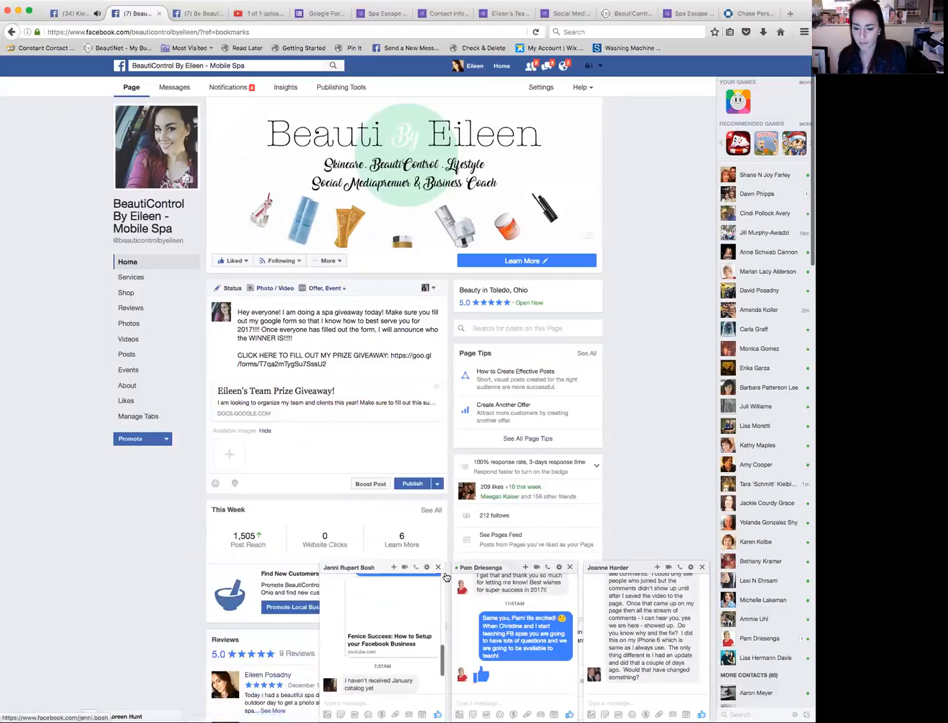
left_click(438, 567)
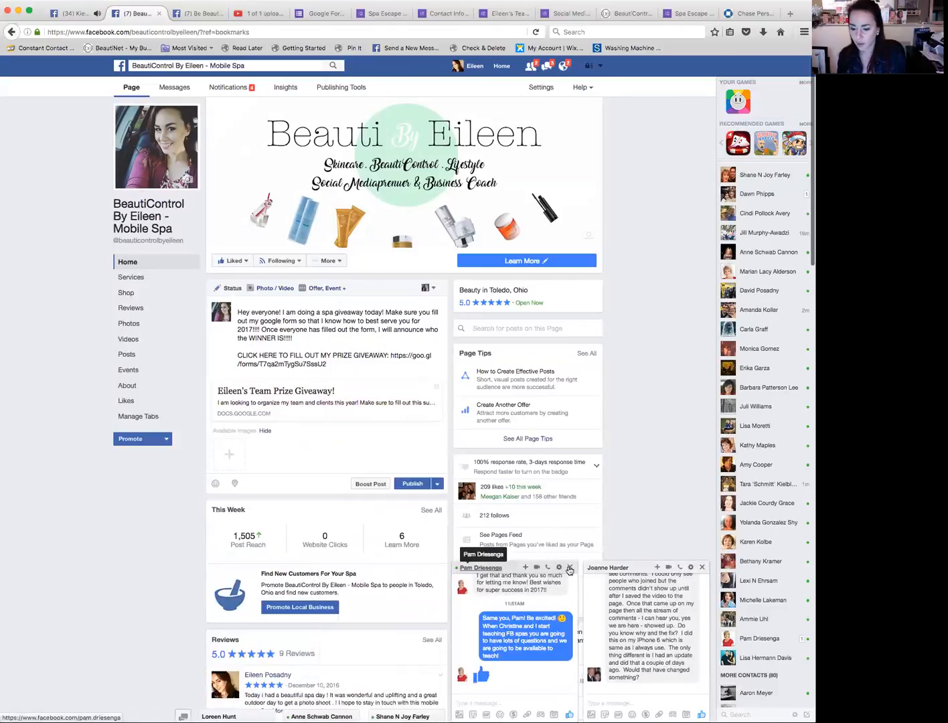
left_click(569, 568)
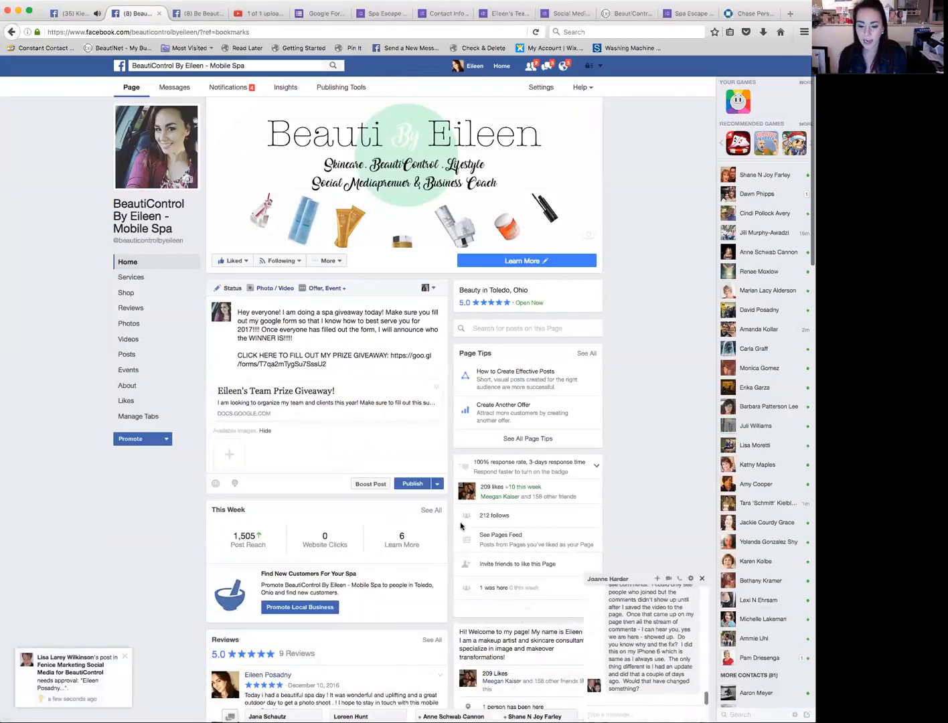
left_click(702, 569)
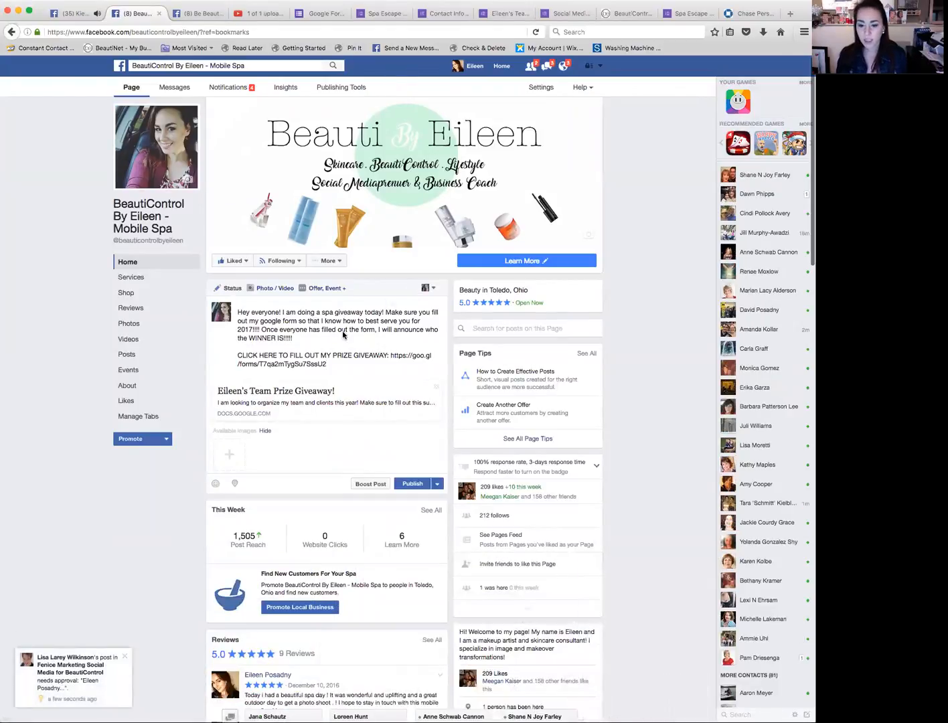
Step: Remove the link preview card and add a closing line 'Thank you everyone for being a client of mine or apart of my team!'
left_click(436, 387)
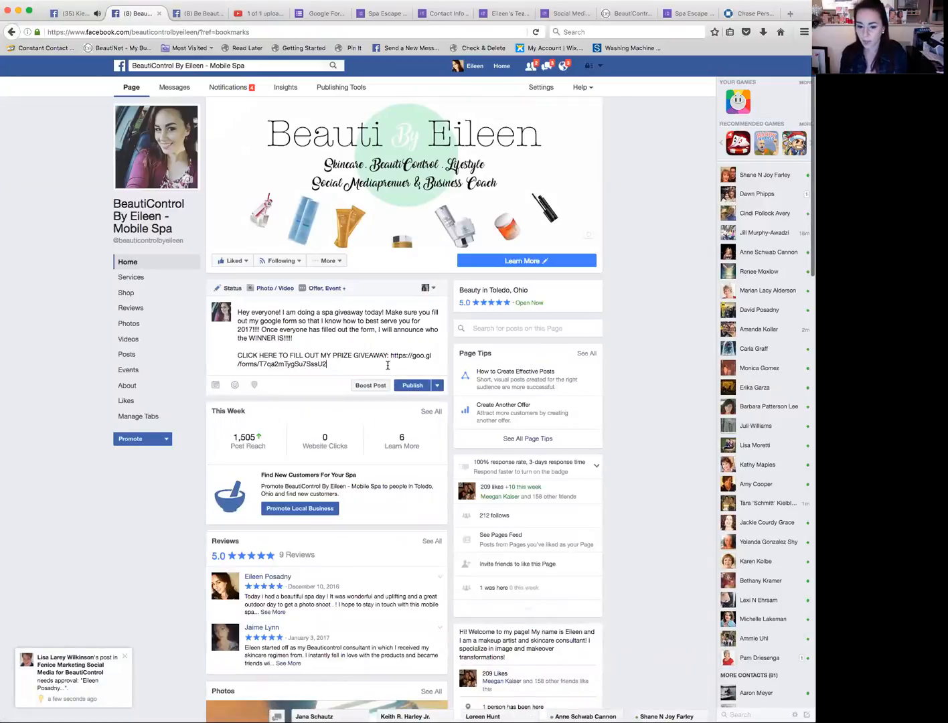
key("Return")
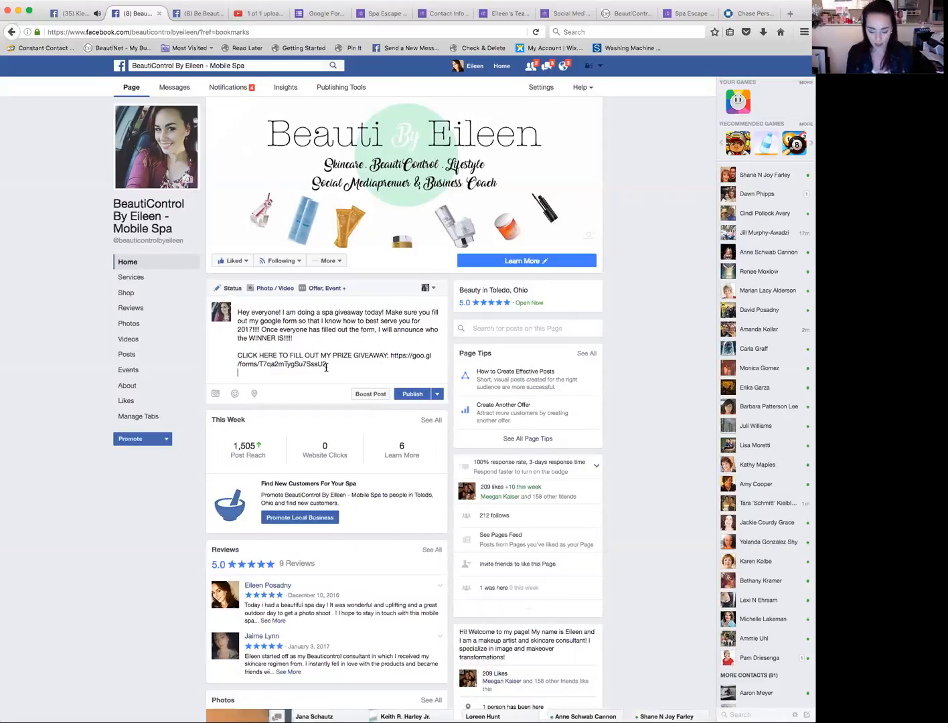
key("Return")
type("Thank you")
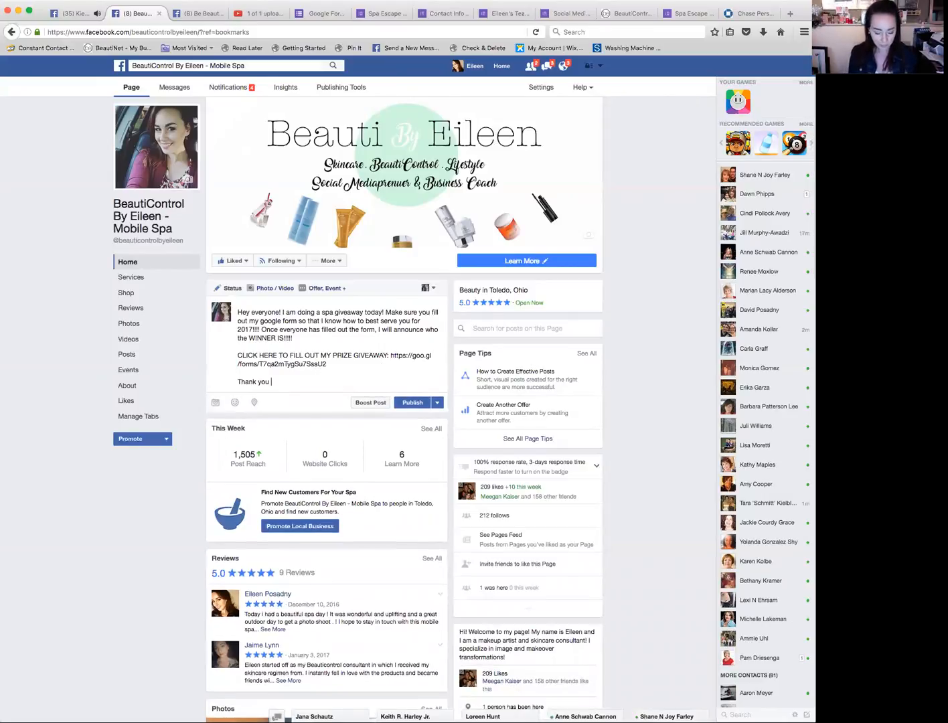
type(" everyo")
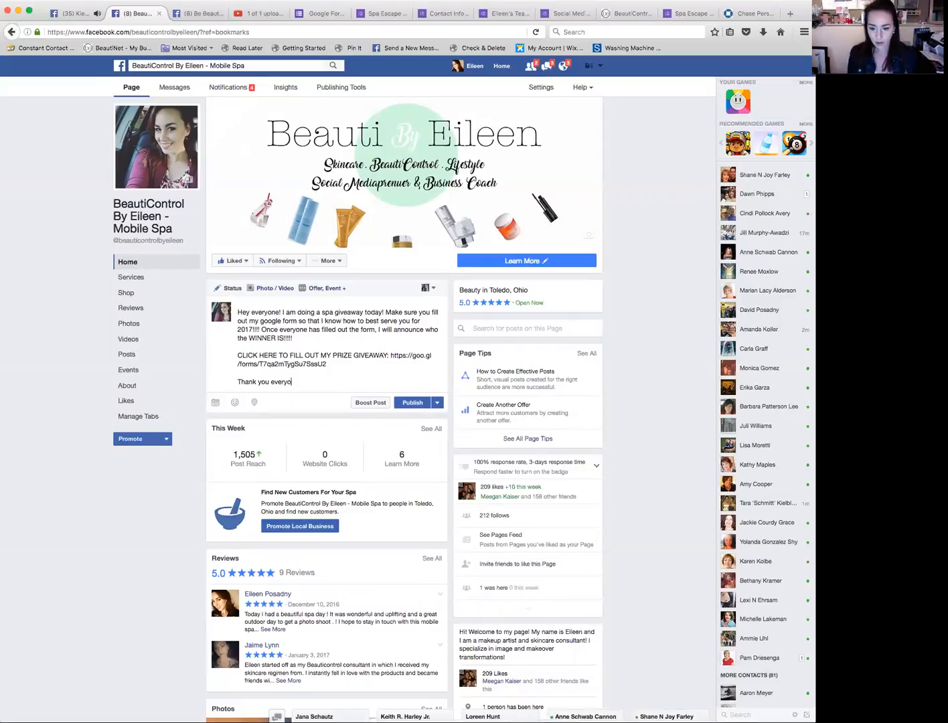
type("ne for fil")
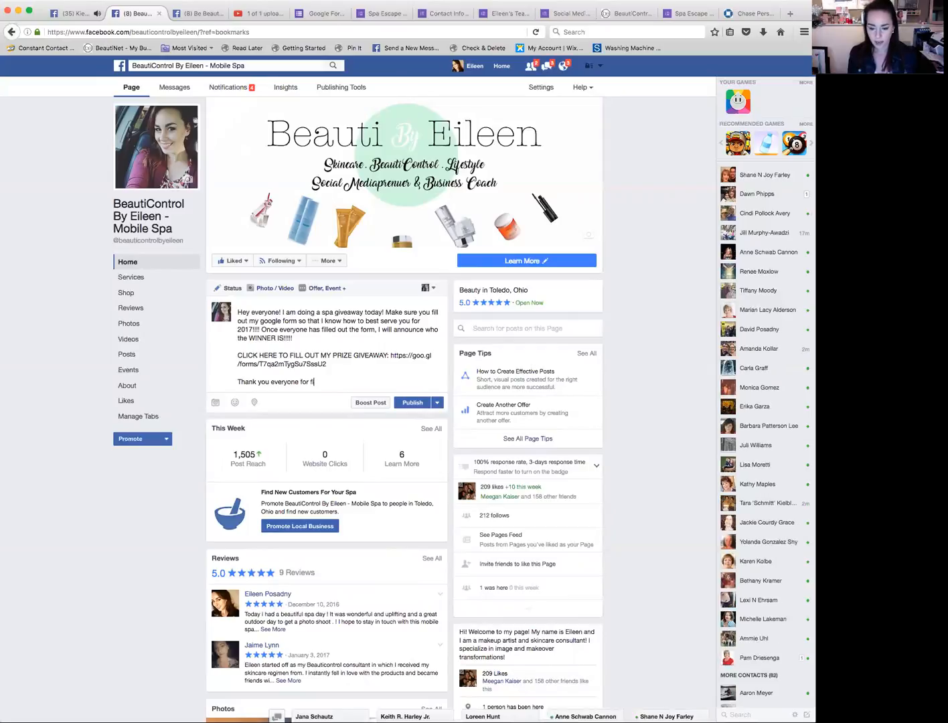
type("ling out m")
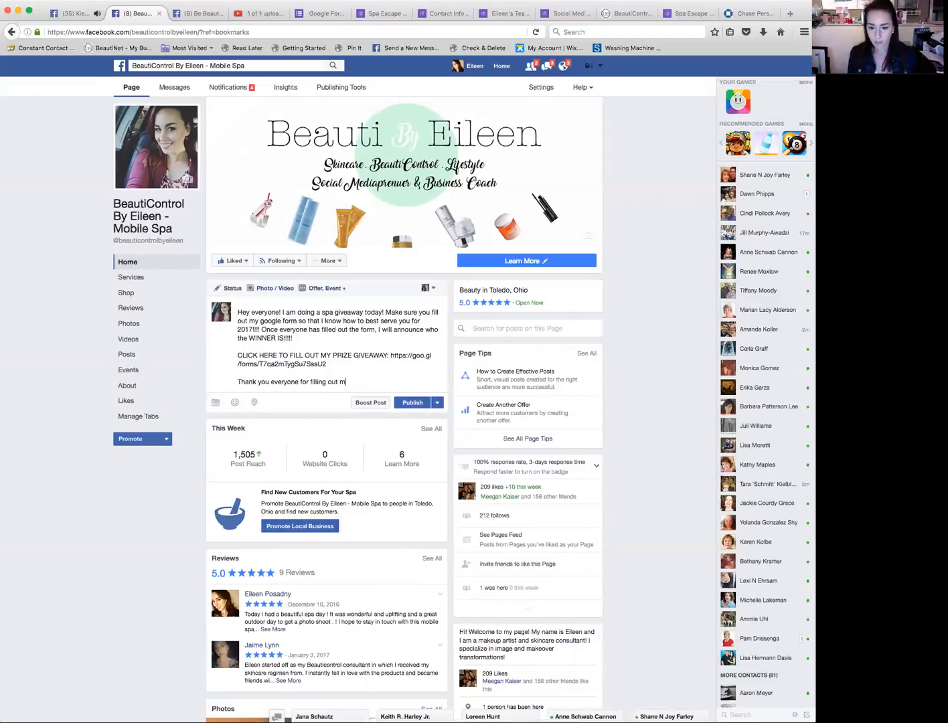
type("y se")
key("BackSpace")
key("BackSpace")
key("BackSpace")
key("BackSpace")
key("BackSpace")
key("BackSpace")
key("BackSpace")
key("BackSpace")
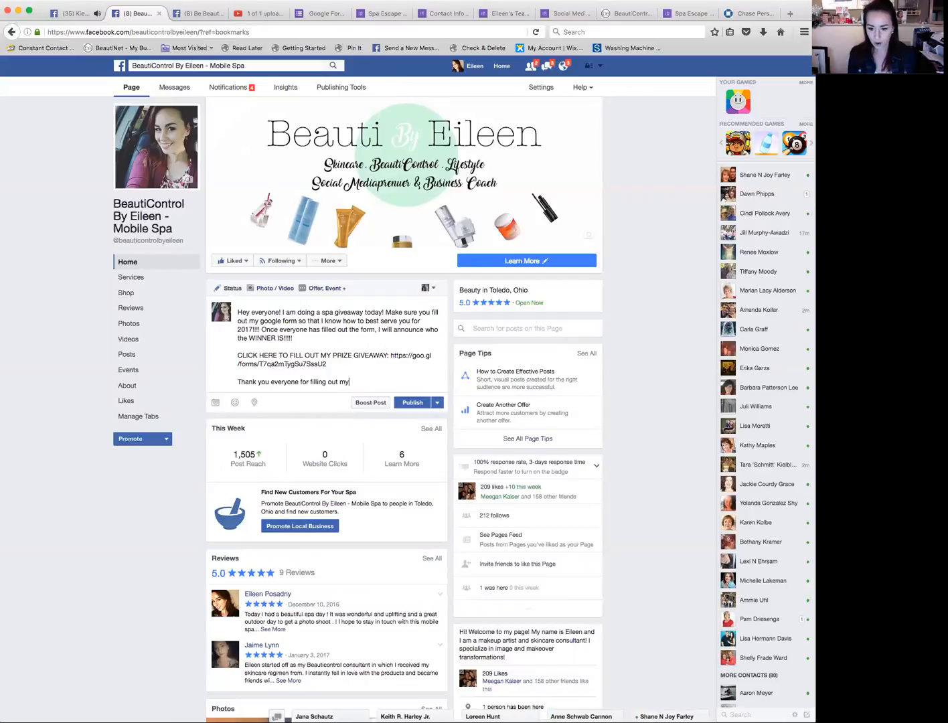
key("BackSpace")
key("BackSpace")
key("BackSpace")
key("BackSpace")
key("BackSpace")
key("BackSpace")
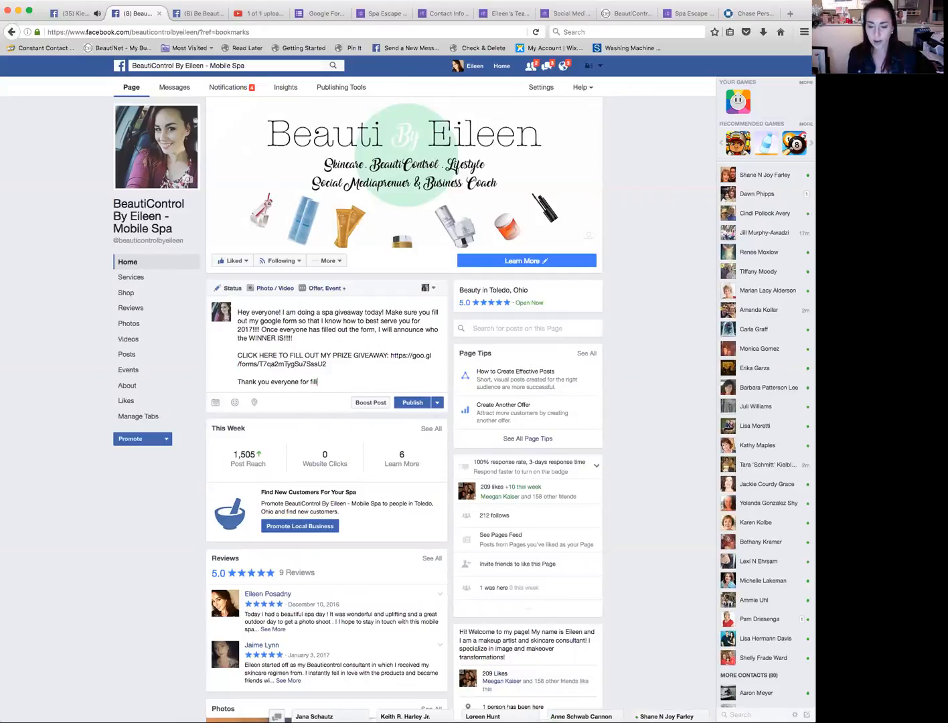
type("being a client of ")
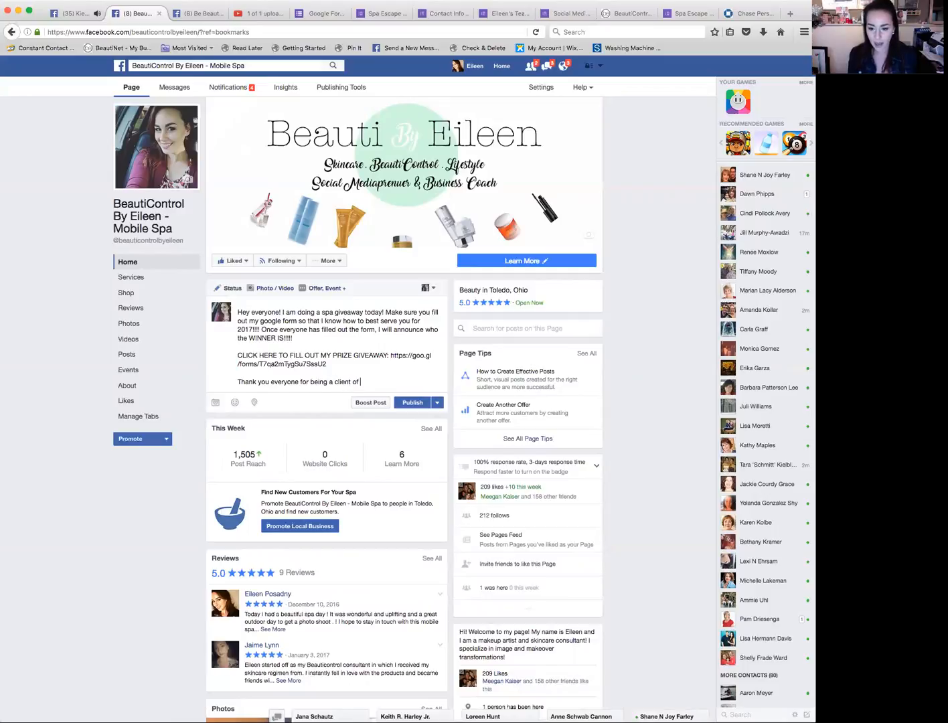
type("mine or apart of my team!")
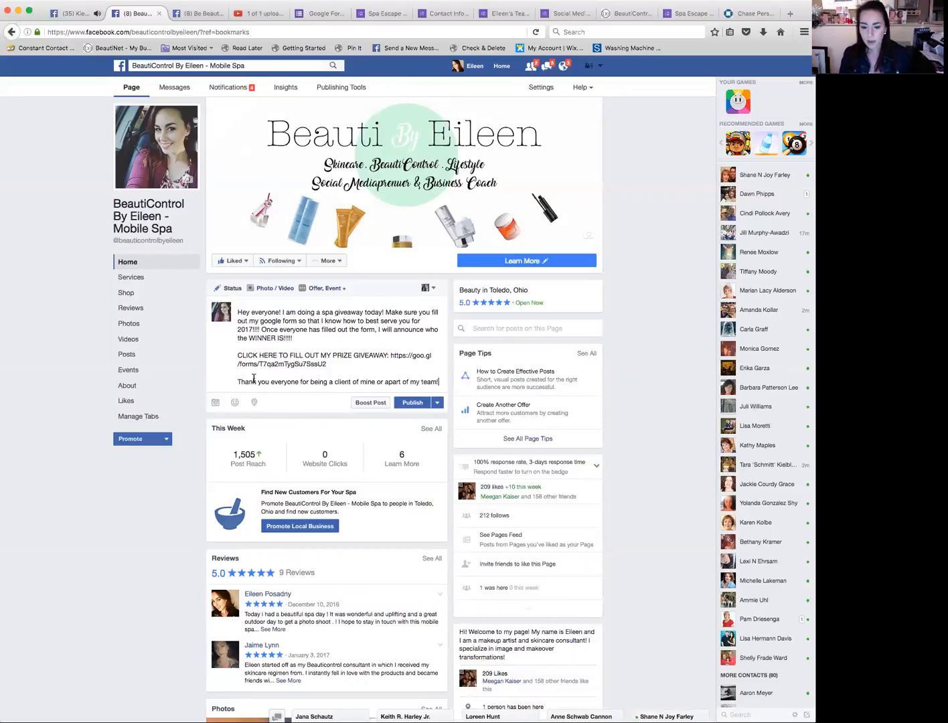
left_click(216, 403)
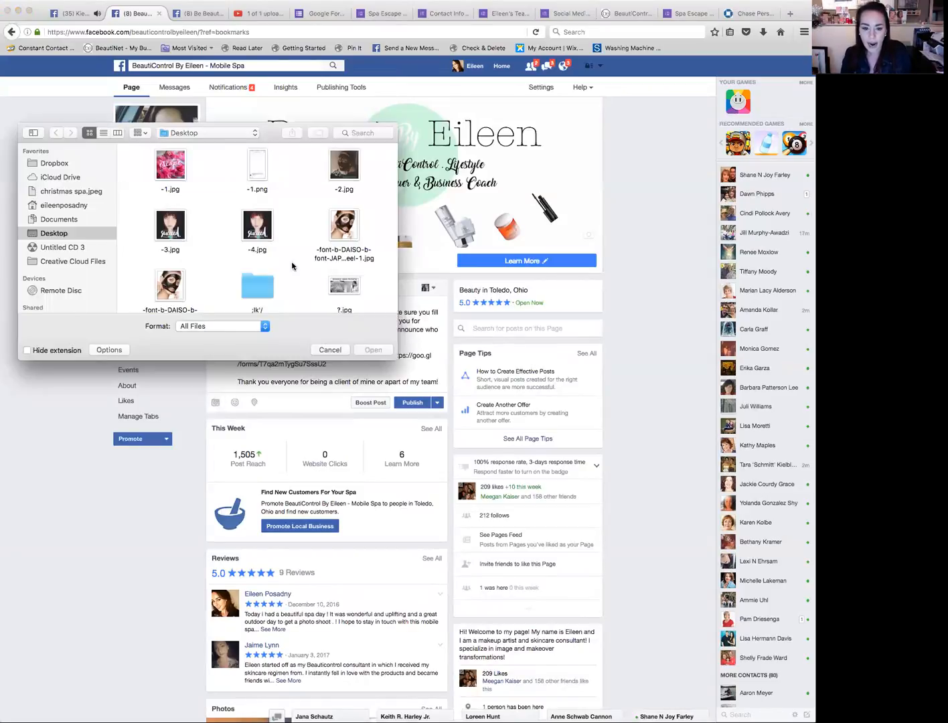
scroll(293, 266, "down", 5)
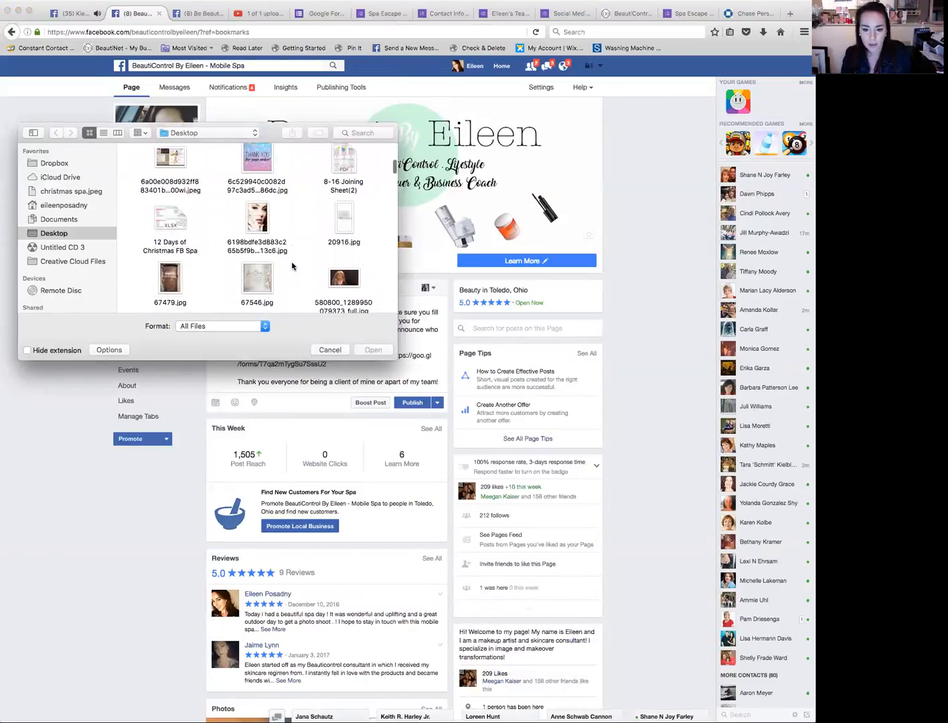
scroll(292, 266, "down", 4)
scroll(292, 266, "down", 4)
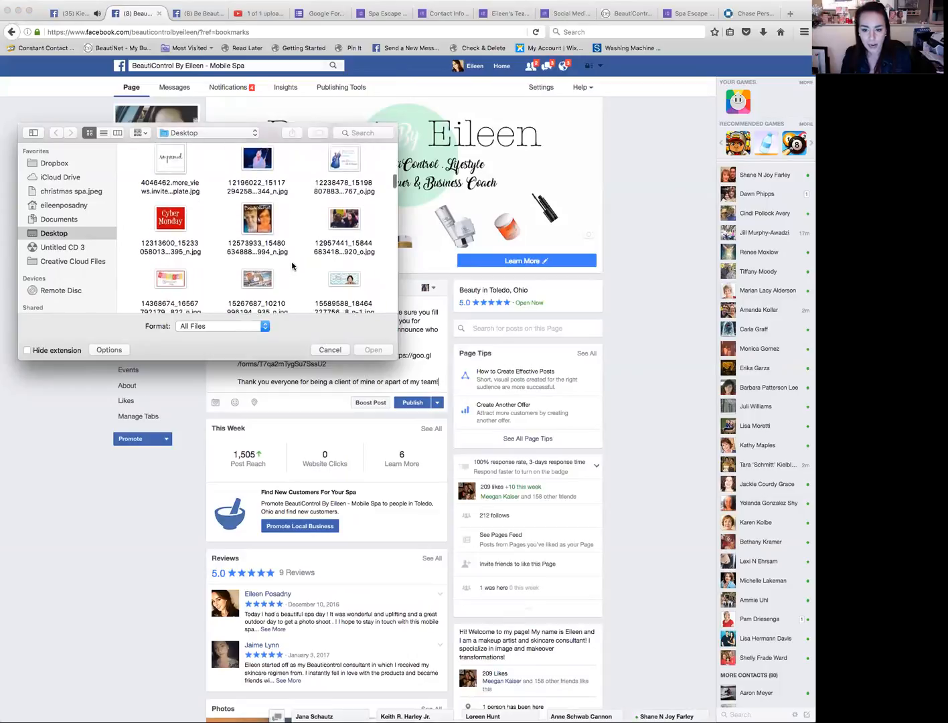
scroll(292, 266, "down", 4)
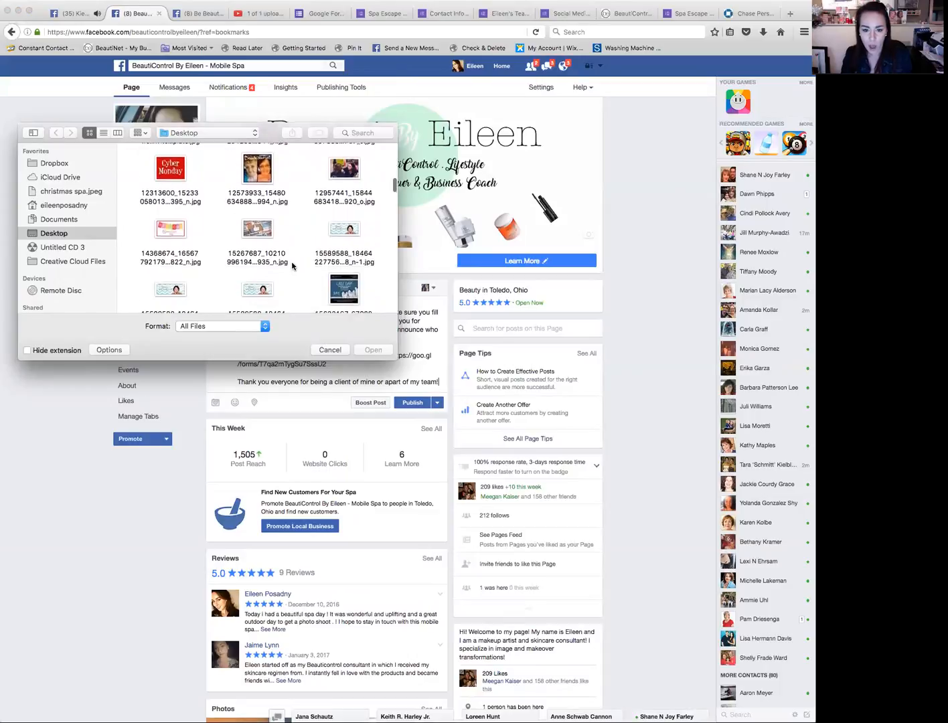
scroll(292, 266, "down", 4)
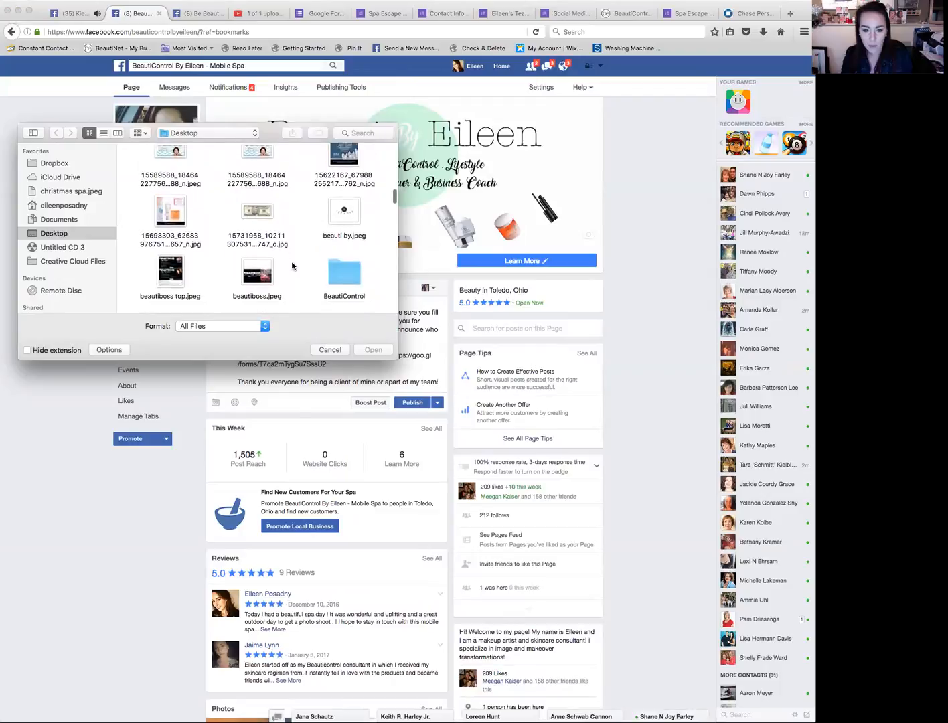
scroll(291, 266, "down", 5)
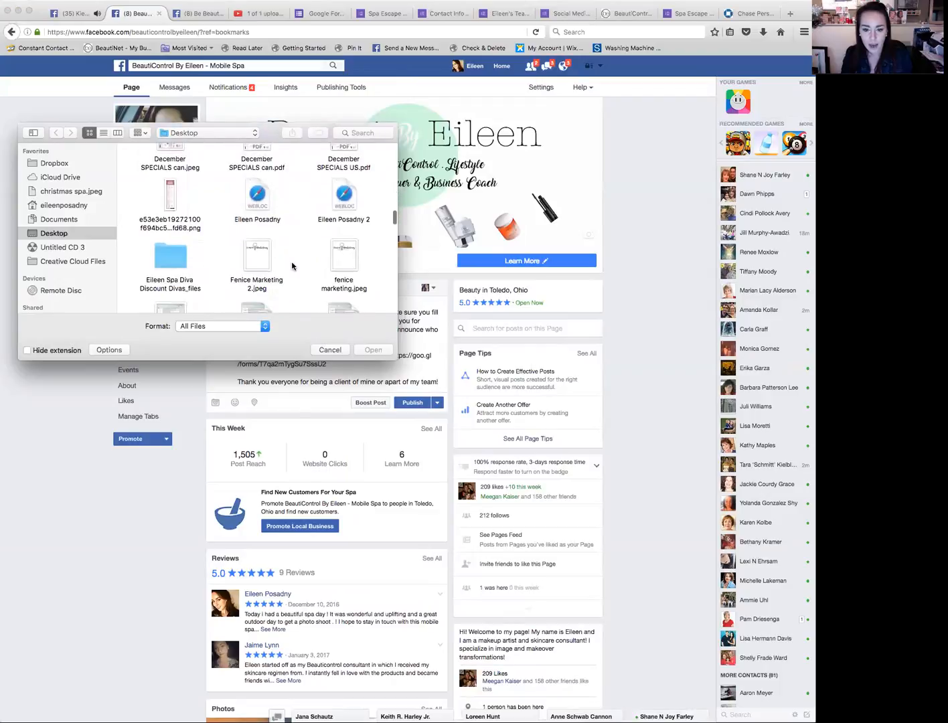
scroll(291, 265, "down", 5)
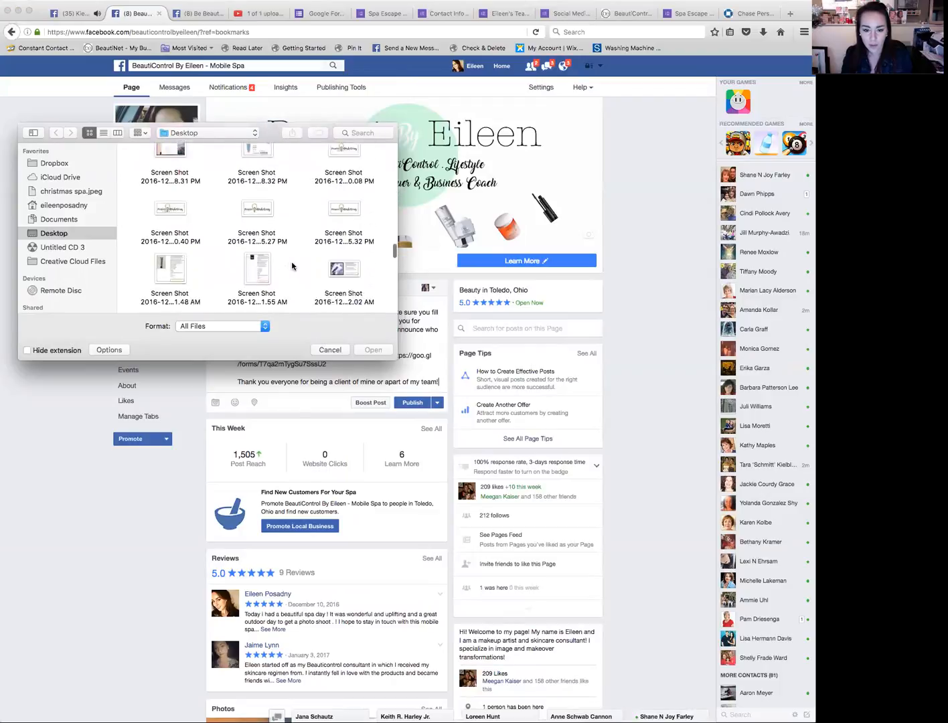
left_click(335, 350)
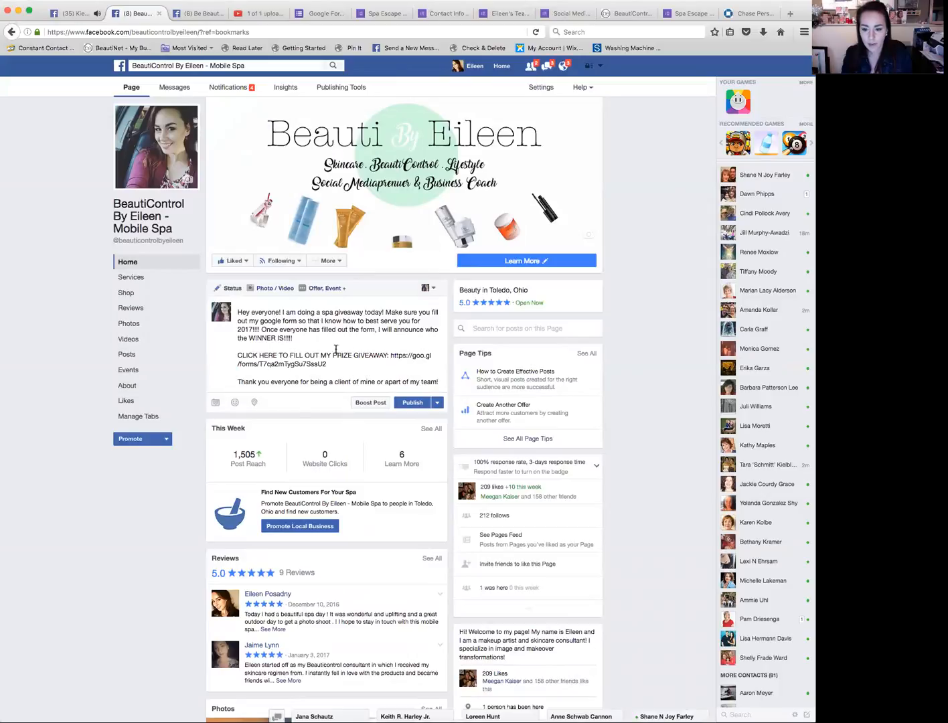
Step: Publish the giveaway post on the page
left_click(412, 405)
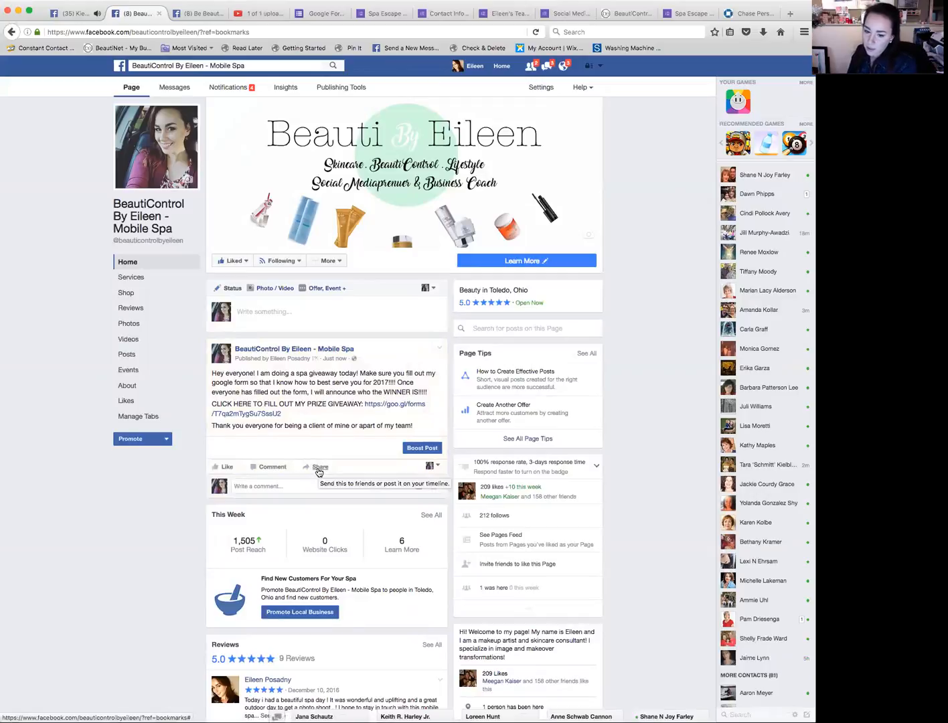
left_click(318, 470)
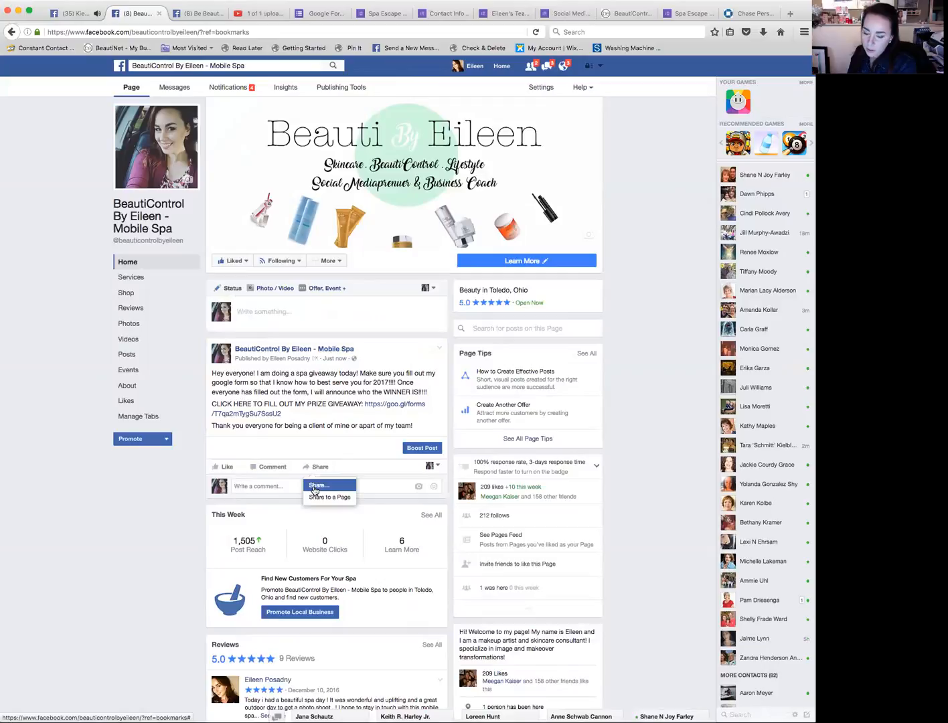
left_click(313, 488)
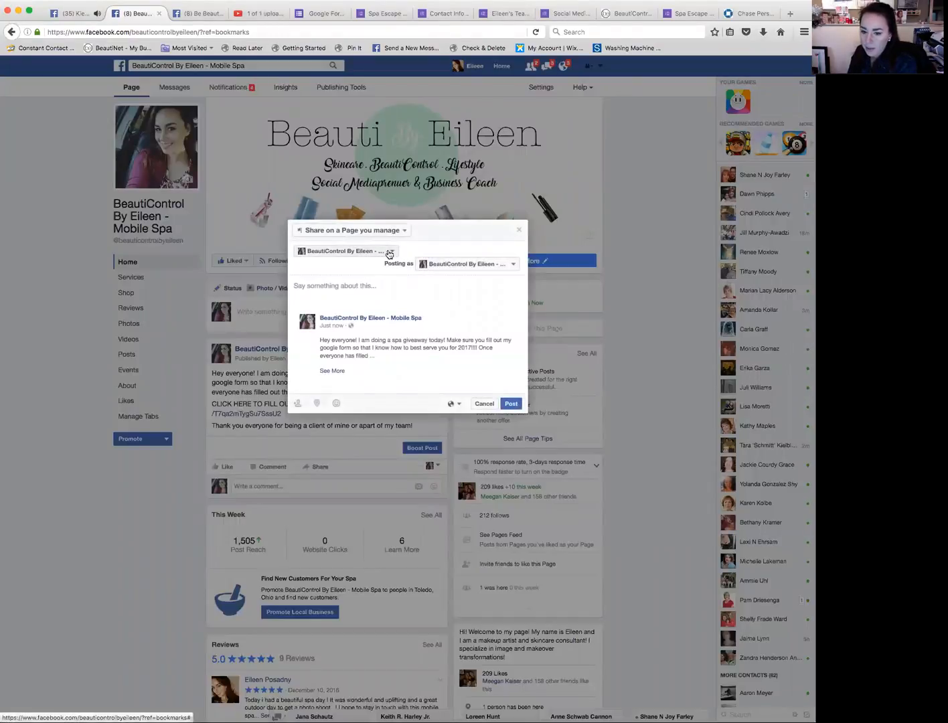
left_click(404, 233)
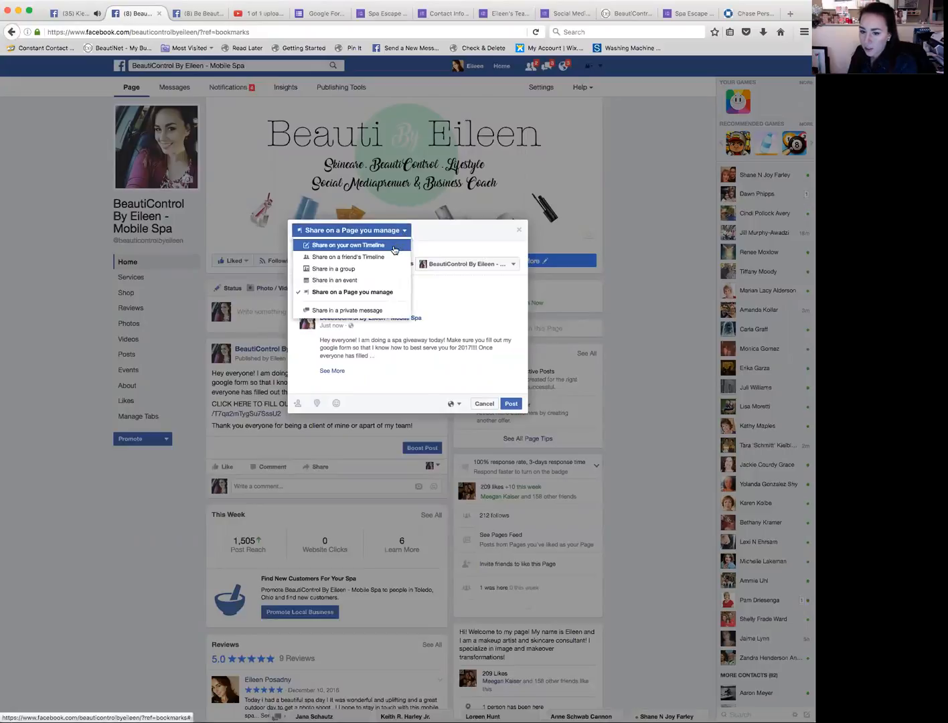
left_click(395, 246)
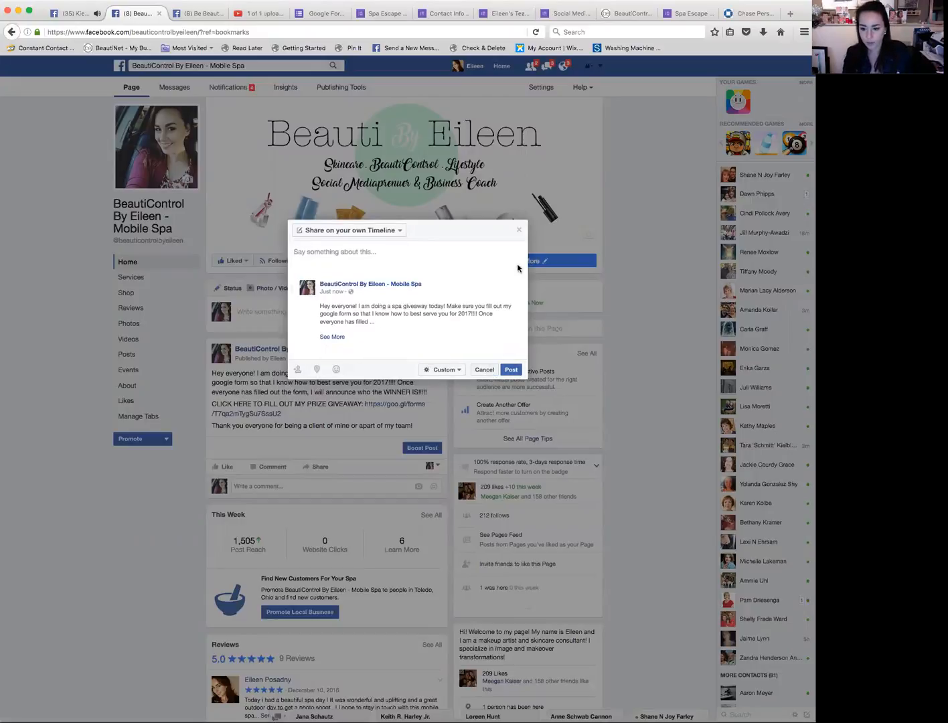
left_click(519, 229)
Step: Try to share the published post on your own timeline with its copied text pasted as the caption
left_click_drag(420, 423, 226, 374)
double_click(224, 373)
triple_click(224, 372)
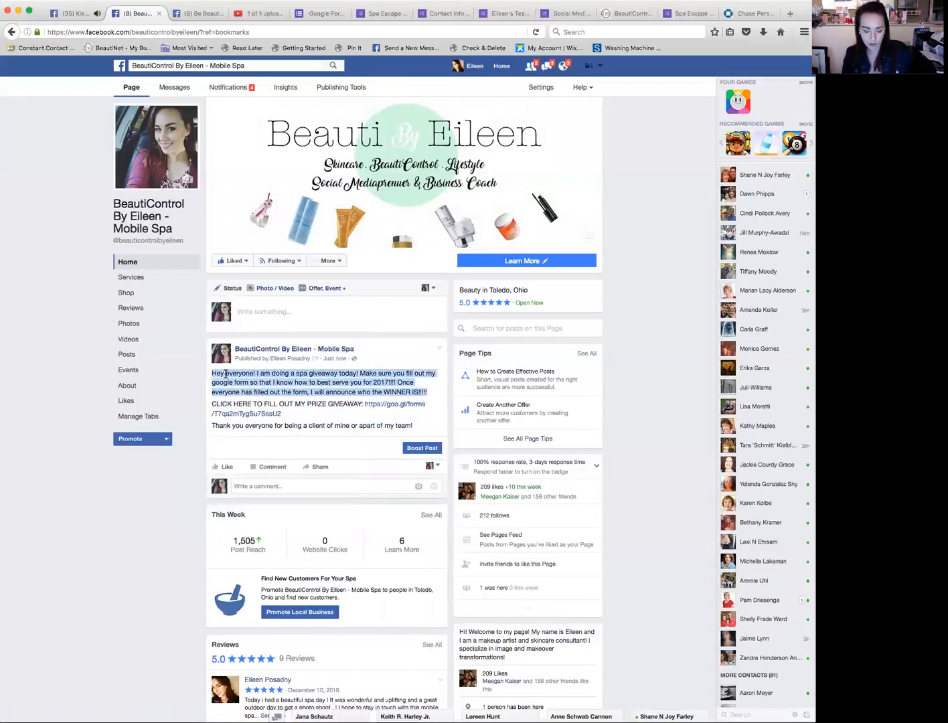
key("ctrl+a")
left_click(263, 400)
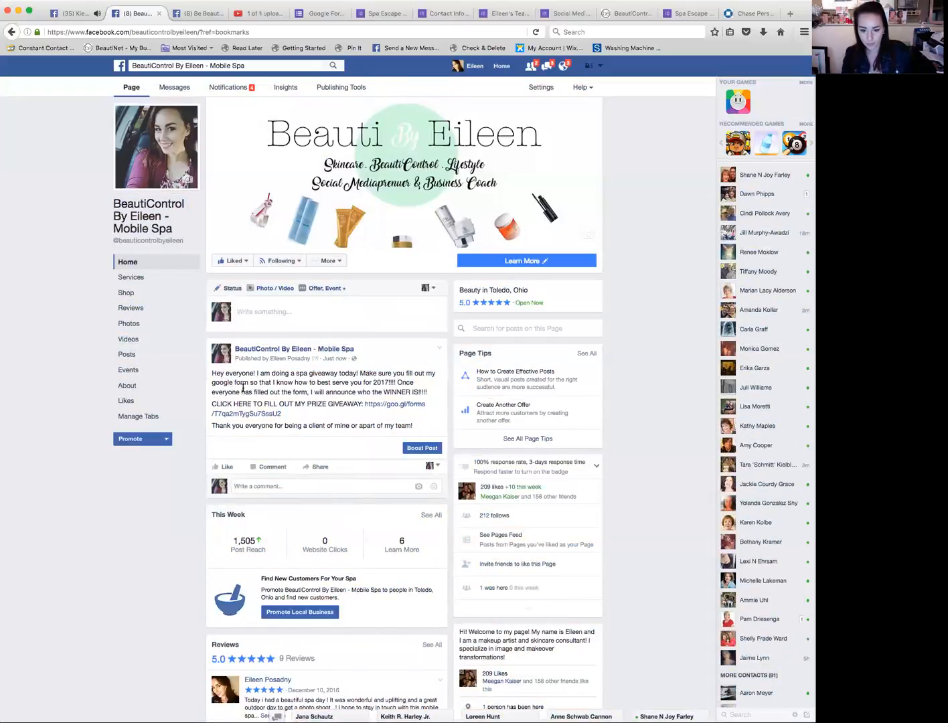
left_click_drag(212, 373, 422, 422)
key("super+c")
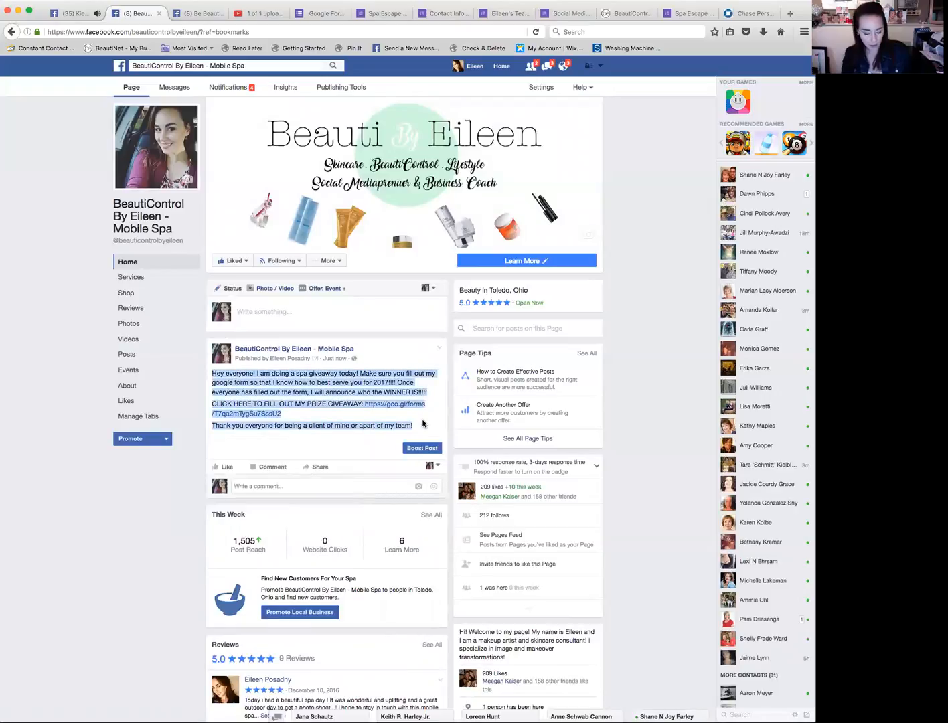
left_click(315, 467)
left_click(325, 486)
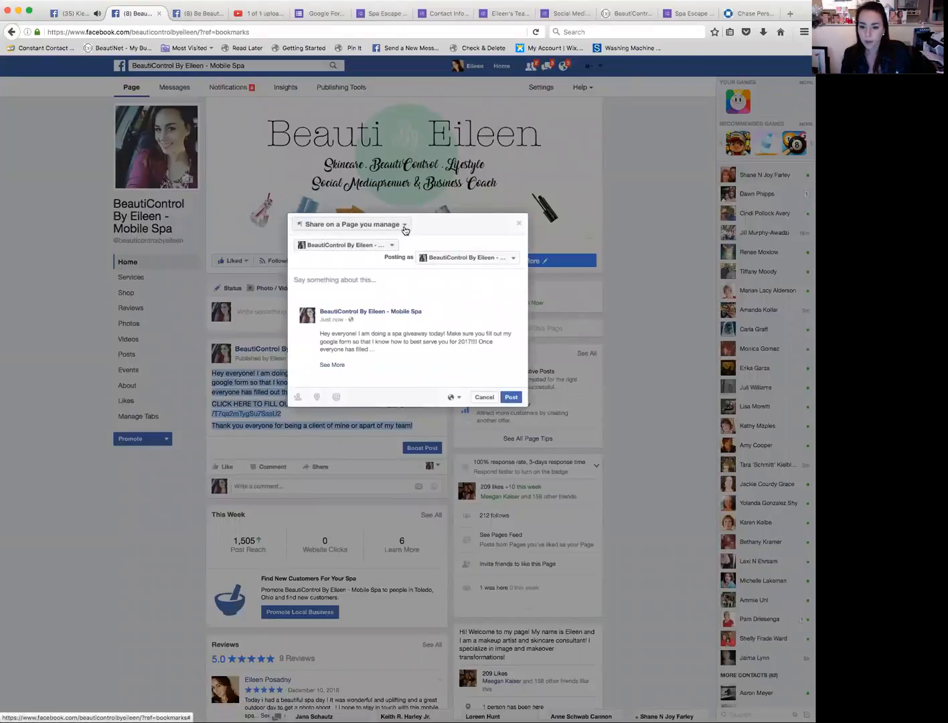
left_click(401, 226)
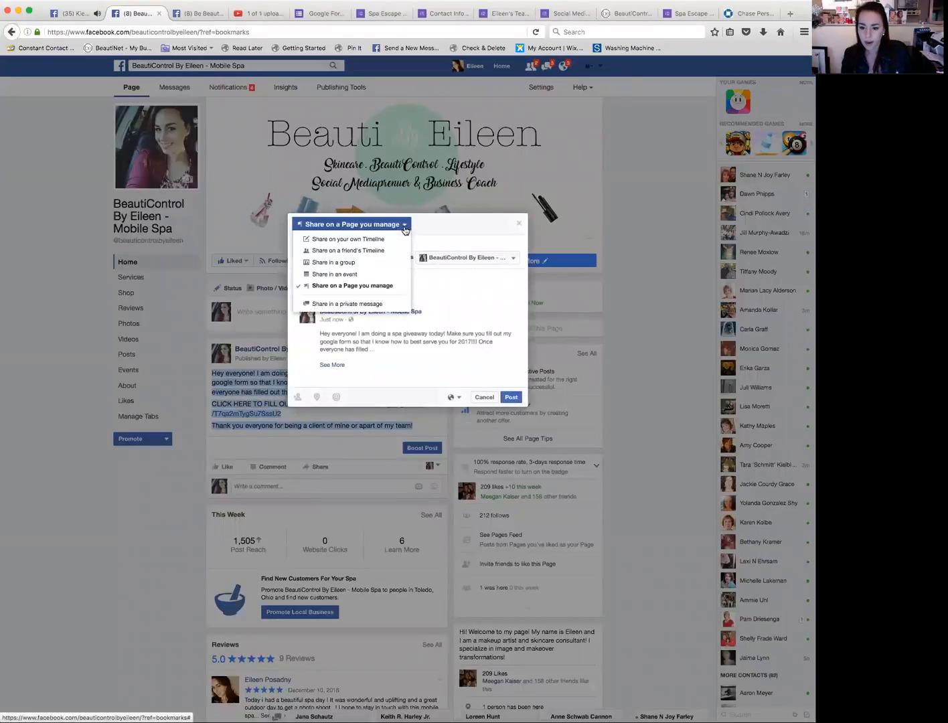
left_click(389, 240)
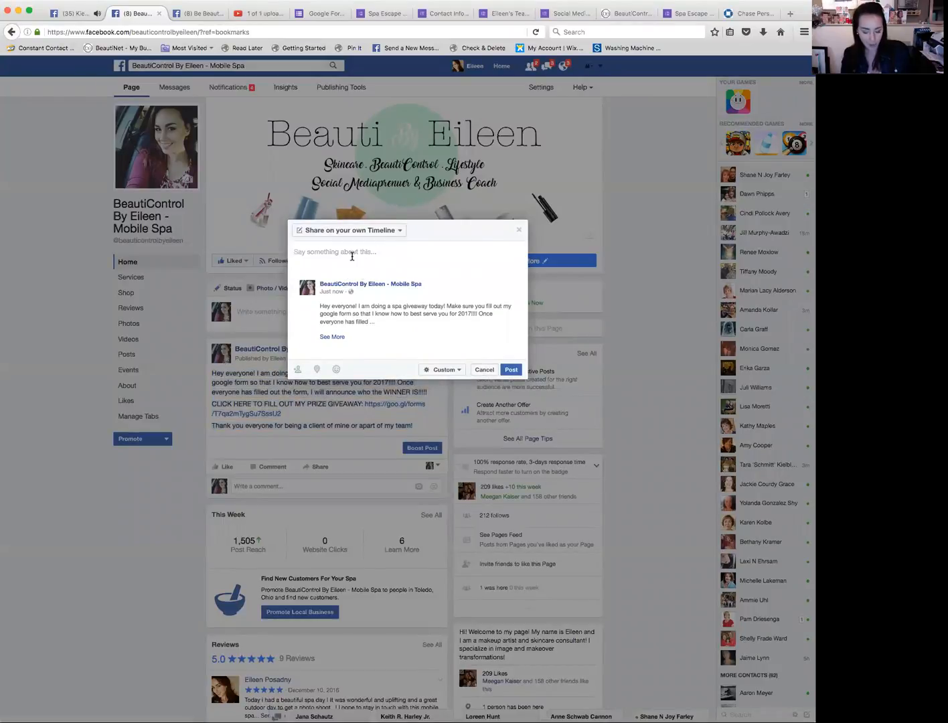
key("super+v")
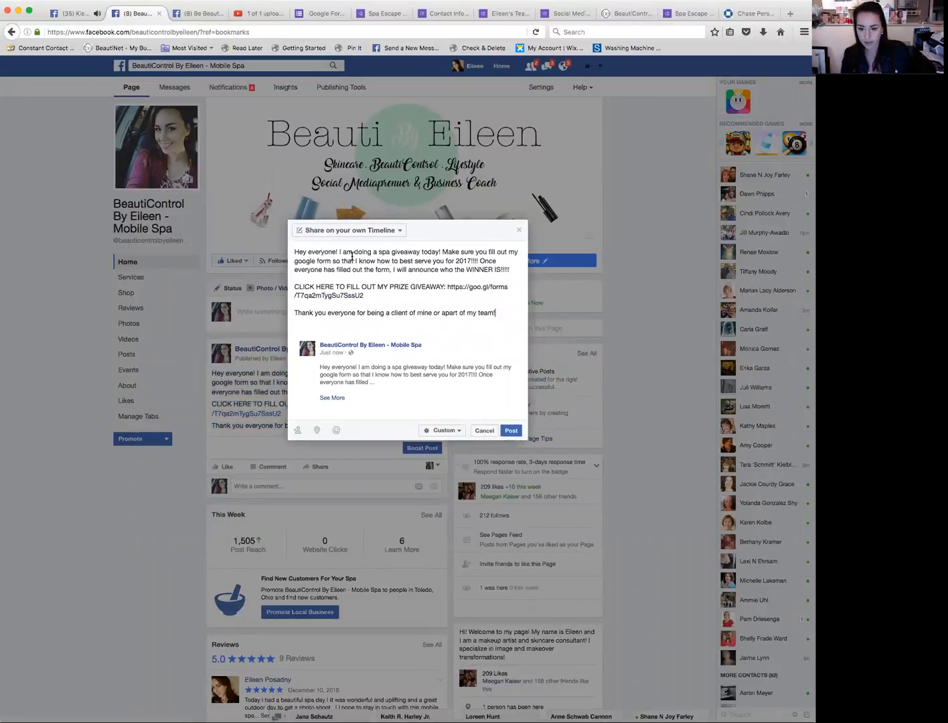
left_click(482, 433)
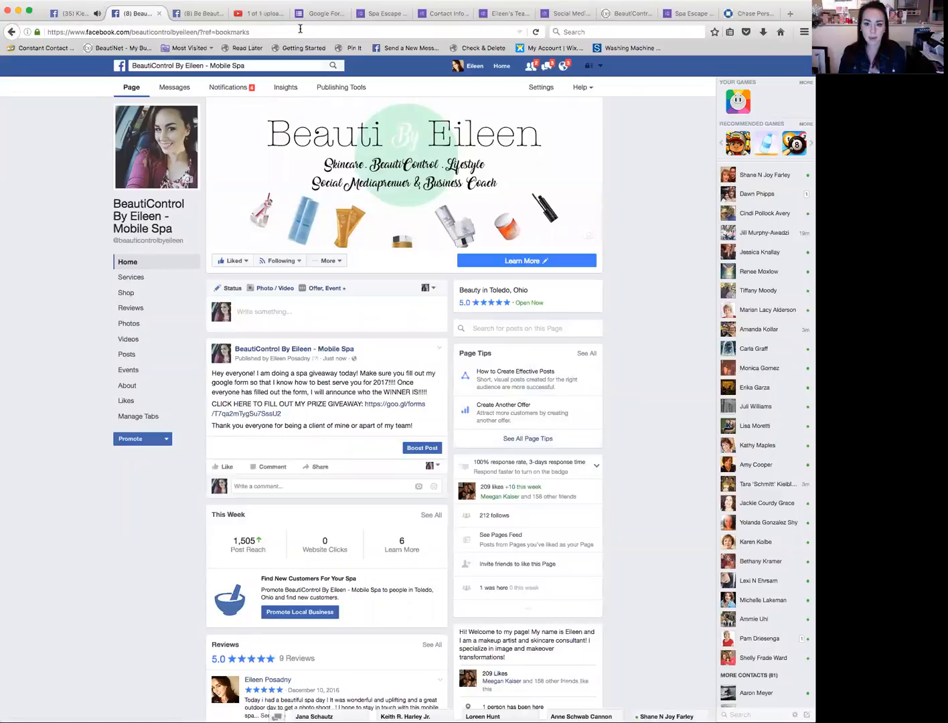
Step: Open the Spa Escape Goody Bag Form in Google Forms and view its responses
left_click(390, 16)
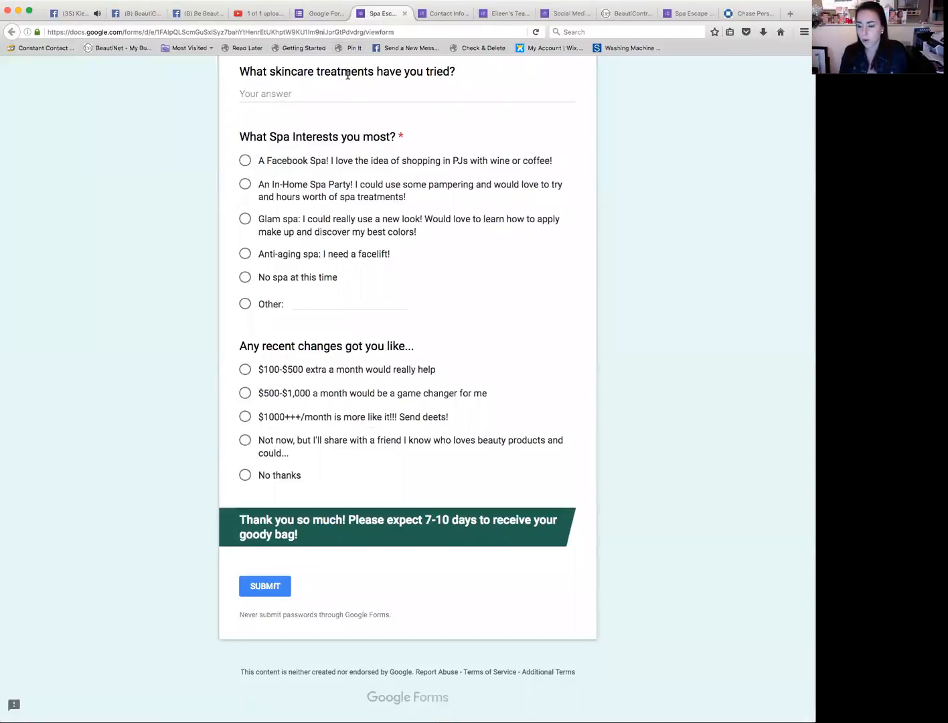
scroll(348, 74, "up", 15)
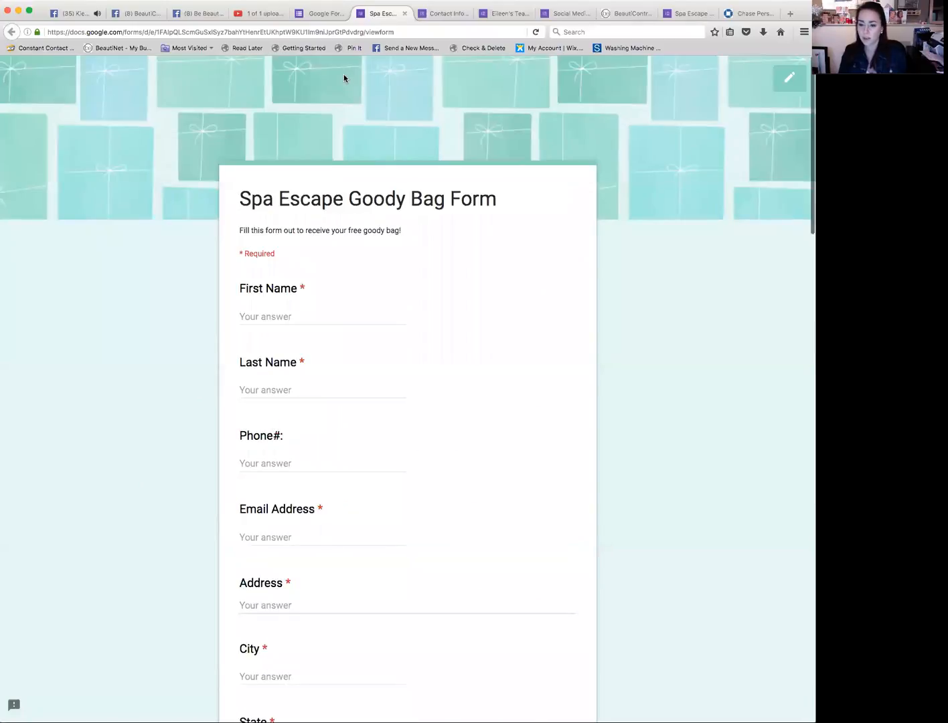
left_click(317, 14)
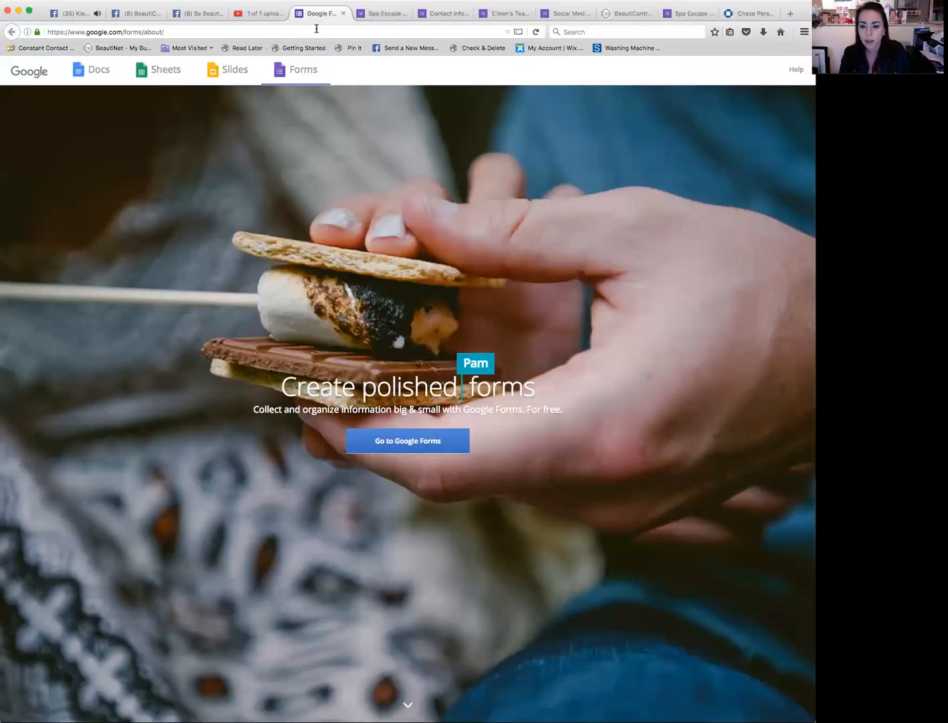
left_click(399, 447)
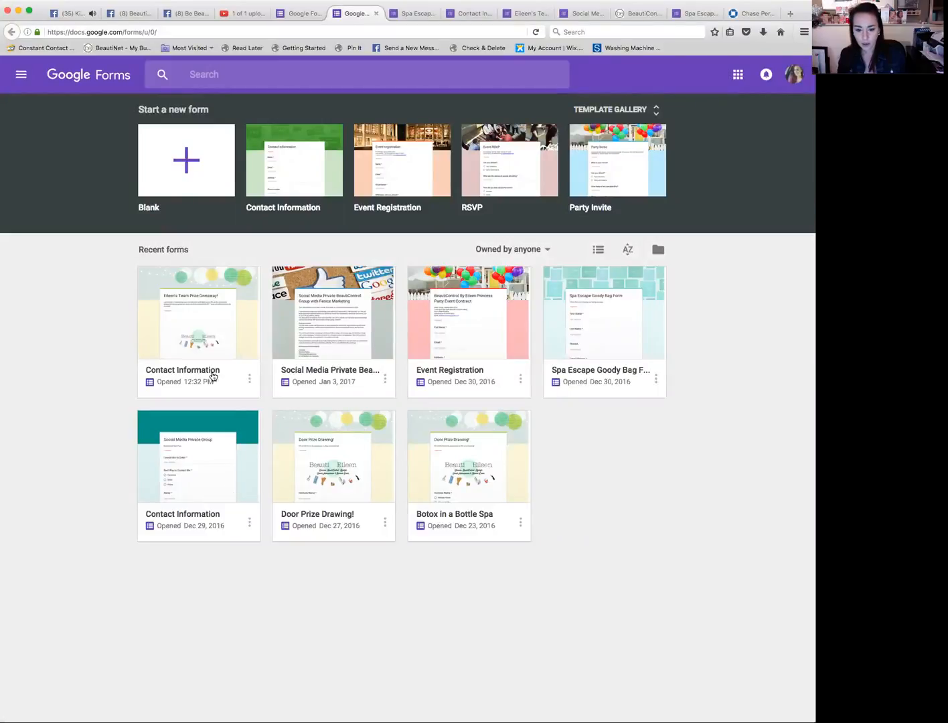
left_click(581, 367)
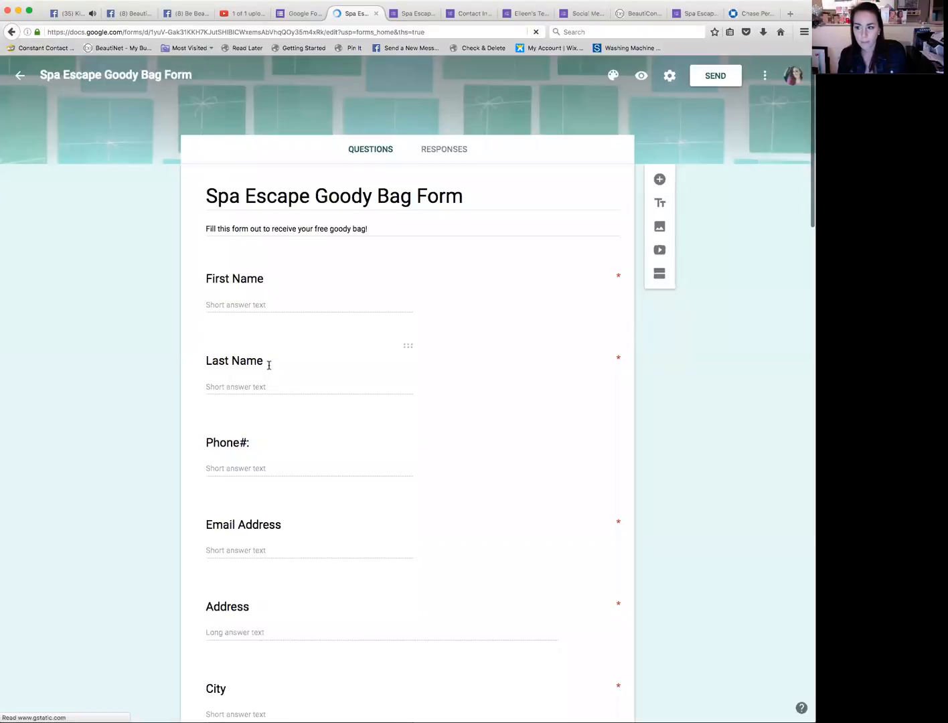
left_click(446, 154)
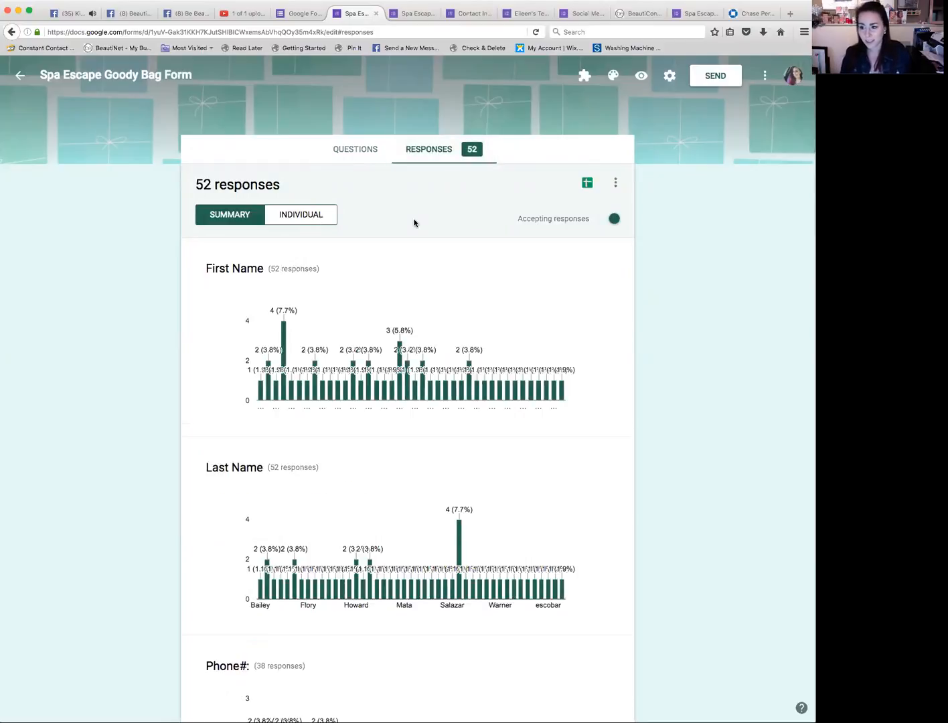
Step: Browse the response summary charts for each question of the form
scroll(414, 223, "down", 2)
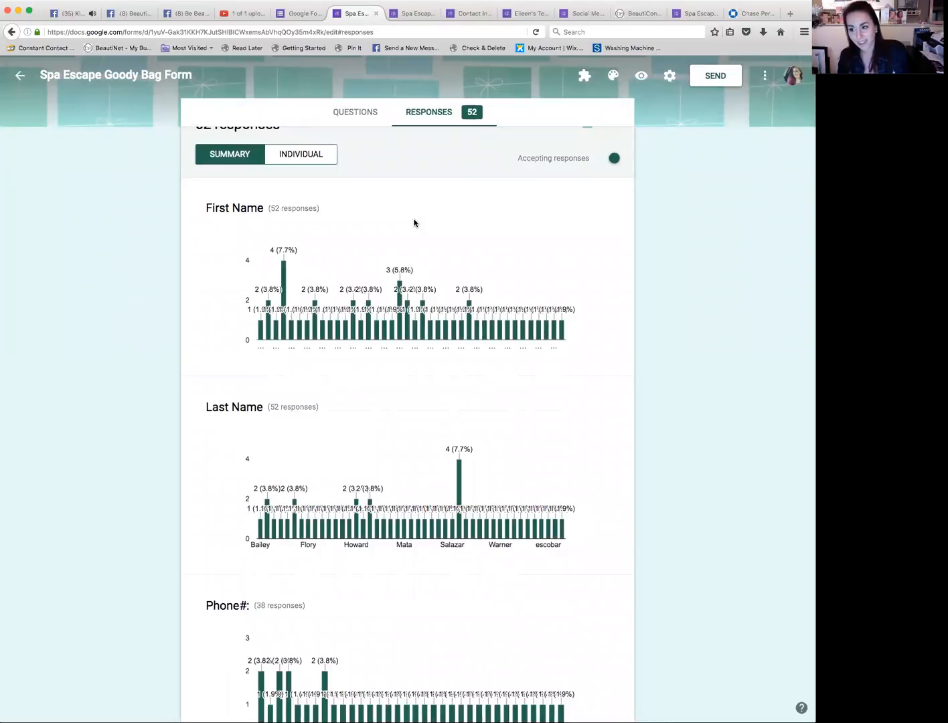
scroll(414, 223, "down", 5)
scroll(414, 223, "down", 10)
scroll(415, 223, "up", 5)
scroll(415, 223, "down", 5)
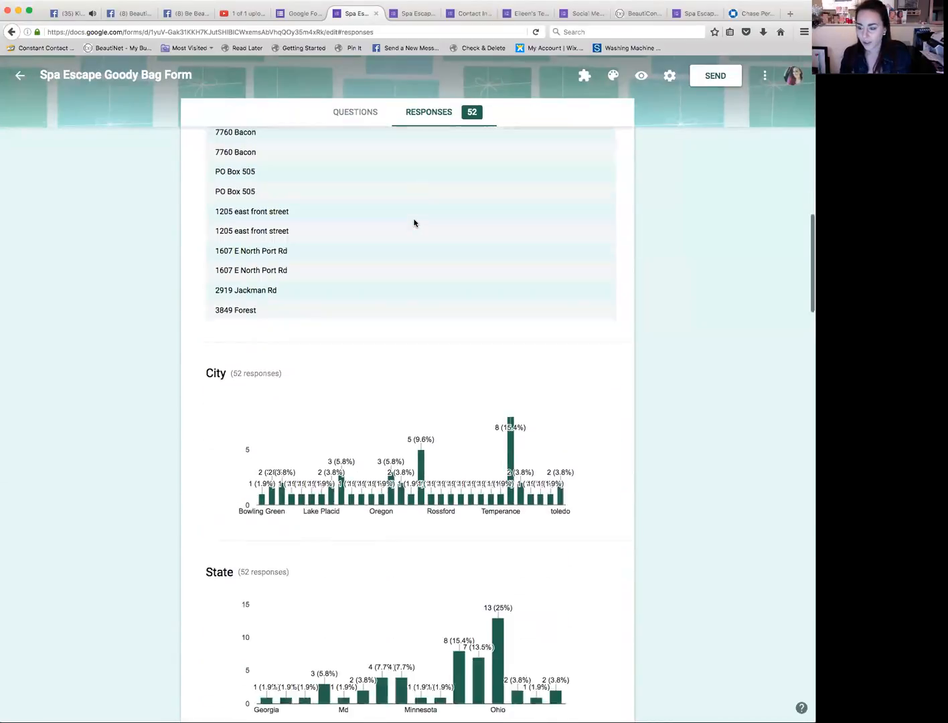
scroll(414, 223, "down", 10)
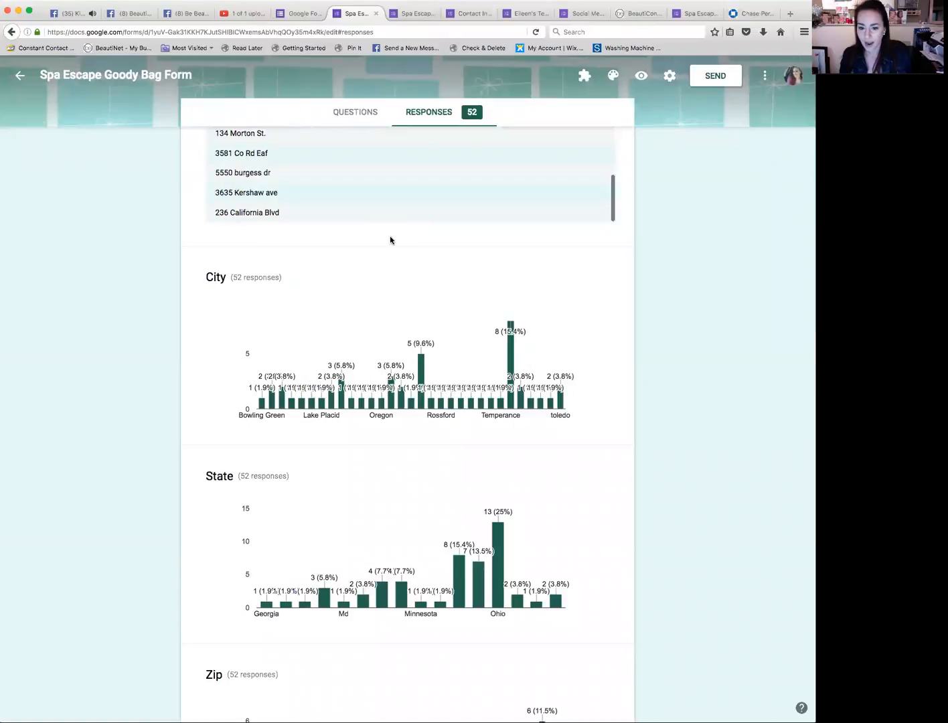
scroll(390, 240, "down", 15)
scroll(390, 240, "up", 3)
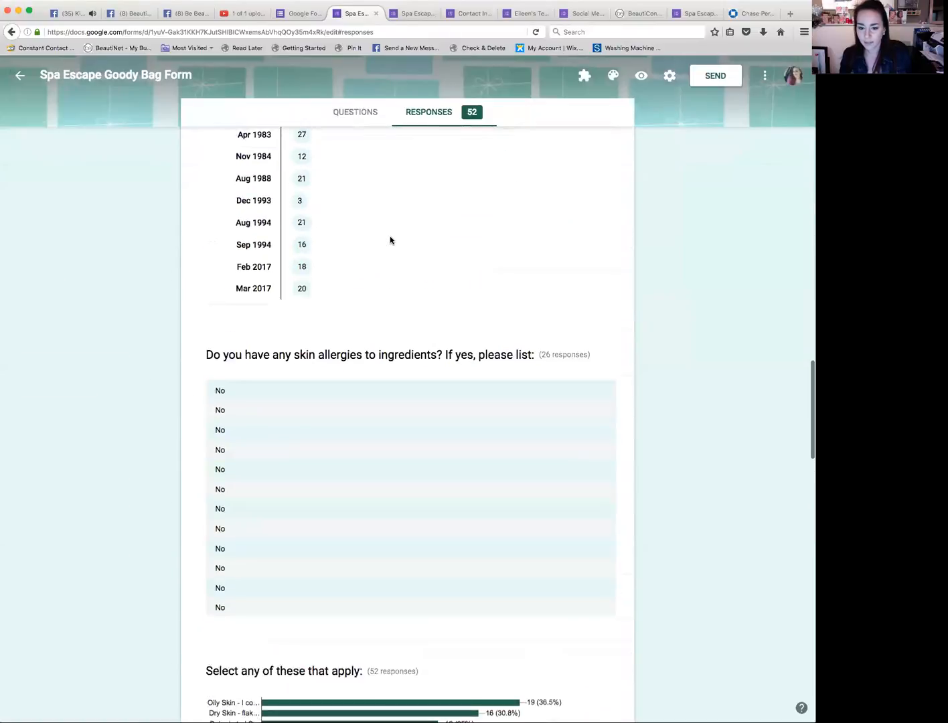
scroll(390, 241, "up", 3)
scroll(390, 239, "down", 8)
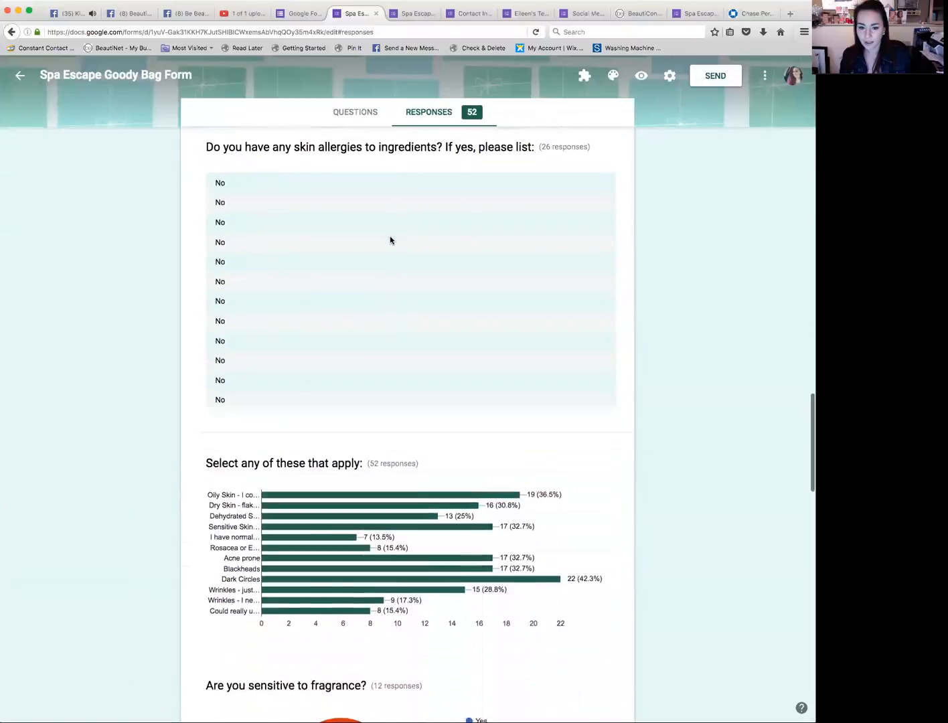
scroll(390, 240, "up", 2)
scroll(390, 239, "down", 3)
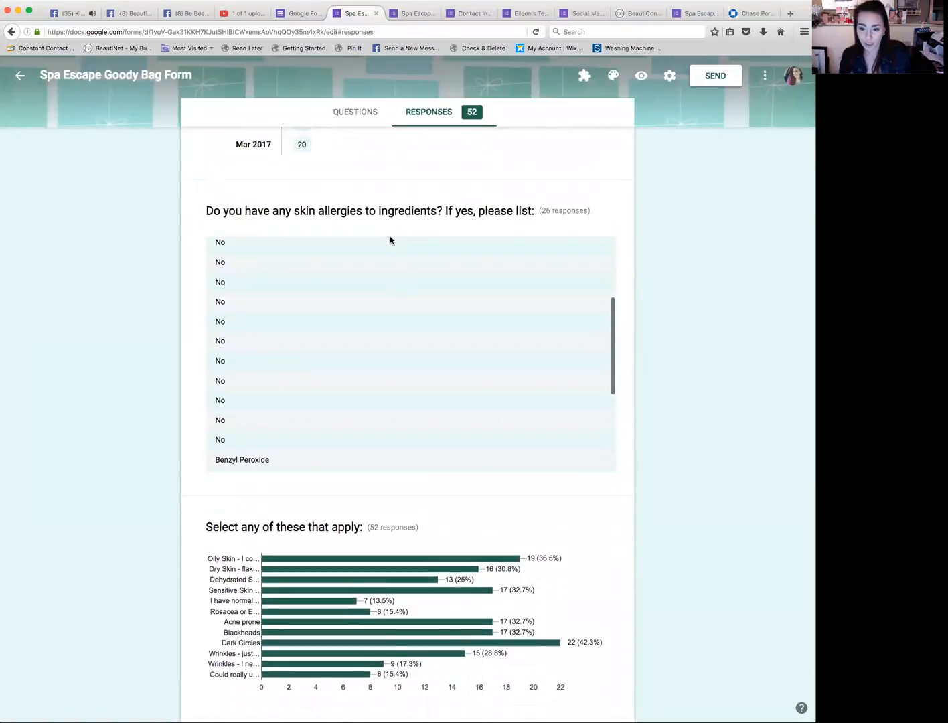
scroll(167, 258, "down", 4)
scroll(193, 251, "down", 3)
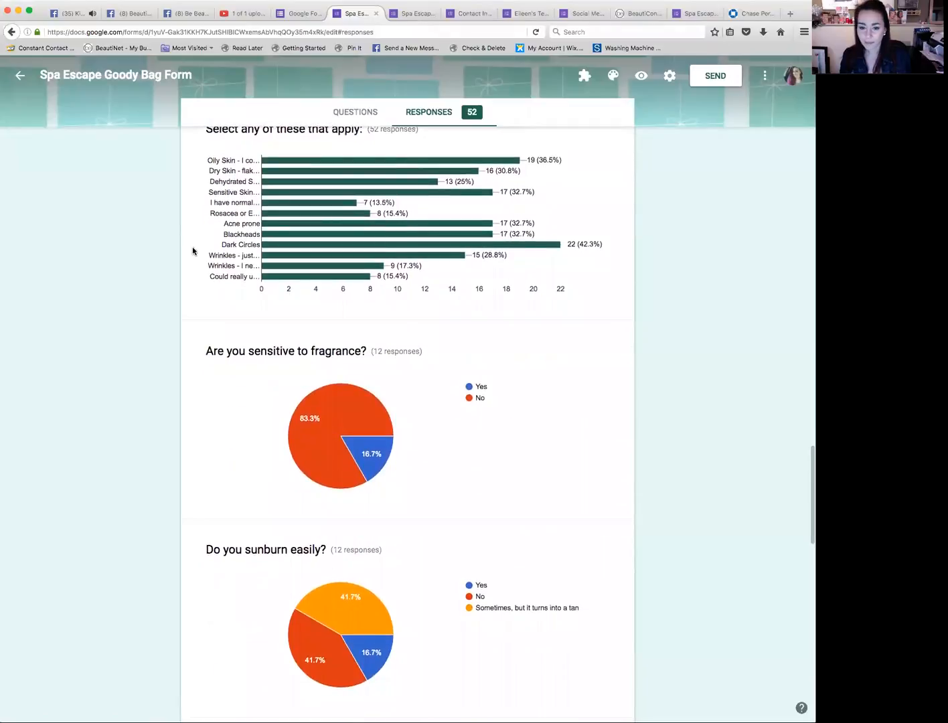
scroll(192, 251, "down", 2)
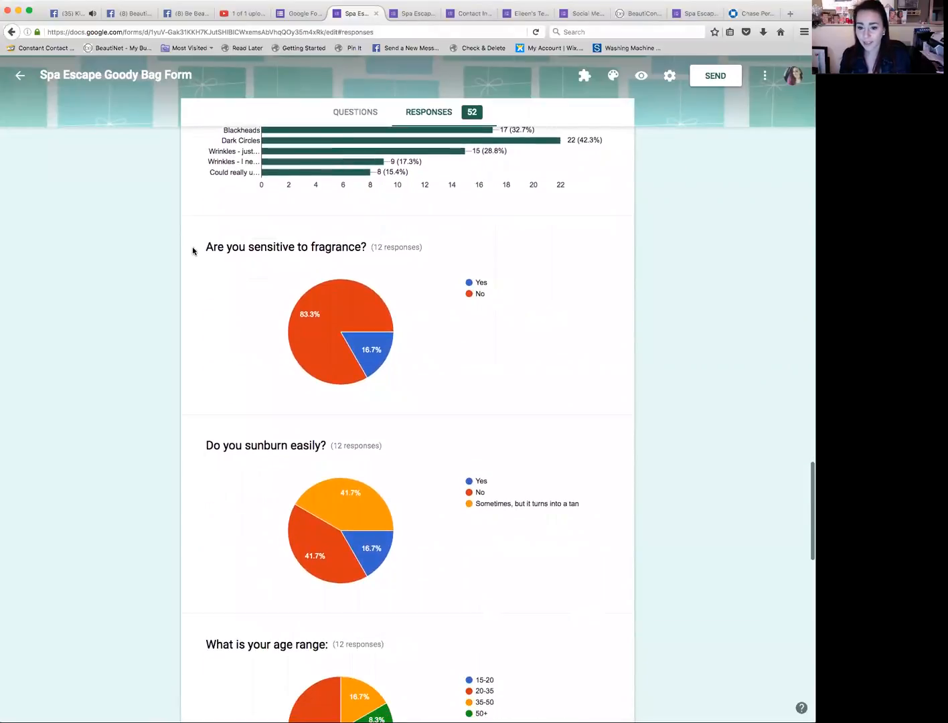
Step: Examine the remaining questions' summary charts down to the end, hovering over slices of the spa interests pie chart
scroll(192, 251, "down", 3)
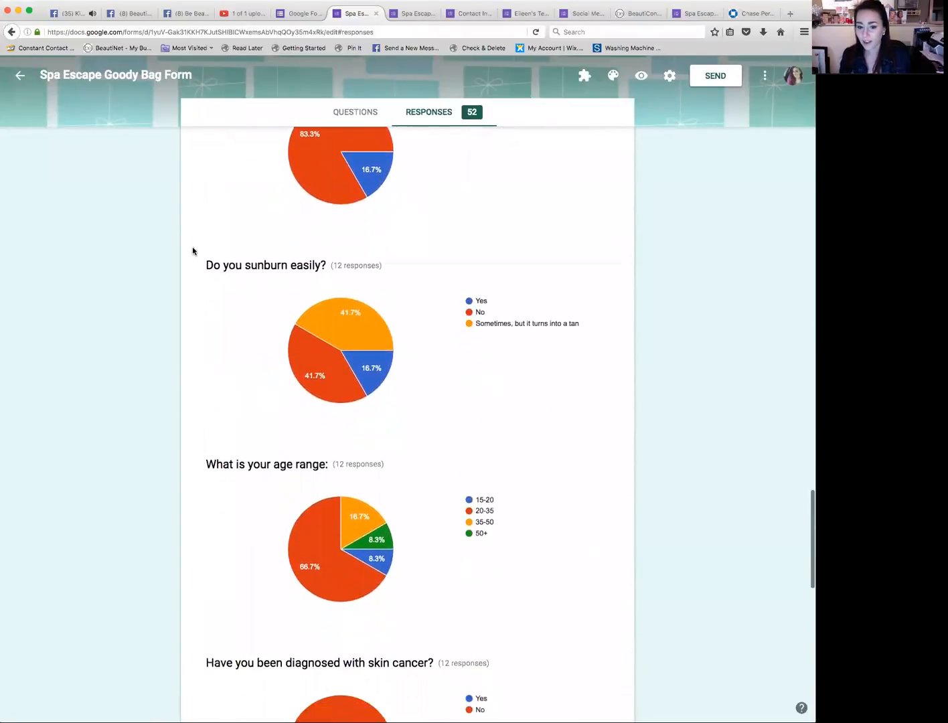
scroll(193, 251, "down", 3)
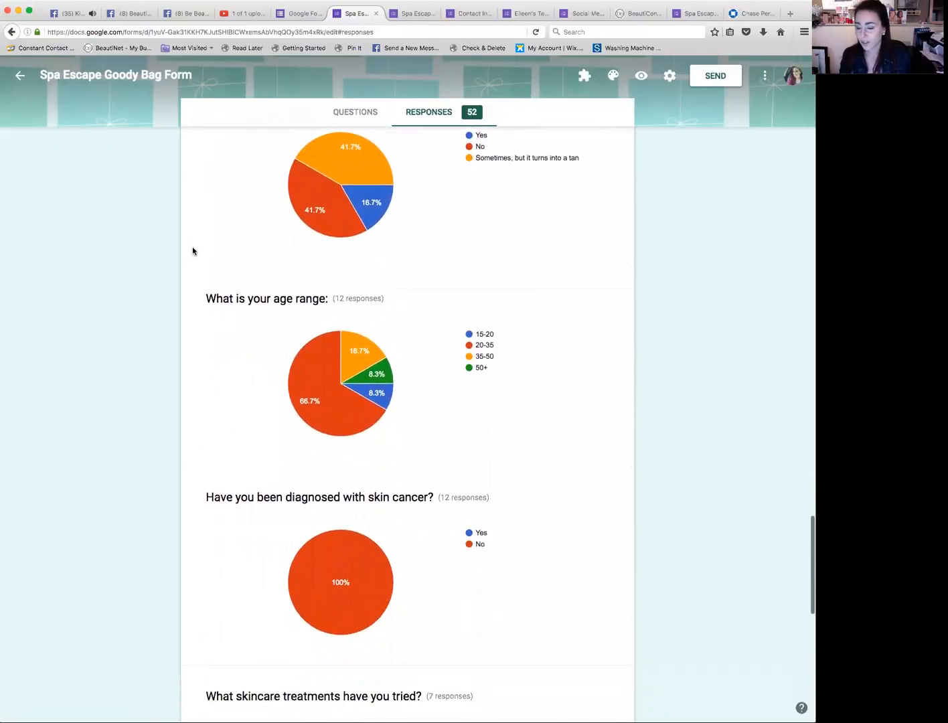
scroll(193, 251, "down", 8)
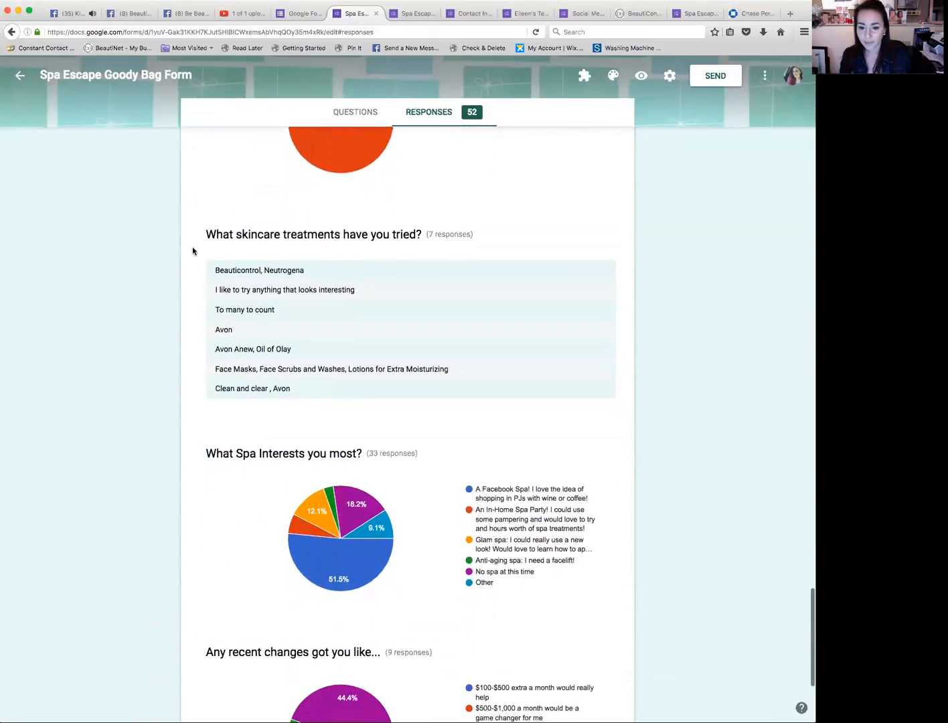
scroll(192, 251, "down", 1)
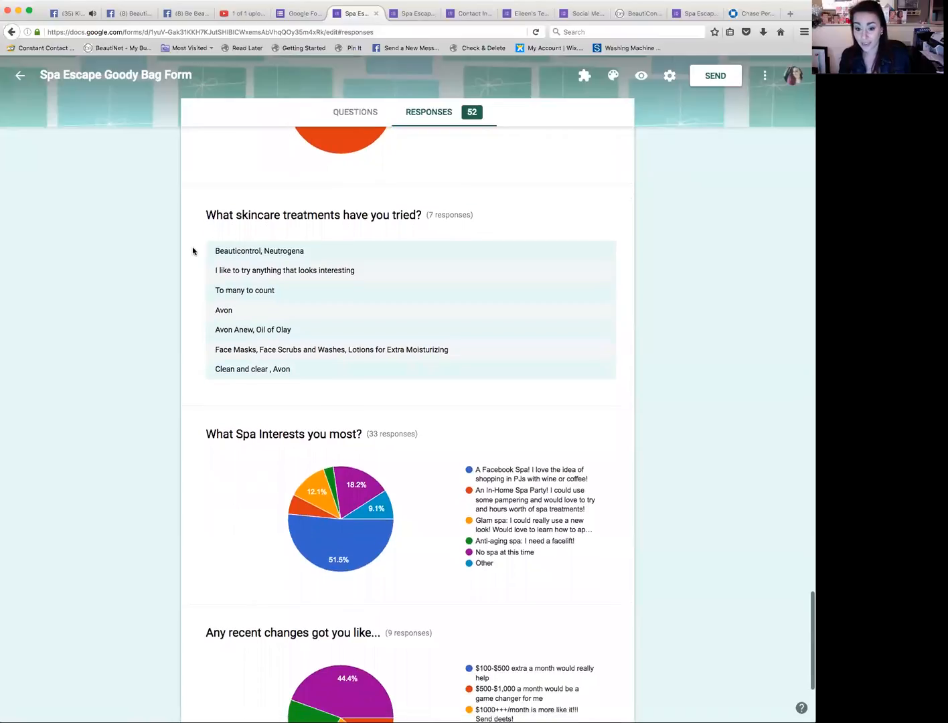
scroll(193, 251, "down", 3)
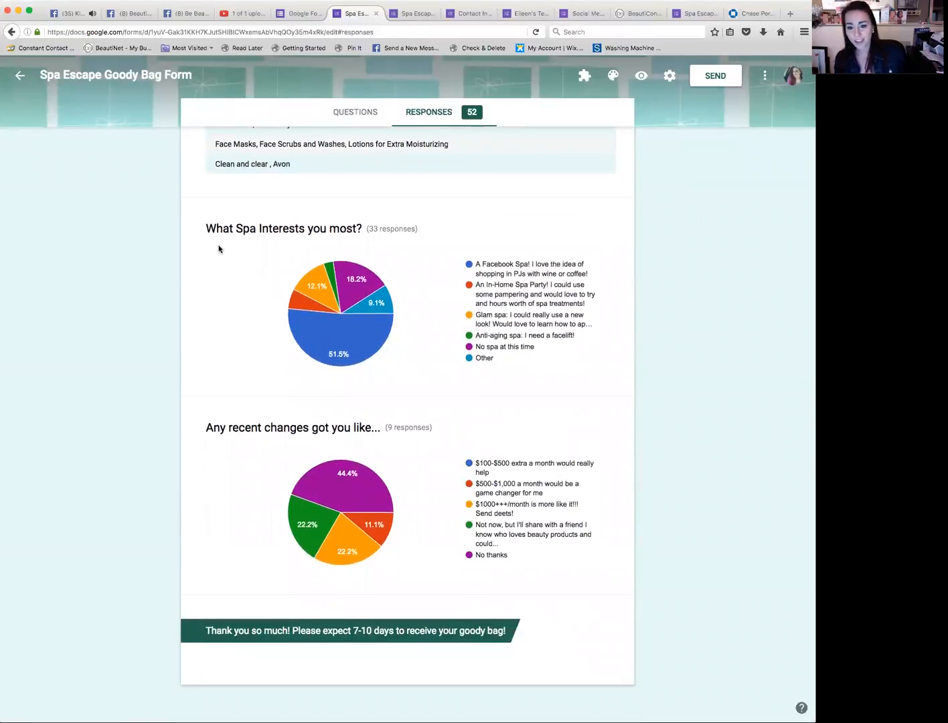
scroll(433, 276, "up", 1)
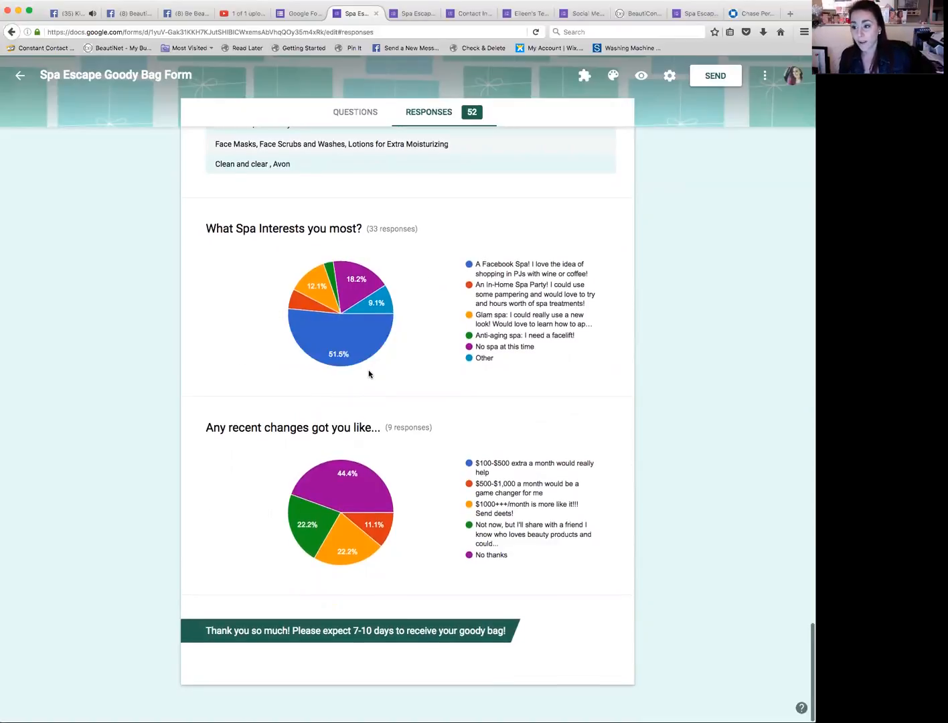
scroll(368, 375, "up", 1)
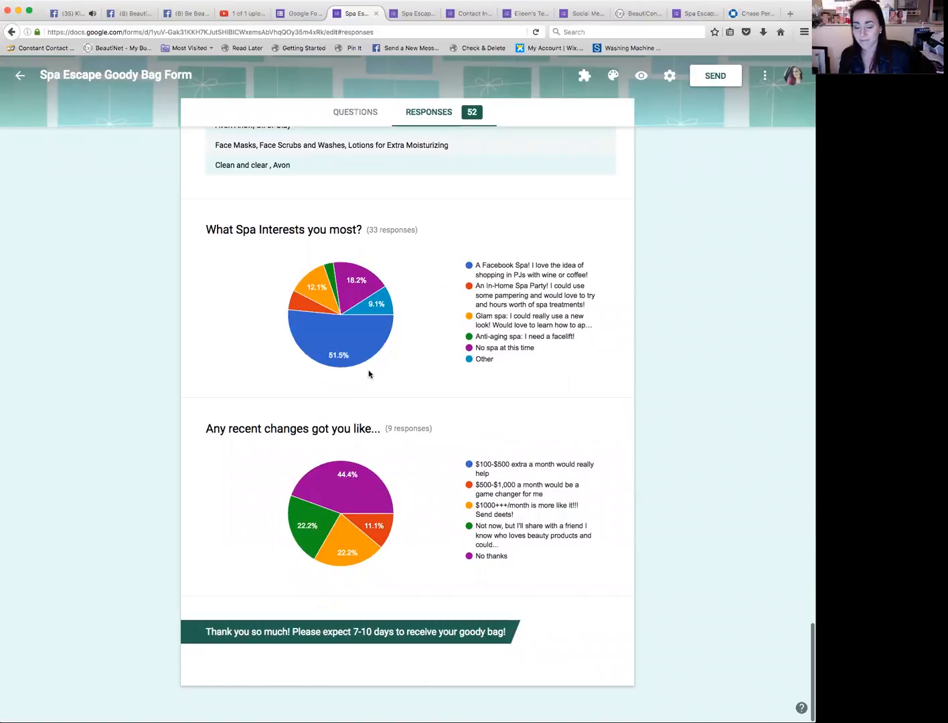
mouse_move(381, 304)
scroll(382, 304, "up", 1)
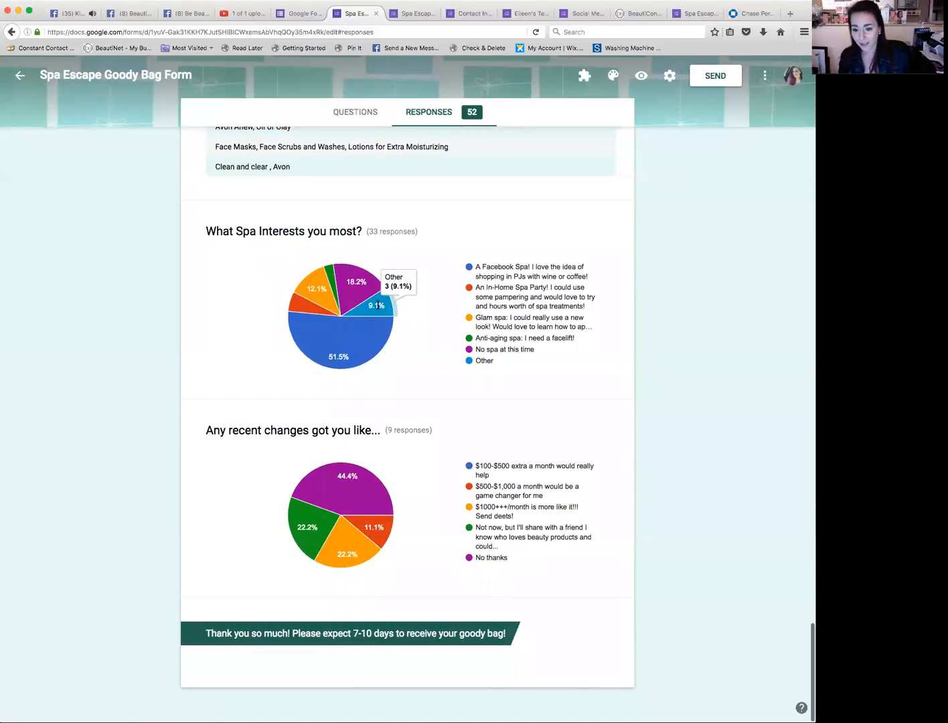
mouse_move(342, 311)
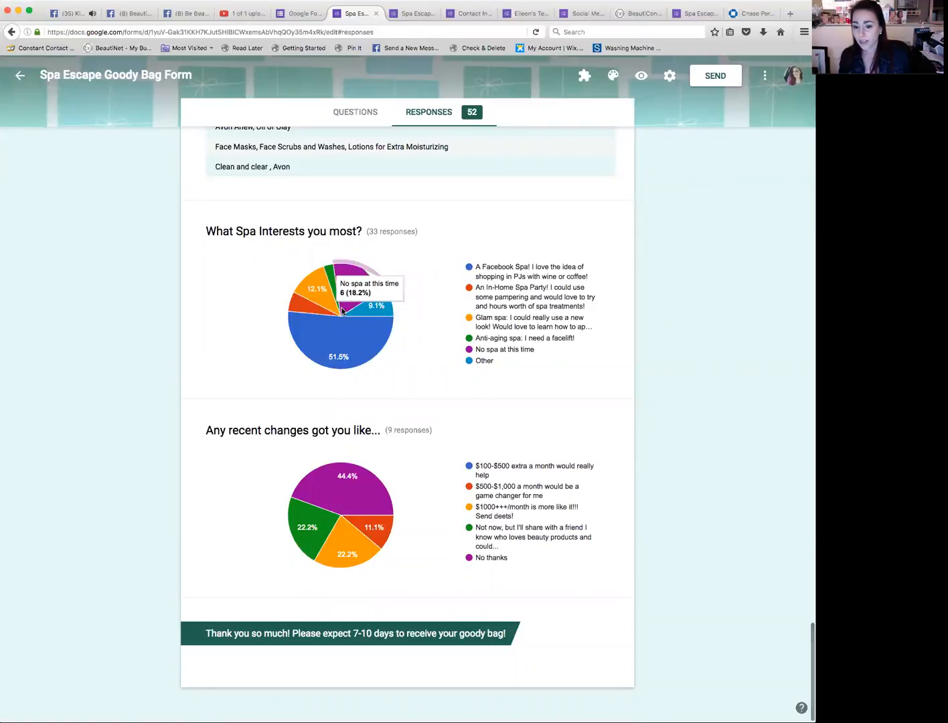
mouse_move(328, 278)
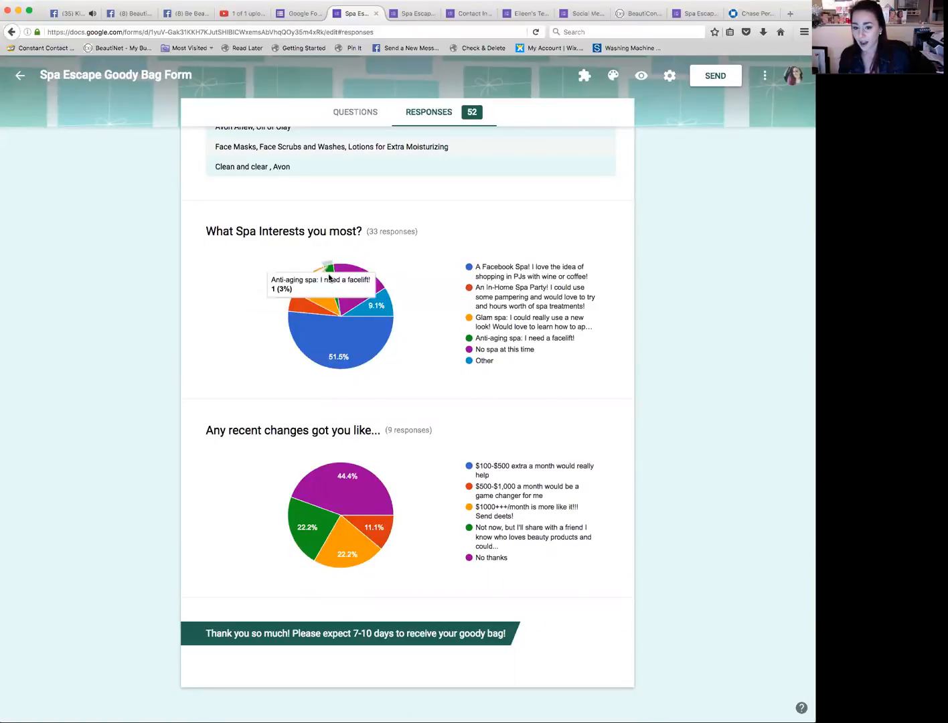
mouse_move(316, 326)
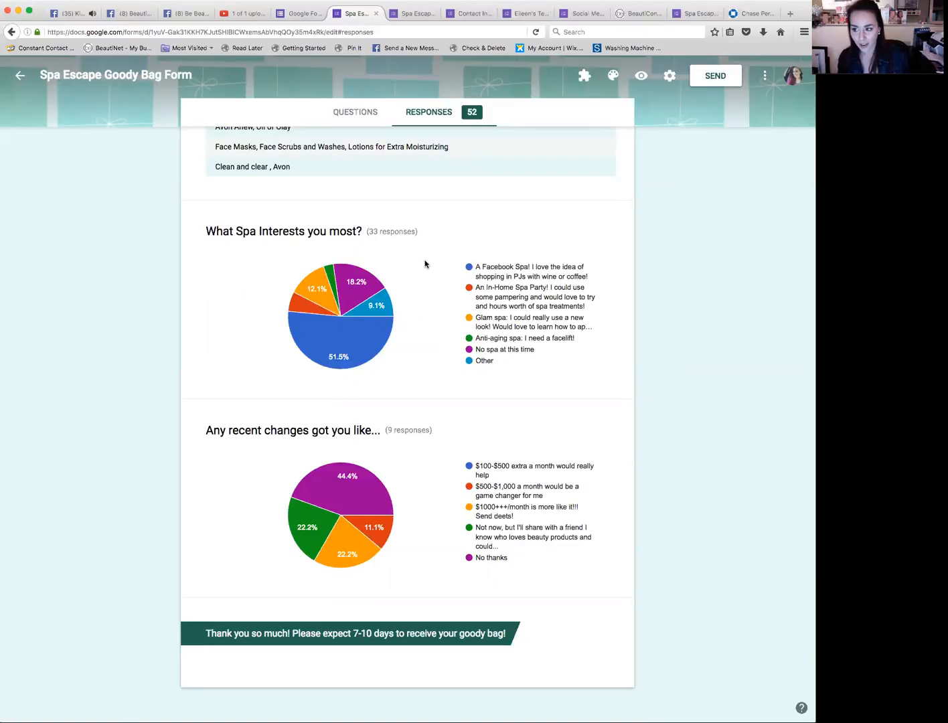
scroll(425, 264, "down", 1)
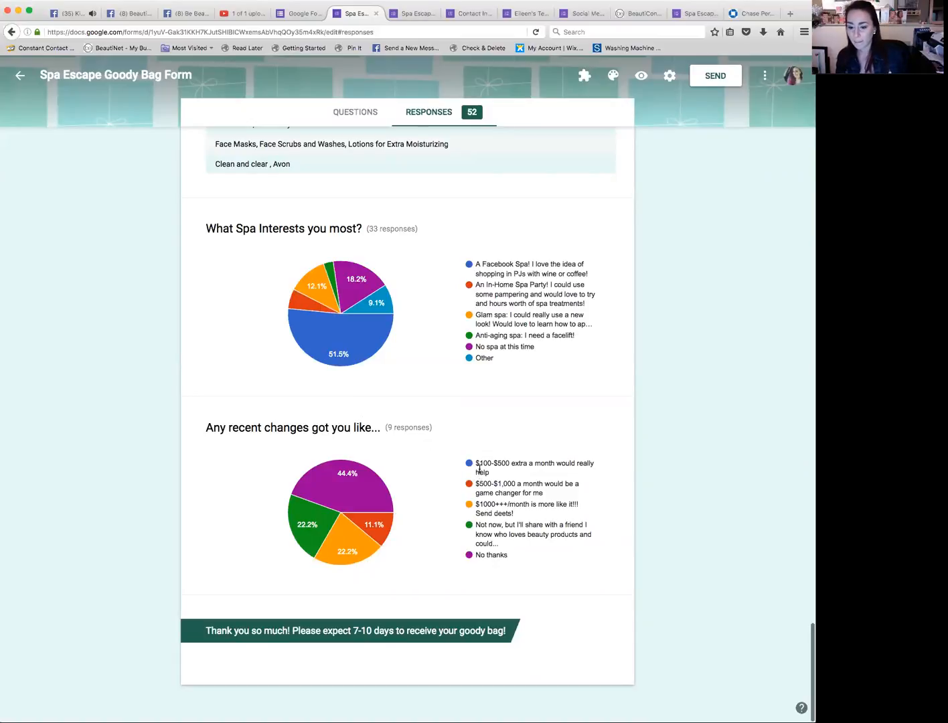
mouse_move(324, 505)
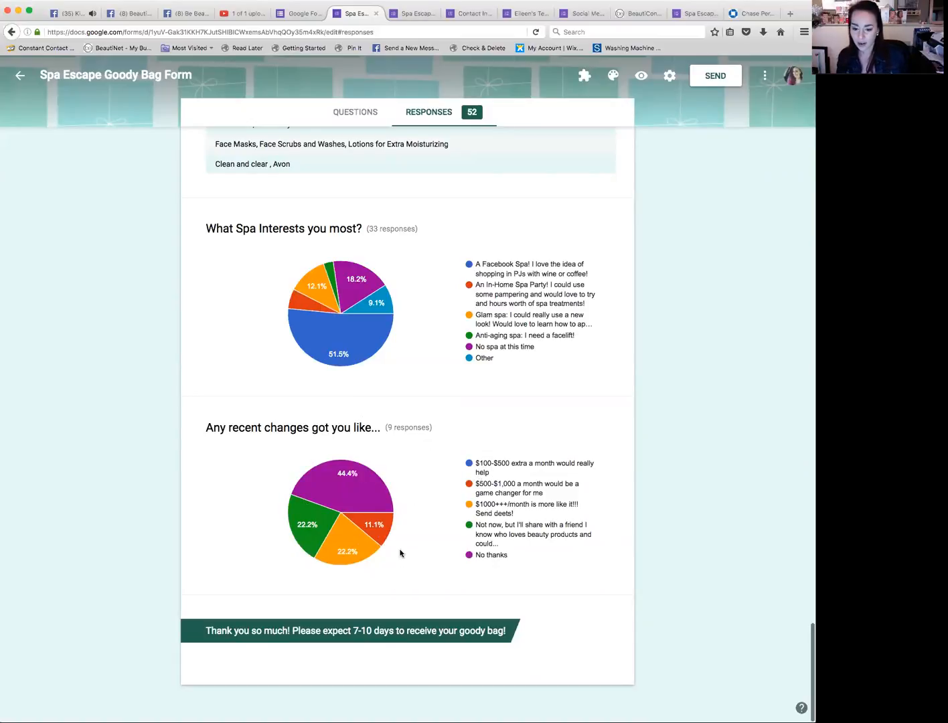
left_click_drag(433, 427, 387, 428)
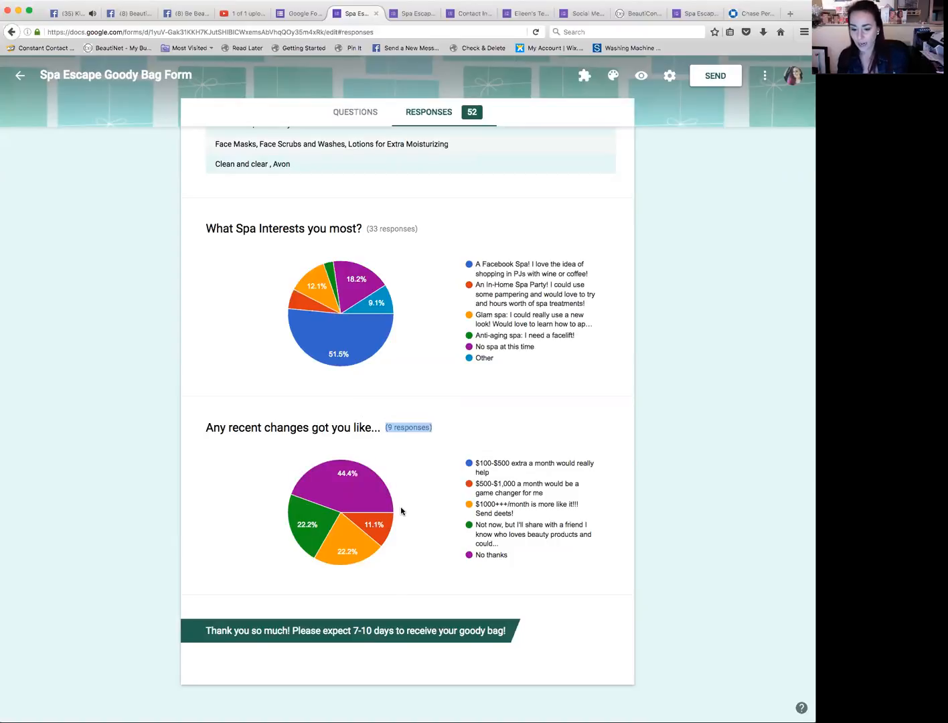
mouse_move(390, 531)
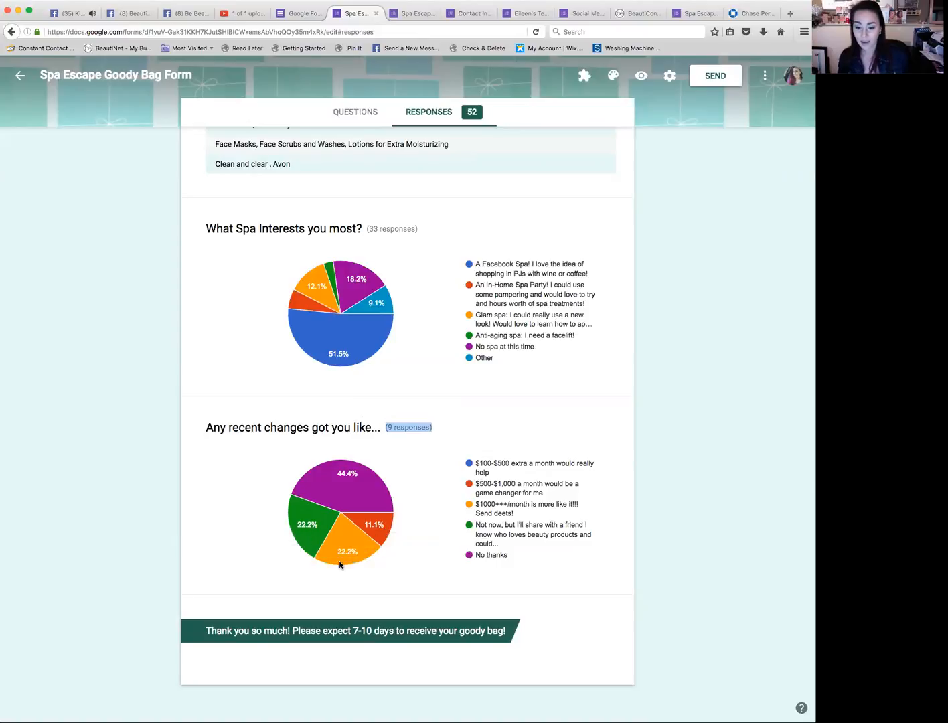
mouse_move(342, 567)
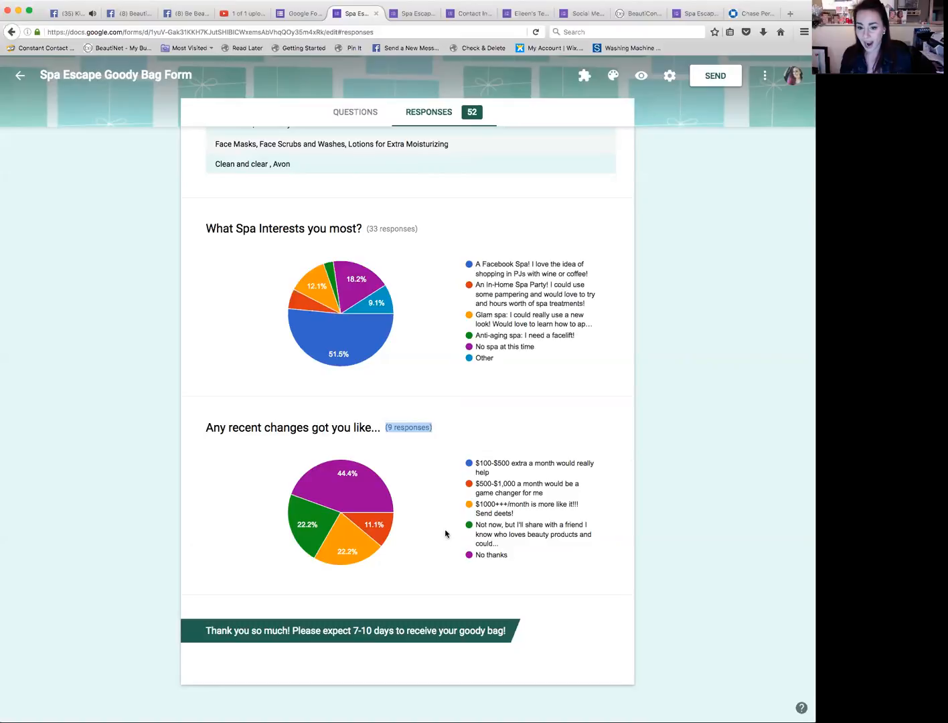
Step: Download all form responses as a .csv file and scroll through the opened spreadsheet
scroll(446, 532, "up", 10)
scroll(444, 528, "up", 20)
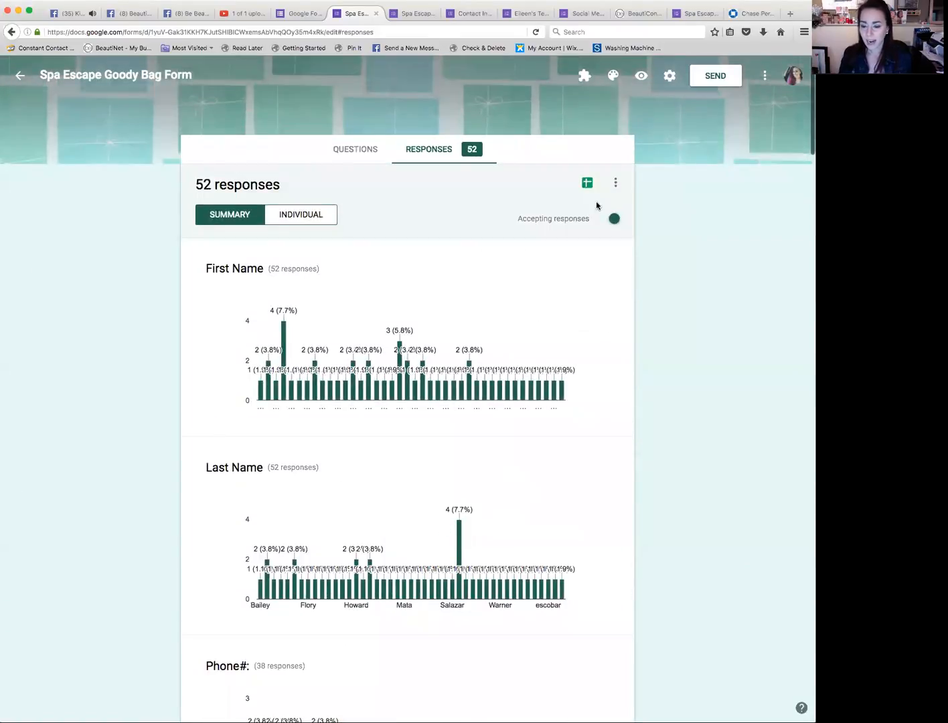
left_click(614, 185)
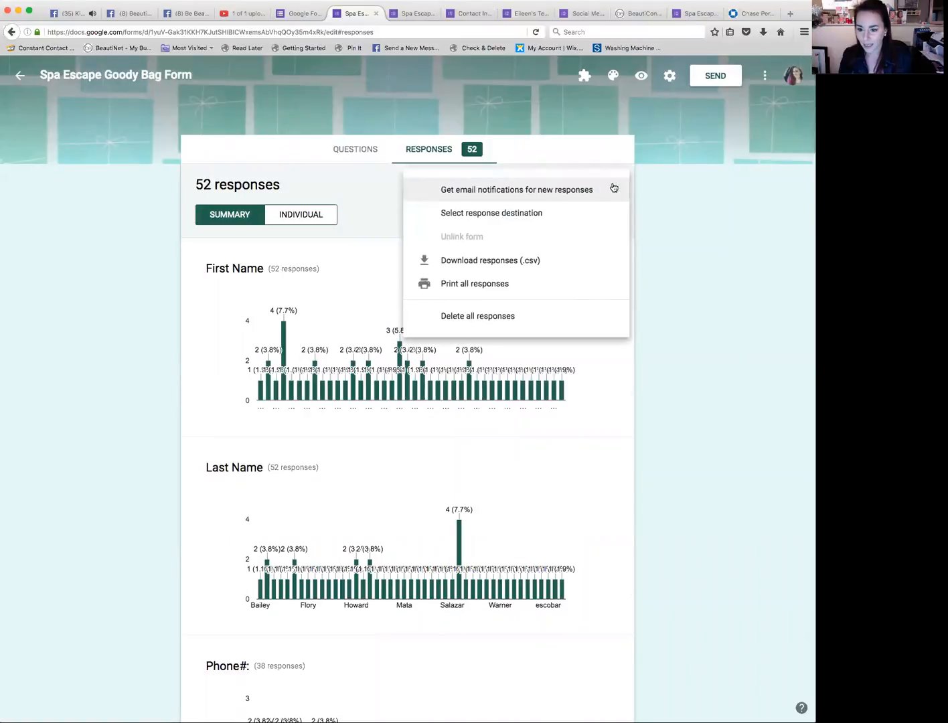
left_click(546, 265)
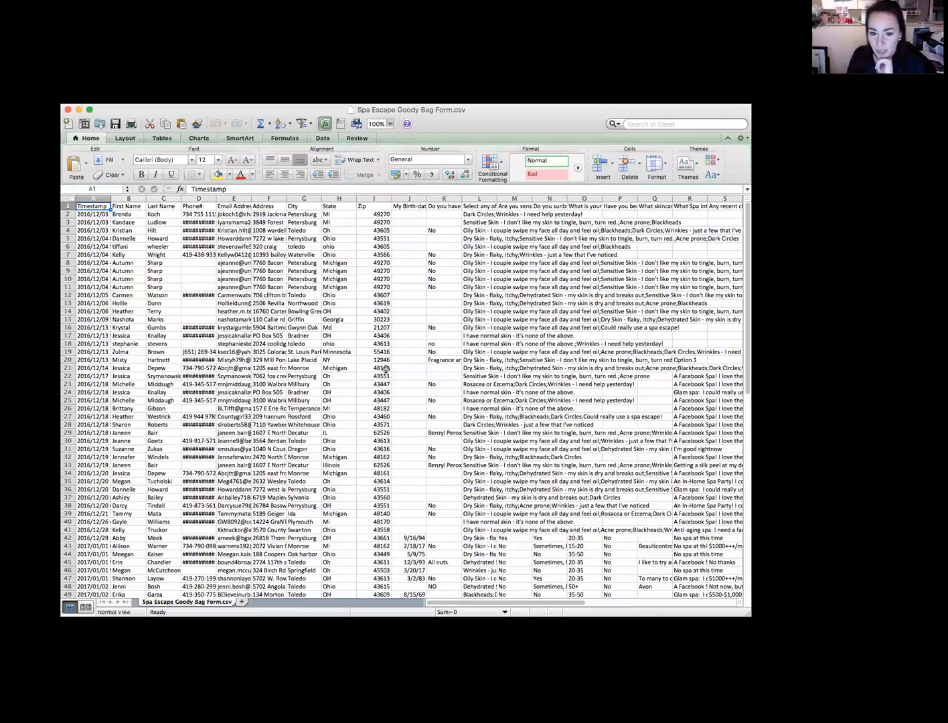
scroll(387, 369, "down", 15)
scroll(387, 369, "up", 15)
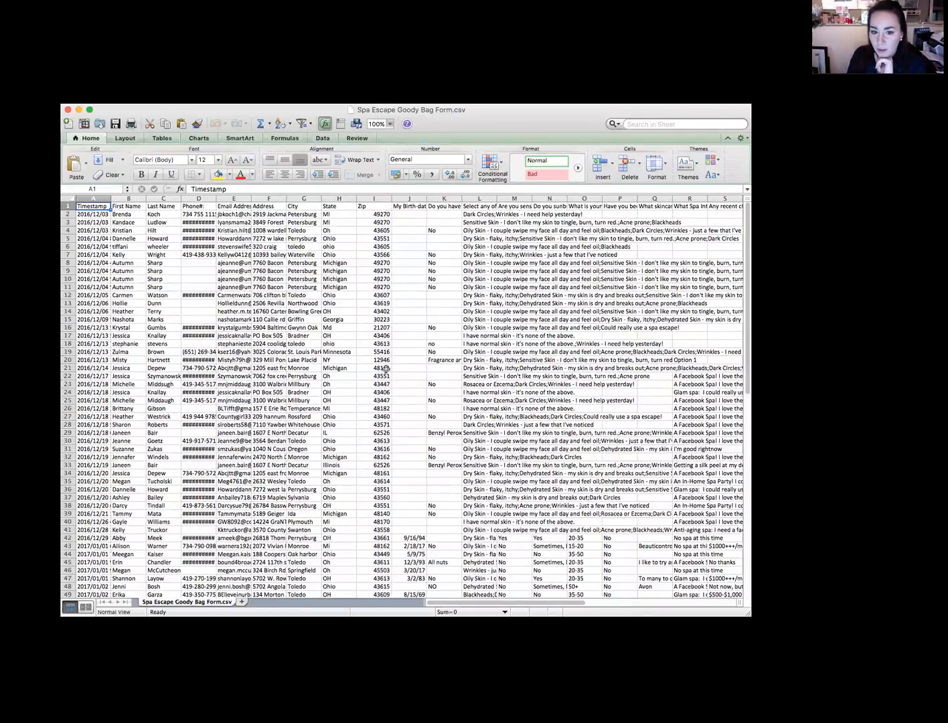